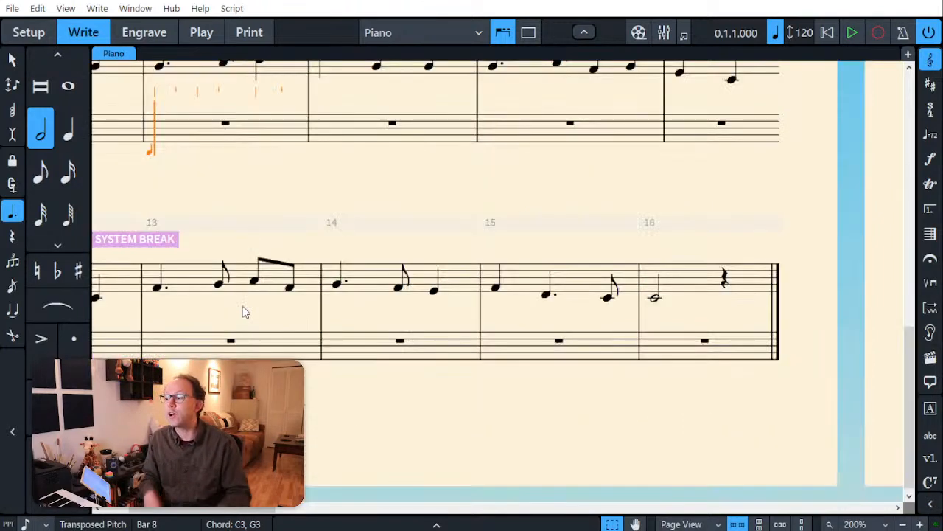
Step: Examine the dotted half-note bass chords in bars 1 to 4, checking the upper note of each
{"action": "key", "text": "Escape"}
{"action": "scroll", "coordinate": [262, 254], "scroll_direction": "up", "scroll_amount": 5}
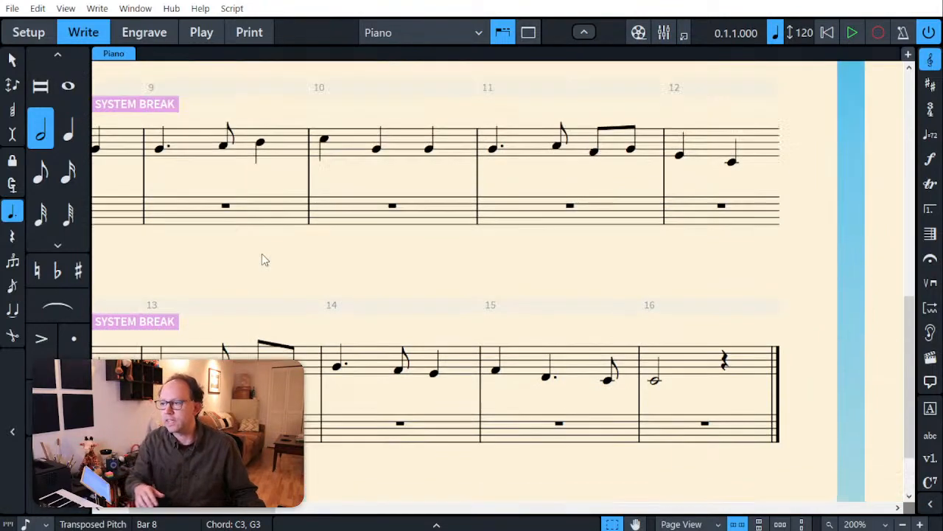
{"action": "scroll", "coordinate": [249, 336], "scroll_direction": "up", "scroll_amount": 8}
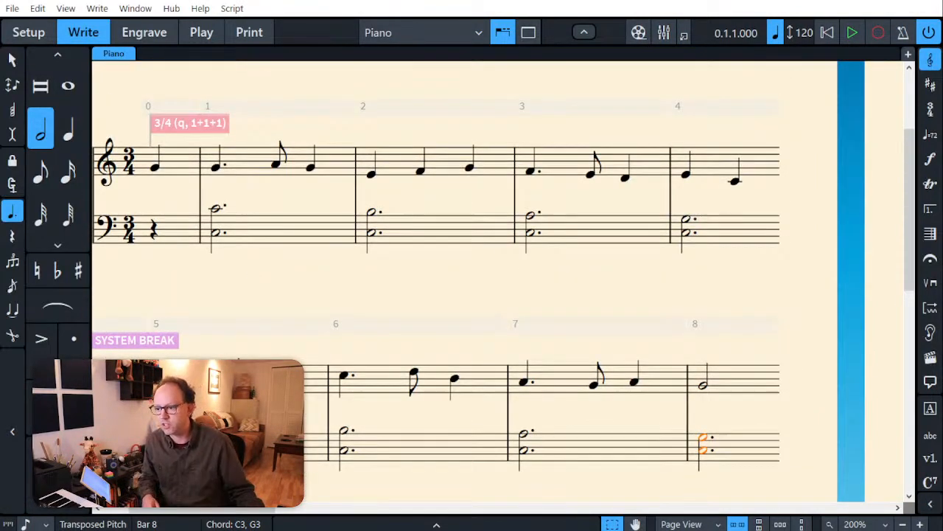
{"action": "mouse_move", "coordinate": [216, 510]}
{"action": "left_mouse_down"}
{"action": "mouse_move", "coordinate": [238, 511]}
{"action": "mouse_move", "coordinate": [206, 509]}
{"action": "left_mouse_up"}
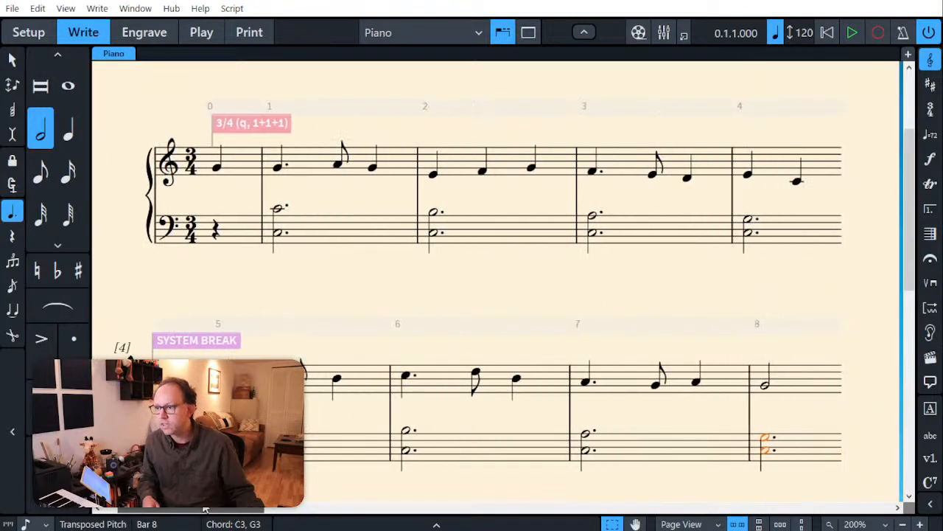
{"action": "left_click", "coordinate": [277, 208]}
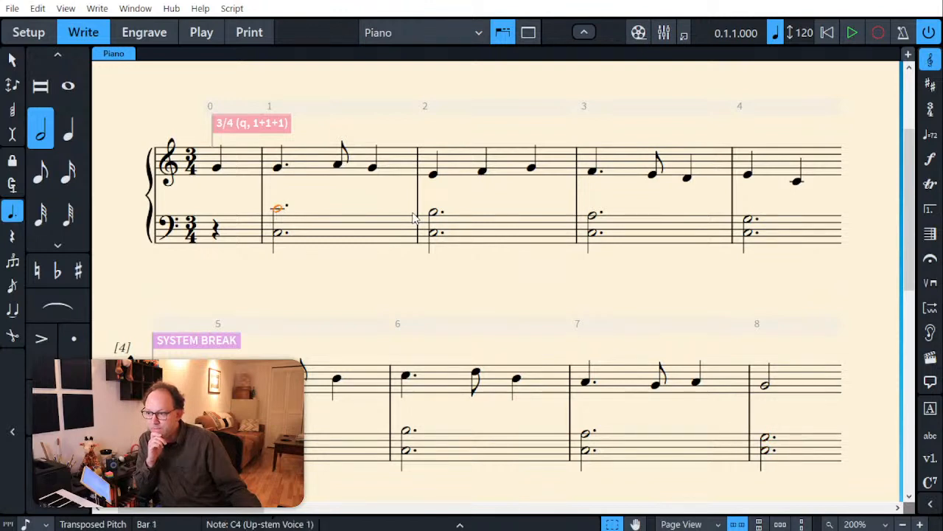
{"action": "left_click", "coordinate": [435, 213]}
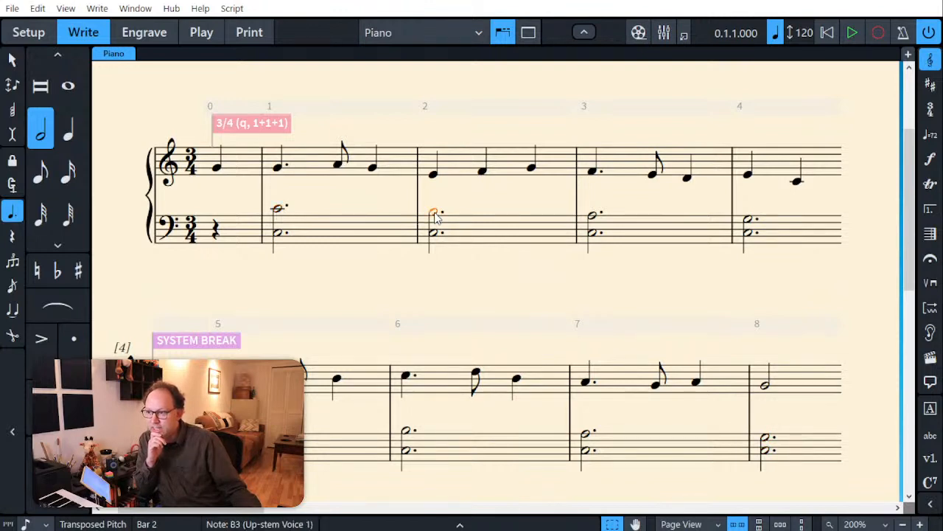
{"action": "left_click", "coordinate": [594, 217]}
{"action": "key", "text": "Right"}
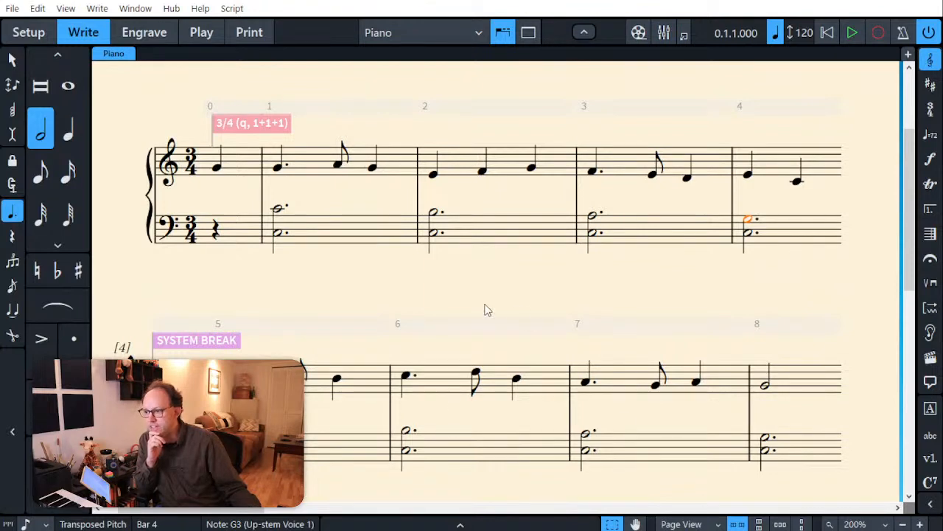
{"action": "key", "text": "Escape"}
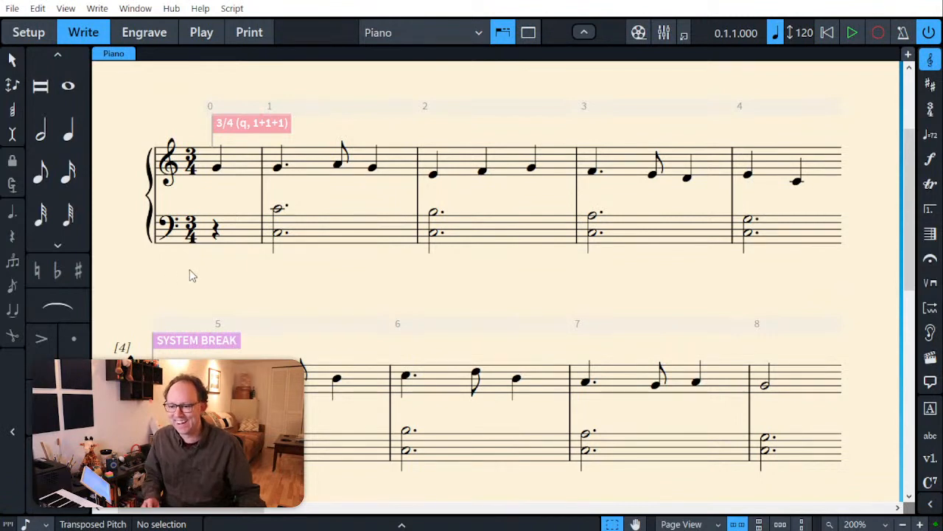
Step: Lower the upper note of the bass chord in bar 5 to F3
{"action": "left_click", "coordinate": [226, 426]}
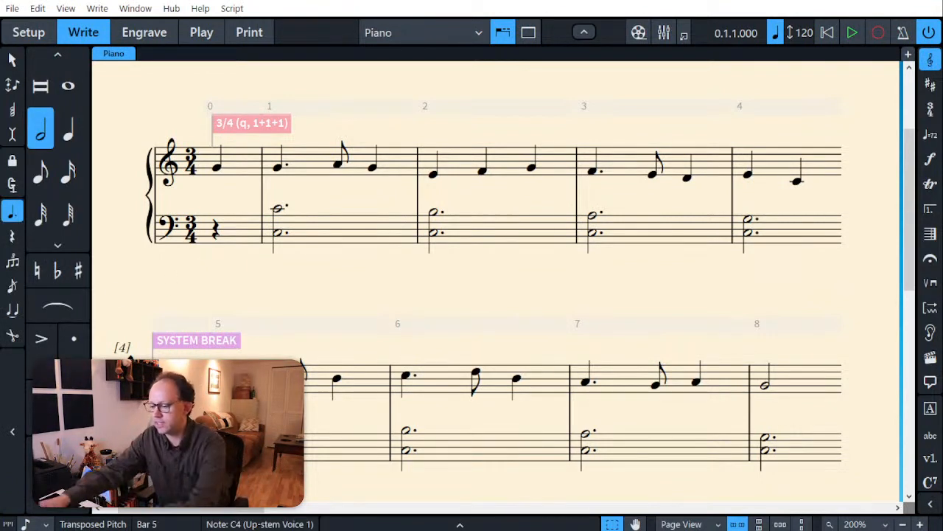
{"action": "key", "text": "alt"}
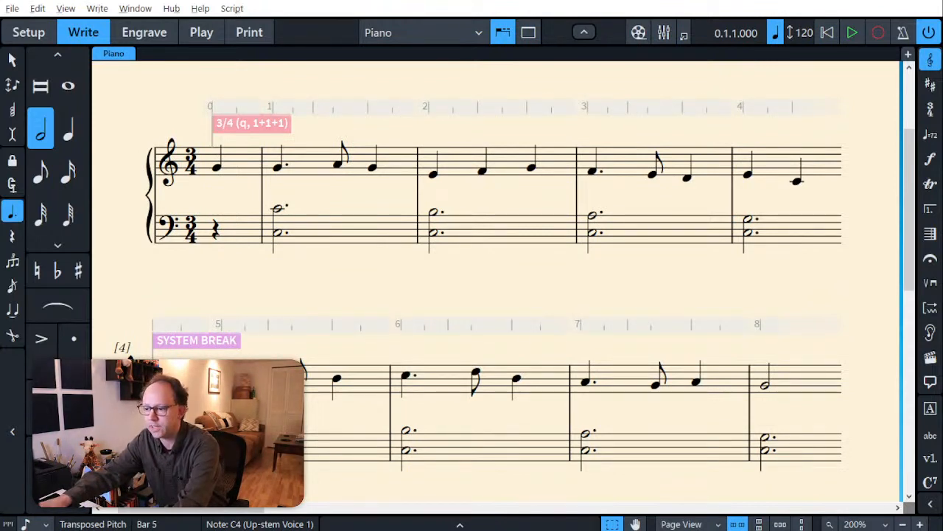
{"action": "key", "text": "alt+Down"}
{"action": "key", "text": "alt+Down"}
{"action": "key", "text": "alt+Down"}
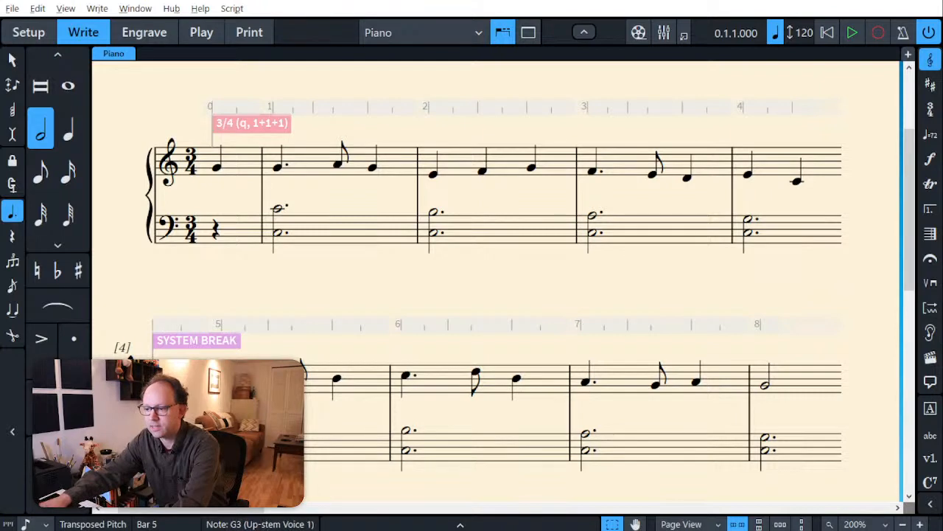
{"action": "key", "text": "alt+Down"}
Step: Lower the upper note of the bass chord in bar 6 to E3
{"action": "key", "text": "Right"}
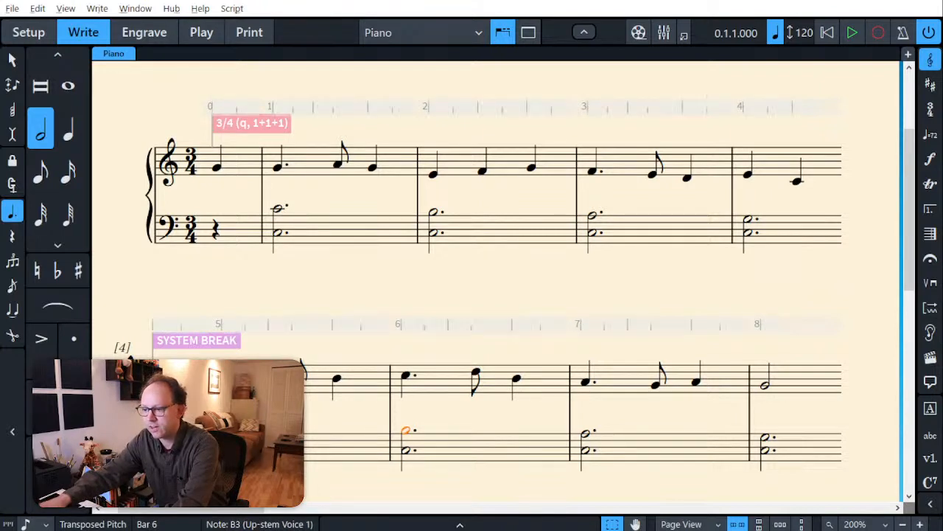
{"action": "key", "text": "alt+Down"}
{"action": "key", "text": "alt+Down"}
{"action": "key", "text": "alt+Down"}
{"action": "key", "text": "alt+Down"}
Step: Lower the upper note of the bass chord in bar 7 to D3
{"action": "key", "text": "Right"}
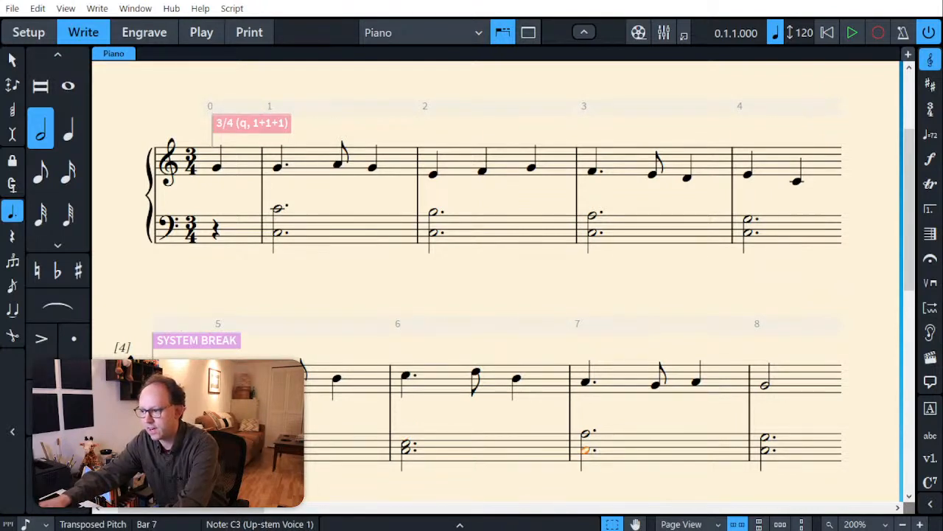
{"action": "key", "text": "Up"}
{"action": "key", "text": "alt+Down"}
{"action": "key", "text": "alt+Down"}
{"action": "key", "text": "alt+Down"}
{"action": "key", "text": "alt+Down"}
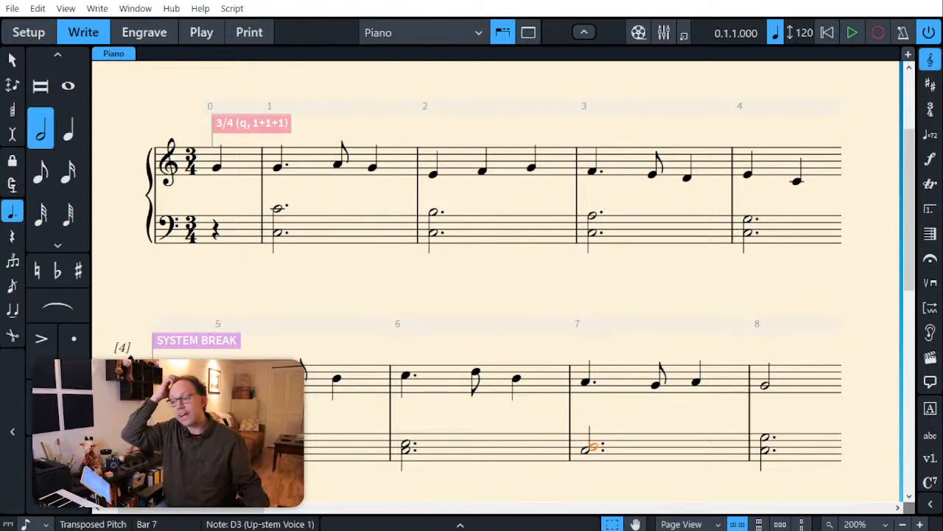
{"action": "left_click", "coordinate": [283, 284]}
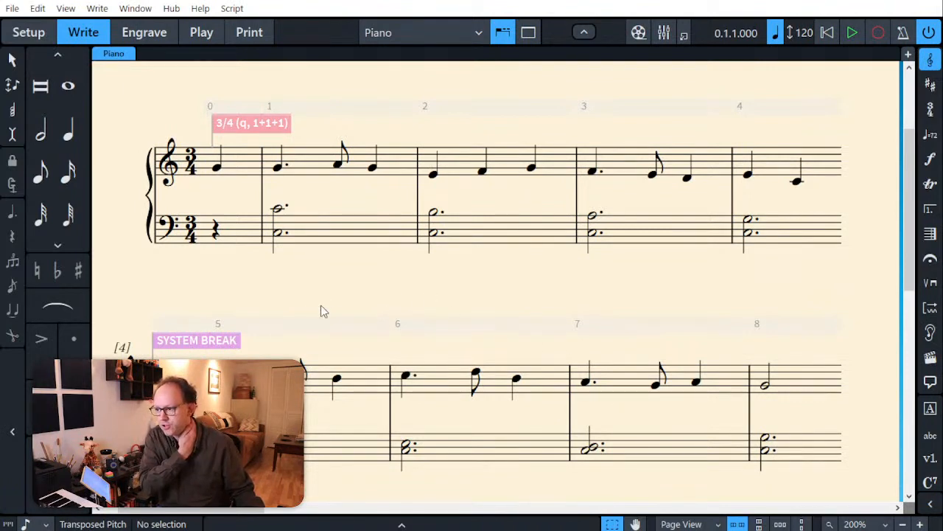
Step: Raise the lower note of the bass chord in bar 8 to B3
{"action": "left_click", "coordinate": [768, 387]}
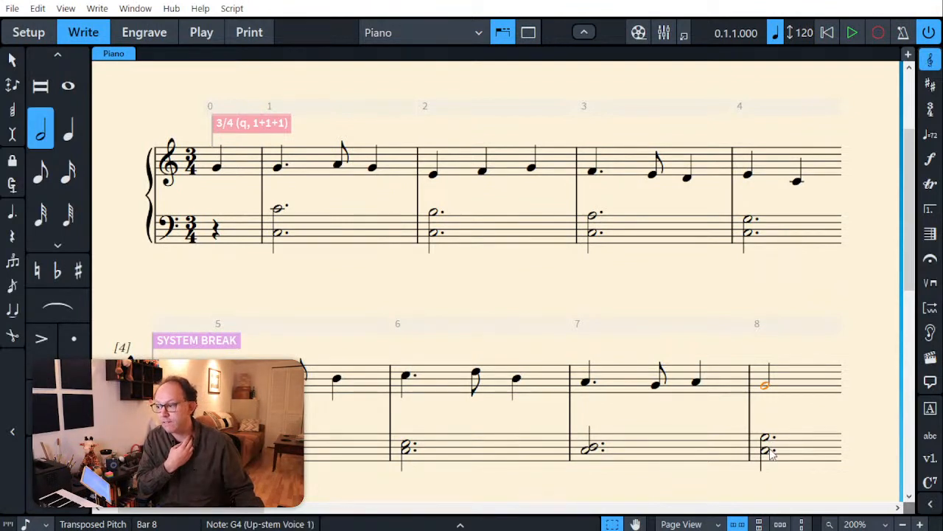
{"action": "left_click", "coordinate": [766, 451]}
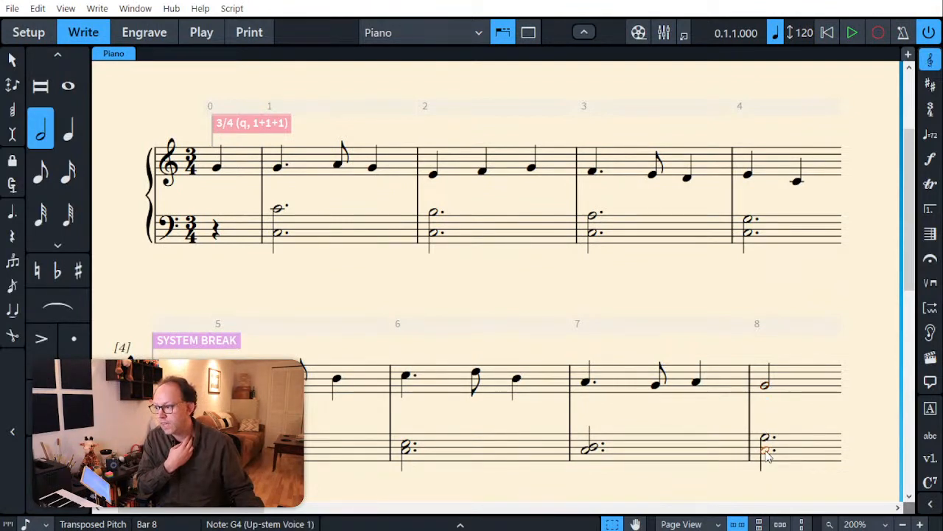
{"action": "key", "text": "ctrl+alt+Up"}
{"action": "key", "text": "alt+Down"}
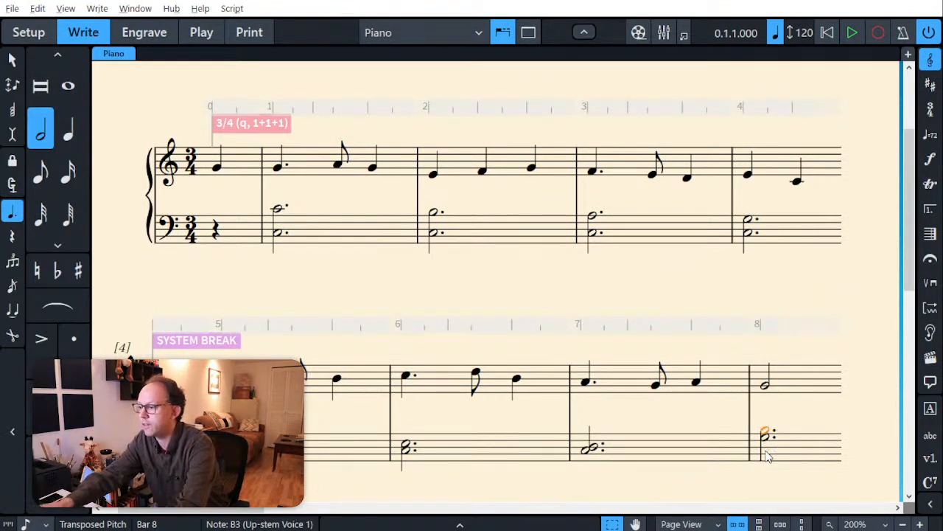
Step: Change the bass chord in bar 7 to D3 and F#3
{"action": "left_click", "coordinate": [590, 450]}
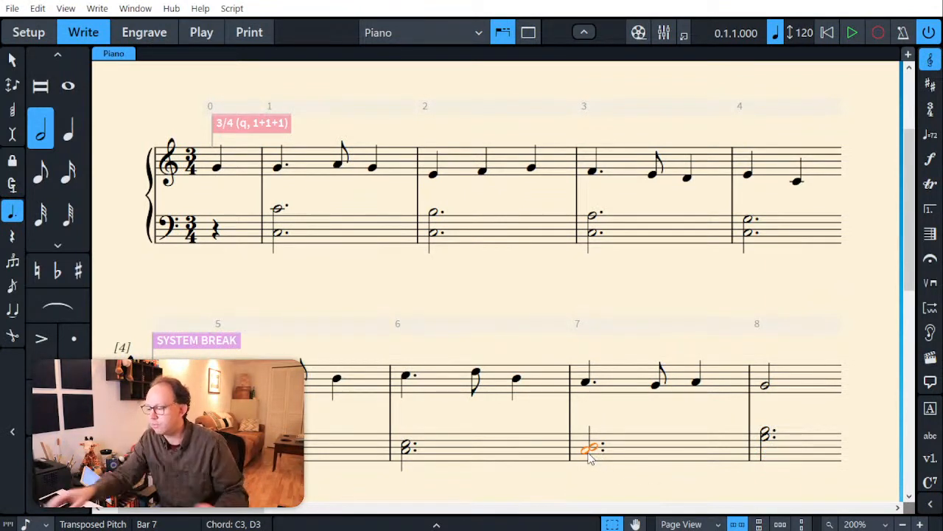
{"action": "key", "text": "Down"}
{"action": "key", "text": "alt+Up"}
{"action": "key", "text": "alt+Up"}
{"action": "key", "text": "alt+Up"}
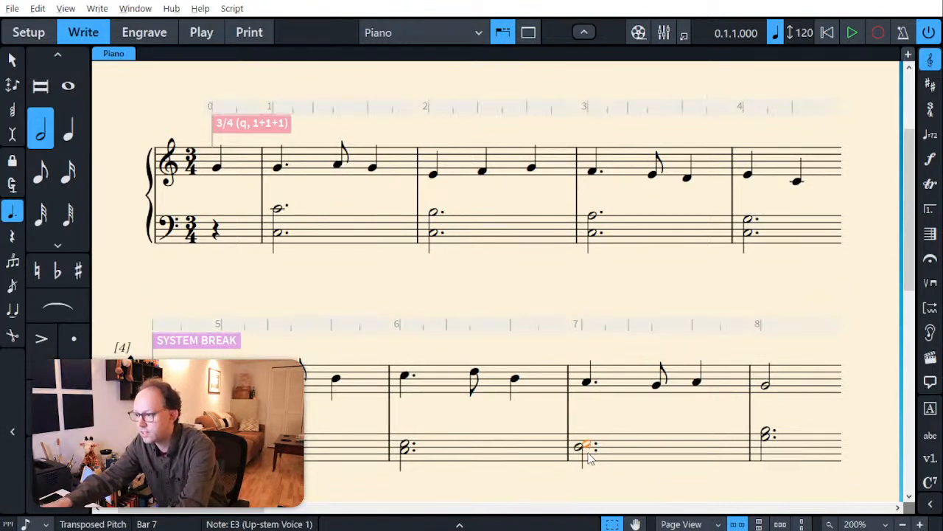
{"action": "key", "text": "="}
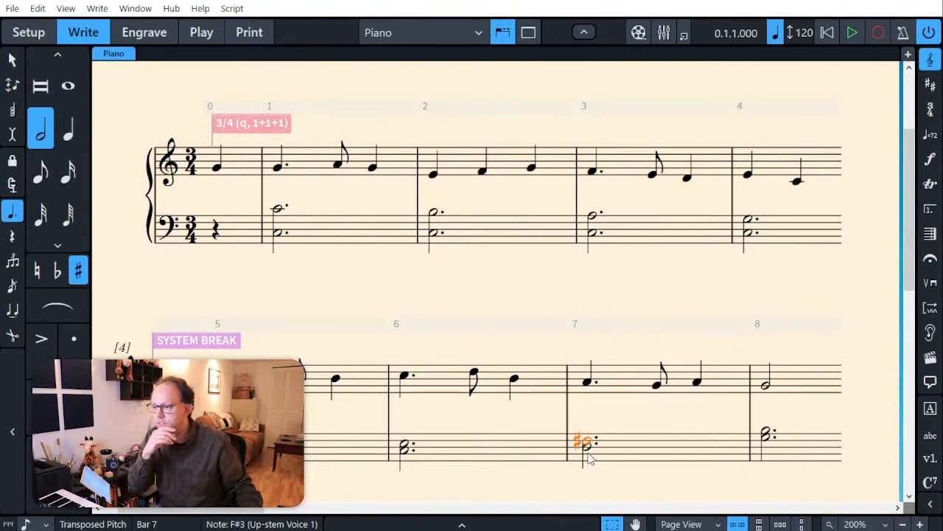
{"action": "key", "text": "Escape"}
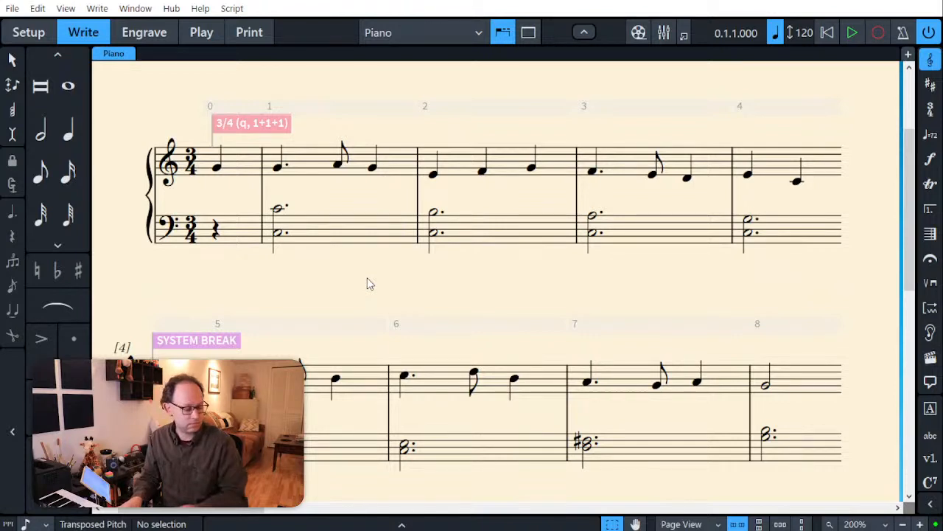
Step: Replace the bass chord in bar 7 with a half note F#3 followed by a quarter note C4
{"action": "left_click", "coordinate": [625, 453]}
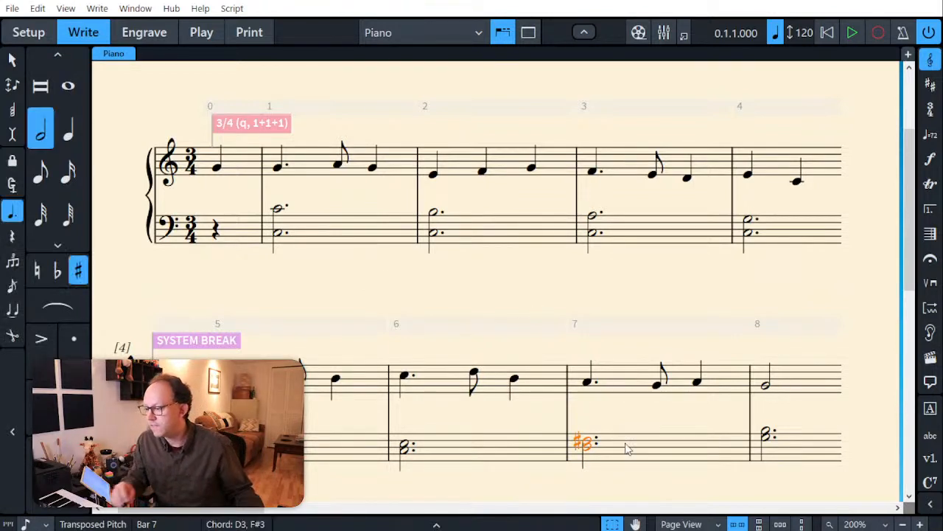
{"action": "key", "text": "Delete"}
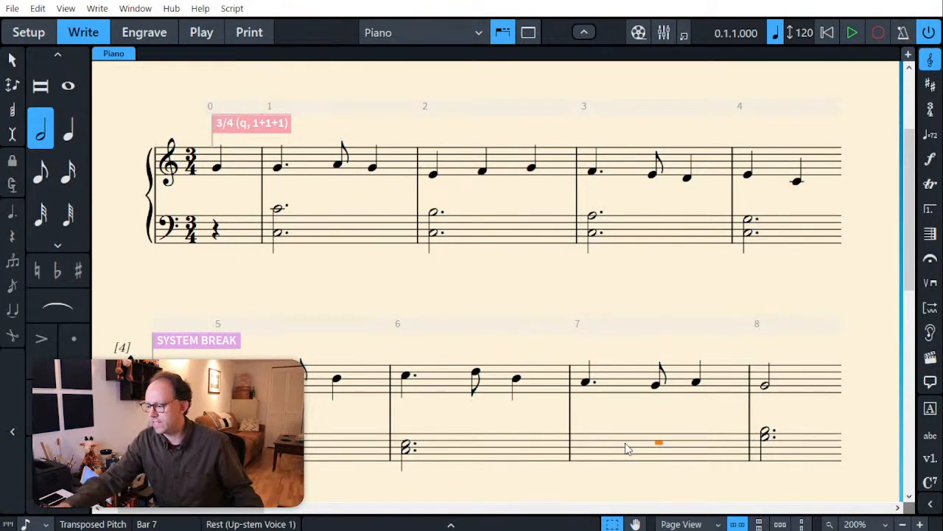
{"action": "key", "text": "6"}
{"action": "key", "text": "shift+n"}
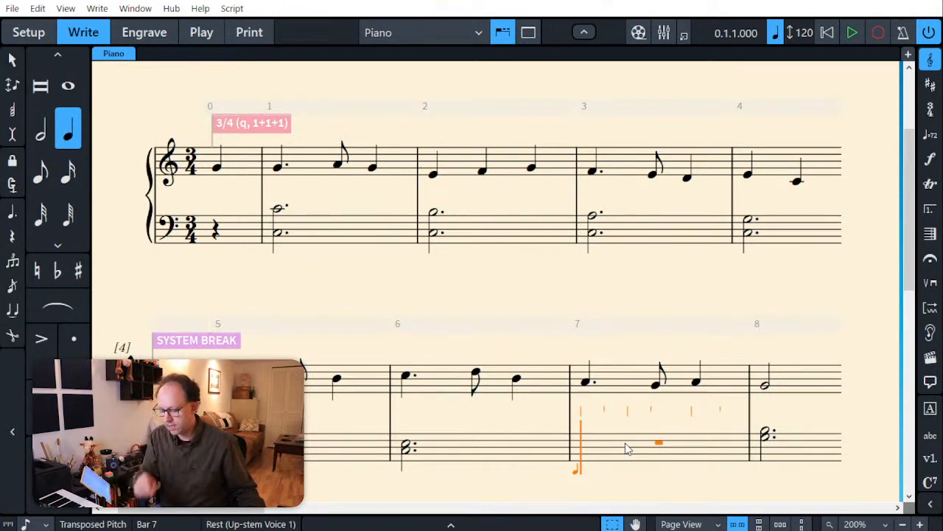
{"action": "key", "text": "7"}
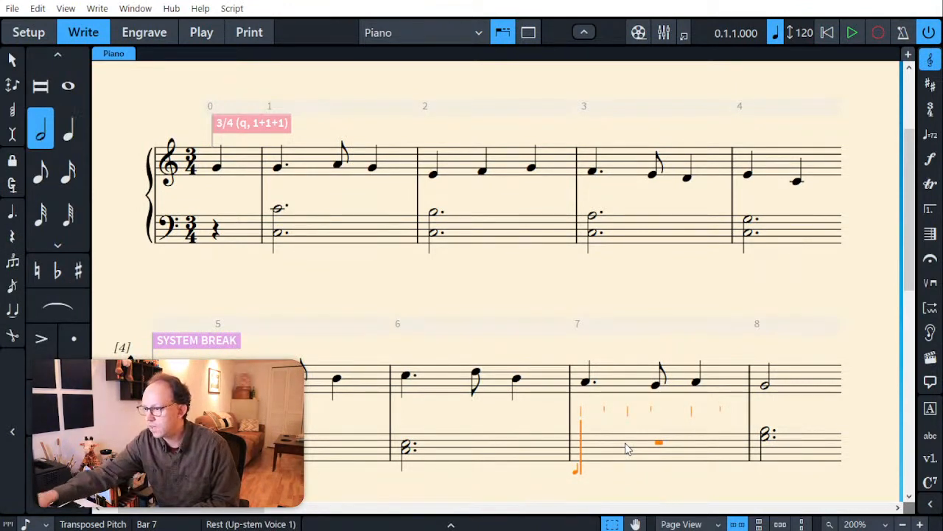
{"action": "key", "text": "6"}
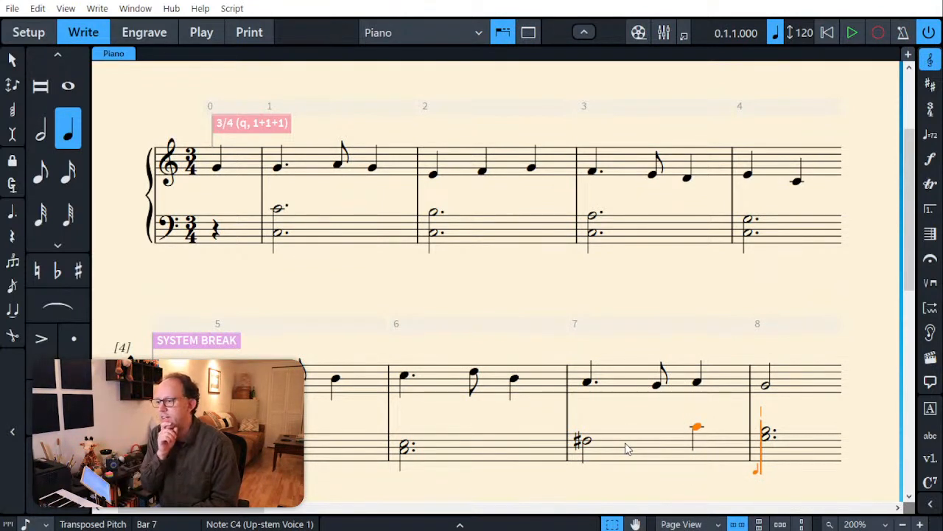
Step: Add a dotted half note D3 in a new down-stem voice at the start of bar 7 in the bass staff
{"action": "key", "text": "Left"}
{"action": "key", "text": "Left"}
{"action": "key", "text": "Left"}
{"action": "key", "text": "Left"}
{"action": "key", "text": "Left"}
{"action": "key", "text": "Left"}
{"action": "key", "text": "Left"}
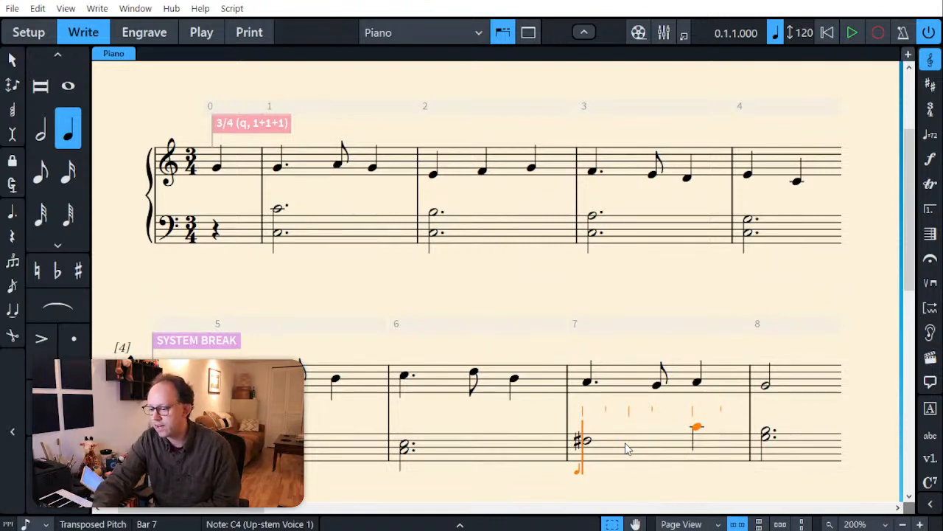
{"action": "key", "text": "q"}
{"action": "key", "text": "7"}
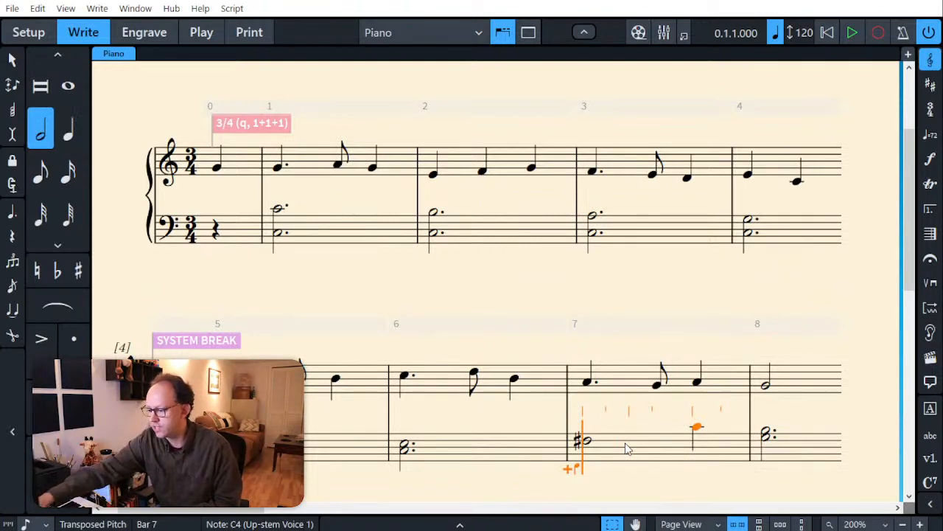
{"action": "key", "text": "period"}
{"action": "key", "text": "d"}
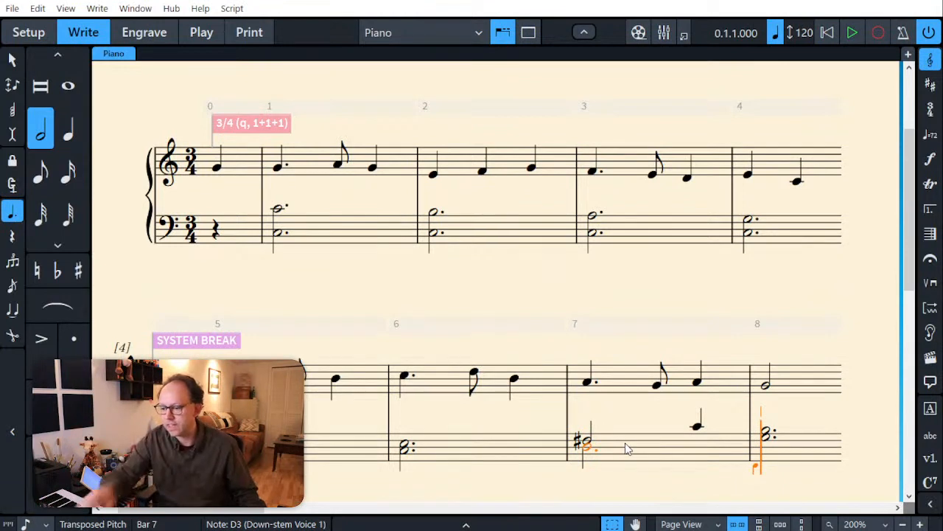
{"action": "key", "text": "Escape"}
{"action": "key", "text": "Escape"}
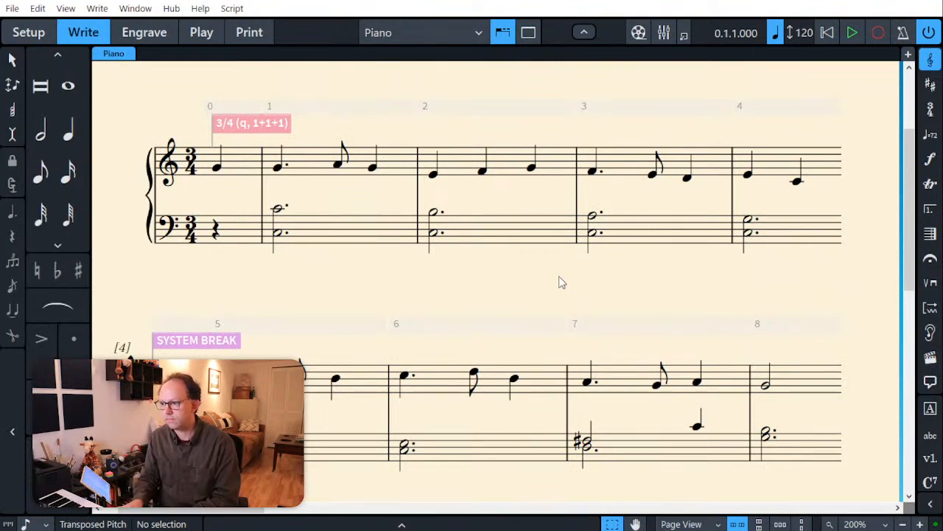
Step: Enter dotted half-note chords F3–G3, E3–G3, D3–G3 and C3–G3 in the bass staff of bars 9 to 12
{"action": "scroll", "coordinate": [547, 318], "scroll_direction": "down", "scroll_amount": 5}
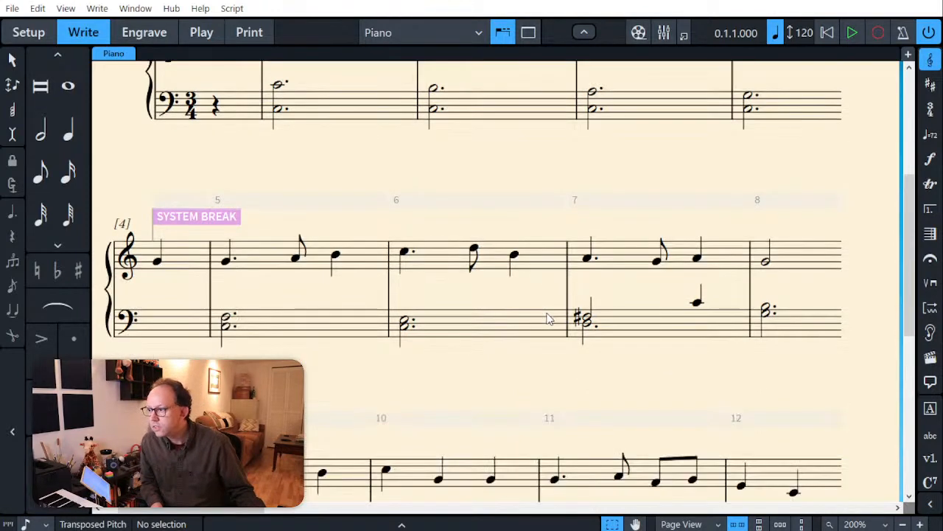
{"action": "scroll", "coordinate": [547, 318], "scroll_direction": "down", "scroll_amount": 2}
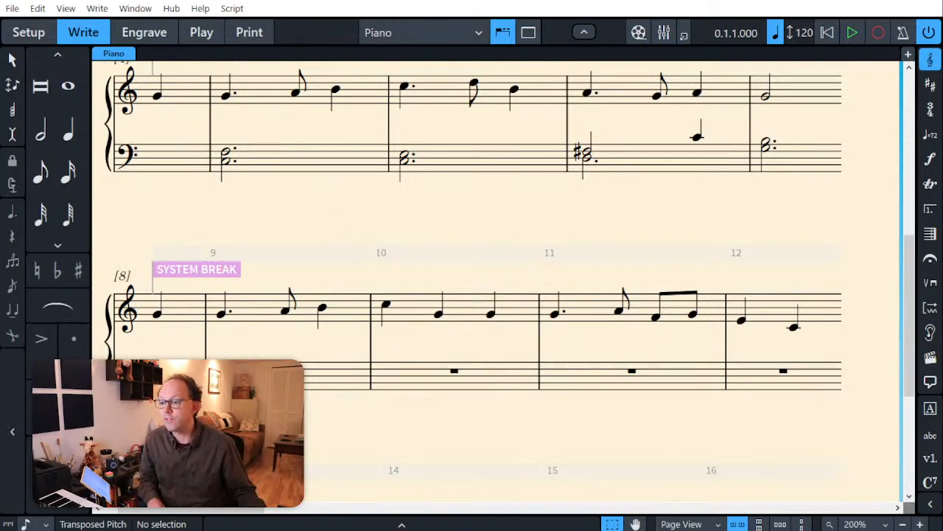
{"action": "left_click", "coordinate": [288, 371]}
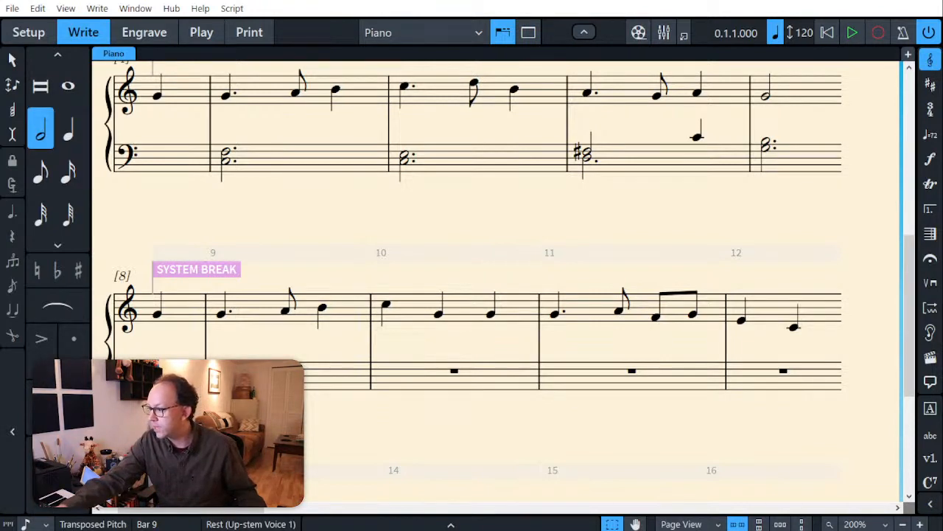
{"action": "key", "text": "shift+n"}
{"action": "key", "text": "7"}
{"action": "key", "text": "period"}
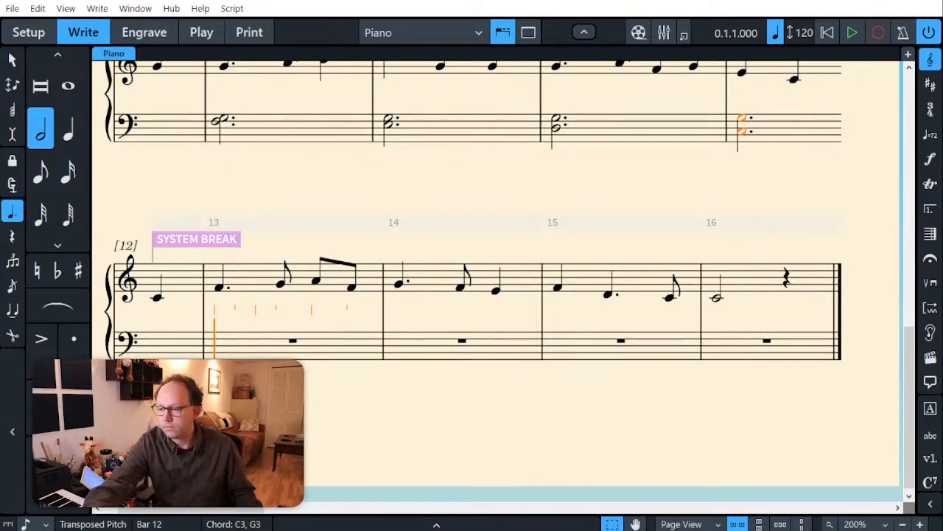
{"action": "key", "text": "Escape"}
{"action": "scroll", "coordinate": [304, 387], "scroll_direction": "up", "scroll_amount": 3}
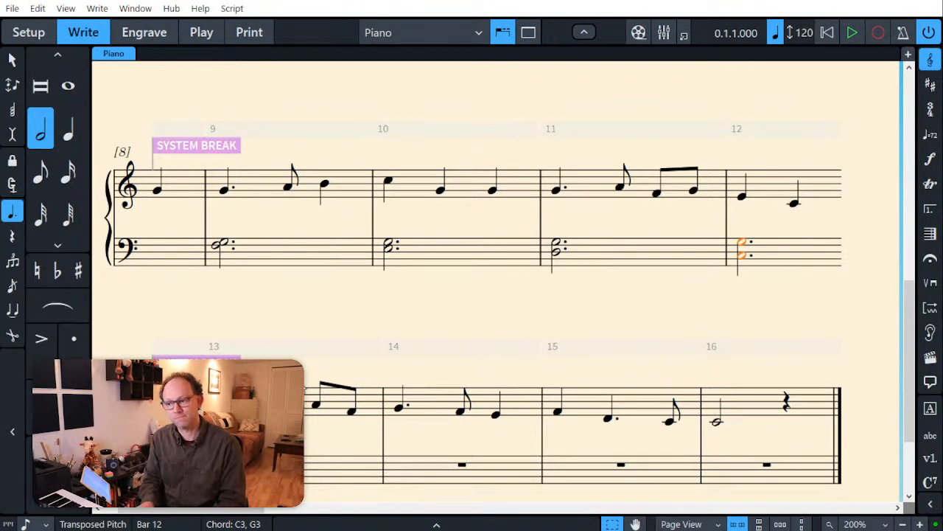
Step: Enter dotted half-note chords in the bass staff of bars 13 and 14, using G2–E3 in bar 14
{"action": "key", "text": "Right"}
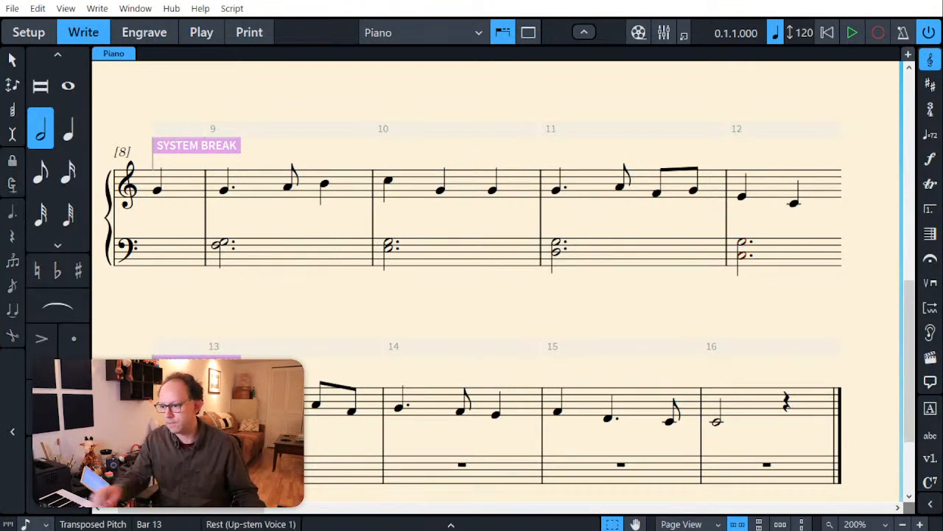
{"action": "key", "text": "shift+n"}
{"action": "key", "text": "7"}
{"action": "key", "text": "period"}
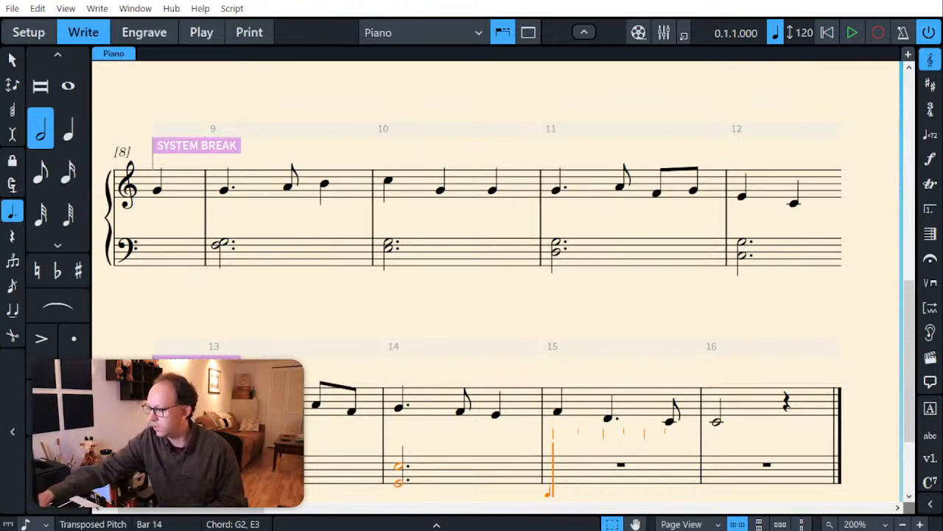
Step: Enter a half note D3 and quarter note G3 in bar 15, and a half-note chord C3–G3 in bar 16 of the bass staff
{"action": "key", "text": "period"}
{"action": "key", "text": "6"}
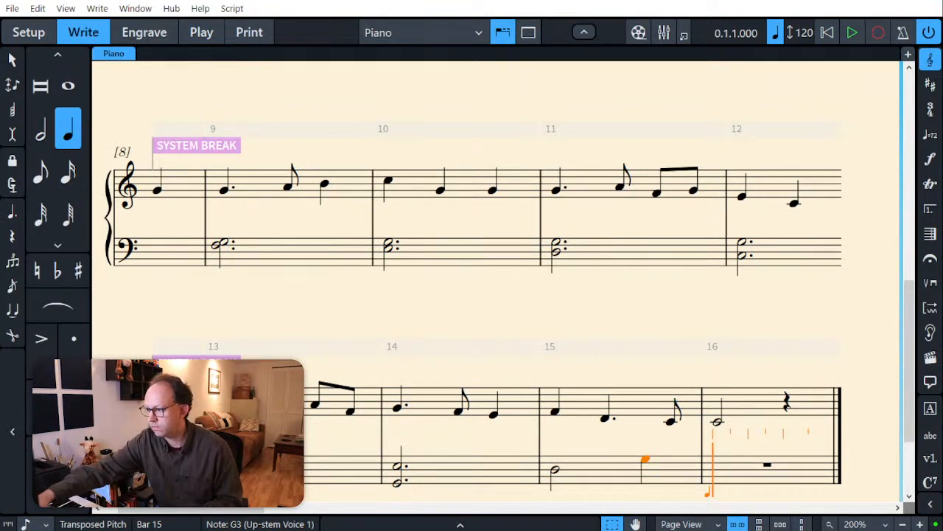
{"action": "key", "text": "Left"}
{"action": "key", "text": "Left"}
{"action": "key", "text": "Right"}
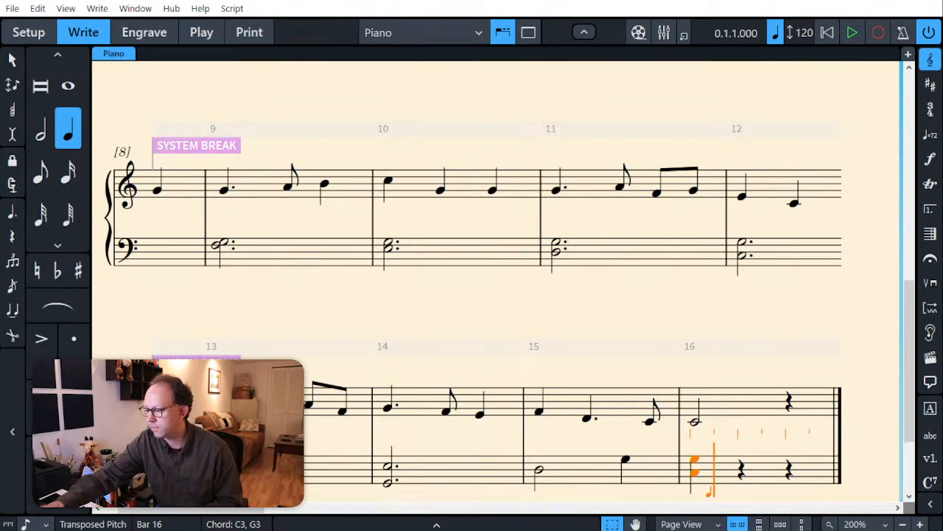
{"action": "key", "text": "BackSpace"}
{"action": "key", "text": "7"}
Step: Add a dotted half note G2 in a new down-stem voice at the start of bar 15 in the bass staff
{"action": "key", "text": "Left"}
{"action": "key", "text": "Left"}
{"action": "key", "text": "Left"}
{"action": "key", "text": "Left"}
{"action": "key", "text": "Left"}
{"action": "key", "text": "Left"}
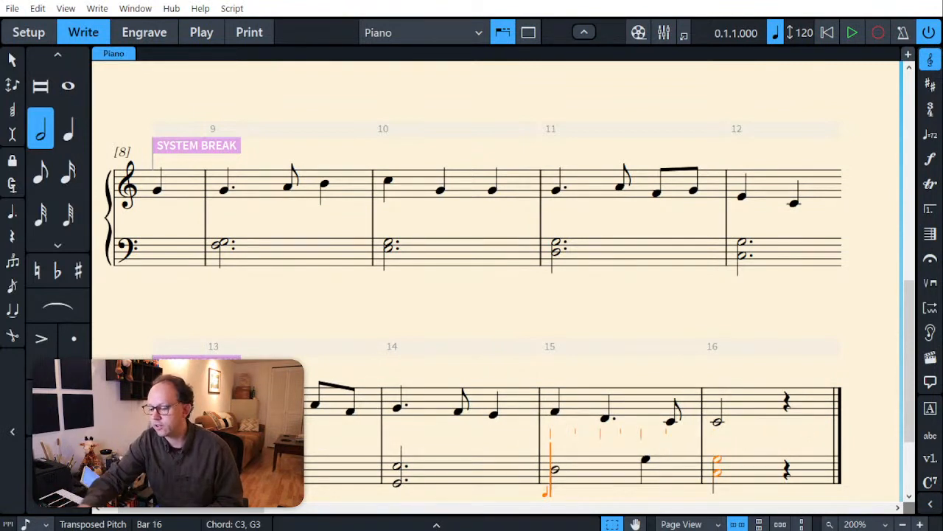
{"action": "key", "text": "shift+v"}
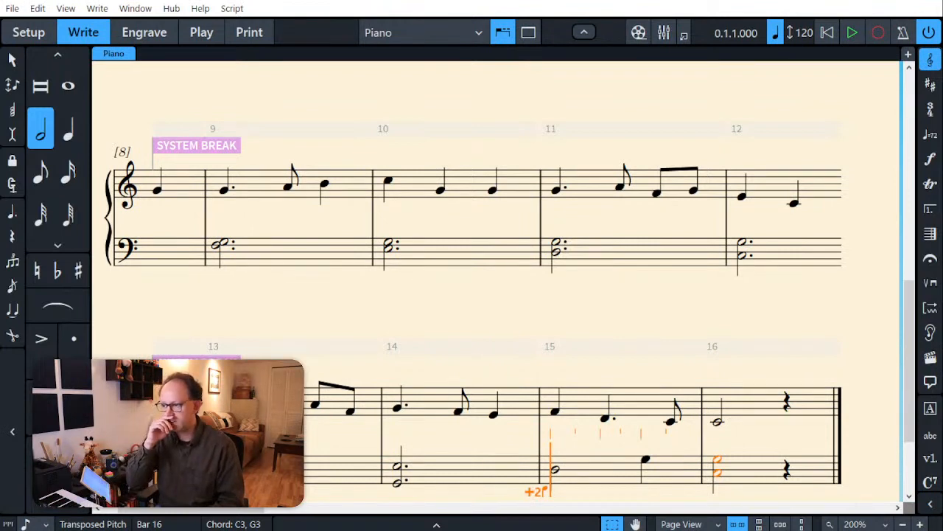
{"action": "key", "text": "v"}
{"action": "key", "text": "v"}
{"action": "key", "text": "v"}
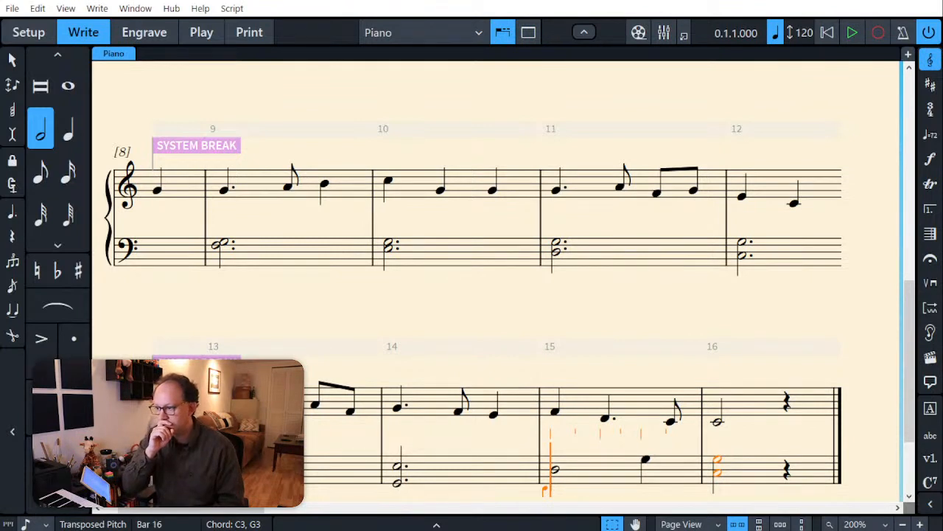
{"action": "key", "text": "period"}
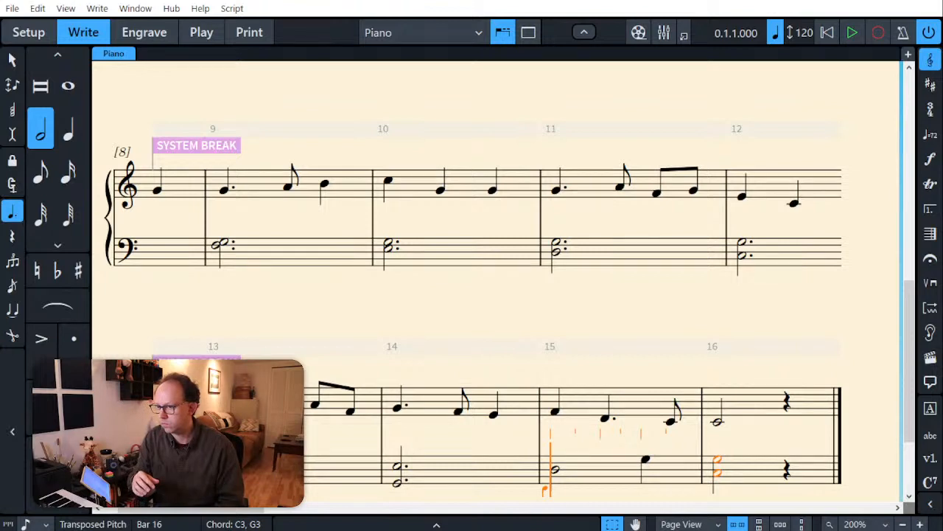
{"action": "key", "text": "g"}
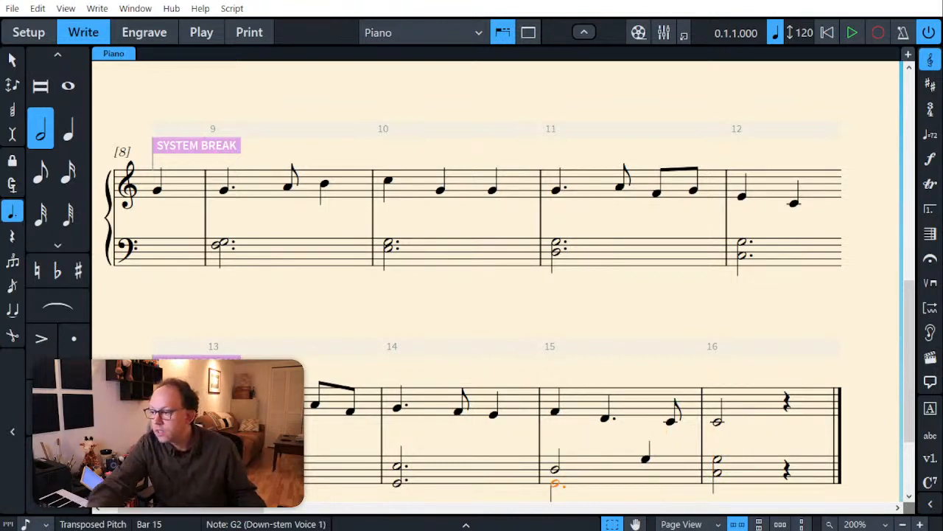
{"action": "key", "text": "Escape"}
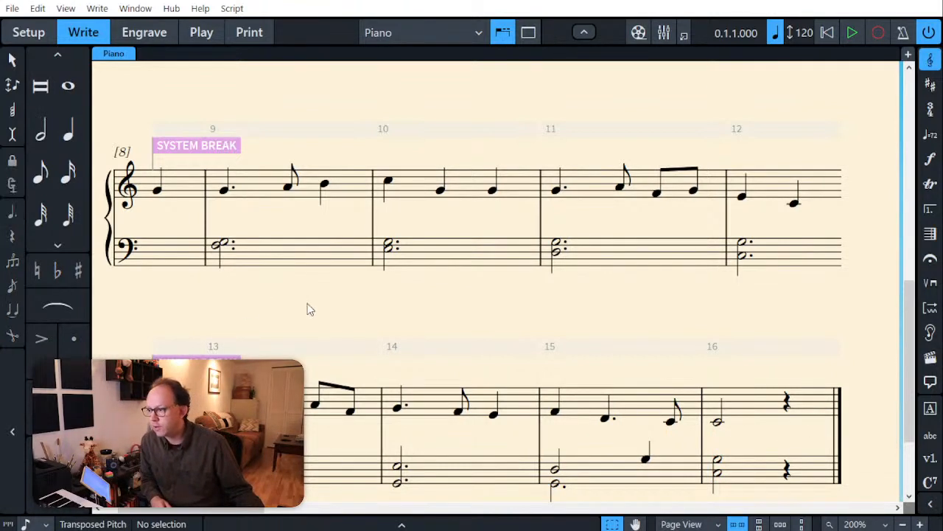
Step: Review the left-hand accompaniment of the first version against the melody across all its systems
{"action": "scroll", "coordinate": [308, 304], "scroll_direction": "down", "scroll_amount": 1}
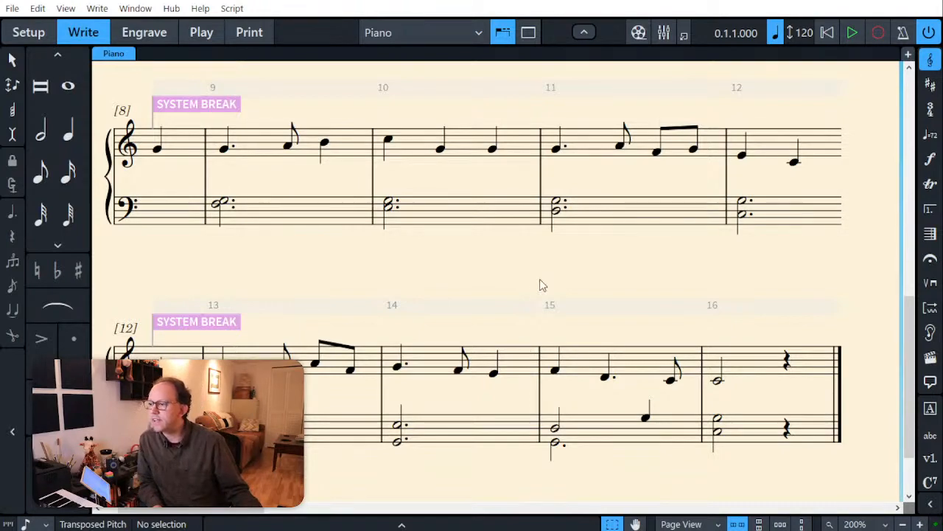
{"action": "scroll", "coordinate": [540, 280], "scroll_direction": "up", "scroll_amount": 6}
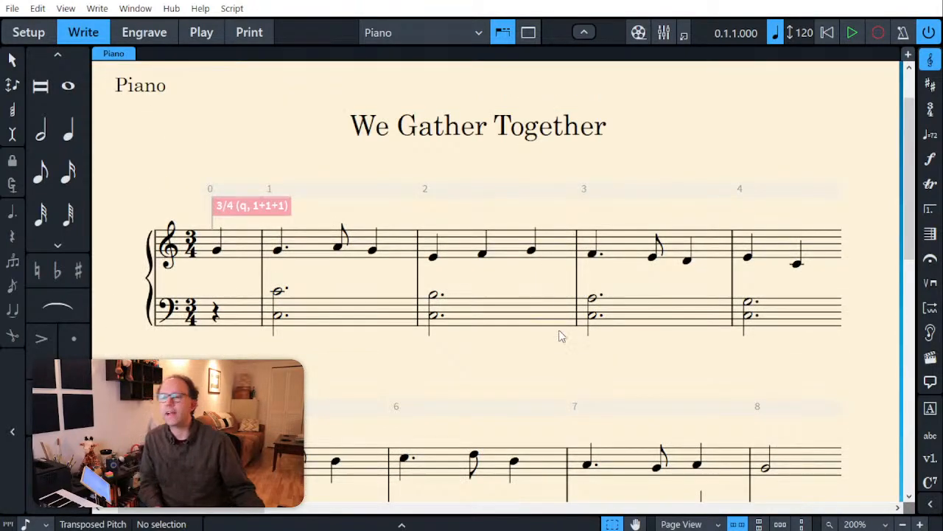
{"action": "scroll", "coordinate": [580, 371], "scroll_direction": "down", "scroll_amount": 6}
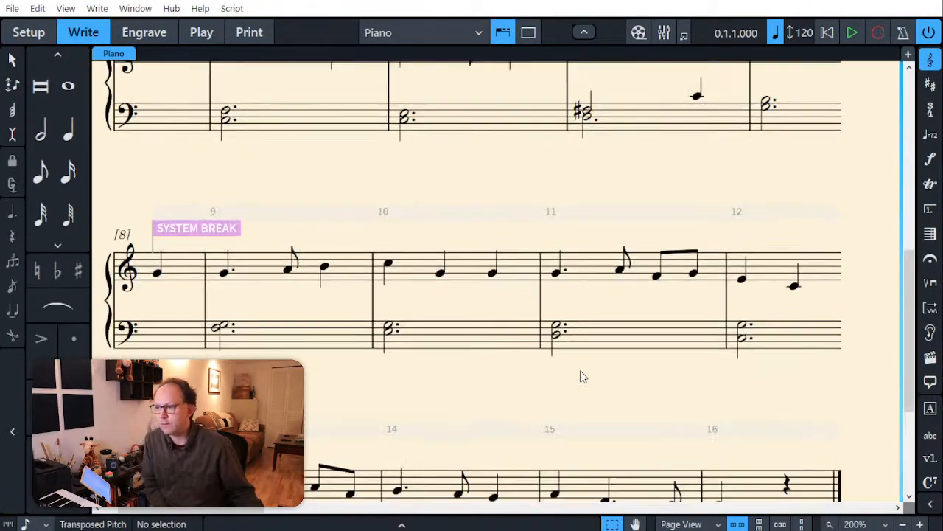
{"action": "scroll", "coordinate": [472, 312], "scroll_direction": "up", "scroll_amount": 4}
{"action": "scroll", "coordinate": [470, 307], "scroll_direction": "up", "scroll_amount": 2}
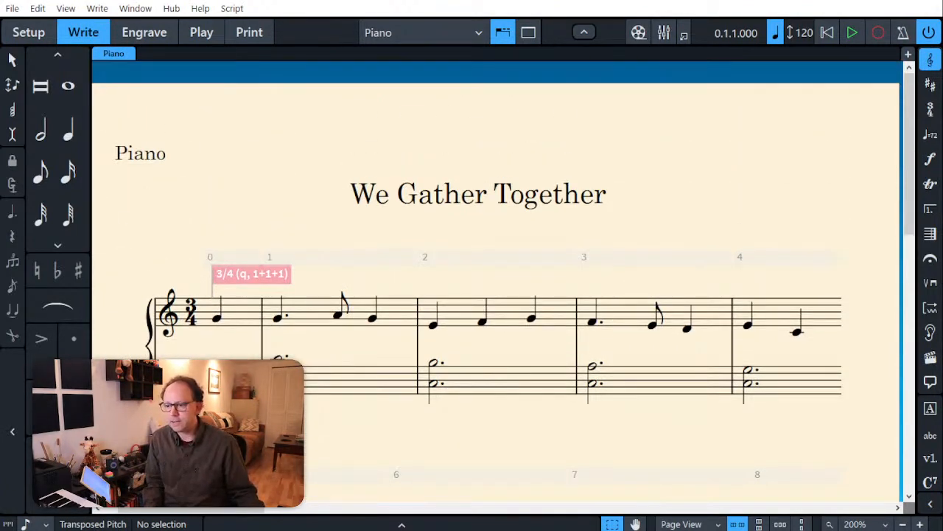
{"action": "scroll", "coordinate": [328, 503], "scroll_direction": "down", "scroll_amount": 2}
{"action": "left_click", "coordinate": [401, 525]}
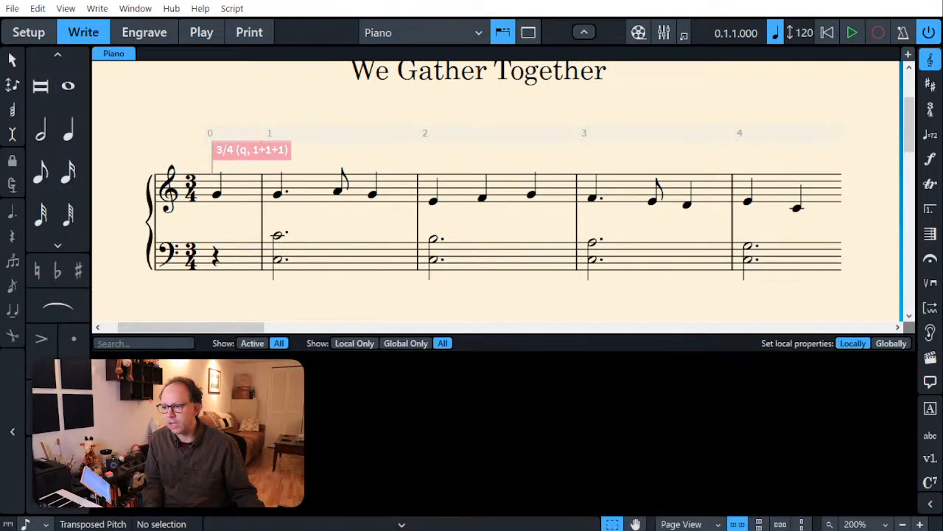
{"action": "left_click", "coordinate": [400, 525]}
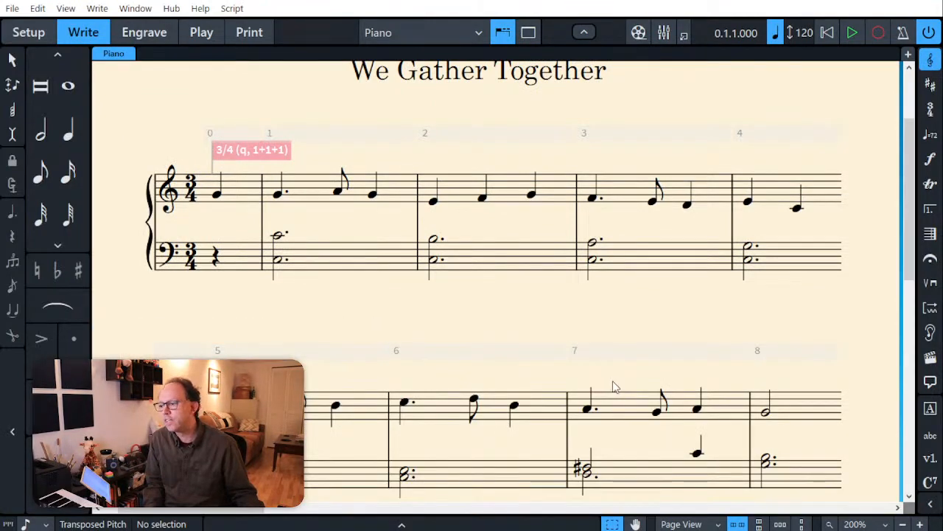
Step: In the second version's bass, enter dotted half-note chords C3–E3–G3, C3–E3–G3, C3–F3–A3, C3–E3–G3, B2–D3–G3, C3–E3–G3, D3–F#3–C4 and G3–B3 in bars 1 to 8
{"action": "left_click_drag", "start_coordinate": [206, 511], "coordinate": [364, 512]}
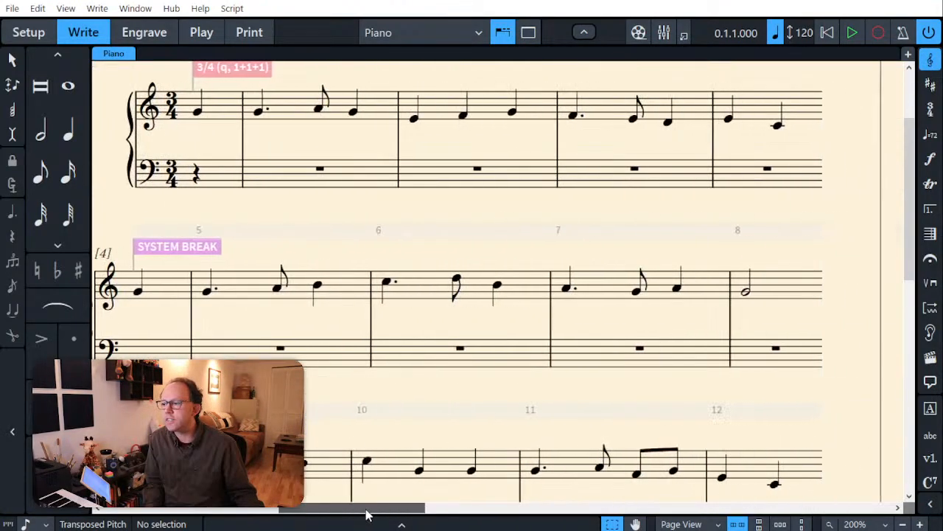
{"action": "scroll", "coordinate": [362, 391], "scroll_direction": "up", "scroll_amount": 2}
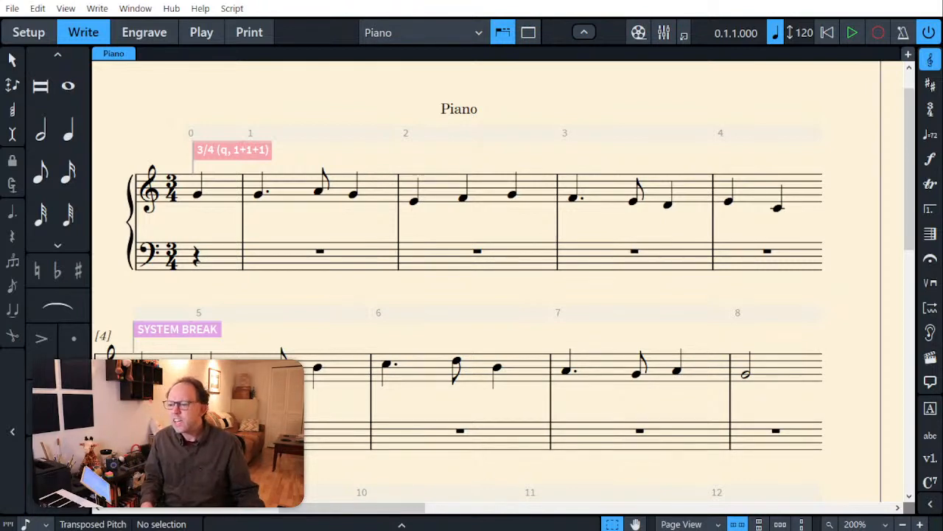
{"action": "left_click", "coordinate": [273, 264]}
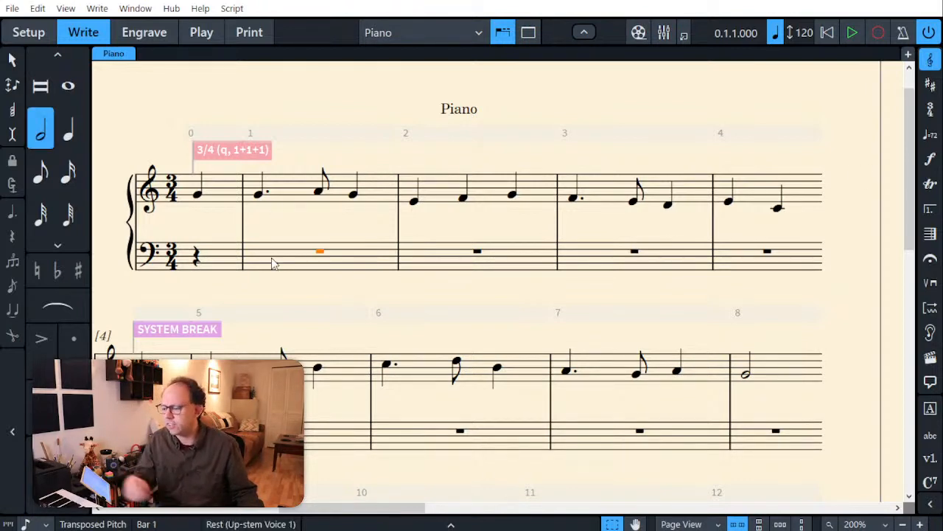
{"action": "key", "text": "Return"}
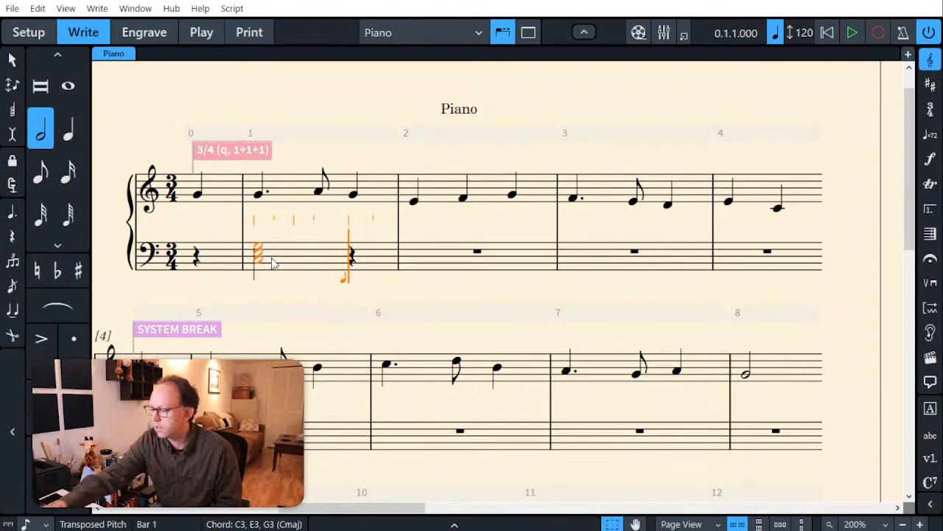
{"action": "key", "text": "ctrl+z"}
{"action": "key", "text": "period"}
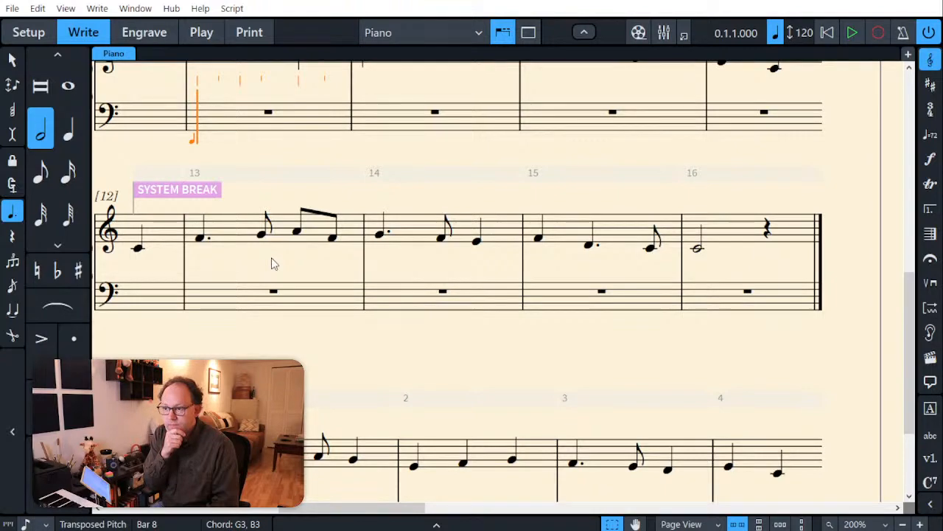
Step: Enter dotted half-note chords B2–D3–G3, C3–E3–G3, B2–D3–G3 and C3–E3–G3 in the second version's bass staff, bars 9 to 12
{"action": "scroll", "coordinate": [310, 190], "scroll_direction": "up", "scroll_amount": 9}
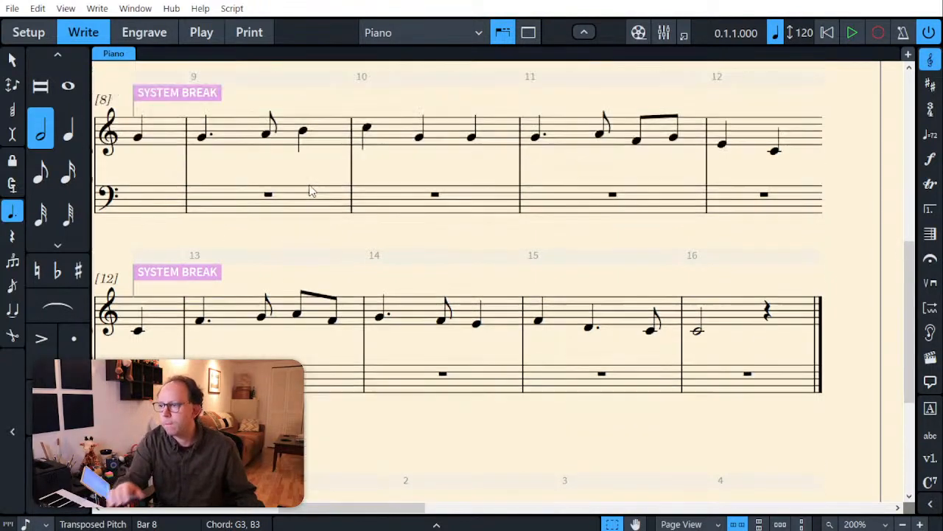
{"action": "scroll", "coordinate": [309, 190], "scroll_direction": "up", "scroll_amount": 1}
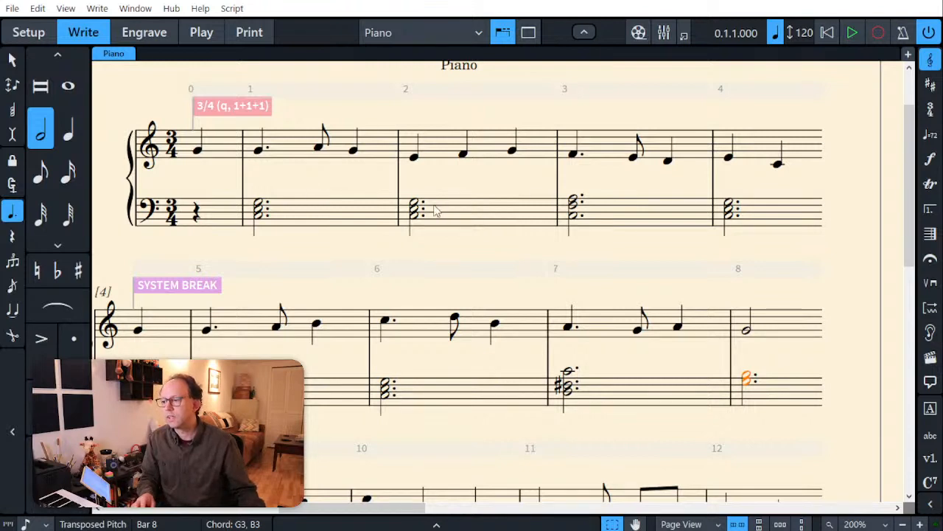
{"action": "scroll", "coordinate": [423, 325], "scroll_direction": "down", "scroll_amount": 4}
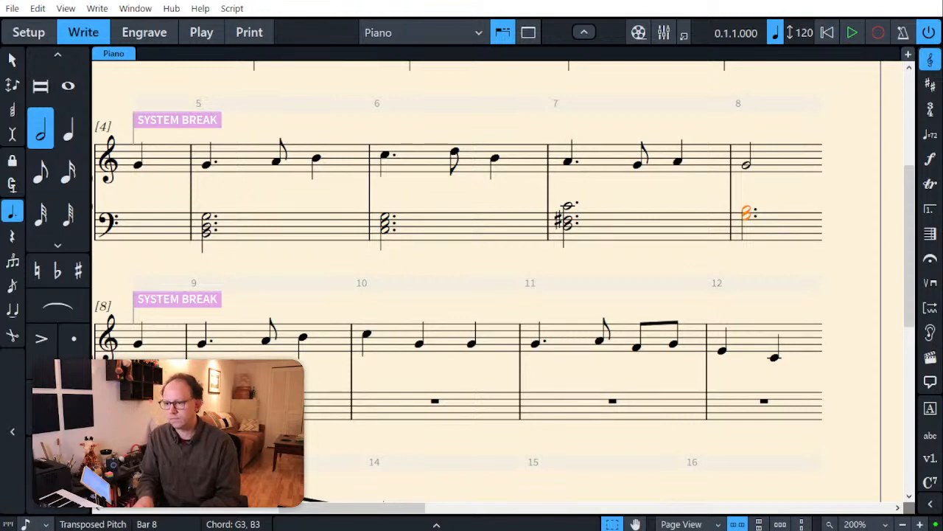
{"action": "key", "text": "Right"}
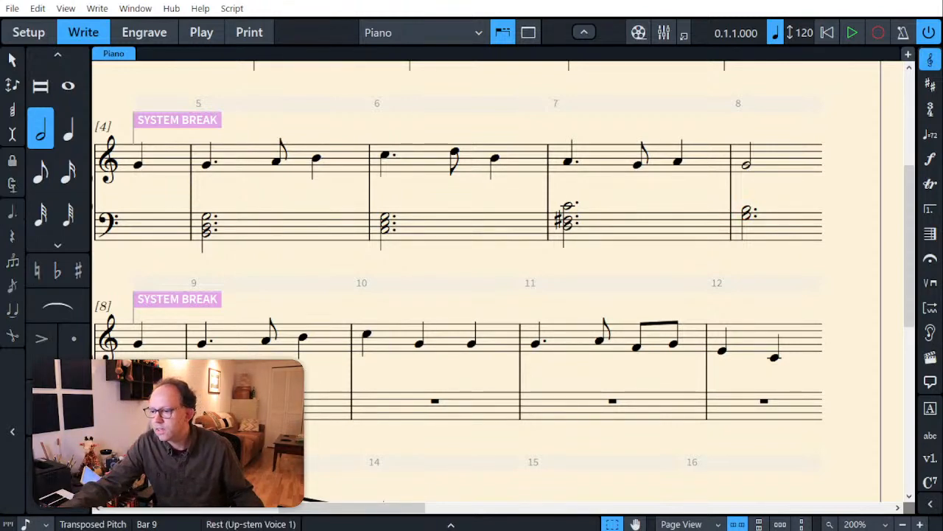
{"action": "key", "text": "Return"}
{"action": "key", "text": "7"}
{"action": "key", "text": "period"}
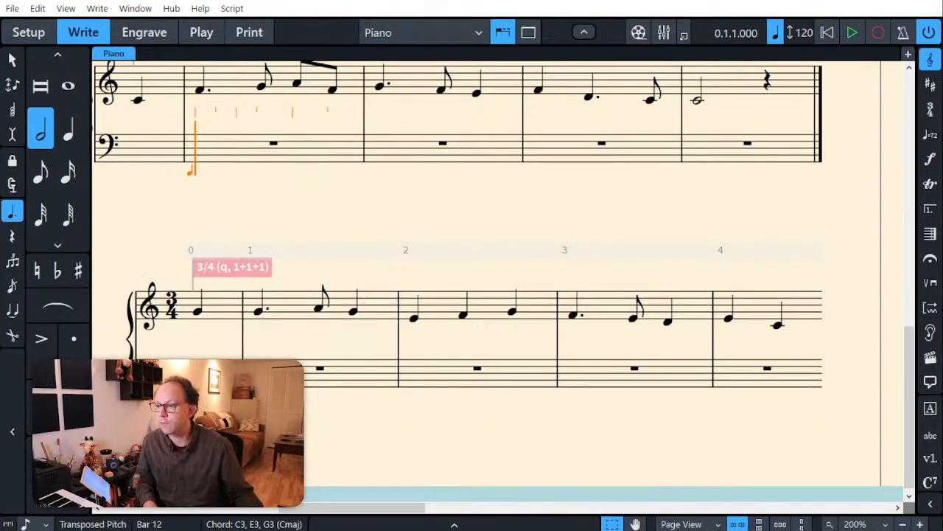
Step: Enter dotted half-note bass chords in bars 13 to 16, using C3–E3–G3 in bars 14 and 16 and B2–D3–G3 in bar 15
{"action": "scroll", "coordinate": [308, 330], "scroll_direction": "up", "scroll_amount": 3}
{"action": "scroll", "coordinate": [308, 331], "scroll_direction": "up", "scroll_amount": 2}
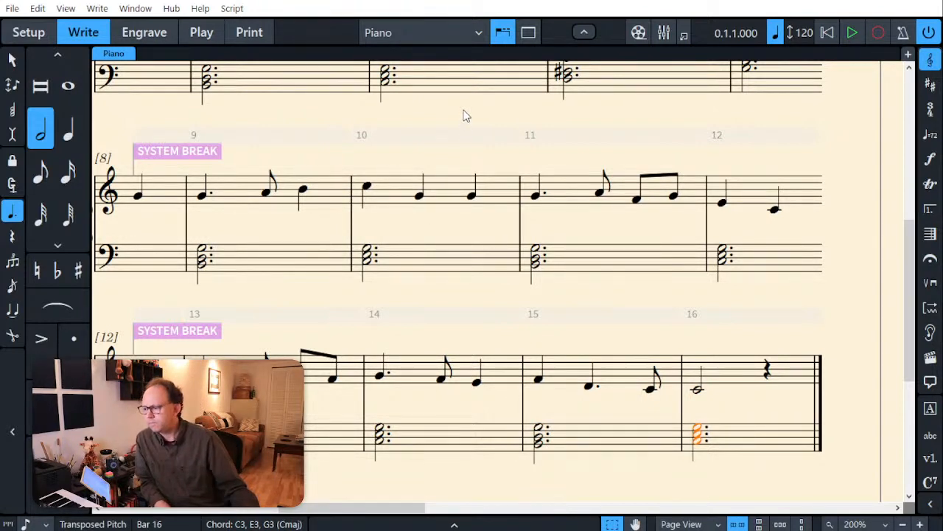
{"action": "key", "text": "Escape"}
Step: Review the second version's bass chords against the melody from bar 1 through bar 16
{"action": "scroll", "coordinate": [619, 234], "scroll_direction": "up", "scroll_amount": 5}
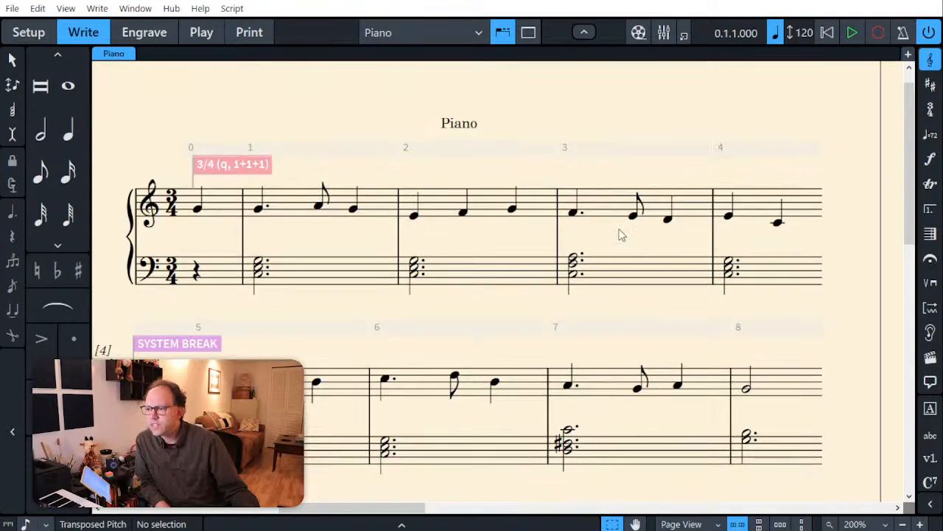
{"action": "scroll", "coordinate": [619, 235], "scroll_direction": "down", "scroll_amount": 2}
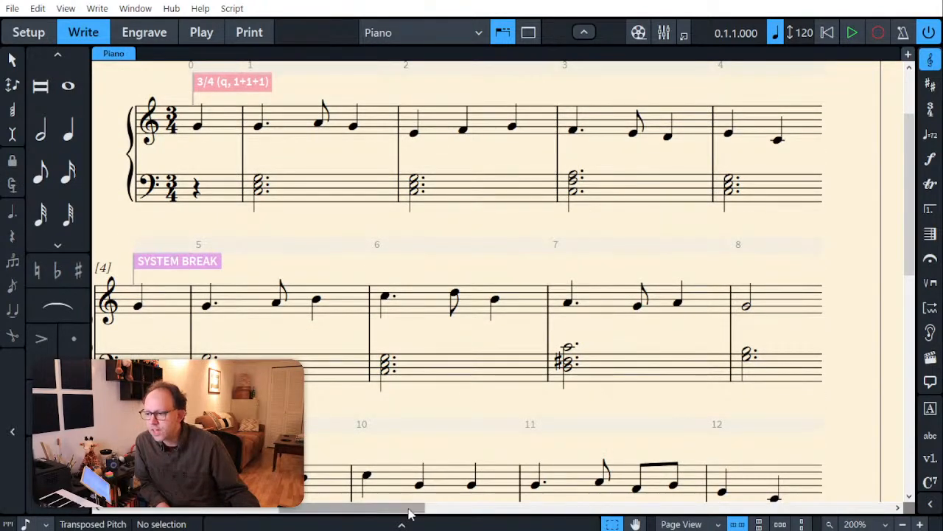
{"action": "left_click_drag", "start_coordinate": [410, 514], "coordinate": [401, 512]}
{"action": "scroll", "coordinate": [873, 350], "scroll_direction": "down", "scroll_amount": 7}
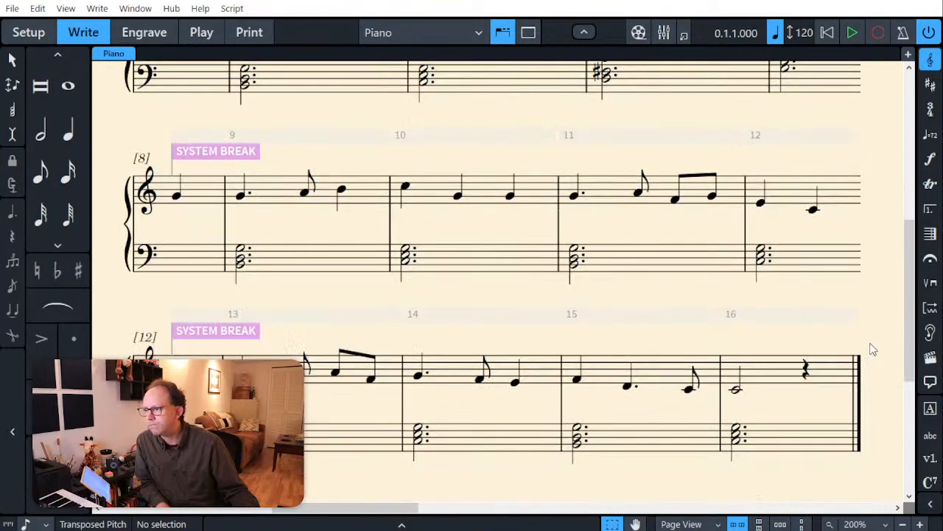
{"action": "scroll", "coordinate": [873, 350], "scroll_direction": "up", "scroll_amount": 8}
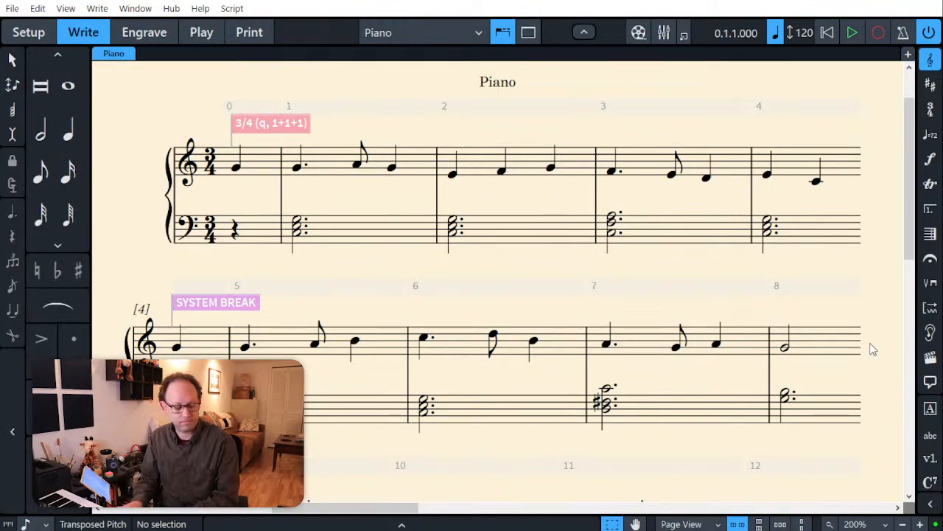
{"action": "left_click_drag", "start_coordinate": [911, 233], "coordinate": [911, 372]}
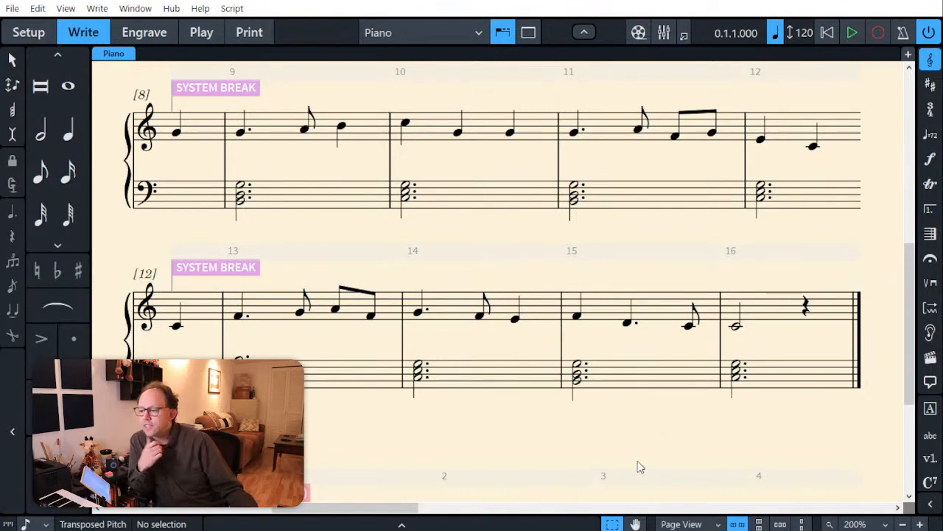
{"action": "scroll", "coordinate": [619, 428], "scroll_direction": "up", "scroll_amount": 5}
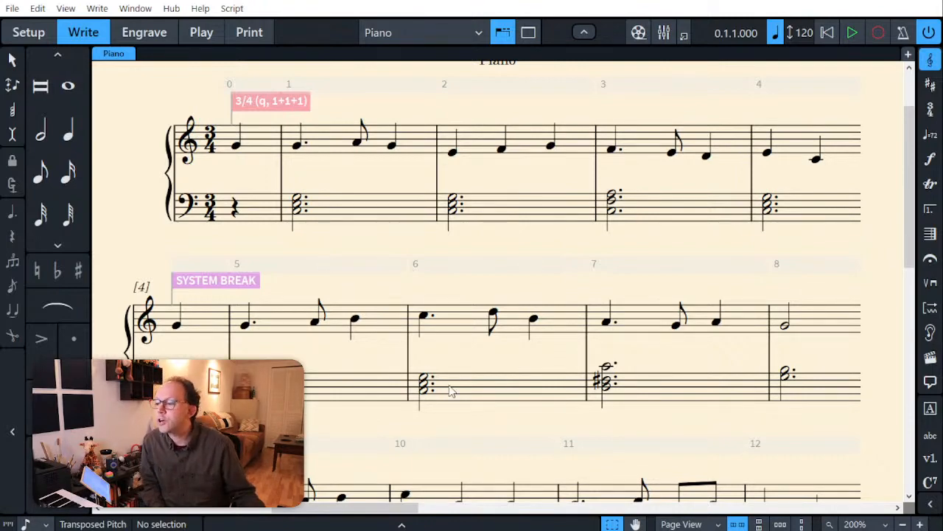
{"action": "scroll", "coordinate": [467, 427], "scroll_direction": "down", "scroll_amount": 3}
{"action": "scroll", "coordinate": [468, 426], "scroll_direction": "down", "scroll_amount": 2}
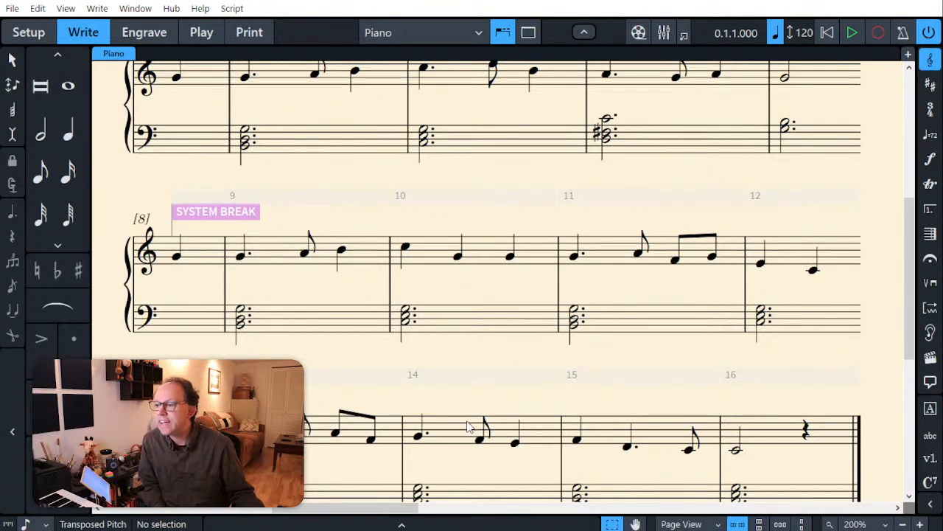
{"action": "scroll", "coordinate": [468, 427], "scroll_direction": "down", "scroll_amount": 1}
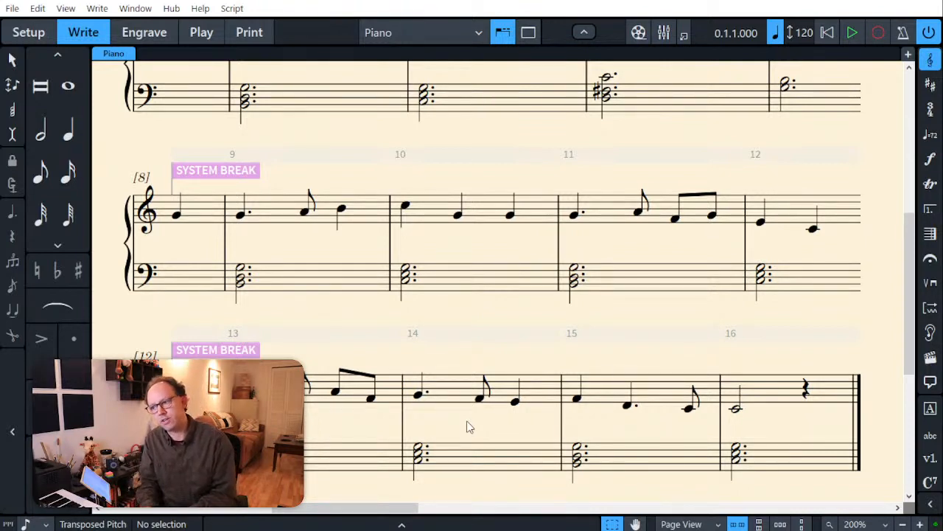
Step: Replace the second version's bass chords in bars 9 to 12 with dotted half-note chords F3–G3–D4, E3–G3–C4, D3–F3–B3 and C3–E3–G3
{"action": "left_click", "coordinate": [312, 283]}
{"action": "left_click", "coordinate": [799, 278], "text": "shift"}
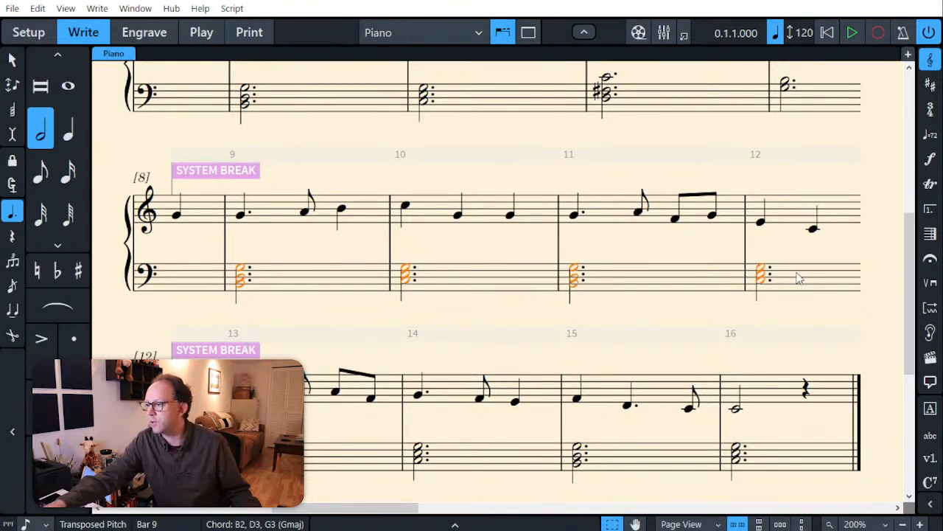
{"action": "key", "text": "Delete"}
{"action": "scroll", "coordinate": [396, 288], "scroll_direction": "up", "scroll_amount": 5}
{"action": "scroll", "coordinate": [332, 390], "scroll_direction": "down", "scroll_amount": 4}
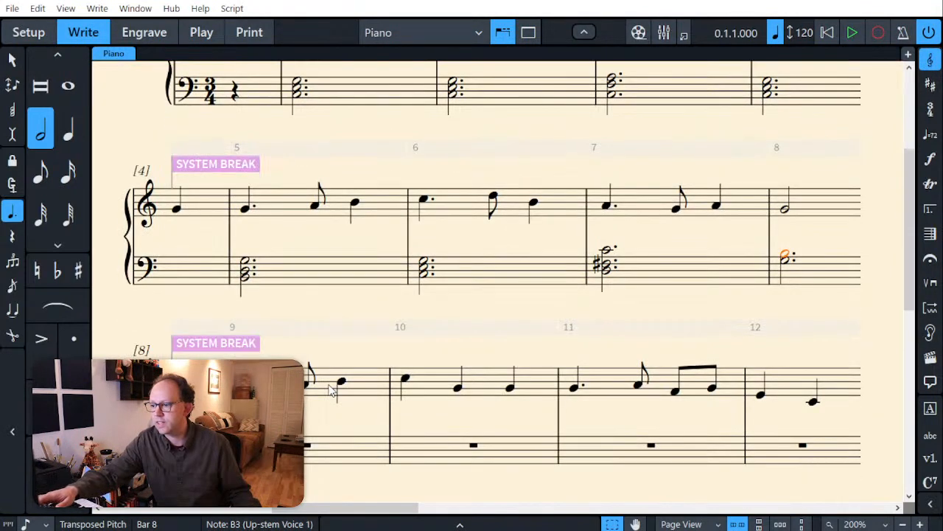
{"action": "left_click", "coordinate": [308, 446]}
{"action": "key", "text": "6"}
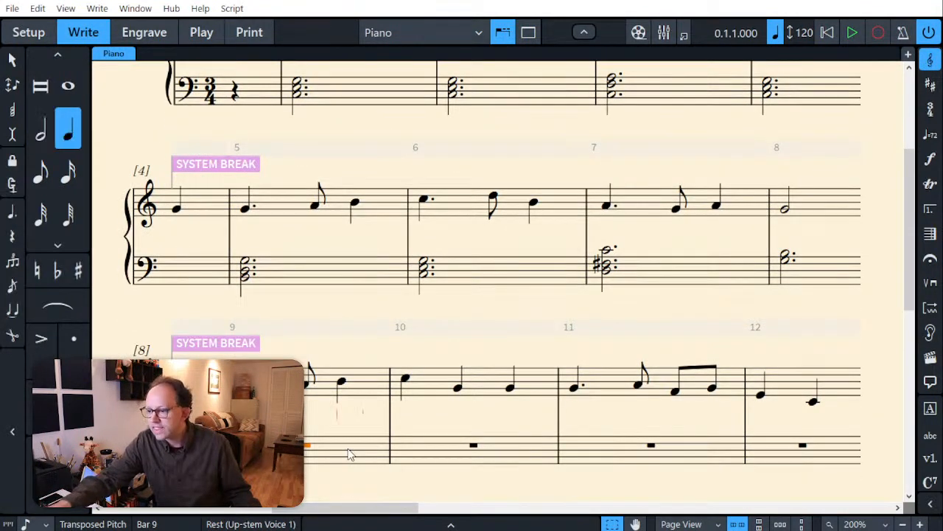
{"action": "key", "text": "7"}
{"action": "key", "text": "period"}
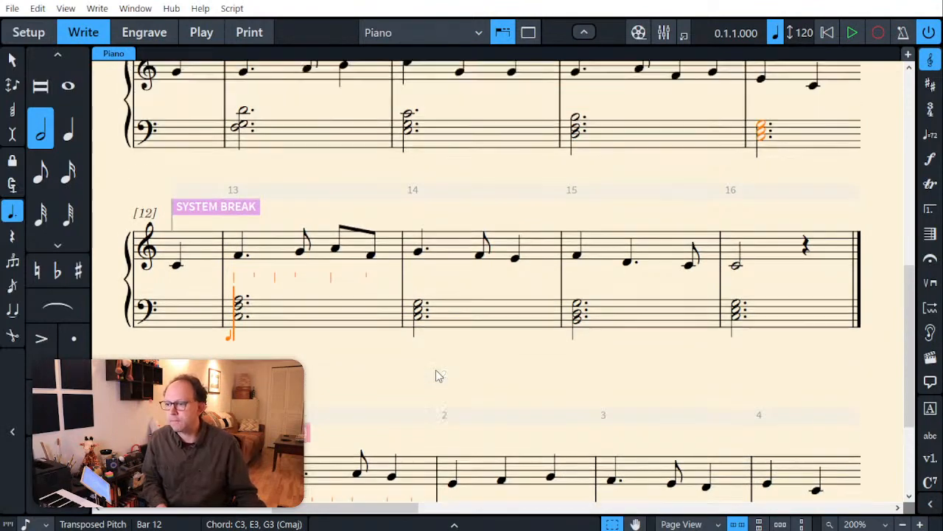
{"action": "scroll", "coordinate": [436, 372], "scroll_direction": "up", "scroll_amount": 3}
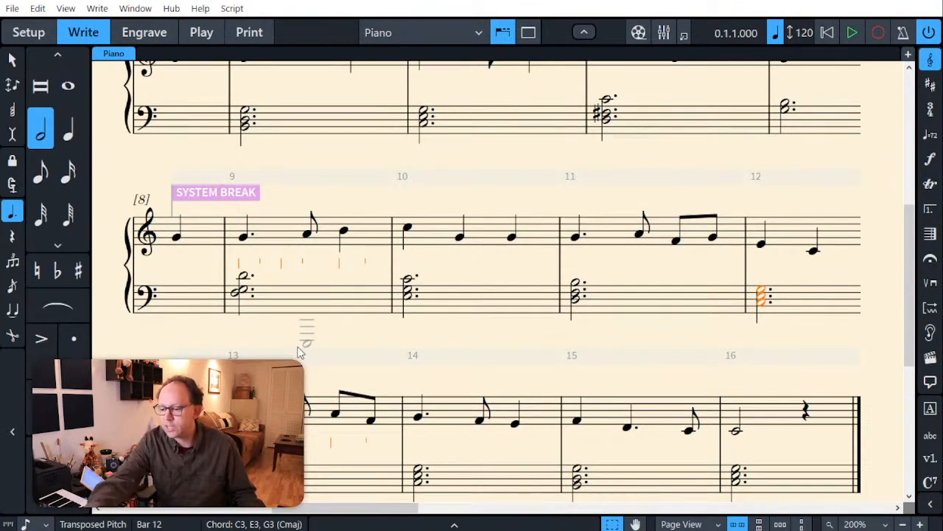
{"action": "key", "text": "Escape"}
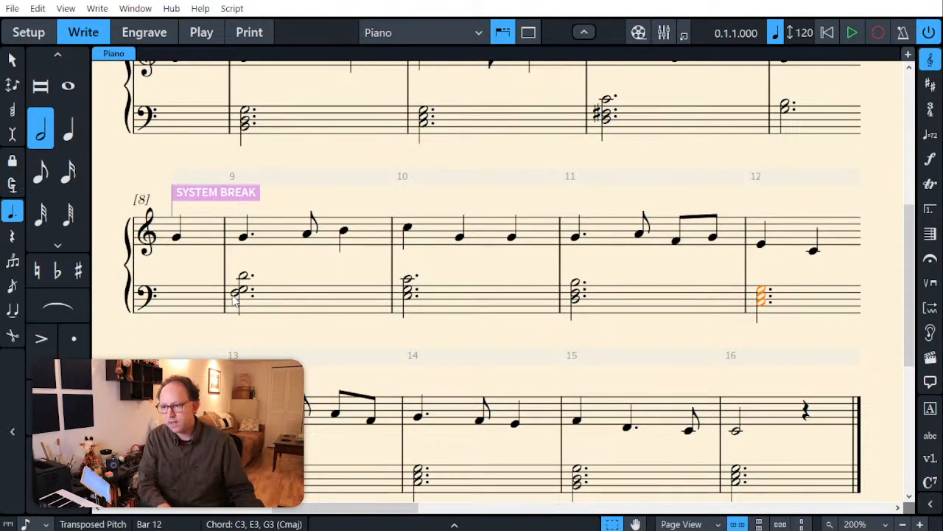
Step: Check the lowest notes of the bass chords in bars 9, 10 and 11
{"action": "left_click", "coordinate": [234, 295]}
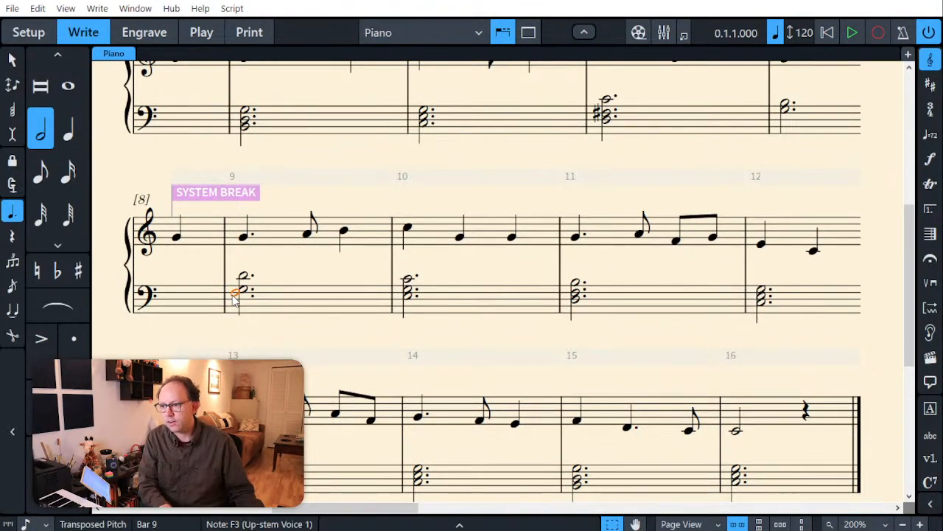
{"action": "left_click", "coordinate": [407, 303]}
{"action": "left_click", "coordinate": [577, 305]}
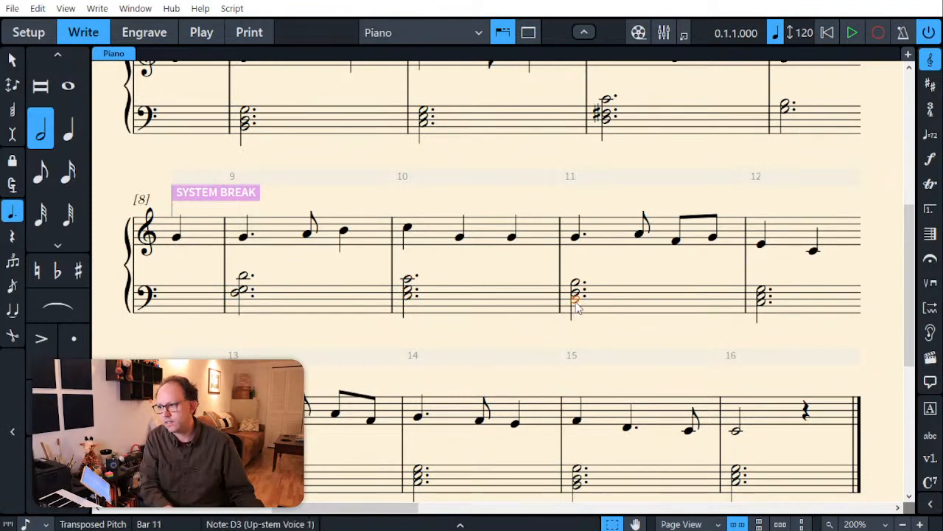
{"action": "left_click", "coordinate": [682, 325]}
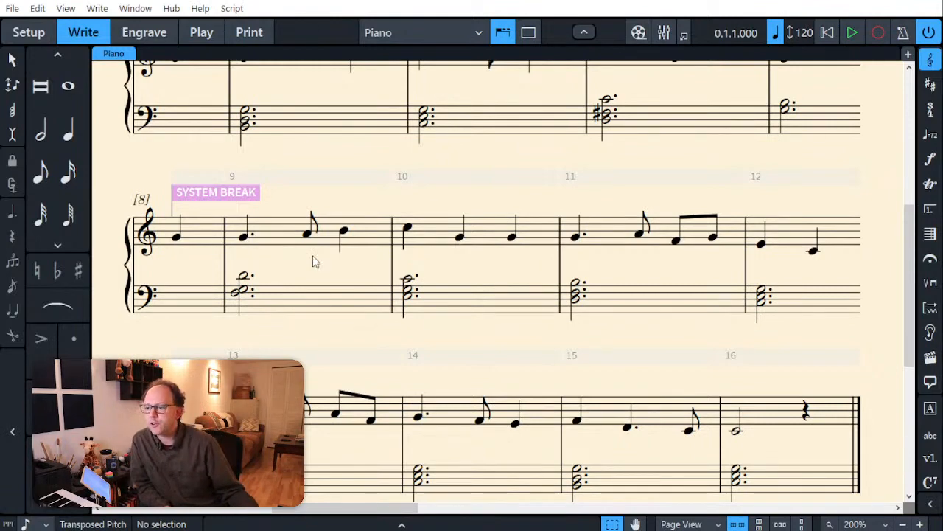
Step: Compare the chord voicings in bars 9 to 12 with the bass chords of the surrounding bars
{"action": "scroll", "coordinate": [336, 356], "scroll_direction": "down", "scroll_amount": 1}
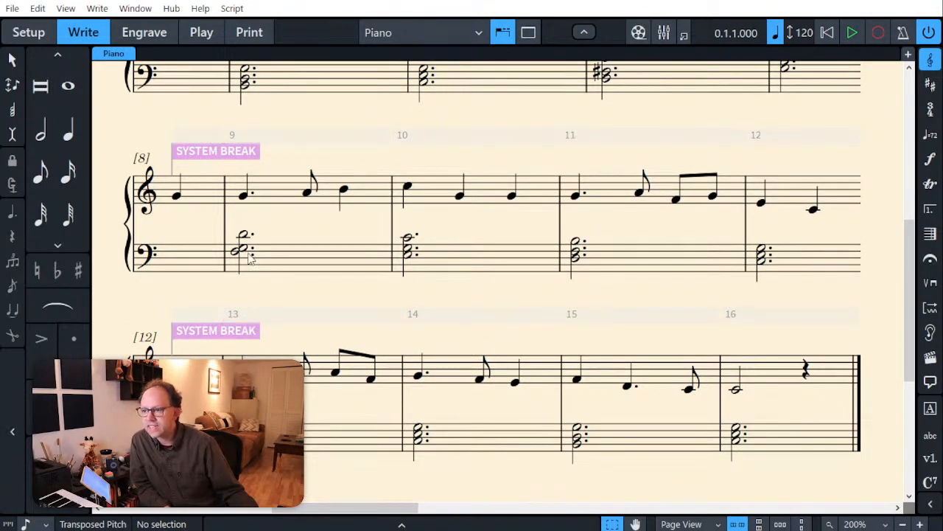
{"action": "scroll", "coordinate": [305, 246], "scroll_direction": "up", "scroll_amount": 4}
{"action": "scroll", "coordinate": [309, 246], "scroll_direction": "up", "scroll_amount": 2}
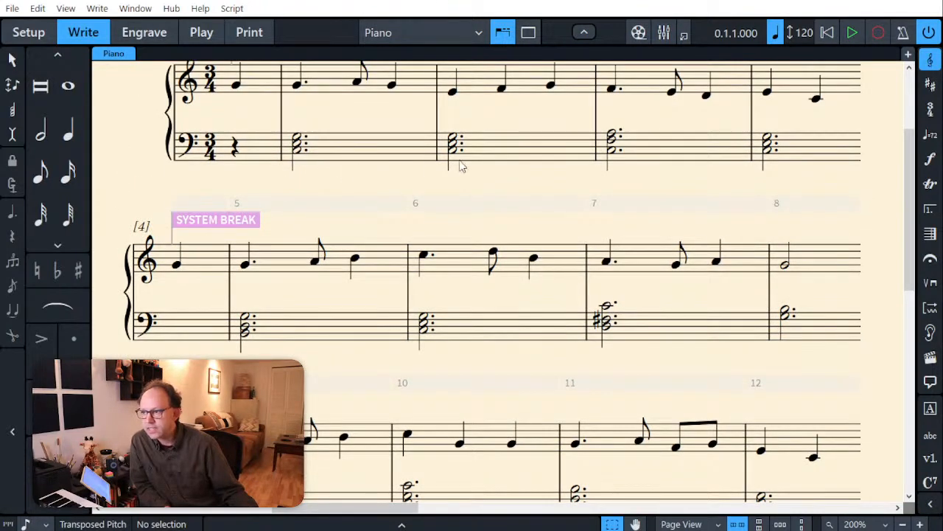
{"action": "scroll", "coordinate": [523, 252], "scroll_direction": "down", "scroll_amount": 2}
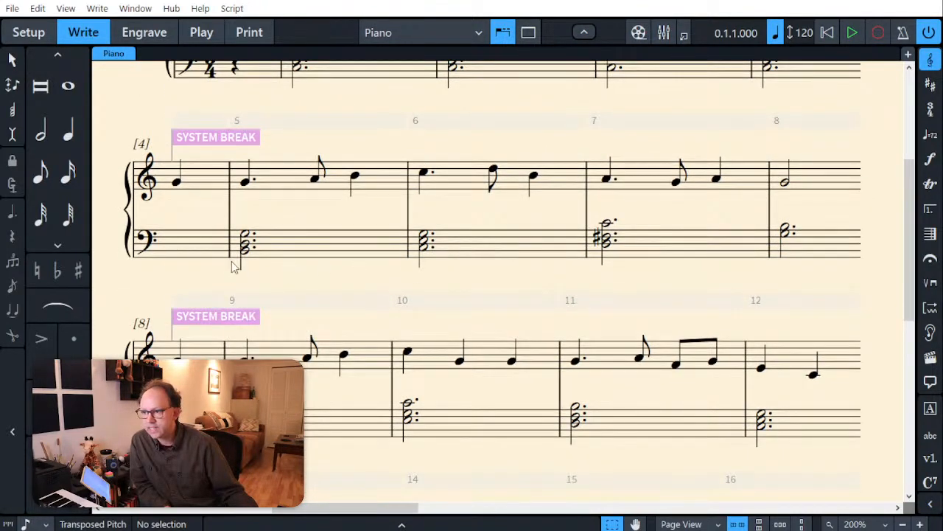
{"action": "scroll", "coordinate": [516, 328], "scroll_direction": "down", "scroll_amount": 3}
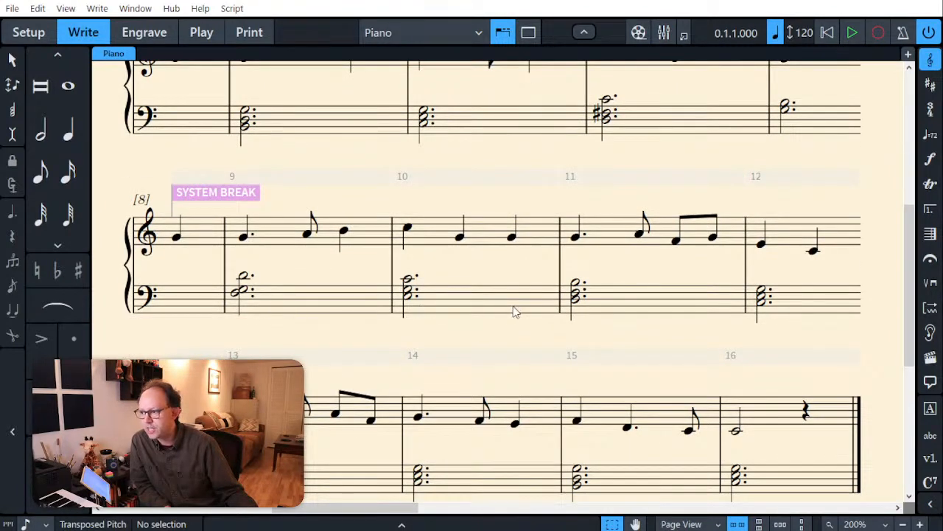
{"action": "scroll", "coordinate": [675, 322], "scroll_direction": "down", "scroll_amount": 2}
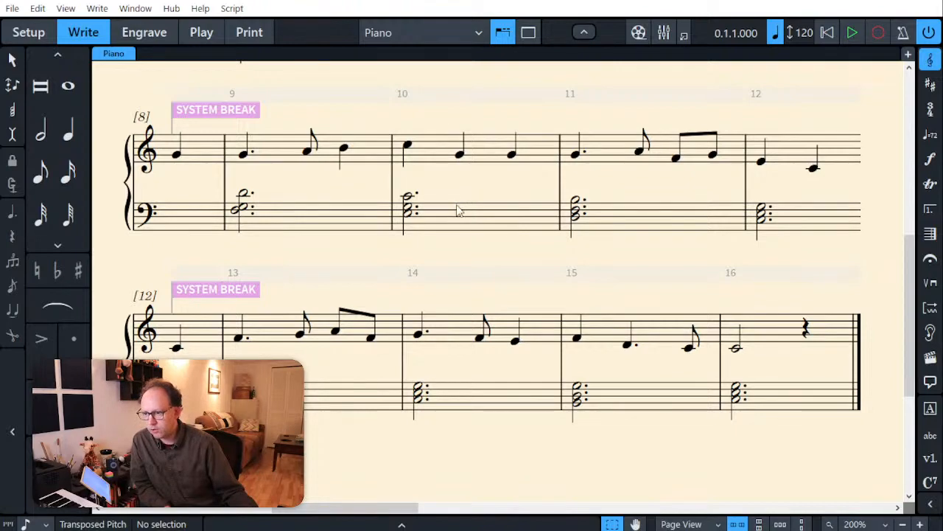
{"action": "scroll", "coordinate": [457, 210], "scroll_direction": "up", "scroll_amount": 3}
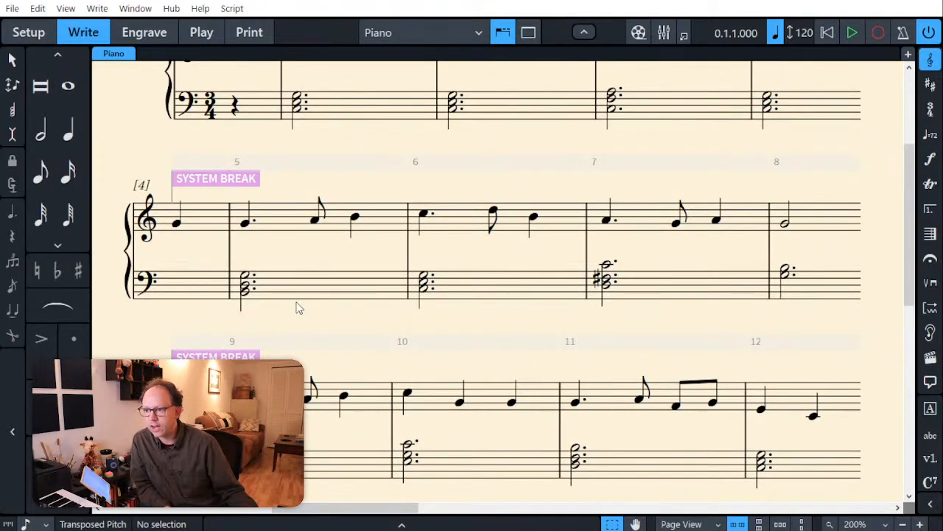
{"action": "scroll", "coordinate": [389, 366], "scroll_direction": "down", "scroll_amount": 3}
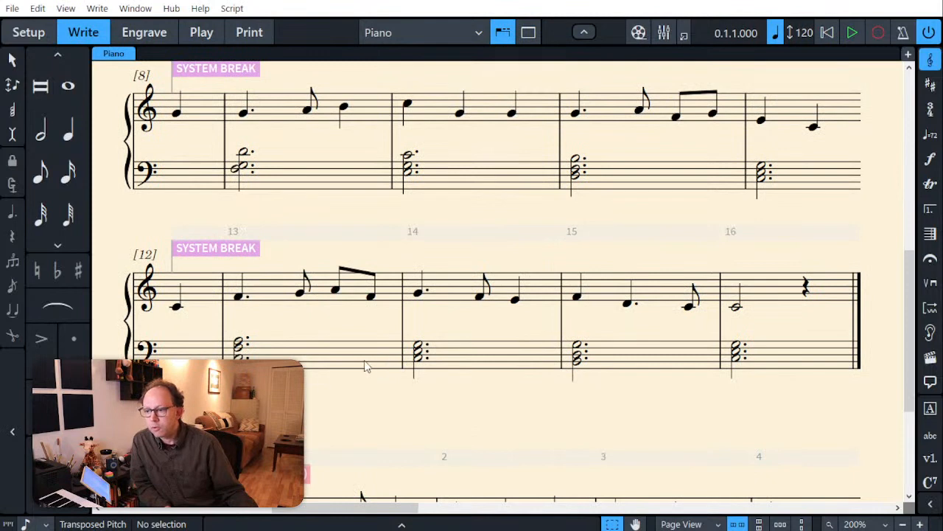
Step: Lower the top note of the bass chords in bars 13, 14 and 15 by an octave to A2, G2 and G2
{"action": "left_click", "coordinate": [321, 357]}
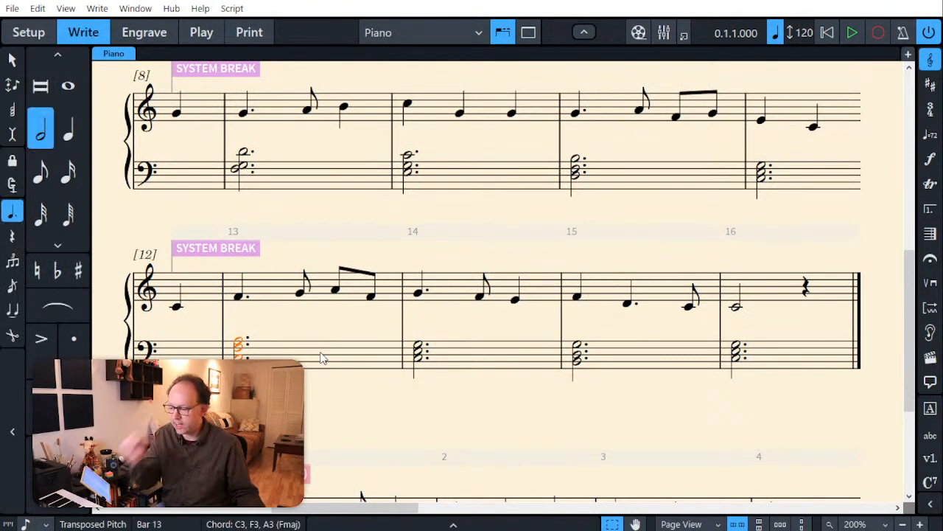
{"action": "left_click", "coordinate": [246, 346]}
{"action": "left_click", "coordinate": [243, 340]}
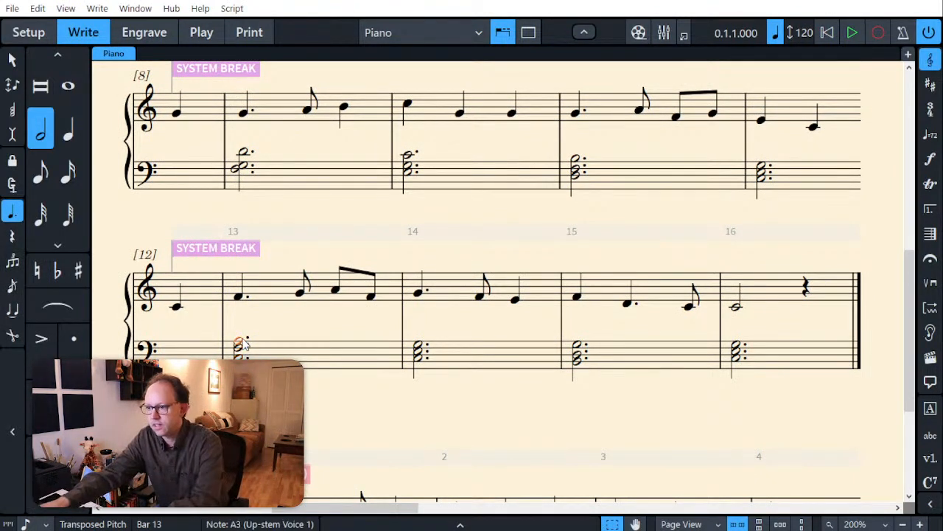
{"action": "key", "text": "ctrl+alt+Down"}
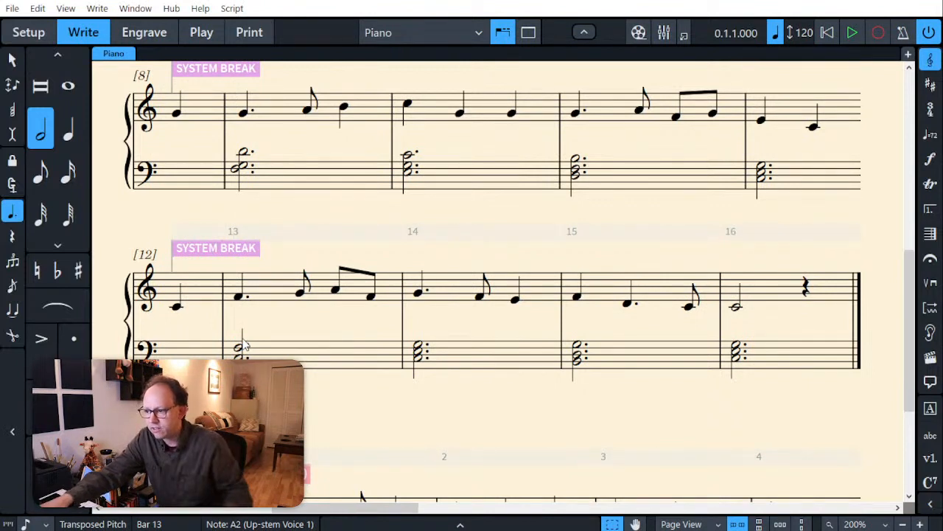
{"action": "key", "text": "Right"}
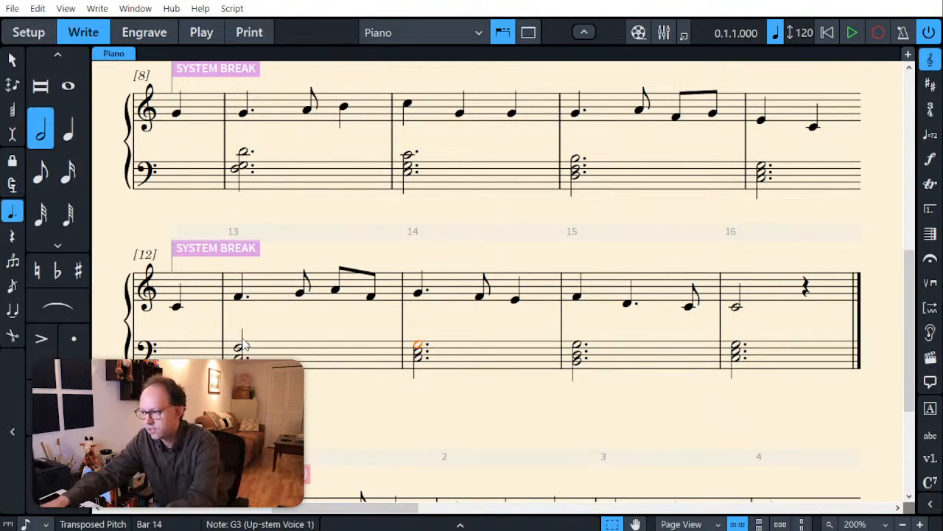
{"action": "key", "text": "alt+Down"}
{"action": "key", "text": "alt+Down"}
{"action": "key", "text": "alt+Down"}
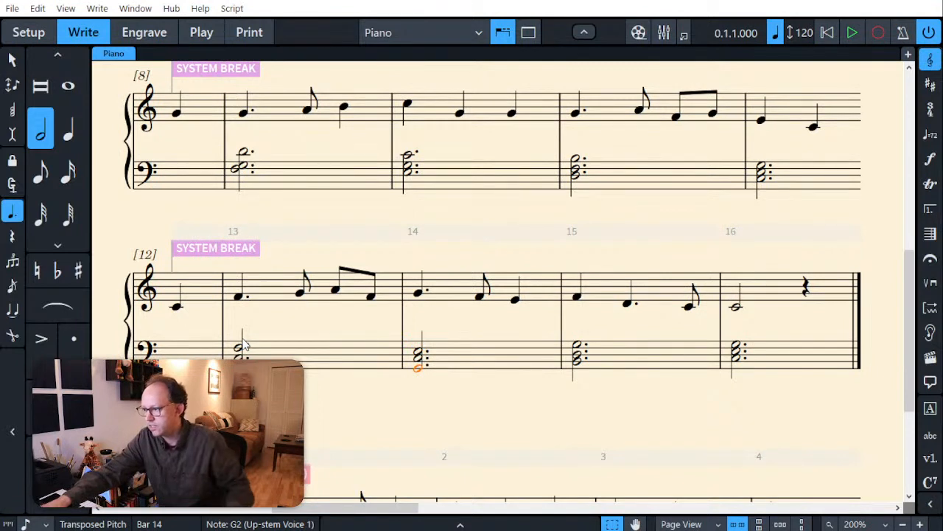
{"action": "key", "text": "Right"}
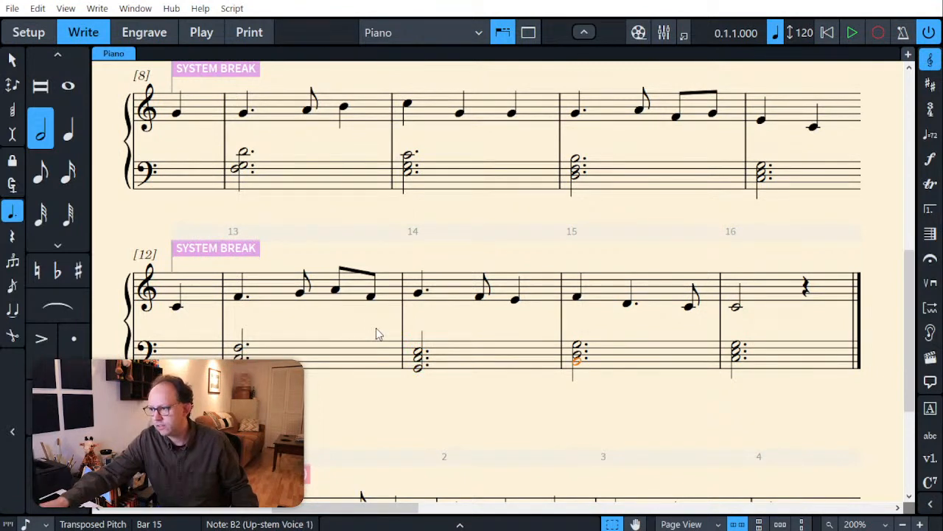
{"action": "key", "text": "Up"}
{"action": "key", "text": "Up"}
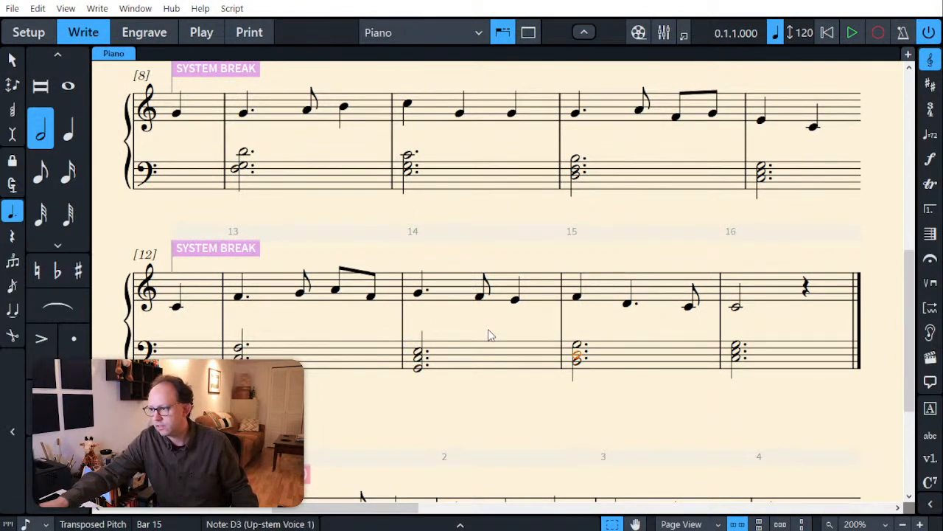
{"action": "key", "text": "ctrl+alt+Down"}
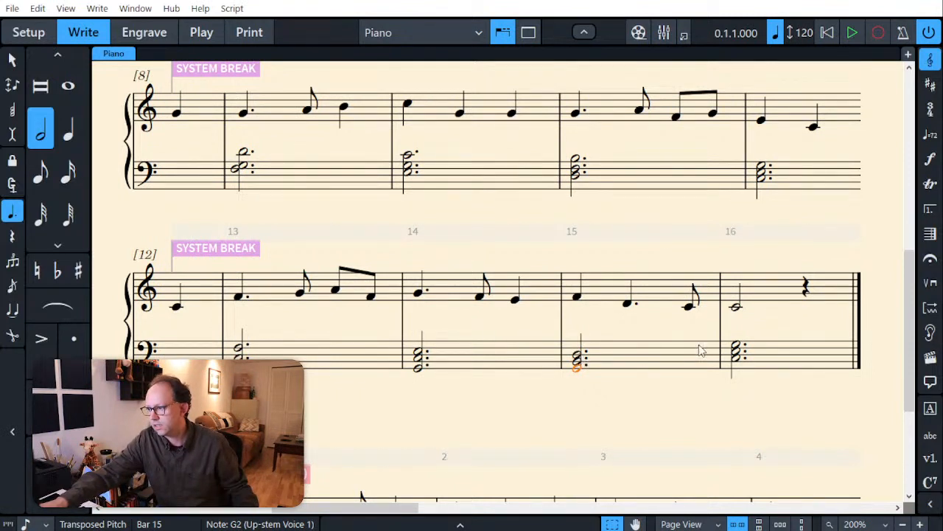
Step: Delete the top note G3 from the final bass chord in bar 16
{"action": "left_click", "coordinate": [738, 345]}
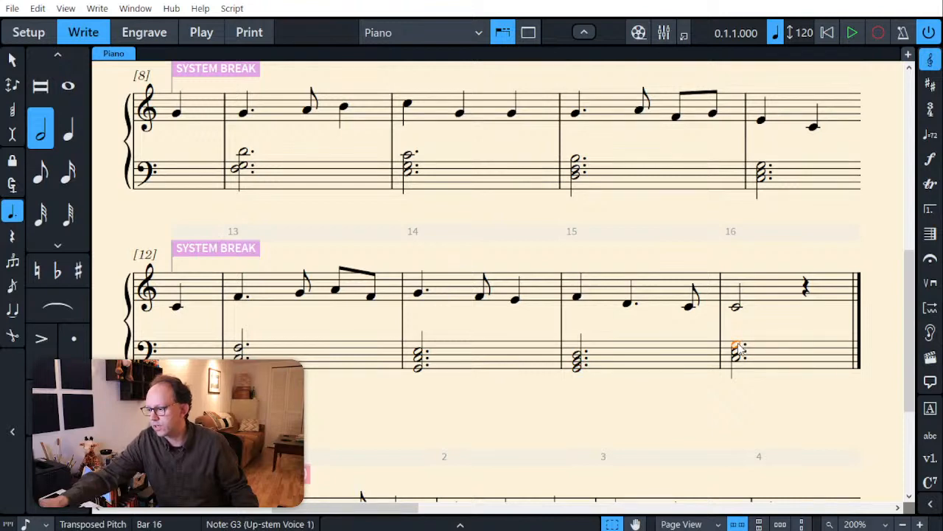
{"action": "key", "text": "Delete"}
{"action": "left_click", "coordinate": [665, 403]}
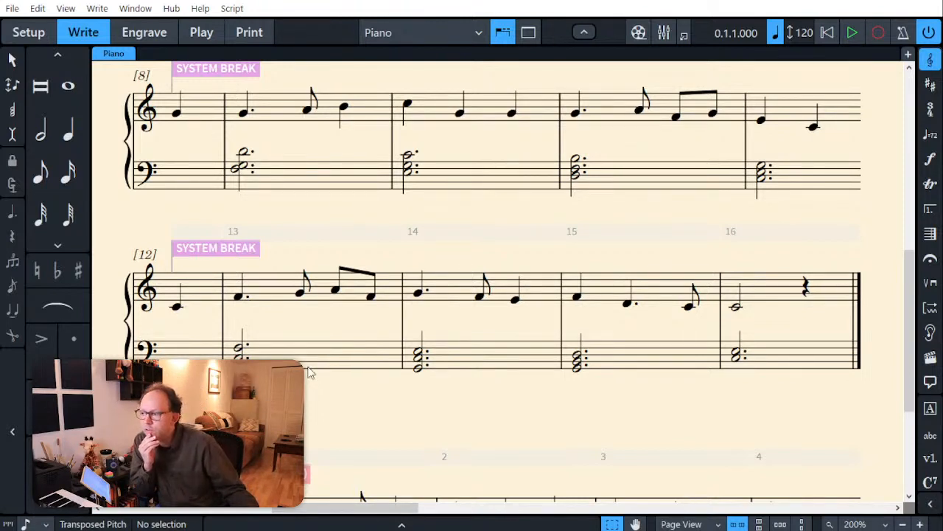
Step: Flatten the lowest note of the bass chord in bar 11 to Db3
{"action": "scroll", "coordinate": [310, 373], "scroll_direction": "up", "scroll_amount": 1}
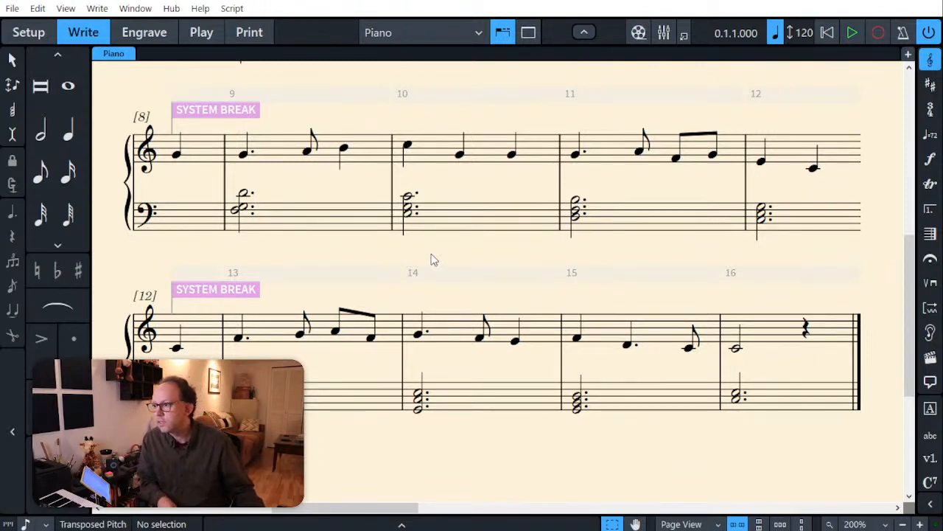
{"action": "left_click", "coordinate": [578, 220]}
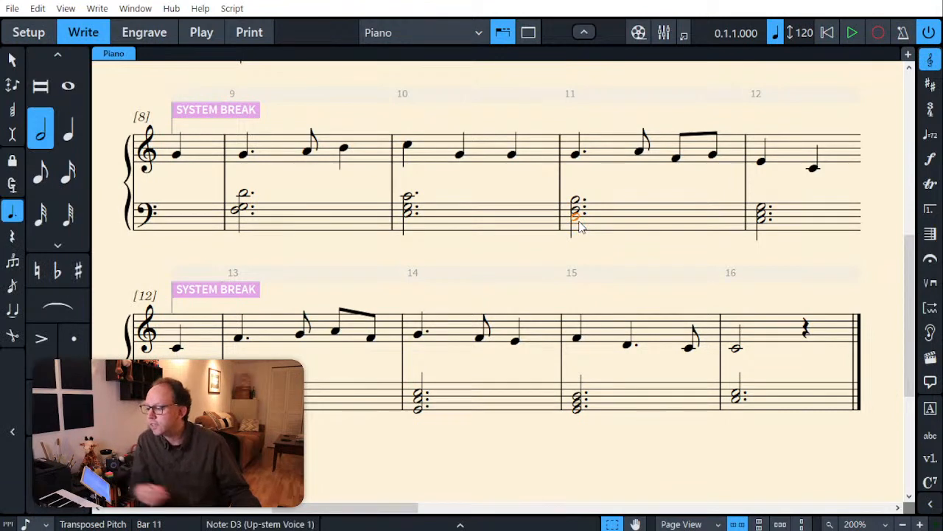
{"action": "key", "text": "minus"}
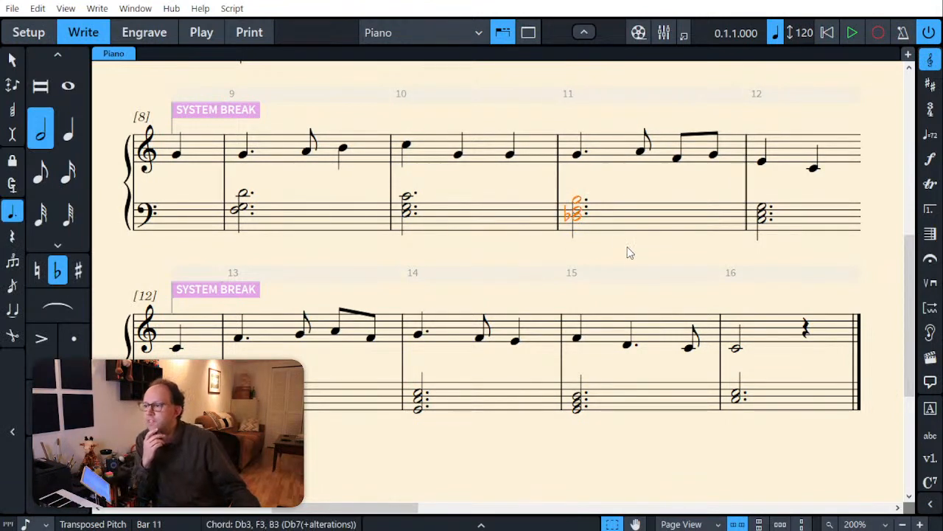
{"action": "left_click", "coordinate": [608, 253]}
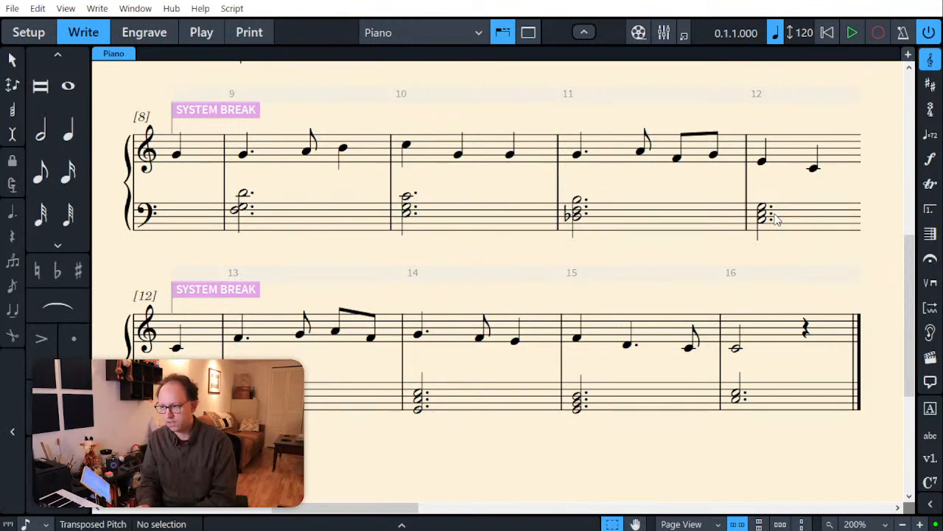
Step: Replace the bass chord in bar 12 with a dotted half-note A2–E3–C4 chord
{"action": "left_click", "coordinate": [804, 219]}
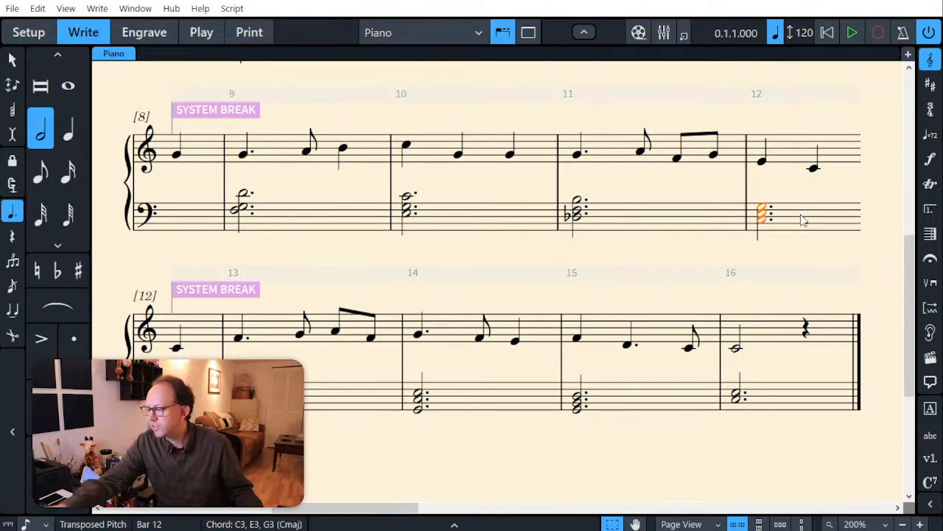
{"action": "key", "text": "Delete"}
{"action": "key", "text": "Right"}
{"action": "key", "text": "shift+n"}
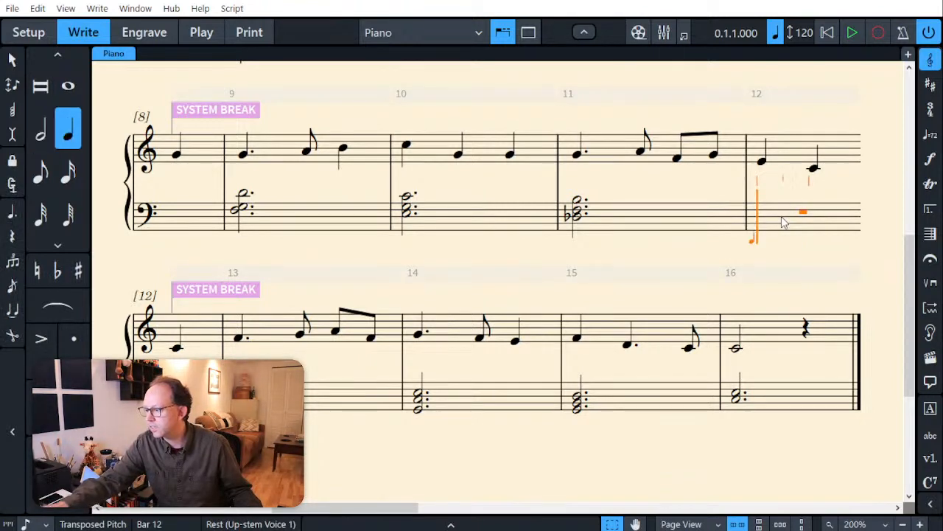
{"action": "key", "text": "6"}
{"action": "key", "text": "period"}
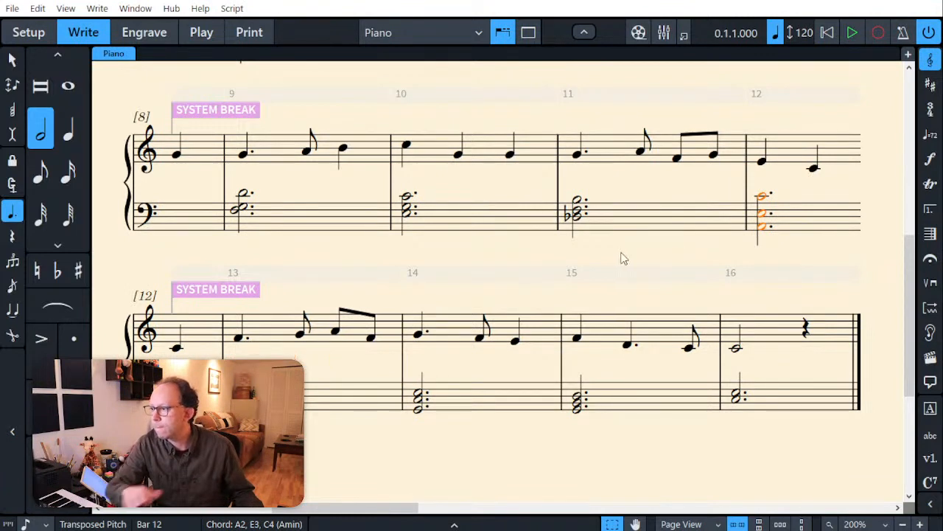
{"action": "key", "text": "Escape"}
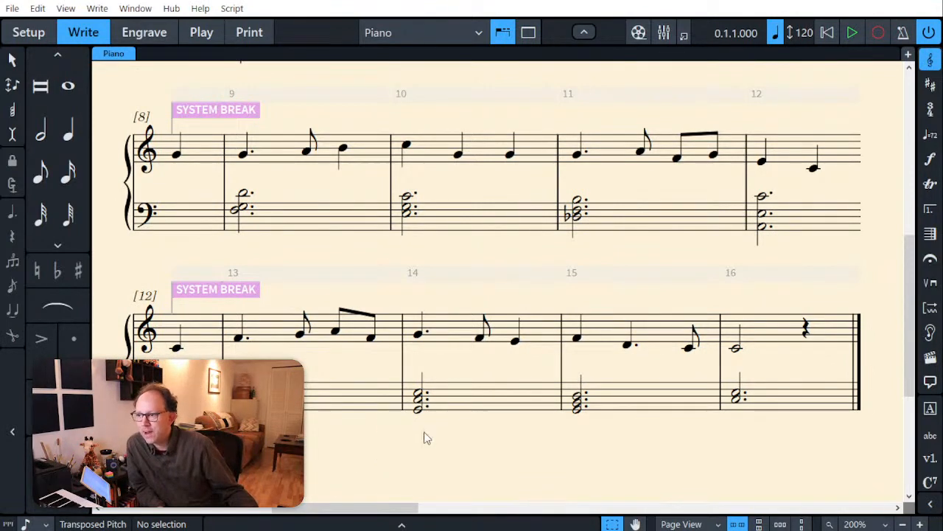
{"action": "scroll", "coordinate": [616, 394], "scroll_direction": "down", "scroll_amount": 1}
{"action": "scroll", "coordinate": [617, 395], "scroll_direction": "up", "scroll_amount": 2}
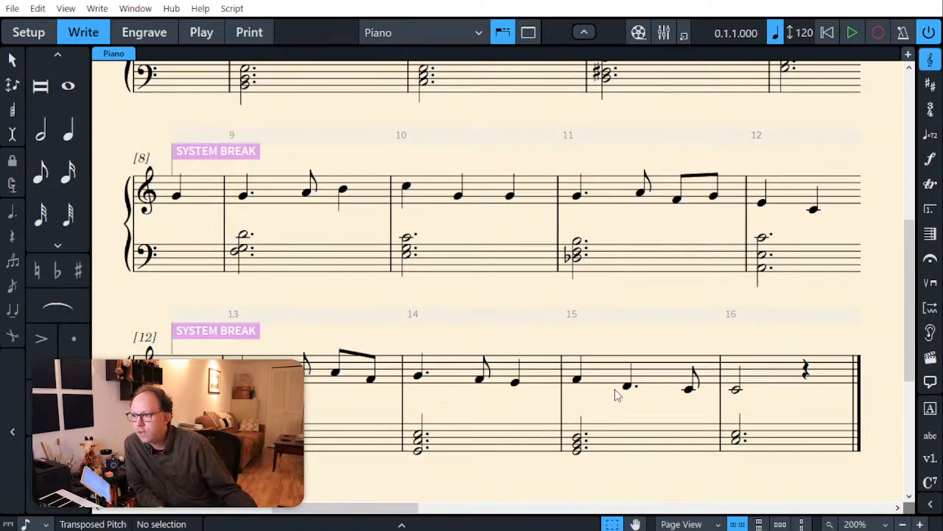
Step: Lower the whole bass chord in bar 6 by two steps to A2–C3–E3
{"action": "scroll", "coordinate": [616, 392], "scroll_direction": "up", "scroll_amount": 8}
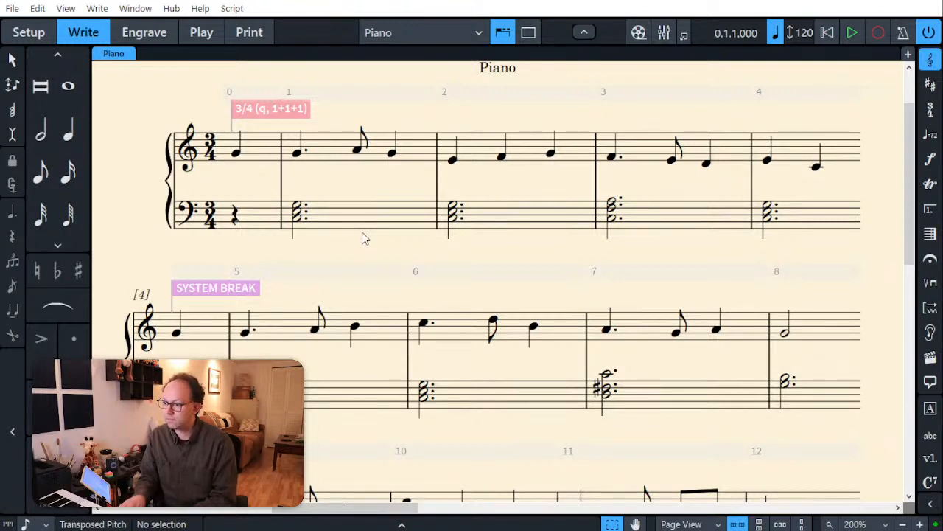
{"action": "left_click", "coordinate": [472, 396]}
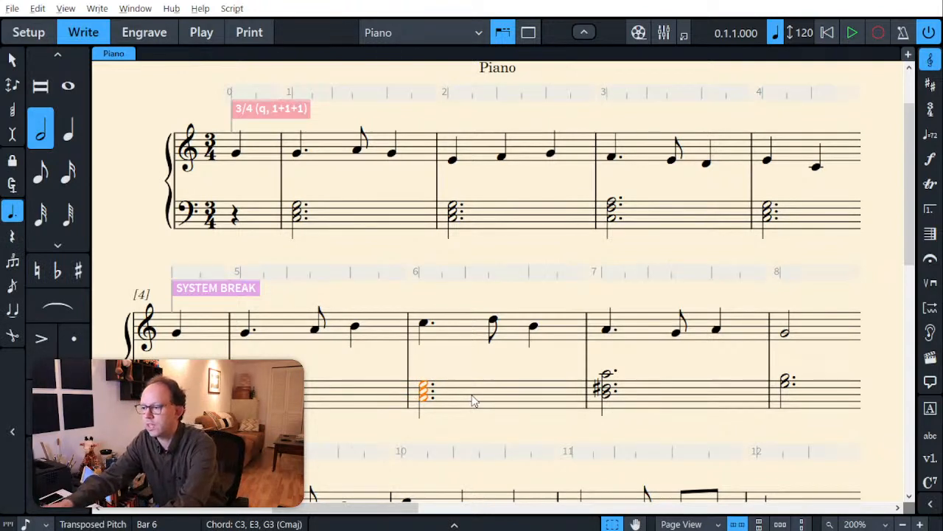
{"action": "key", "text": "alt+Down"}
{"action": "key", "text": "alt+Down"}
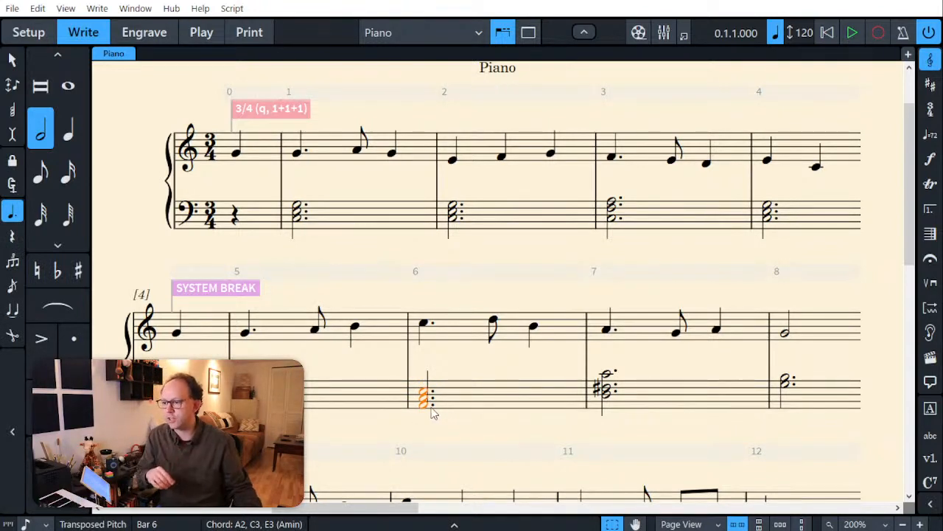
{"action": "left_click", "coordinate": [356, 428]}
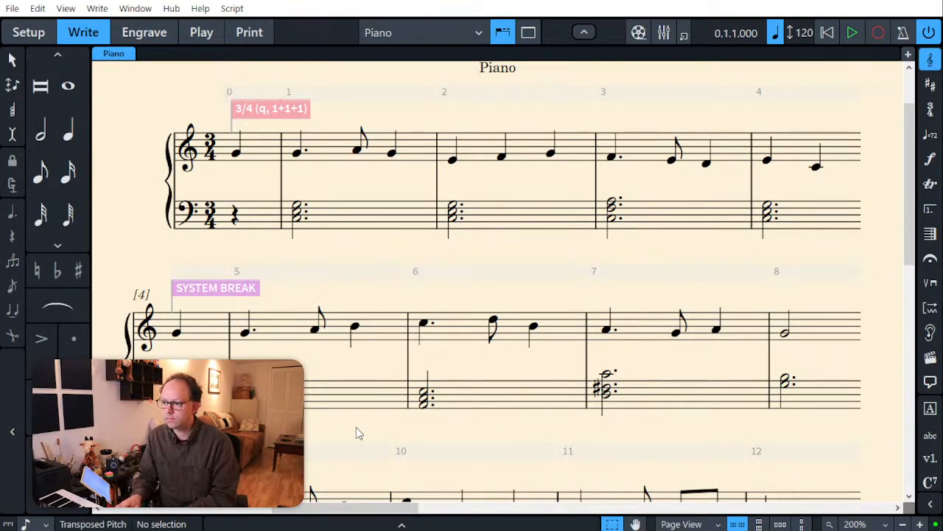
Step: Raise the middle note of the bar 6 bass chord by an octave to C4
{"action": "left_click", "coordinate": [427, 399]}
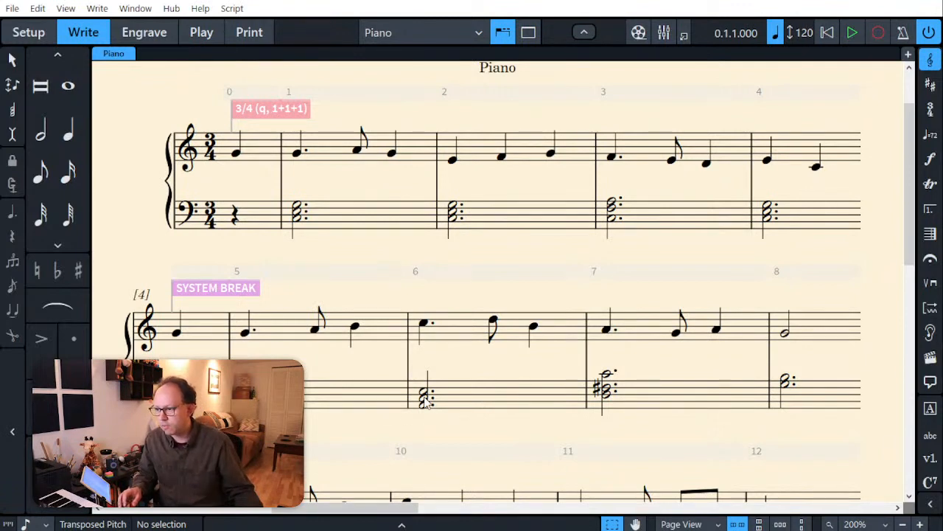
{"action": "key", "text": "Up"}
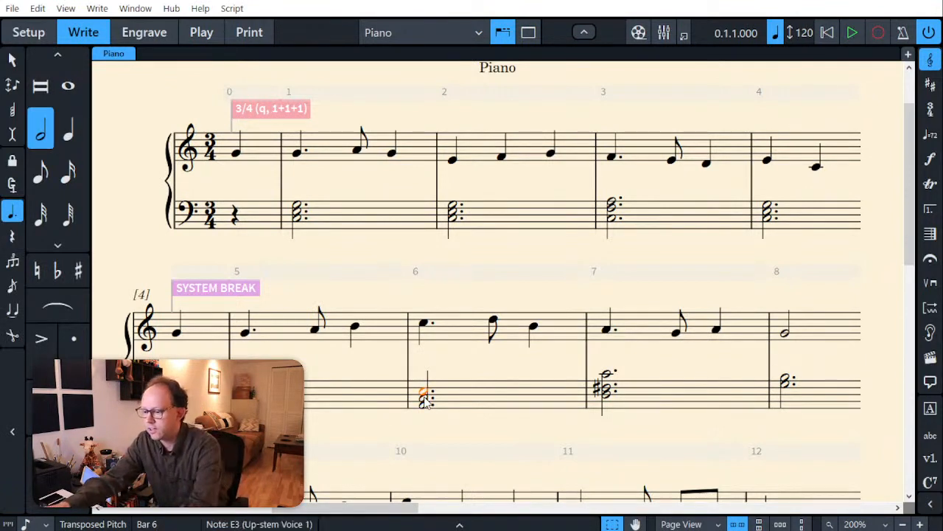
{"action": "key", "text": "Down"}
{"action": "key", "text": "ctrl+alt+Up"}
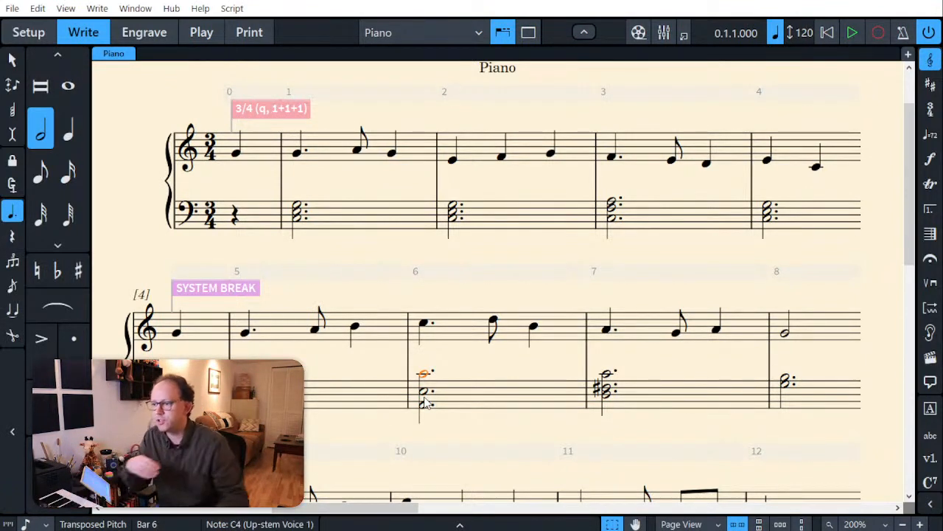
{"action": "key", "text": "Escape"}
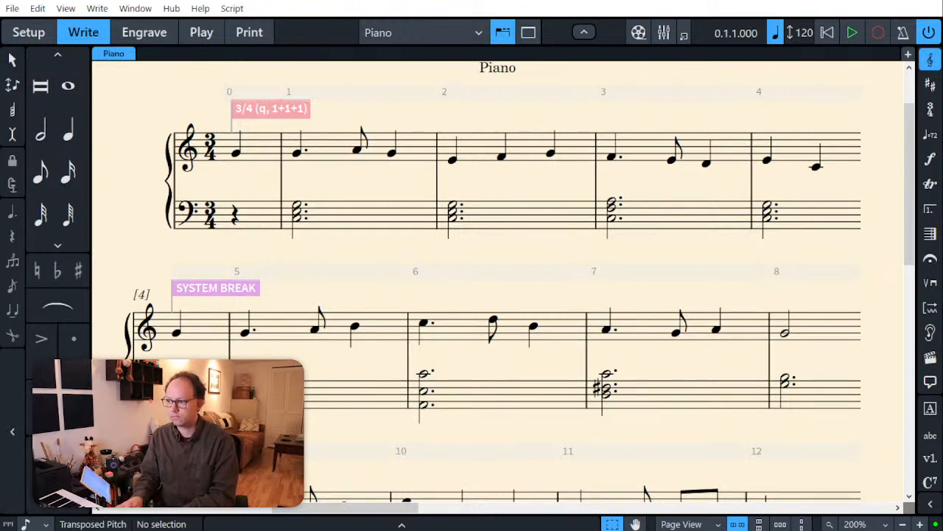
Step: Raise the top note of the bar 15 bass chord to F3 and make the lowest bass note in bar 11 a D natural
{"action": "scroll", "coordinate": [396, 392], "scroll_direction": "down", "scroll_amount": 4}
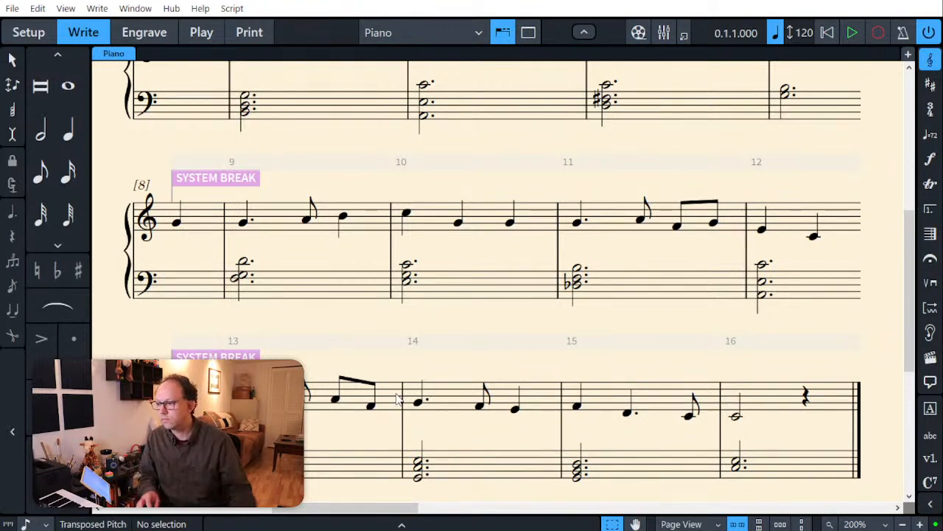
{"action": "left_click", "coordinate": [577, 461]}
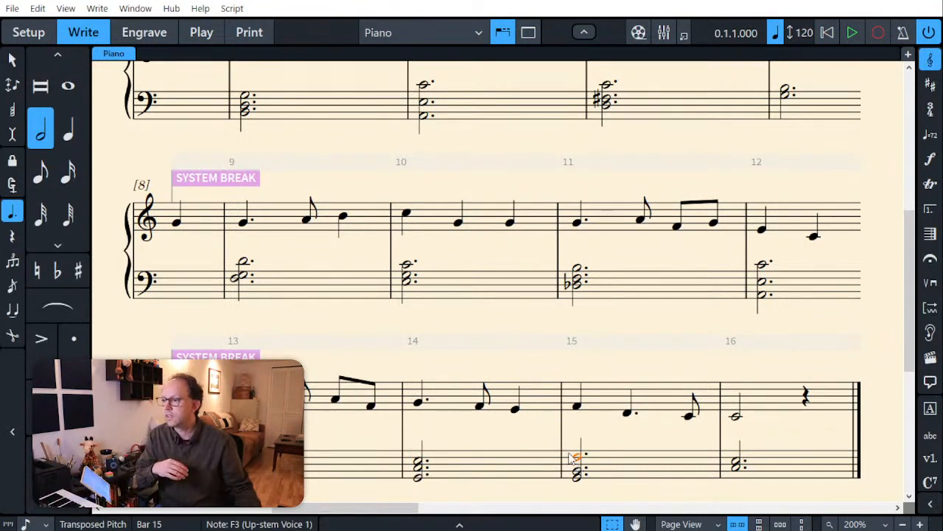
{"action": "left_click", "coordinate": [569, 287]}
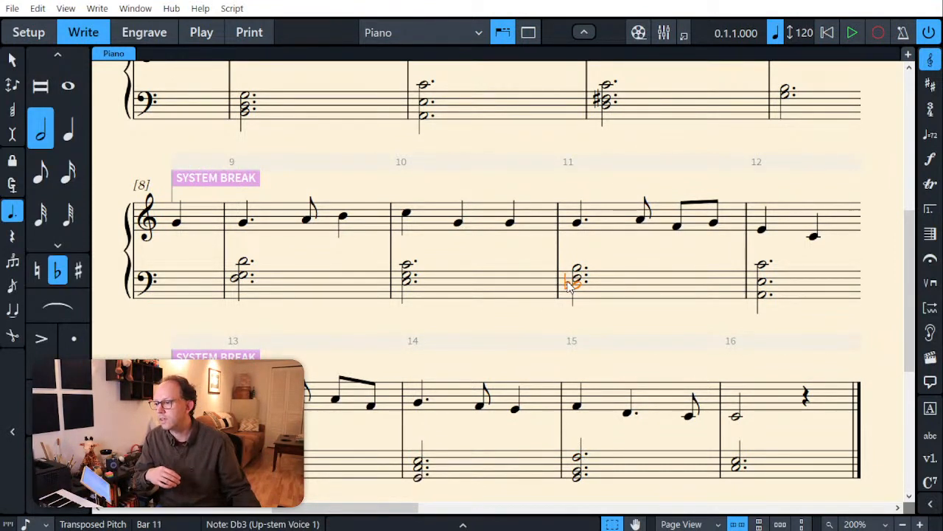
{"action": "key", "text": "0"}
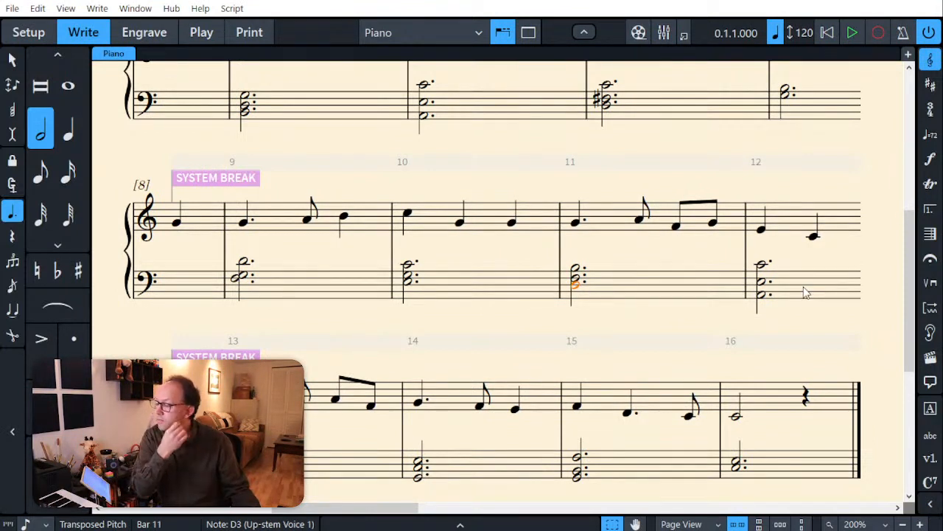
Step: Replace the bass chord in bar 12 with a dotted half-note C3–G3
{"action": "key", "text": "Right"}
{"action": "key", "text": "Delete"}
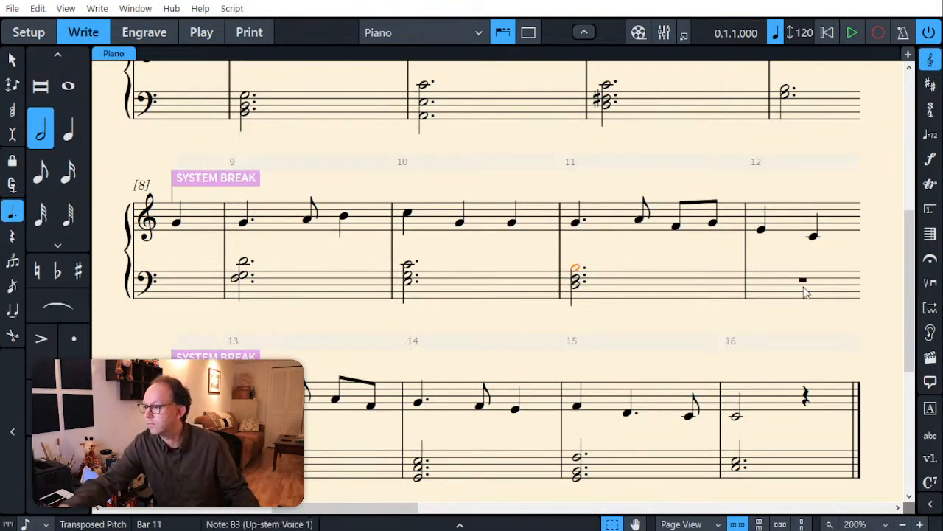
{"action": "key", "text": "Return"}
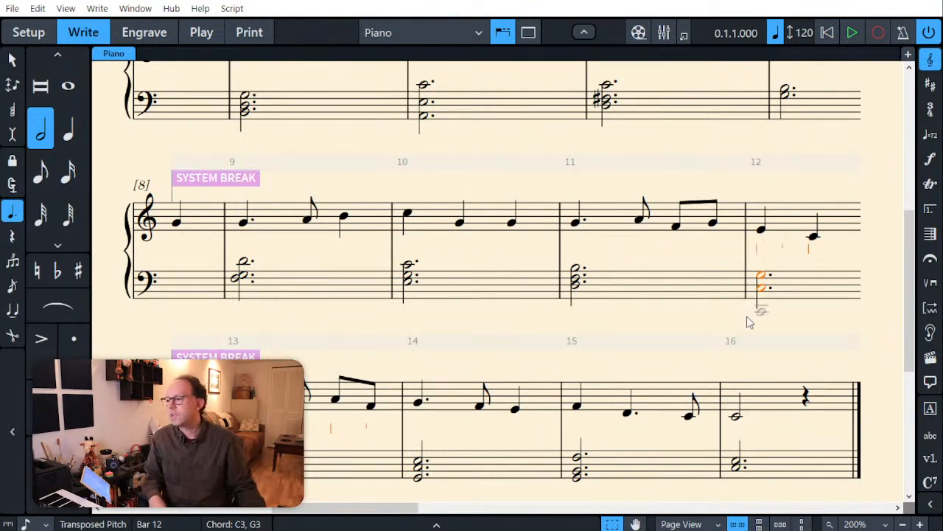
{"action": "key", "text": "Escape"}
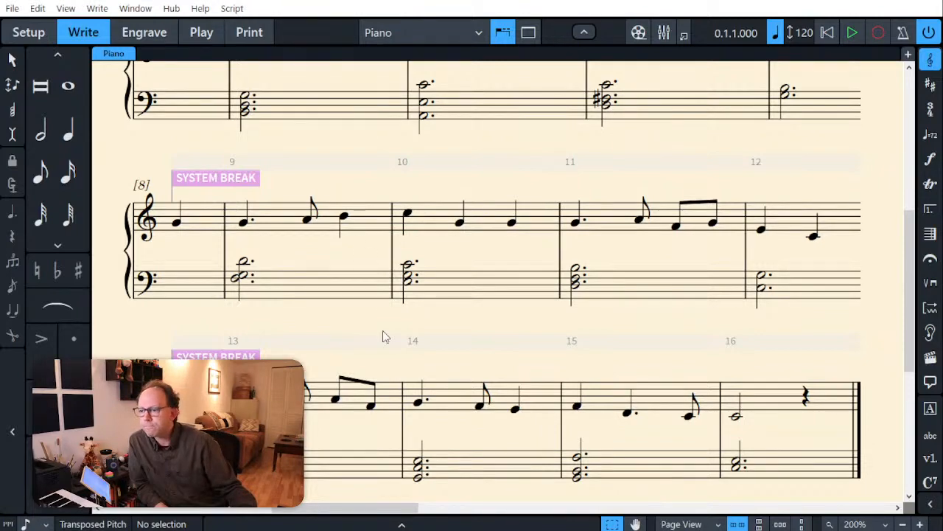
{"action": "scroll", "coordinate": [489, 356], "scroll_direction": "up", "scroll_amount": 1}
{"action": "scroll", "coordinate": [488, 355], "scroll_direction": "up", "scroll_amount": 6}
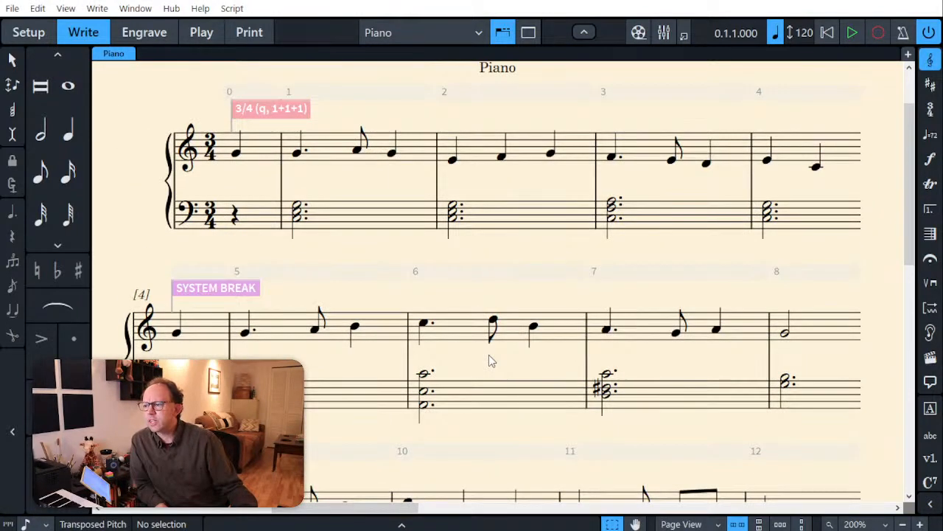
{"action": "scroll", "coordinate": [489, 354], "scroll_direction": "down", "scroll_amount": 10}
{"action": "scroll", "coordinate": [489, 355], "scroll_direction": "down", "scroll_amount": 5}
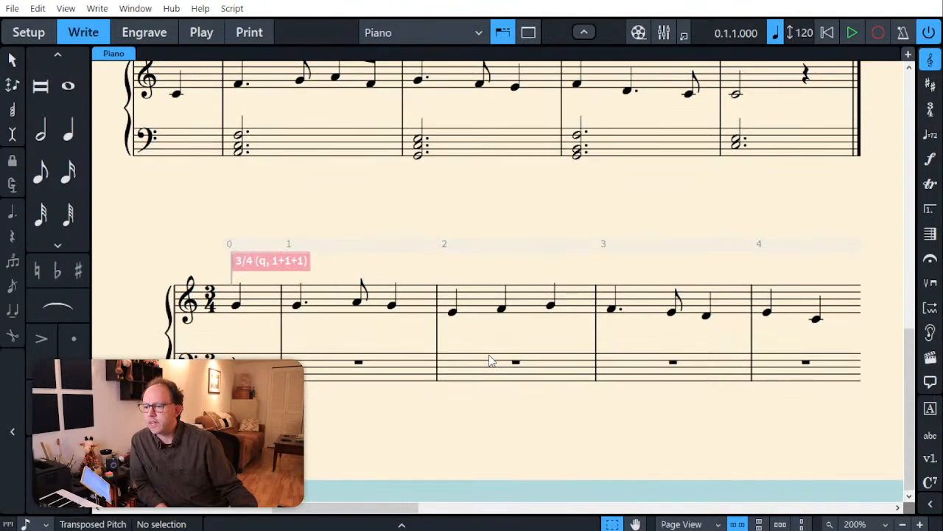
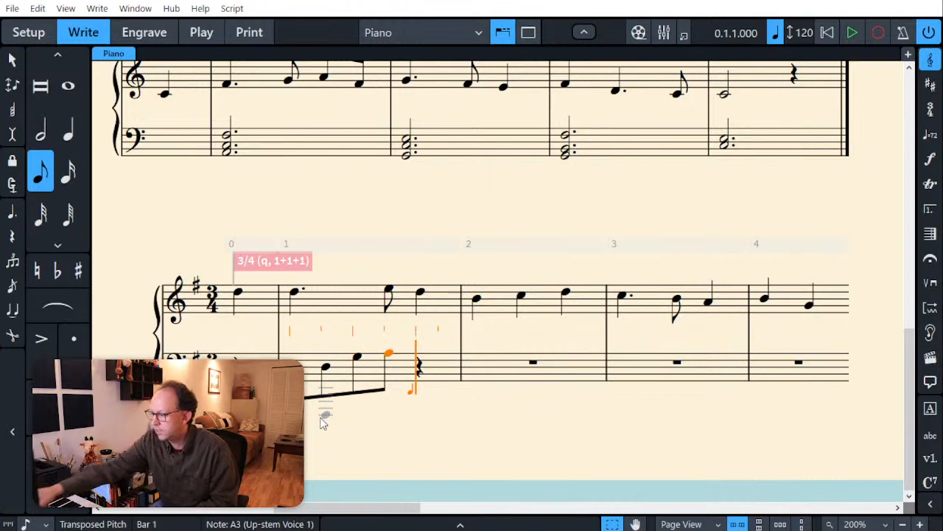
Step: Finish the bass arpeggio in bar 1 with a quarter note B3
{"action": "key", "text": "6"}
{"action": "key", "text": "b"}
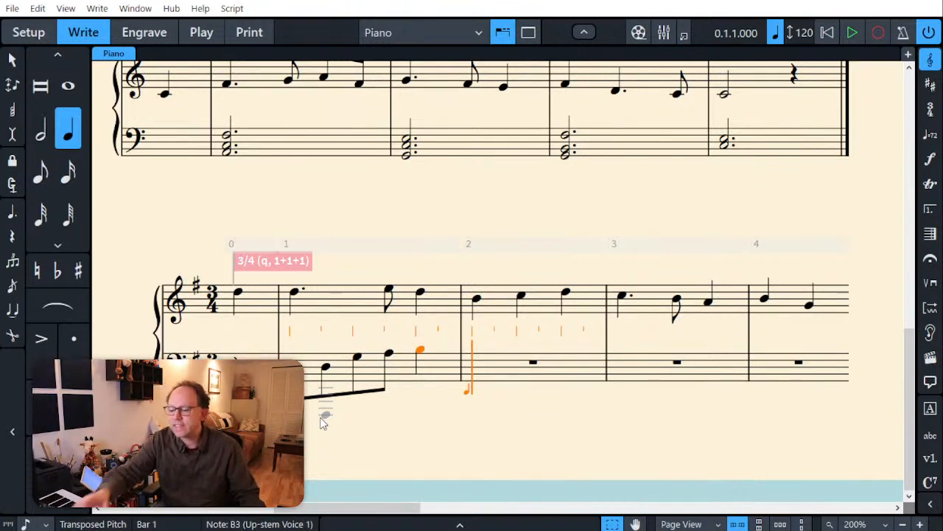
{"action": "key", "text": "Escape"}
{"action": "key", "text": "Escape"}
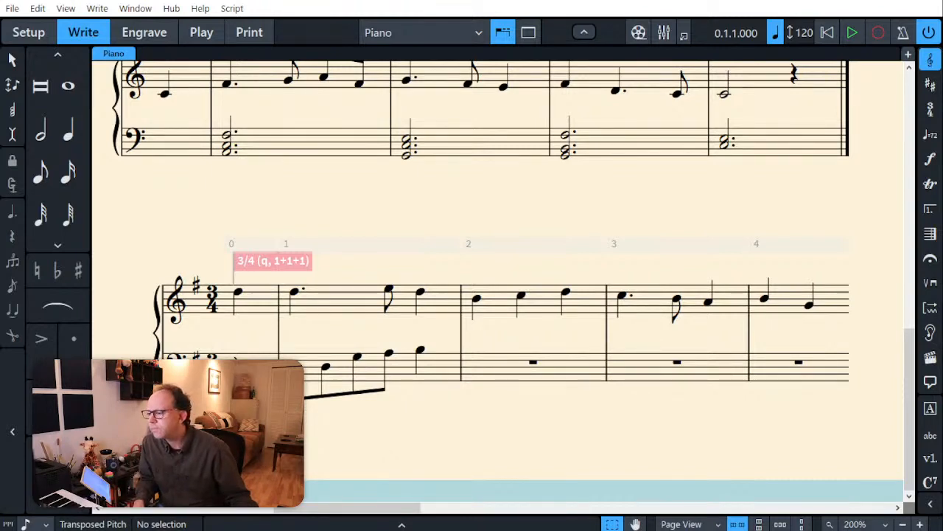
Step: Copy the bar 1 bass arpeggio into bars 2 and 3
{"action": "left_click", "coordinate": [294, 380]}
{"action": "left_click", "coordinate": [444, 411]}
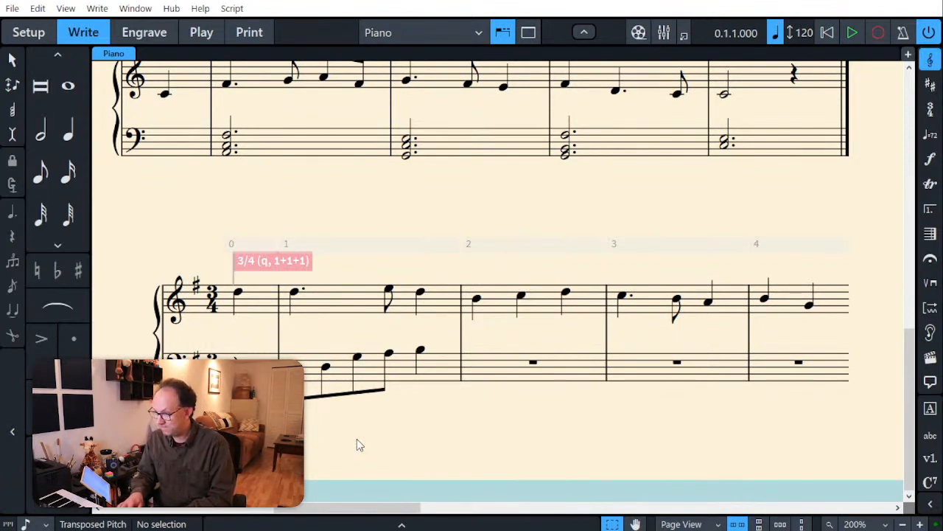
{"action": "left_click", "coordinate": [433, 388]}
{"action": "left_click", "coordinate": [486, 374]}
{"action": "key", "text": "ctrl+v"}
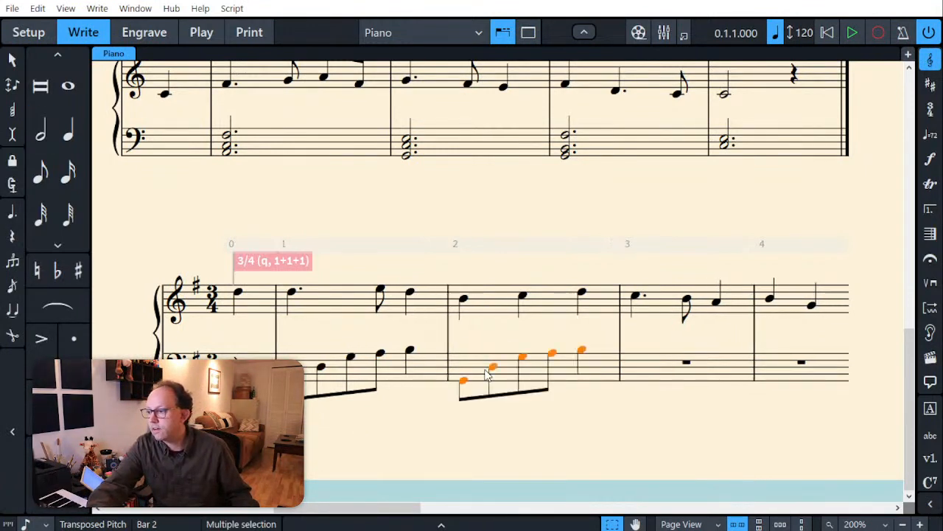
{"action": "left_click", "coordinate": [644, 375]}
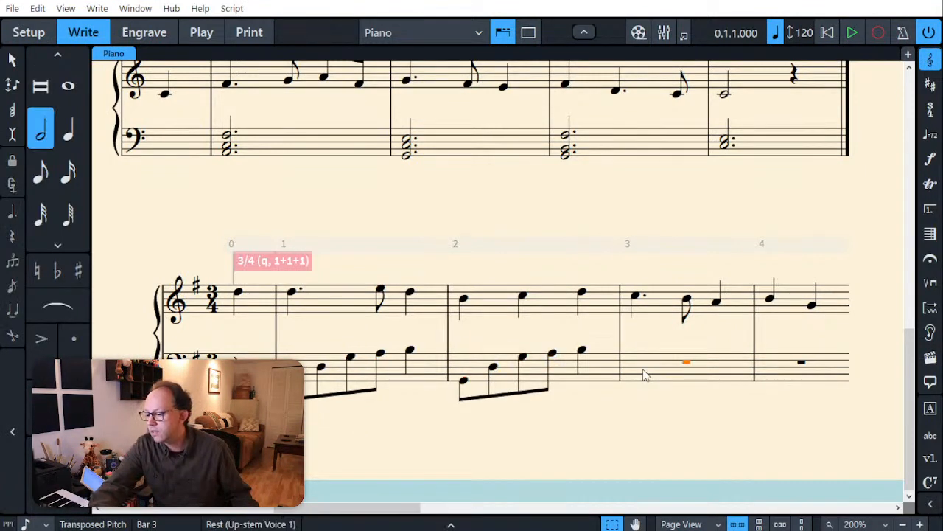
{"action": "key", "text": "ctrl+v"}
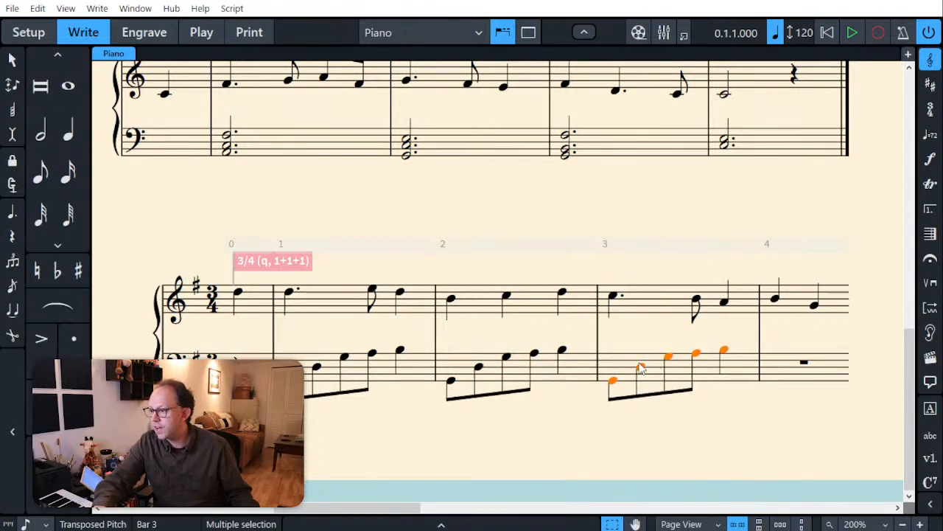
Step: Raise the last four bass notes of bar 3 by one step to E3–A3–B3–C4
{"action": "left_click", "coordinate": [641, 368]}
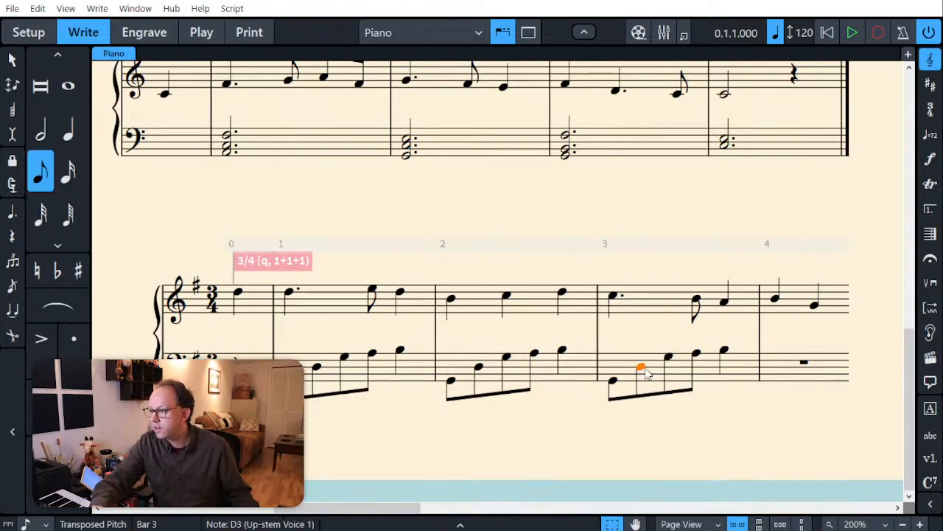
{"action": "left_click", "coordinate": [724, 351], "text": "shift"}
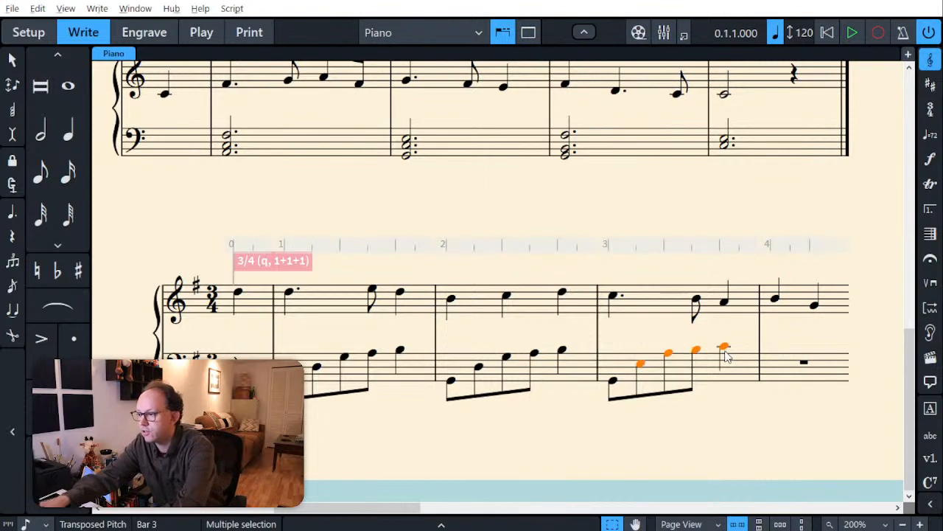
{"action": "left_click", "coordinate": [716, 417]}
{"action": "left_click", "coordinate": [615, 297]}
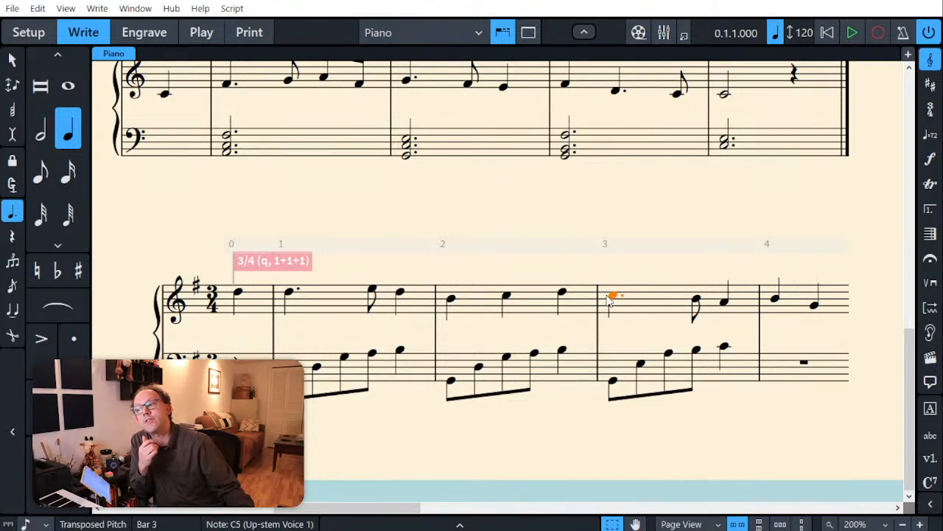
{"action": "left_click", "coordinate": [669, 353]}
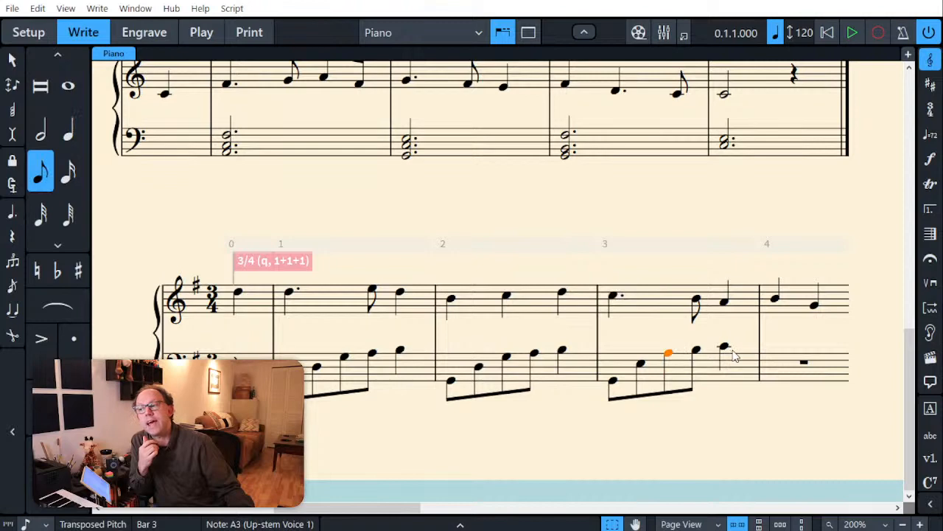
Step: Paste the bar 1 bass arpeggio into bar 4
{"action": "left_click", "coordinate": [780, 373]}
{"action": "key", "text": "ctrl+v"}
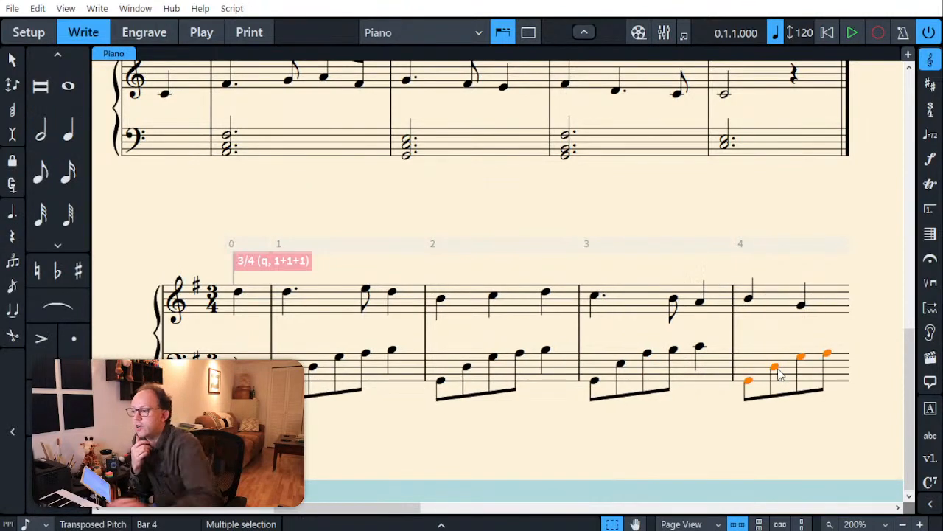
{"action": "left_click", "coordinate": [609, 451]}
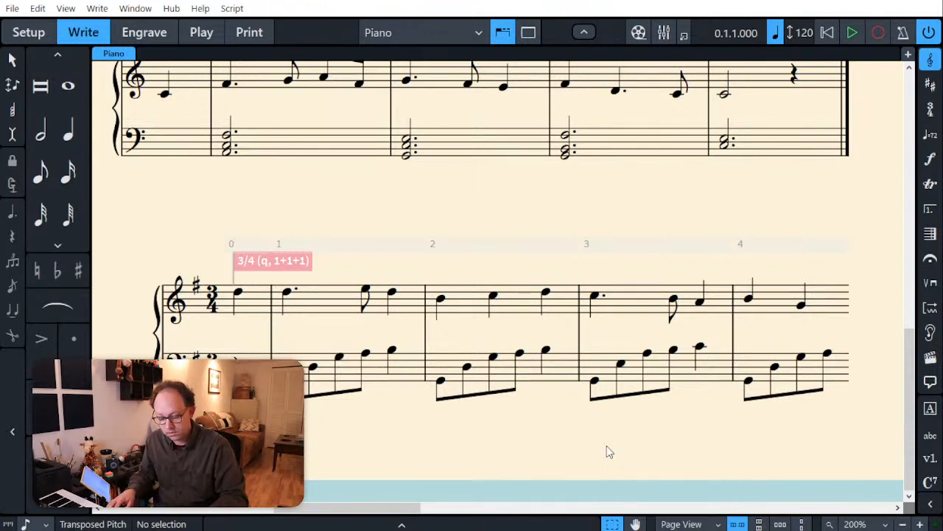
Step: Change the F naturals in the melody of bars 5, 6 and 9 to F sharp
{"action": "scroll", "coordinate": [625, 362], "scroll_direction": "up", "scroll_amount": 3}
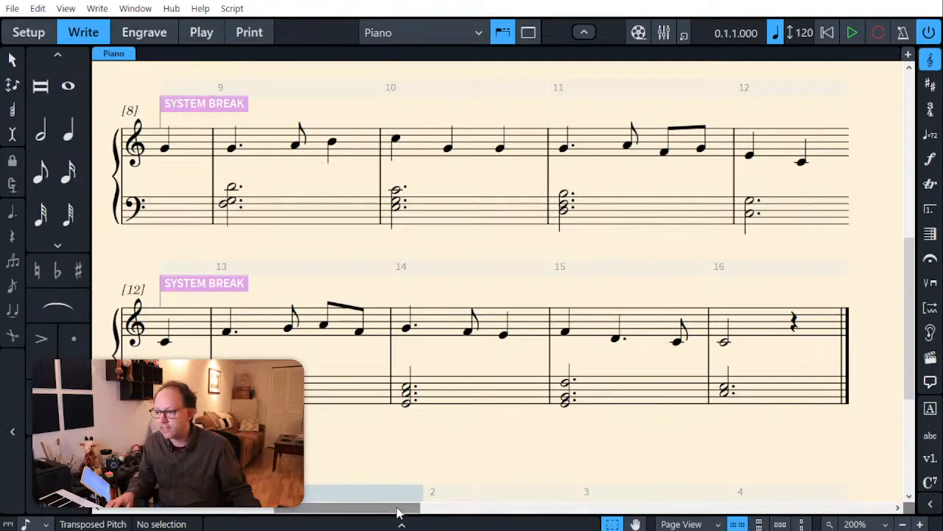
{"action": "left_click_drag", "start_coordinate": [398, 513], "coordinate": [548, 512]}
{"action": "scroll", "coordinate": [536, 398], "scroll_direction": "up", "scroll_amount": 1}
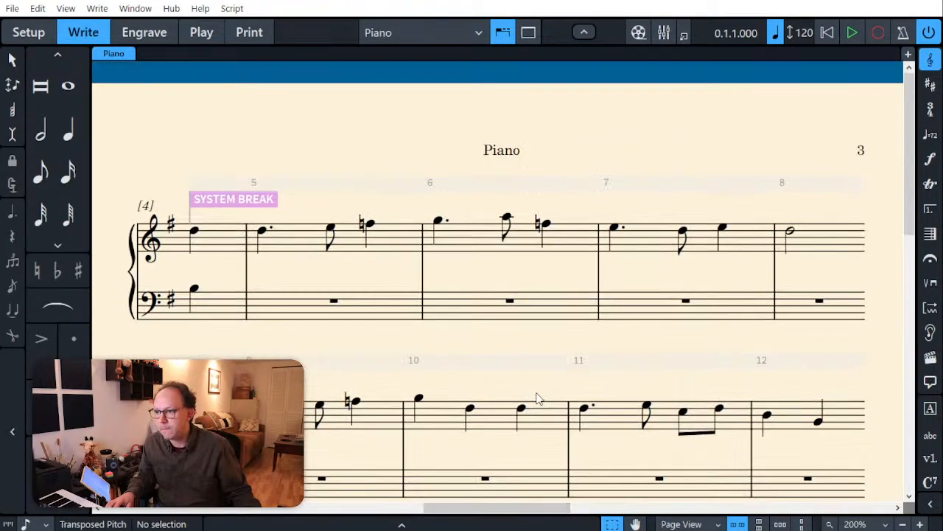
{"action": "left_click", "coordinate": [371, 225]}
{"action": "key", "text": "equal"}
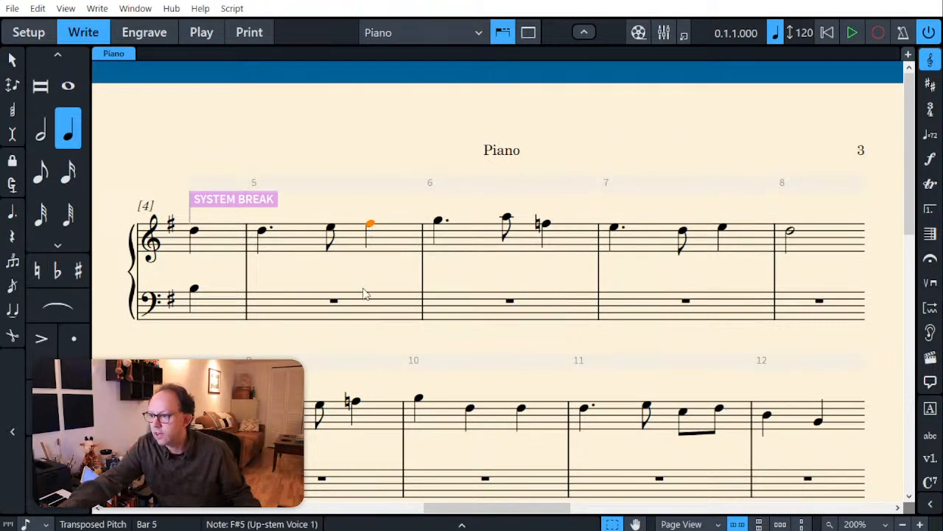
{"action": "left_click", "coordinate": [544, 223]}
{"action": "key", "text": "equal"}
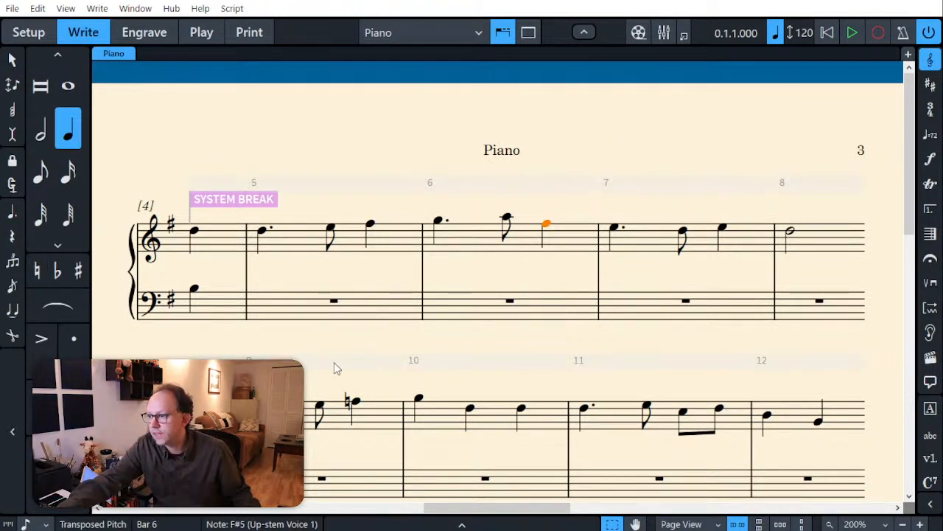
{"action": "left_click", "coordinate": [352, 402]}
{"action": "key", "text": "equal"}
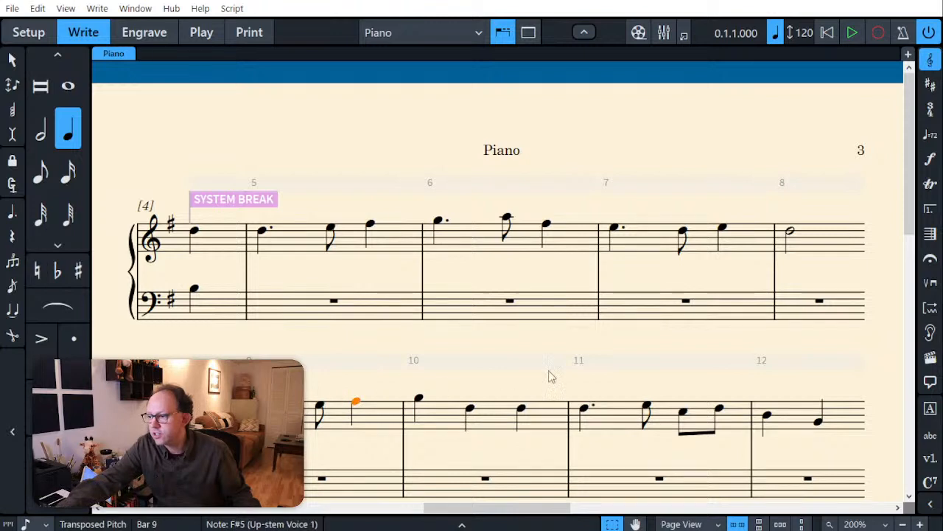
Step: Paste the bar 1 bass arpeggio into bars 5 and 6
{"action": "left_click", "coordinate": [275, 312]}
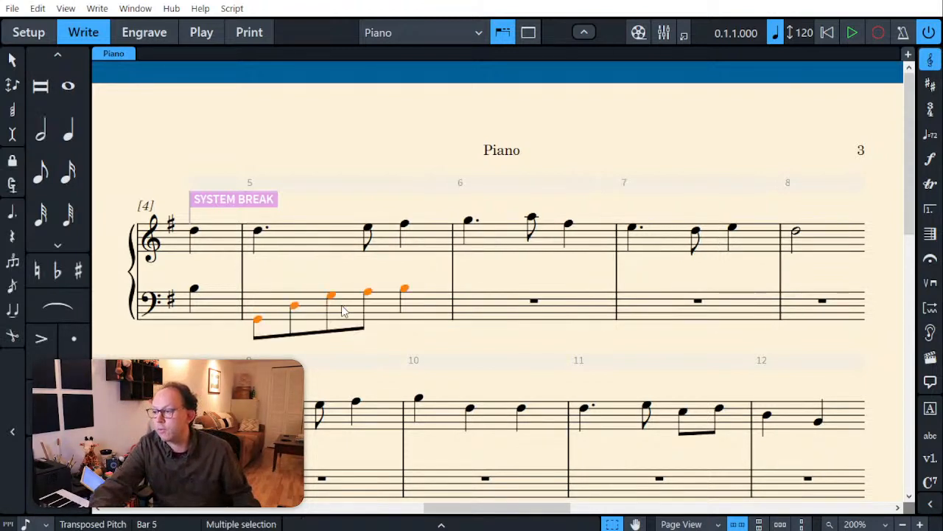
{"action": "key", "text": "ctrl+v"}
{"action": "left_click", "coordinate": [478, 309]}
{"action": "key", "text": "ctrl+v"}
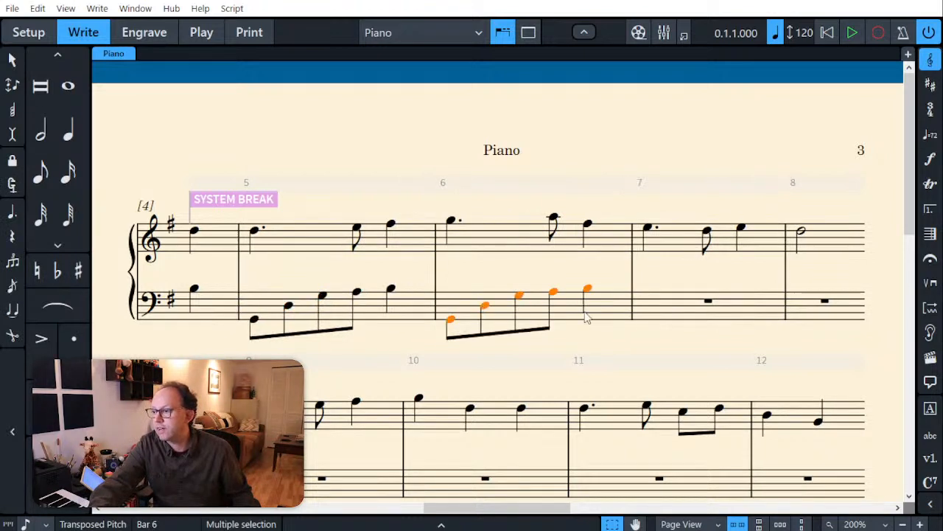
Step: Enter a bass arpeggio in bar 7 with eighth notes A2–E3–A3–B3 and a quarter note C♯4
{"action": "left_click", "coordinate": [672, 315]}
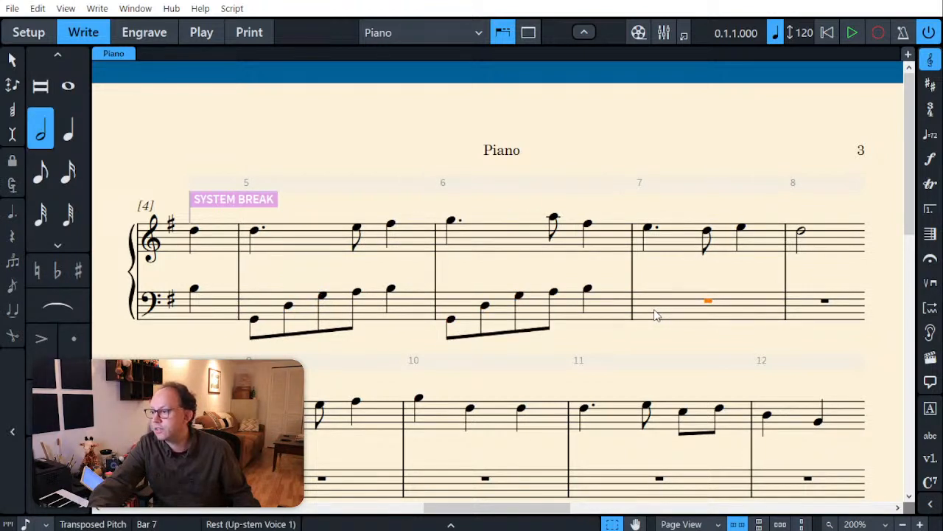
{"action": "key", "text": "shift+n"}
{"action": "key", "text": "6"}
{"action": "key", "text": "5"}
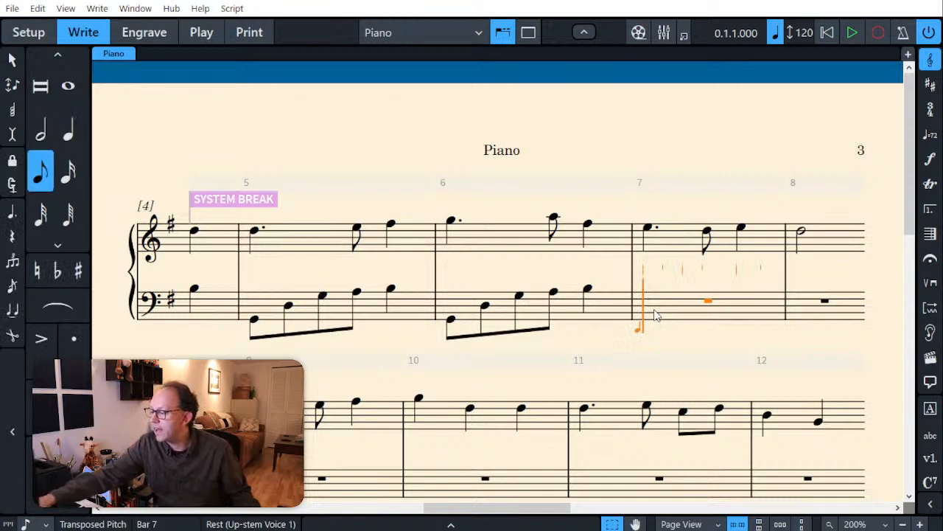
{"action": "key", "text": "a"}
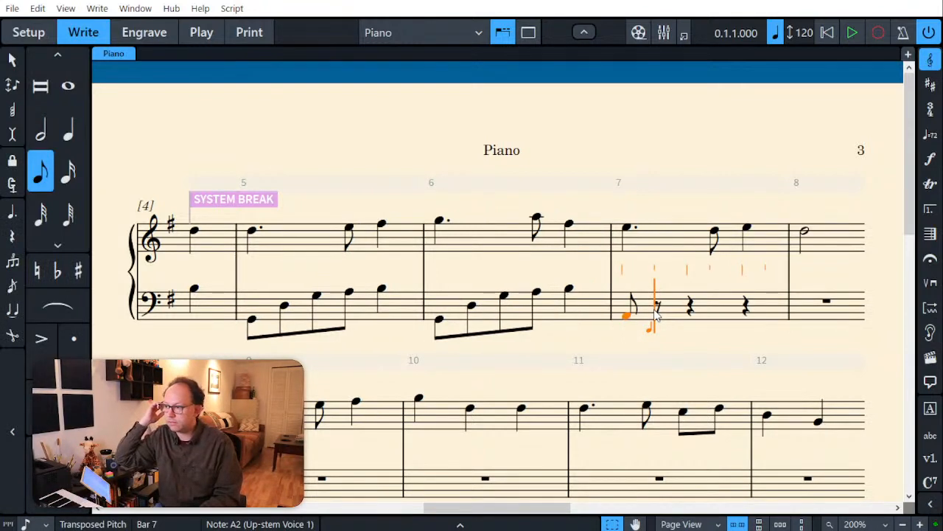
{"action": "key", "text": "e"}
{"action": "key", "text": "a"}
{"action": "key", "text": "b"}
{"action": "key", "text": "6"}
{"action": "key", "text": "equal"}
{"action": "key", "text": "c"}
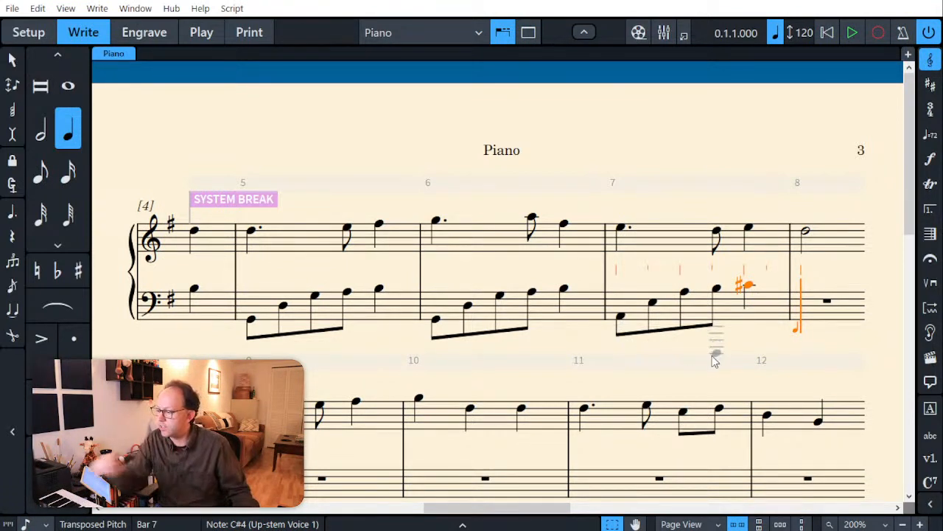
Step: Fill the bass of bar 8 with eighth notes D3–A3–D4–E4 and a quarter note F♯4
{"action": "key", "text": "5"}
{"action": "key", "text": "d"}
{"action": "key", "text": "a"}
{"action": "key", "text": "d"}
{"action": "key", "text": "e"}
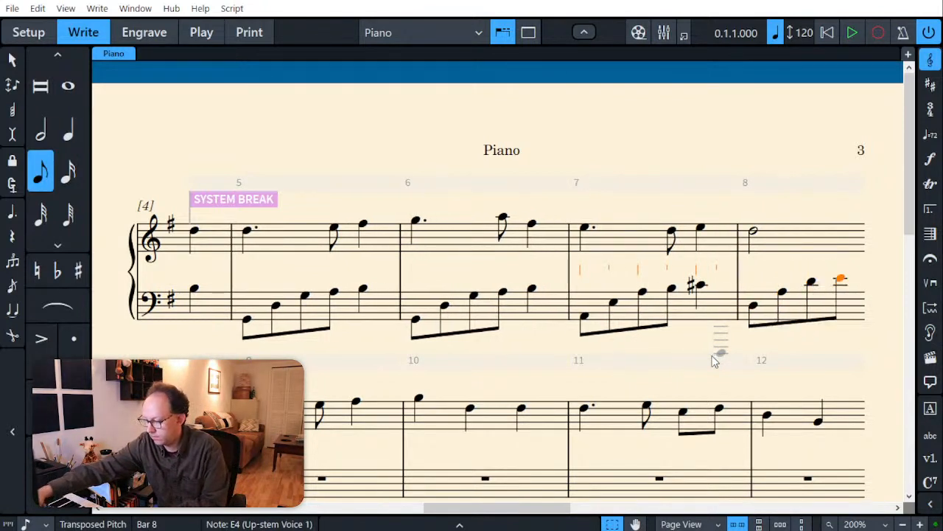
{"action": "key", "text": "6"}
{"action": "key", "text": "f"}
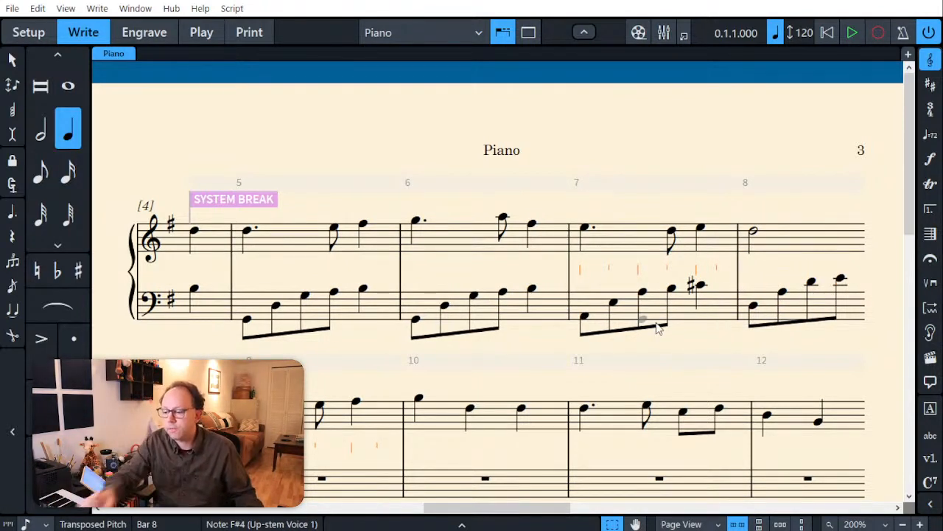
{"action": "key", "text": "Escape"}
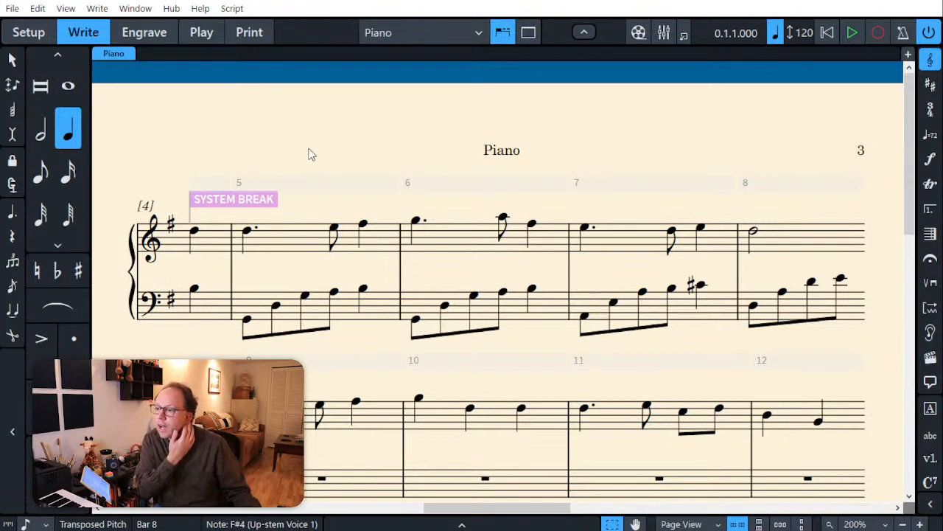
Step: Lower the whole bass arpeggio in bar 6 by two steps to E2–B2–E3–F♯3–G3
{"action": "left_click", "coordinate": [294, 310]}
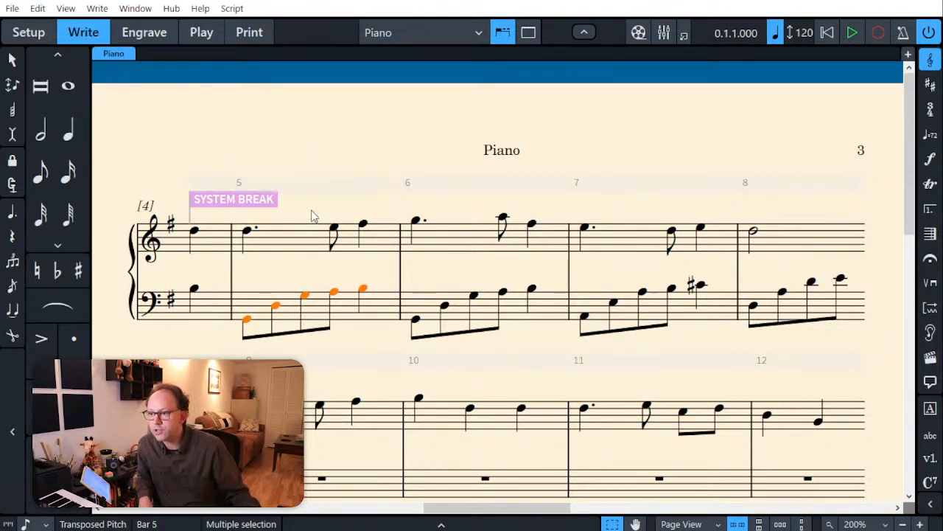
{"action": "left_click", "coordinate": [286, 254]}
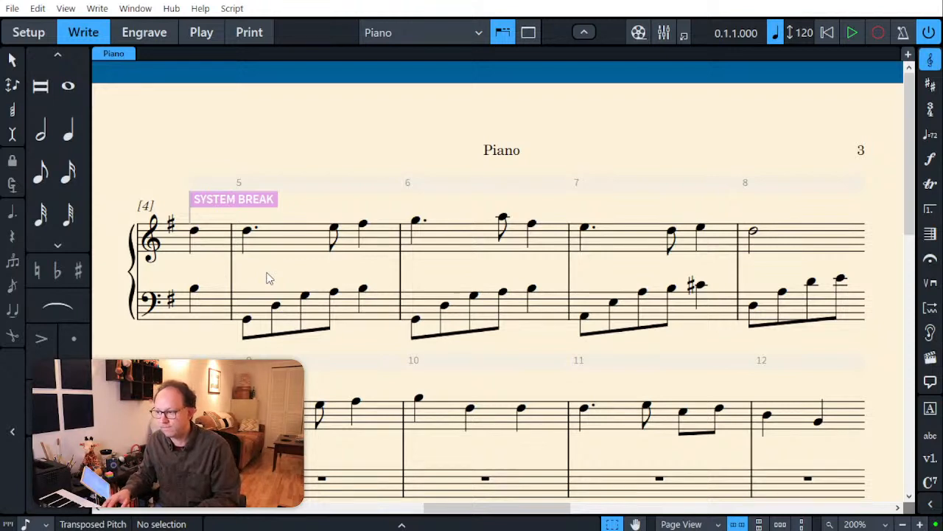
{"action": "left_click", "coordinate": [516, 317]}
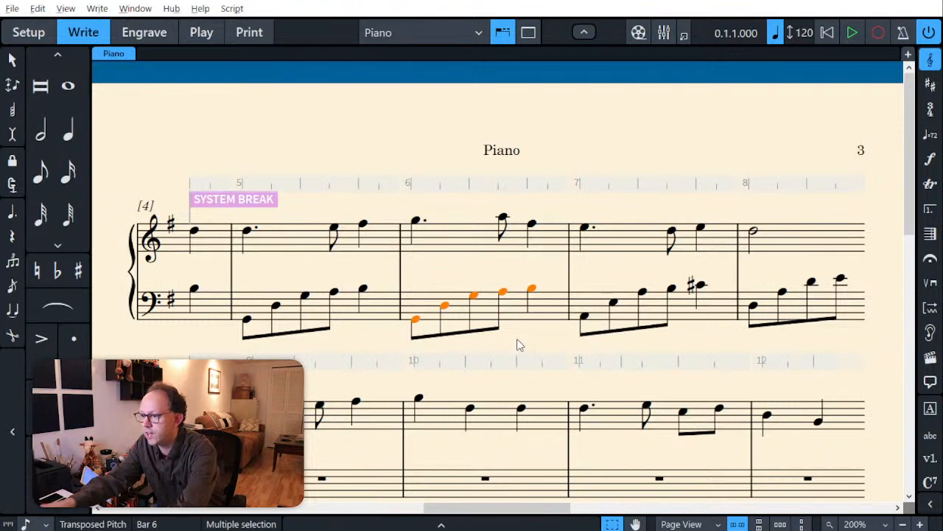
{"action": "key", "text": "alt+Down"}
{"action": "key", "text": "alt+Down"}
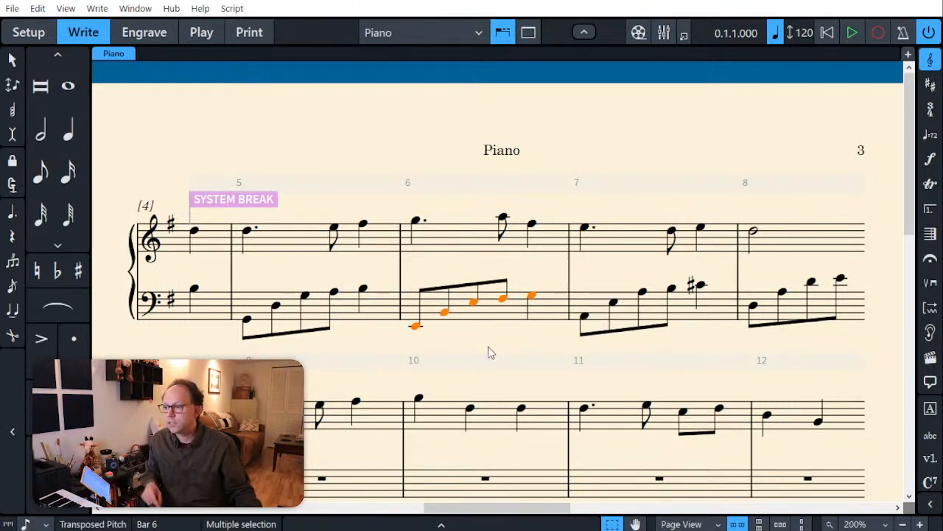
{"action": "left_click", "coordinate": [372, 344]}
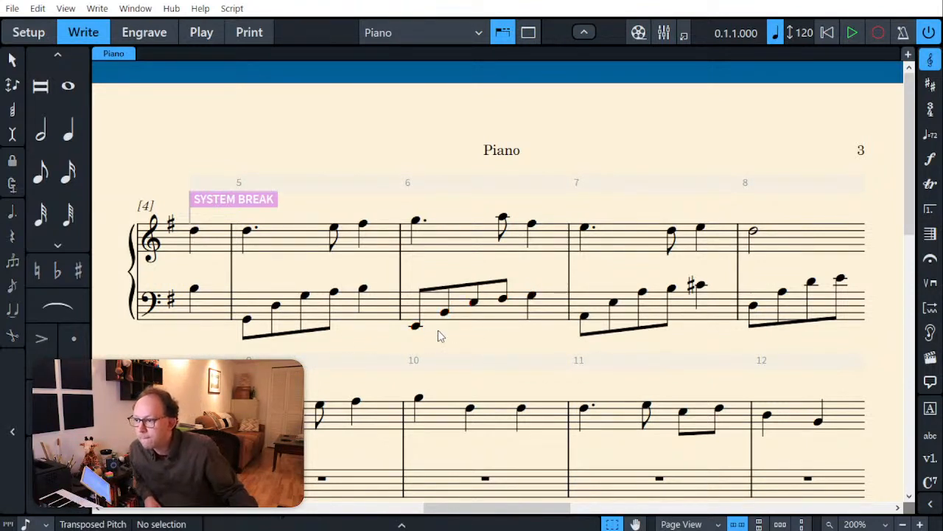
Step: Lower the first bass note of bar 5 by one step to F♯2
{"action": "left_click", "coordinate": [248, 322]}
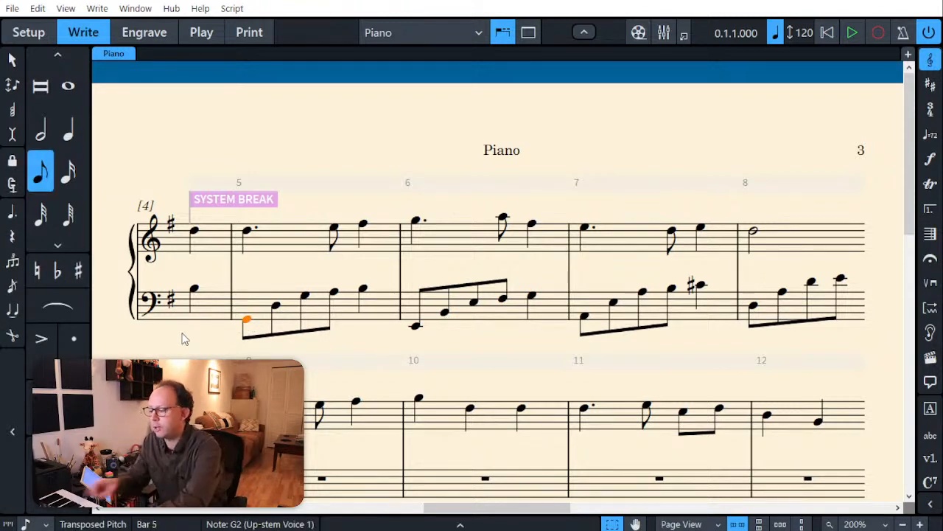
{"action": "key", "text": "alt+Down"}
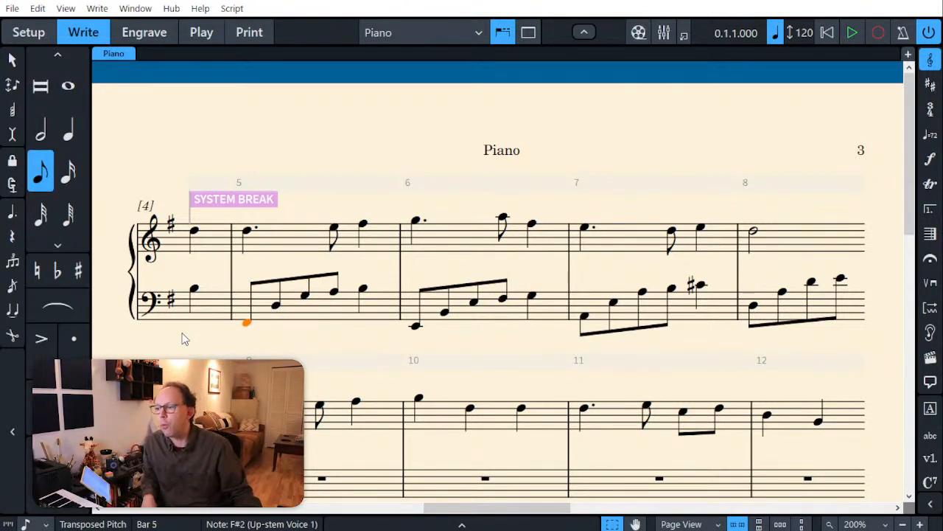
{"action": "key", "text": "Escape"}
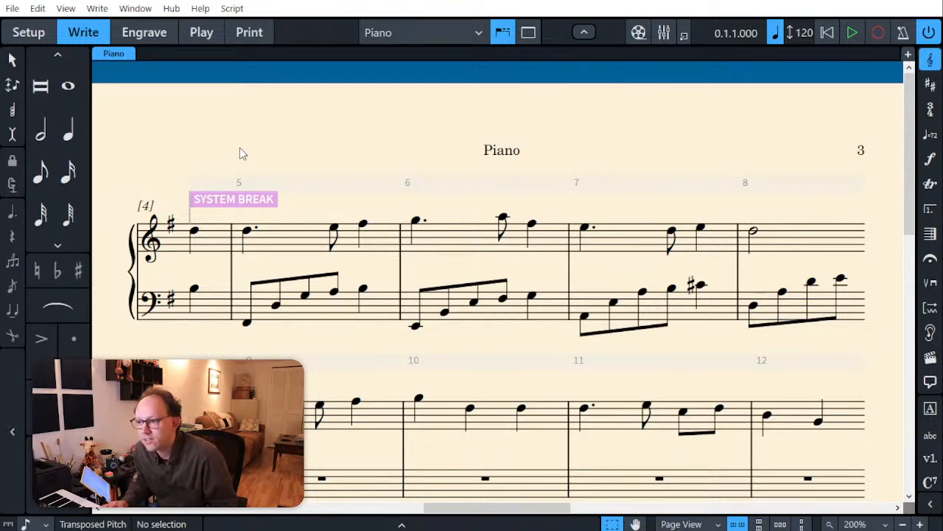
Step: Lower the last three bass notes of bar 5 by one step to F♯3–G3–A3
{"action": "left_click", "coordinate": [305, 295]}
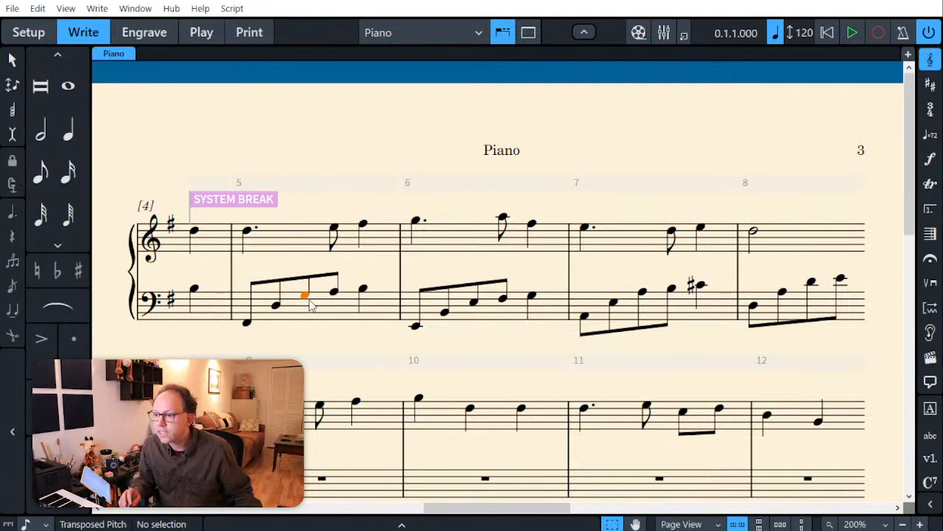
{"action": "left_click", "coordinate": [367, 292], "text": "shift"}
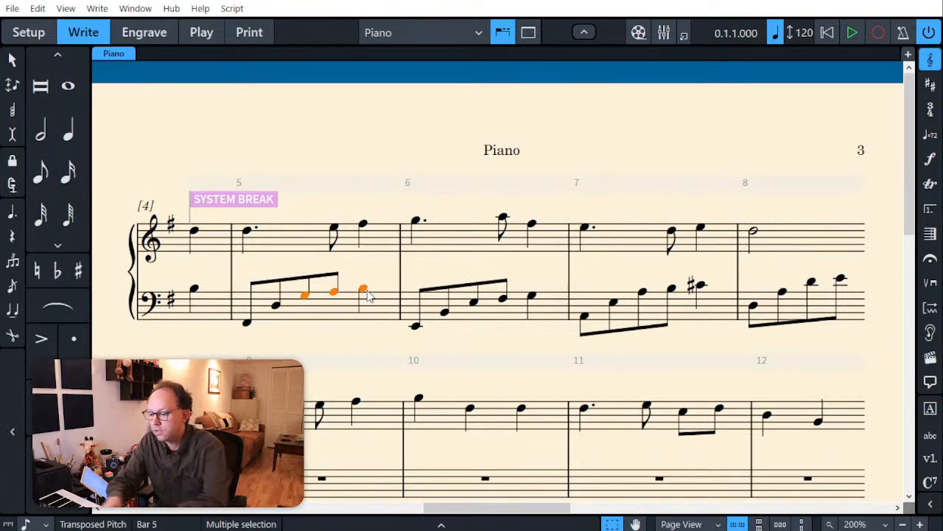
{"action": "left_click", "coordinate": [312, 131]}
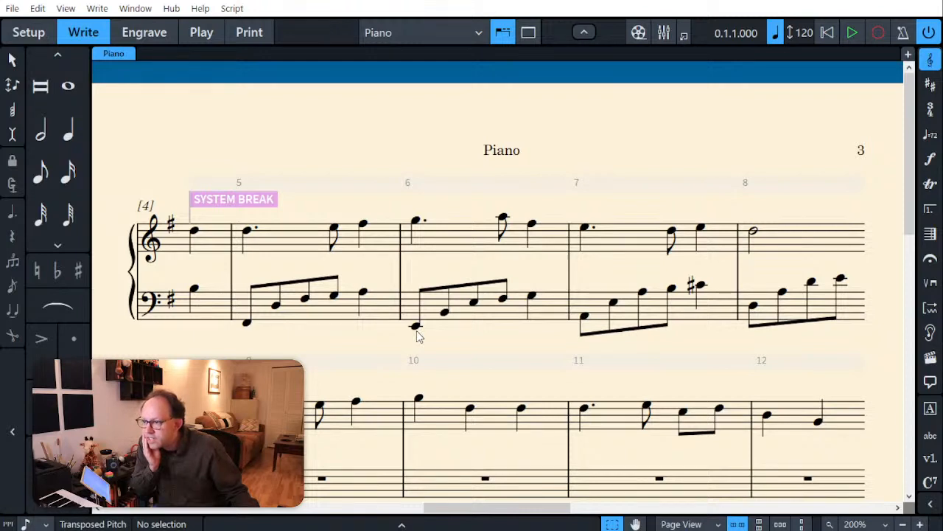
Step: Raise the last three bass notes of bar 6 by two steps to G3–A3–B3
{"action": "left_click", "coordinate": [473, 303]}
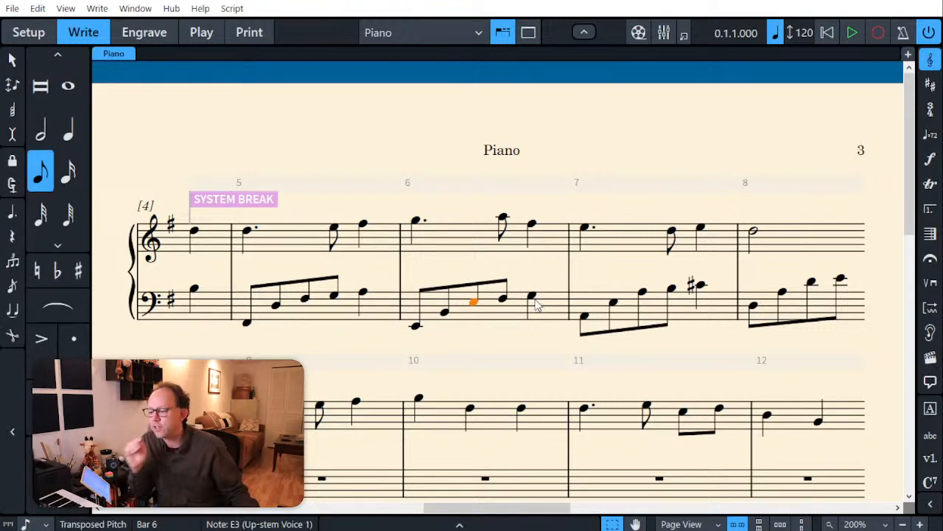
{"action": "left_click", "coordinate": [533, 300], "text": "shift"}
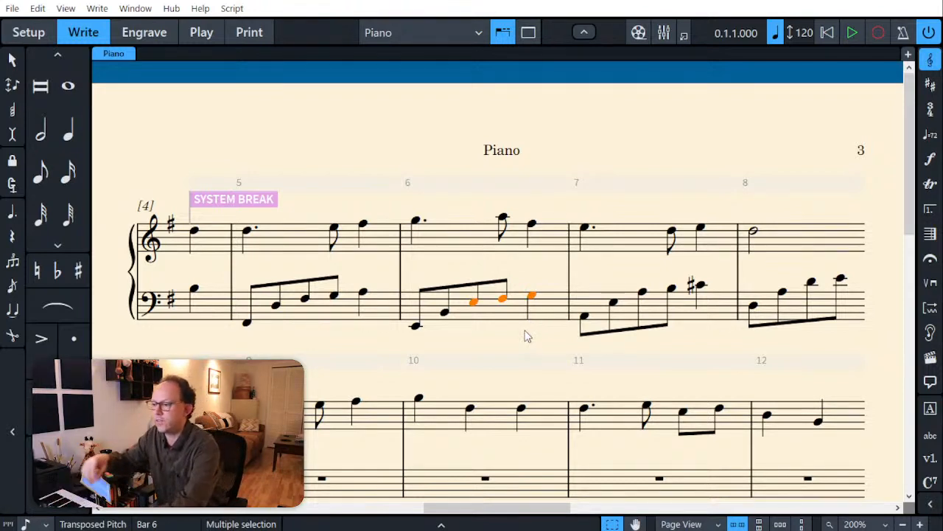
{"action": "key", "text": "alt"}
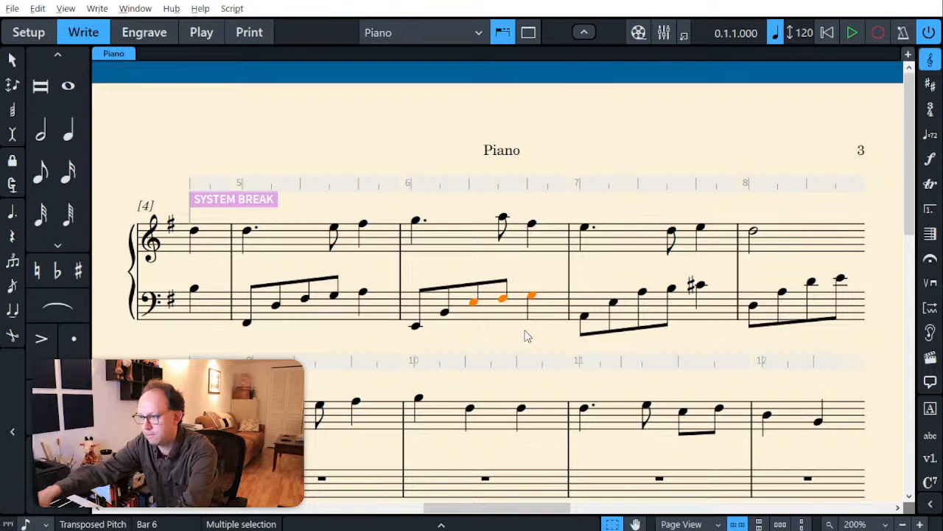
{"action": "key", "text": "alt+Up"}
{"action": "key", "text": "alt+Up"}
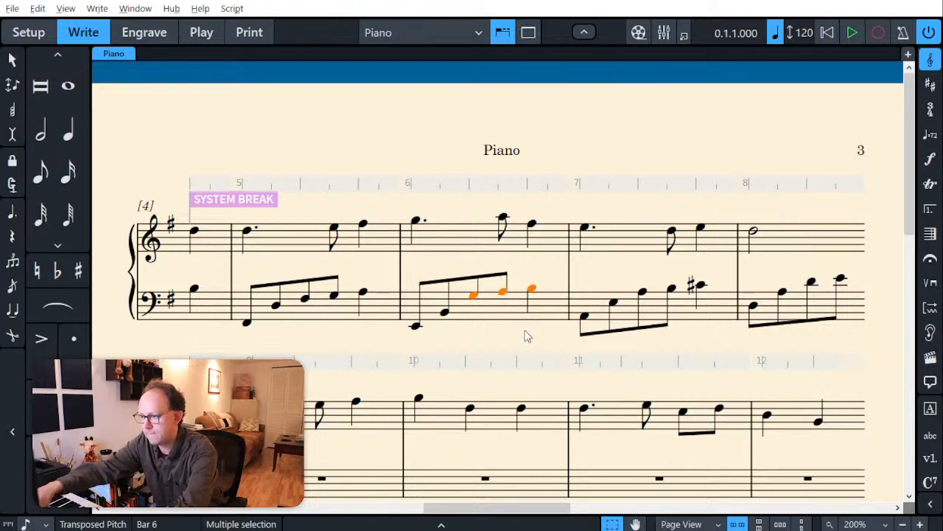
{"action": "left_click", "coordinate": [375, 132]}
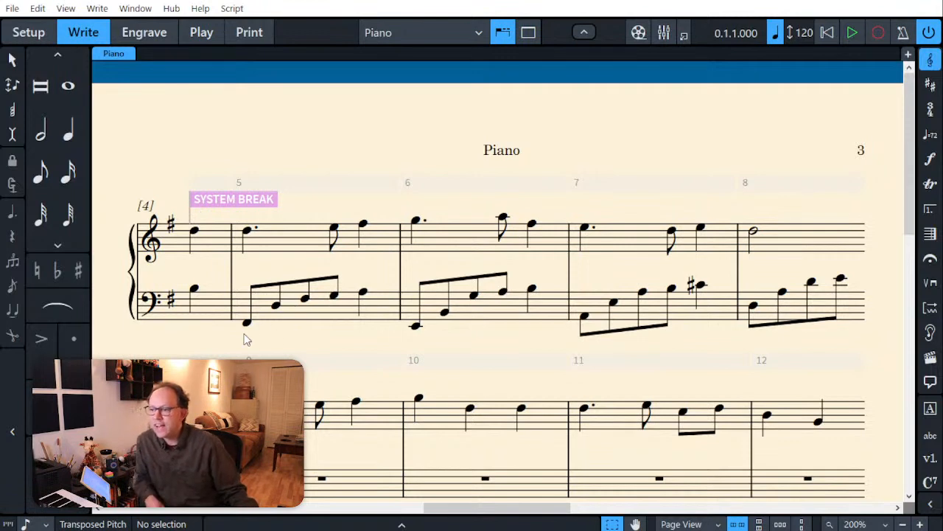
Step: Examine the rising upper bass line across bars 5 to 8 by selecting A3, B3, C♯4 and D4 together
{"action": "left_click", "coordinate": [363, 297]}
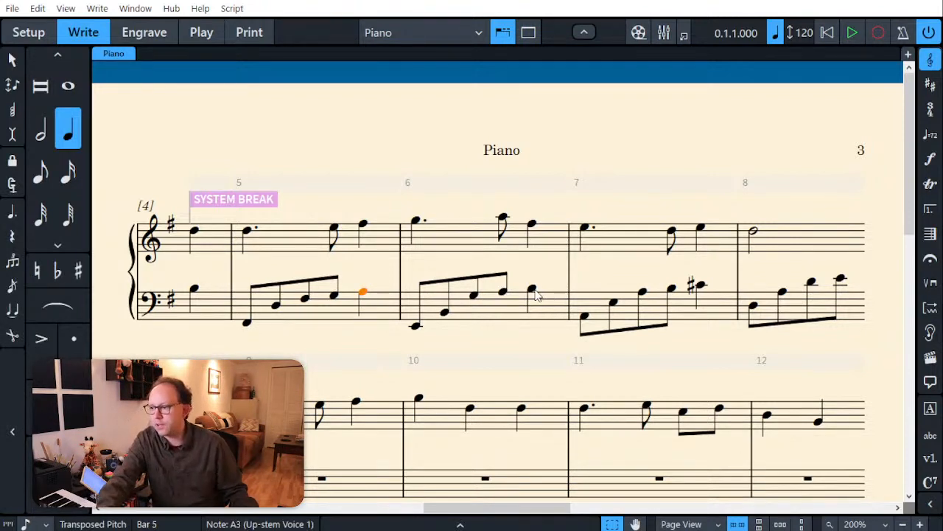
{"action": "left_click", "coordinate": [535, 292], "text": "ctrl"}
{"action": "left_click", "coordinate": [699, 287], "text": "ctrl"}
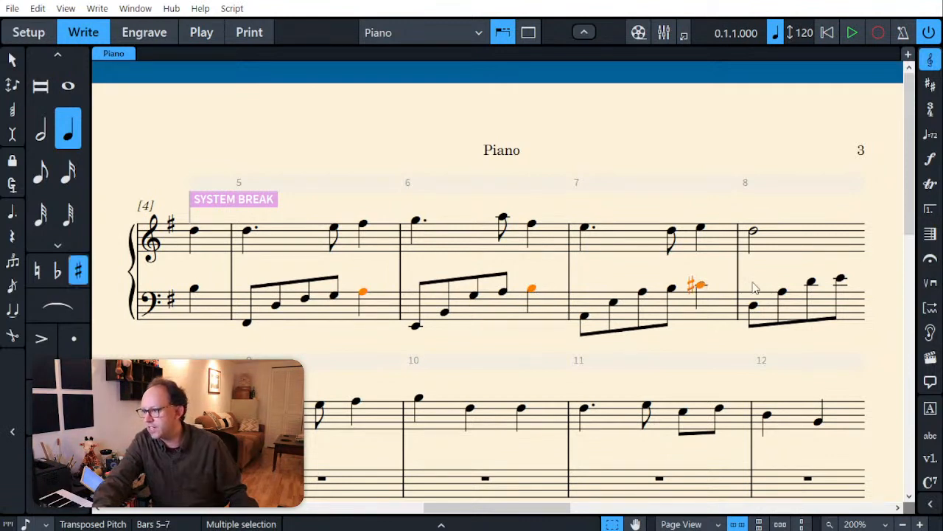
{"action": "left_click", "coordinate": [812, 284], "text": "ctrl"}
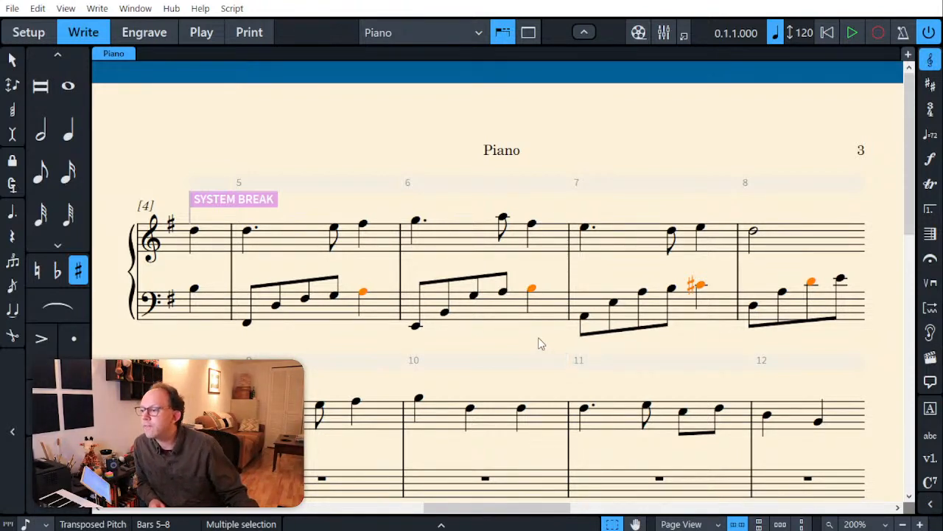
{"action": "key", "text": "Escape"}
Step: Enter a bass arpeggio in bar 12 with eighth notes G2–D3–G3–A3 and a quarter note B3
{"action": "scroll", "coordinate": [766, 341], "scroll_direction": "down", "scroll_amount": 1}
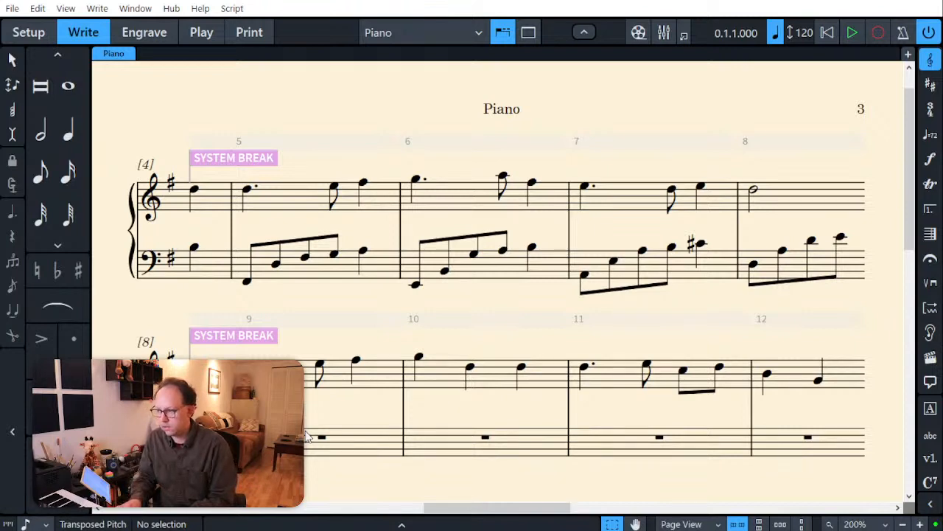
{"action": "double_click", "coordinate": [782, 454]}
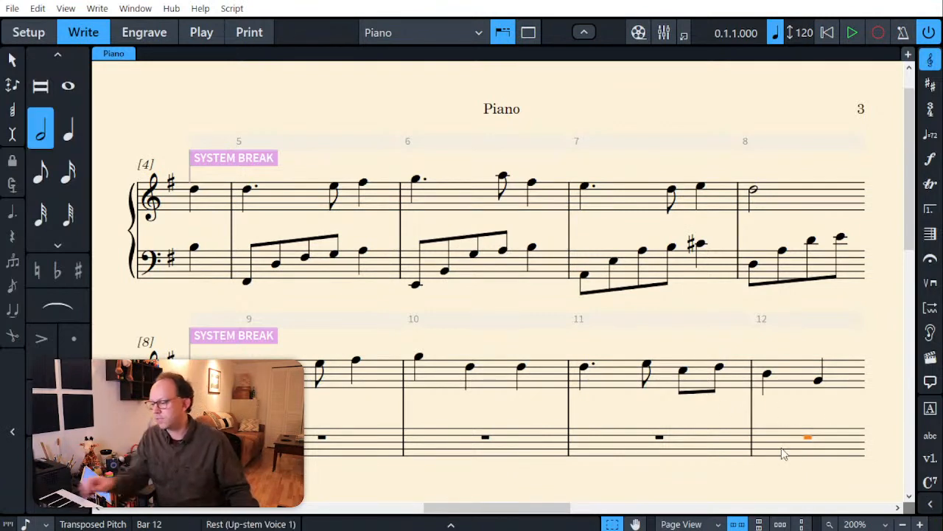
{"action": "key", "text": "5"}
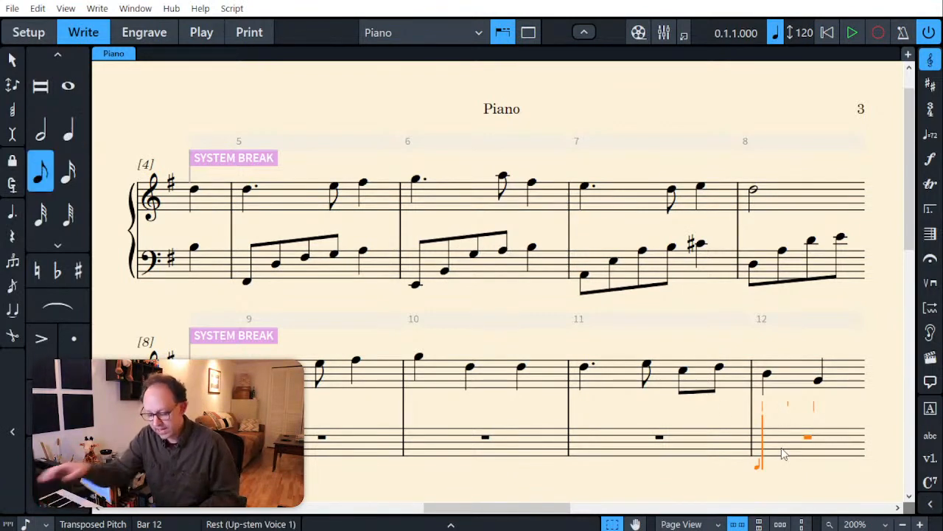
{"action": "key", "text": "6"}
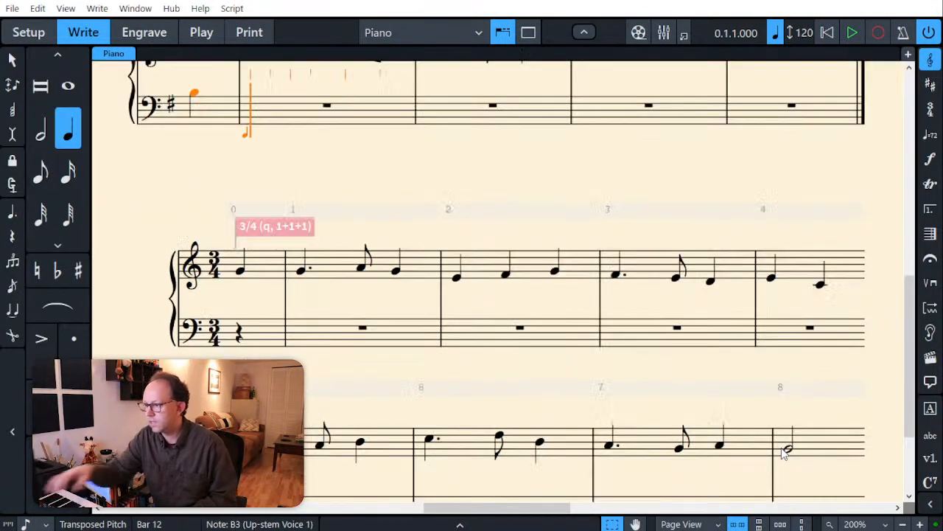
{"action": "scroll", "coordinate": [766, 363], "scroll_direction": "down", "scroll_amount": 10}
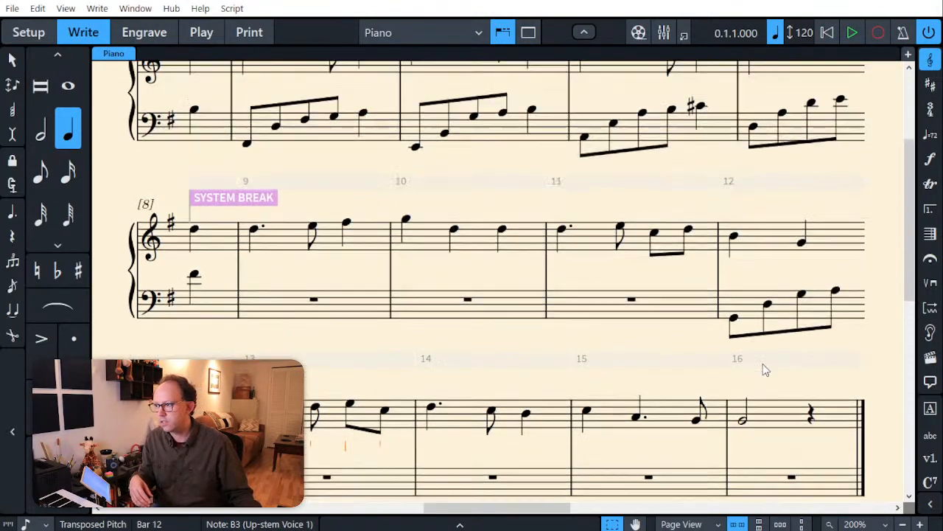
{"action": "scroll", "coordinate": [765, 371], "scroll_direction": "down", "scroll_amount": 1}
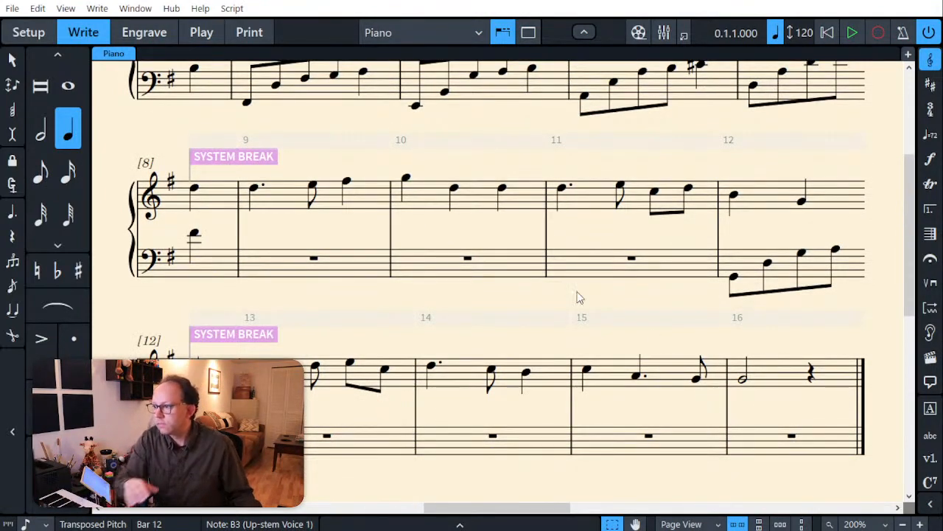
{"action": "key", "text": "Escape"}
Step: Fill the bass of bar 11 with eighth notes F♯2–D3–F♯3–G3 and a quarter note A3
{"action": "scroll", "coordinate": [714, 290], "scroll_direction": "up", "scroll_amount": 2}
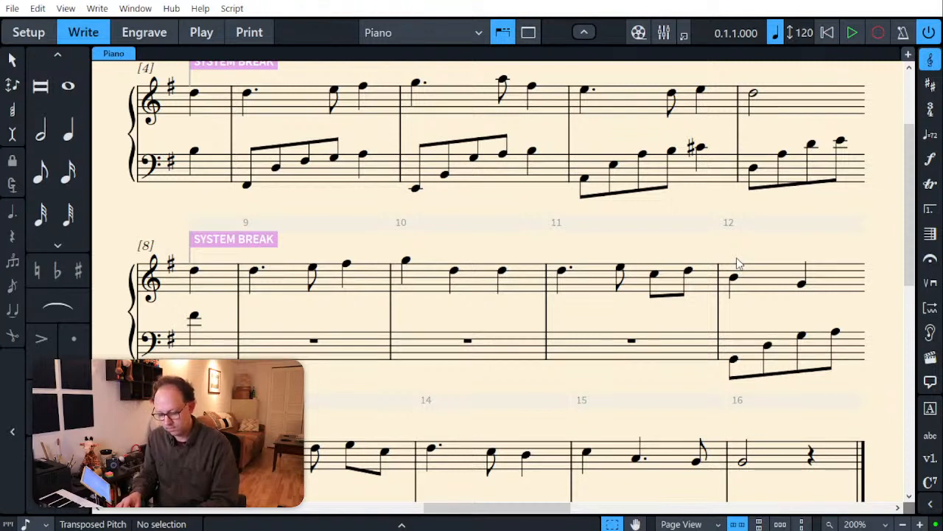
{"action": "double_click", "coordinate": [596, 354]}
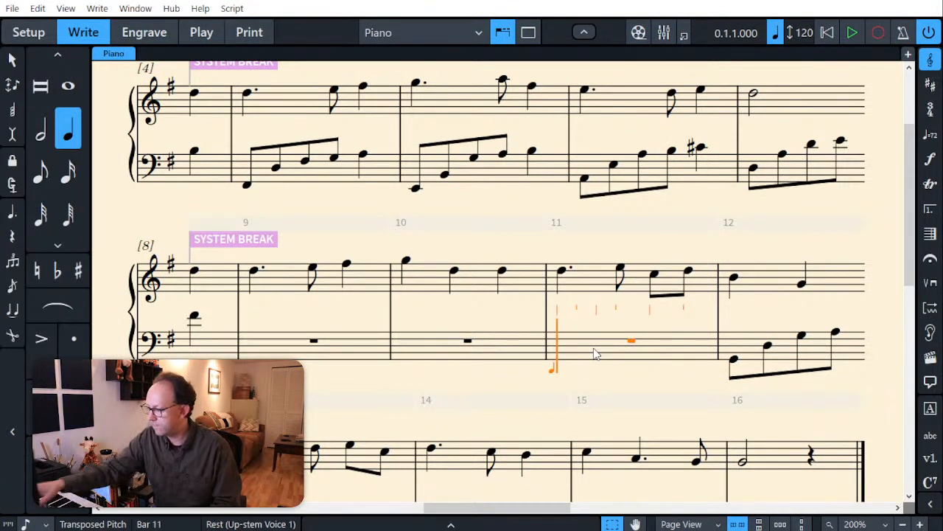
{"action": "key", "text": "5"}
{"action": "key", "text": "6"}
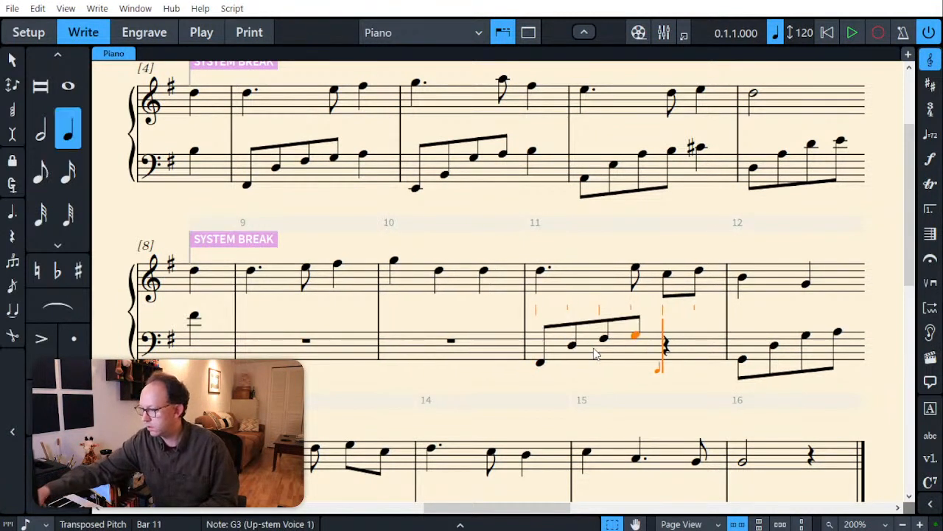
{"action": "key", "text": "Escape"}
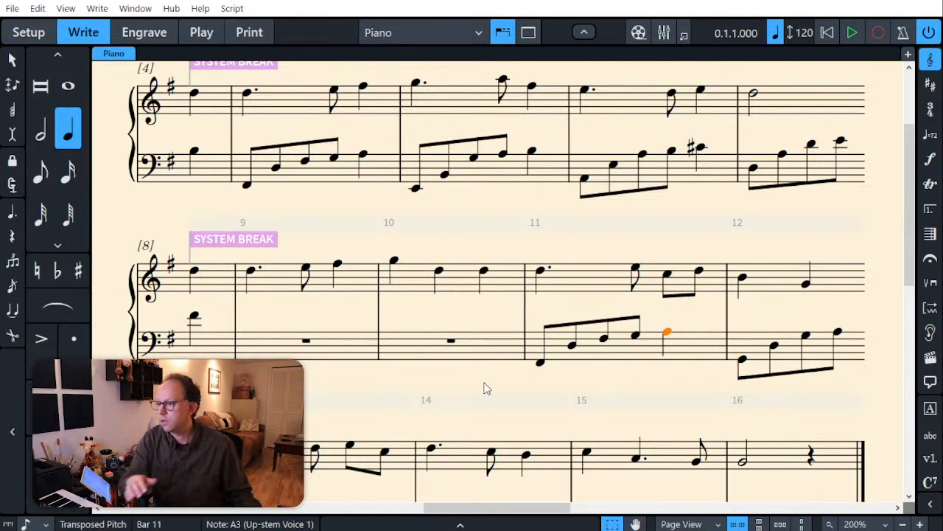
{"action": "key", "text": "Escape"}
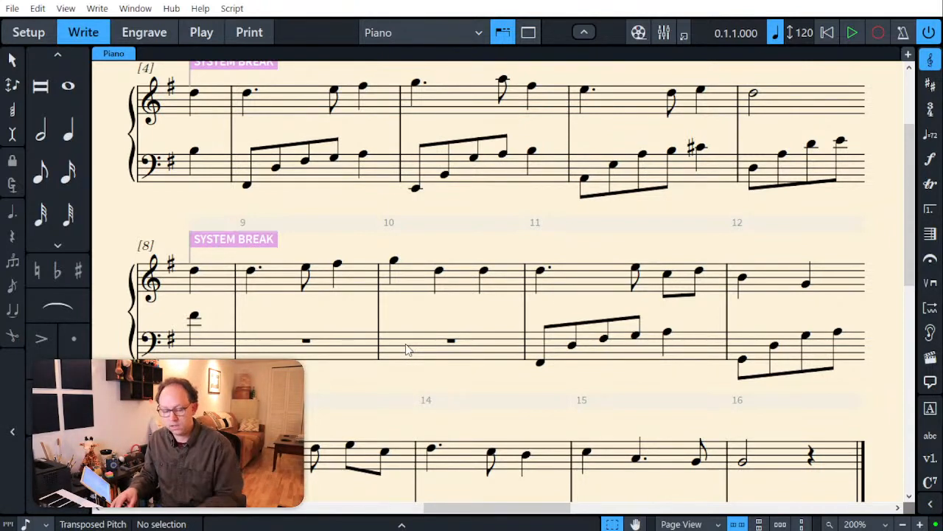
Step: Enter a bass arpeggio in bar 10 with eighth notes B2–D3–G3–A3 and a quarter note B3
{"action": "double_click", "coordinate": [433, 357]}
{"action": "key", "text": "5"}
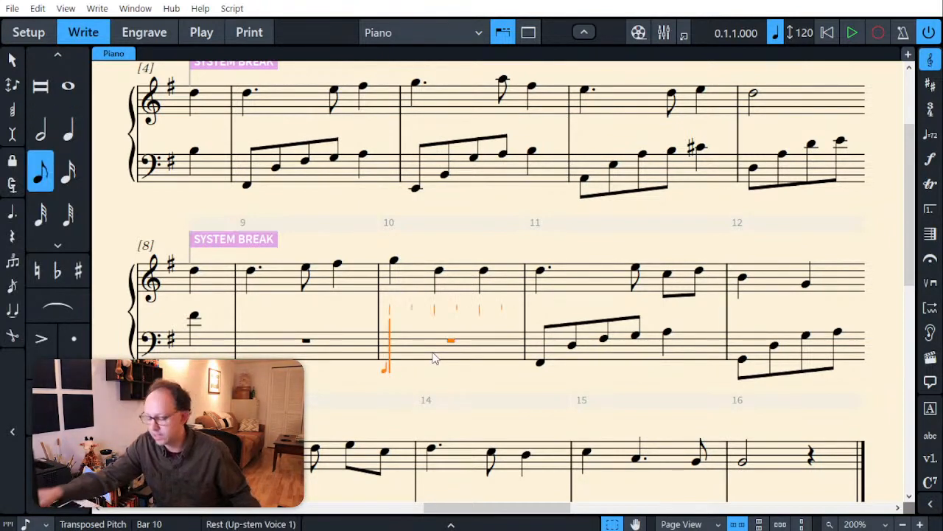
{"action": "key", "text": "6"}
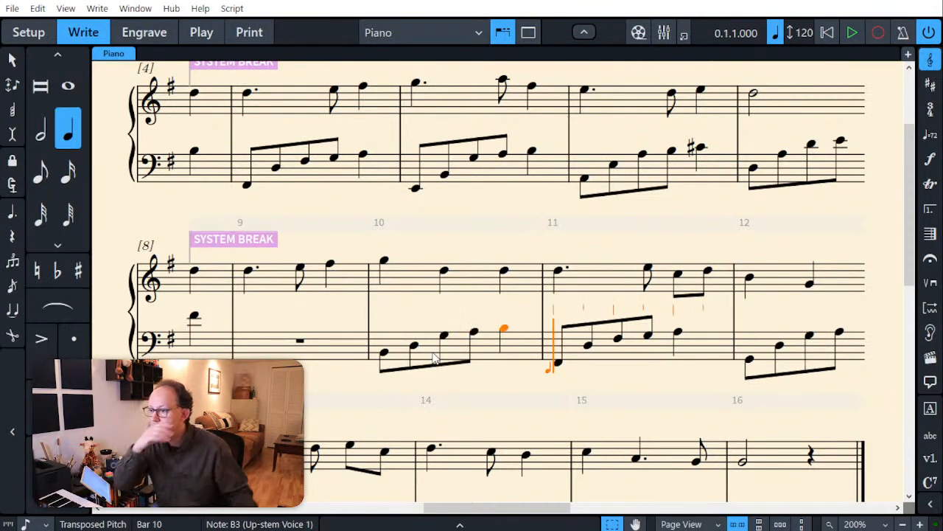
{"action": "key", "text": "Escape"}
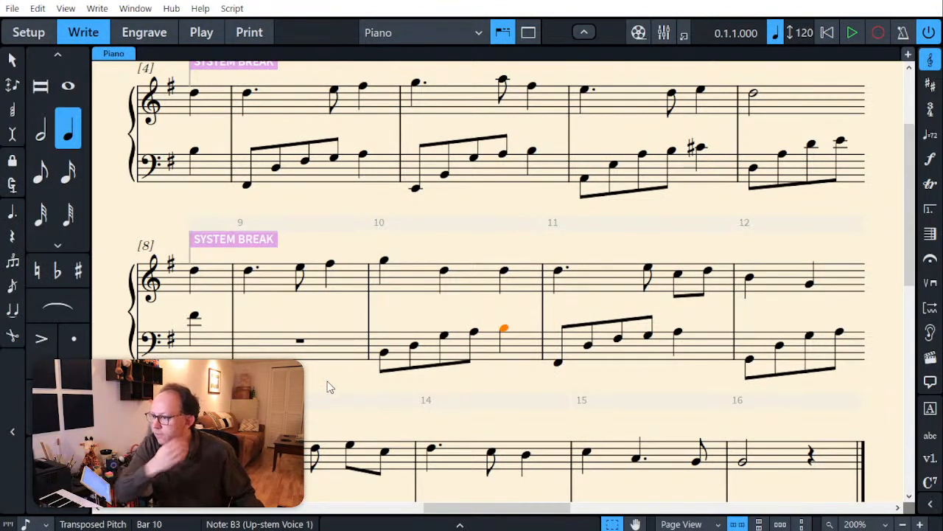
{"action": "key", "text": "Escape"}
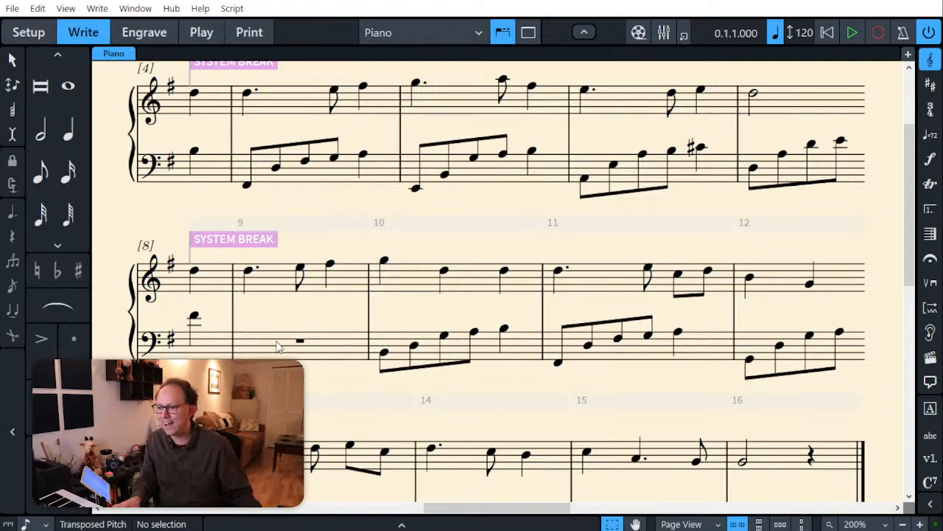
Step: Enter a bass arpeggio in bar 9 with eighth notes C3–F♯3–A3–D4 and a quarter note F♯4
{"action": "left_click", "coordinate": [299, 340]}
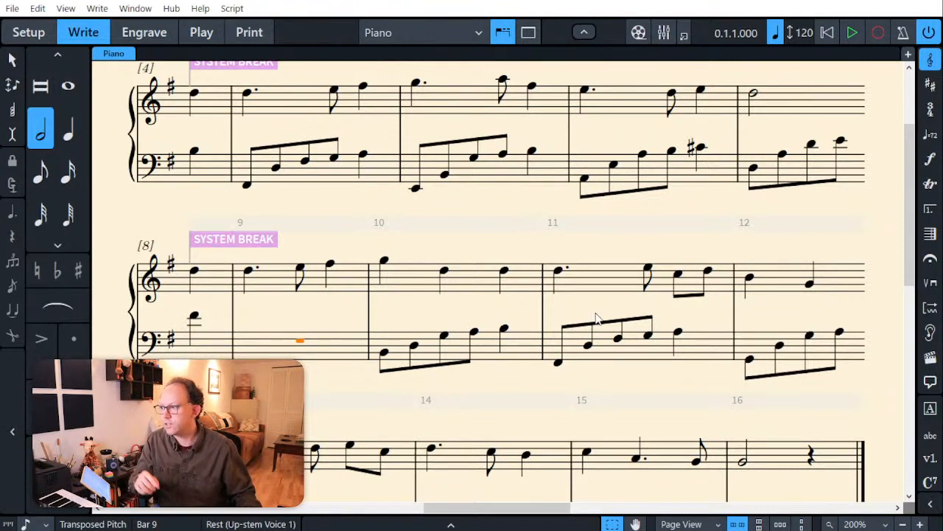
{"action": "left_click", "coordinate": [753, 170]}
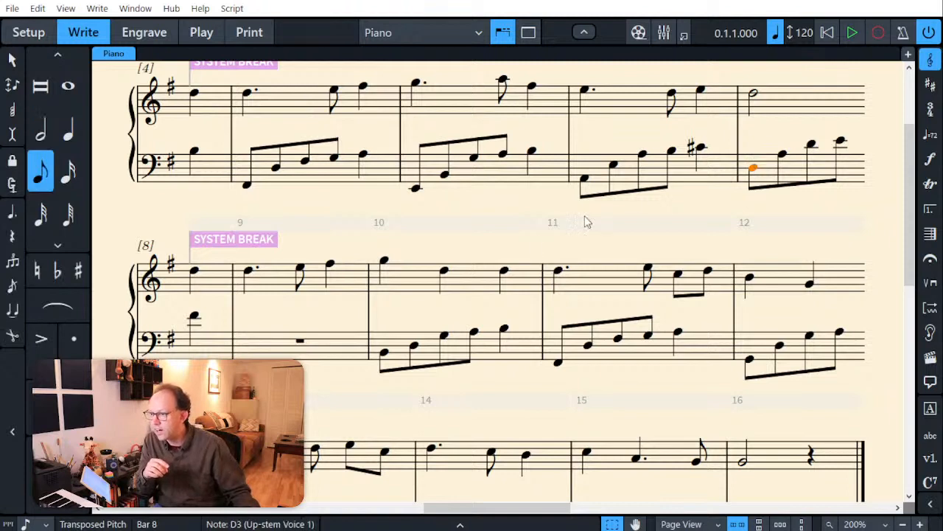
{"action": "left_click", "coordinate": [384, 354]}
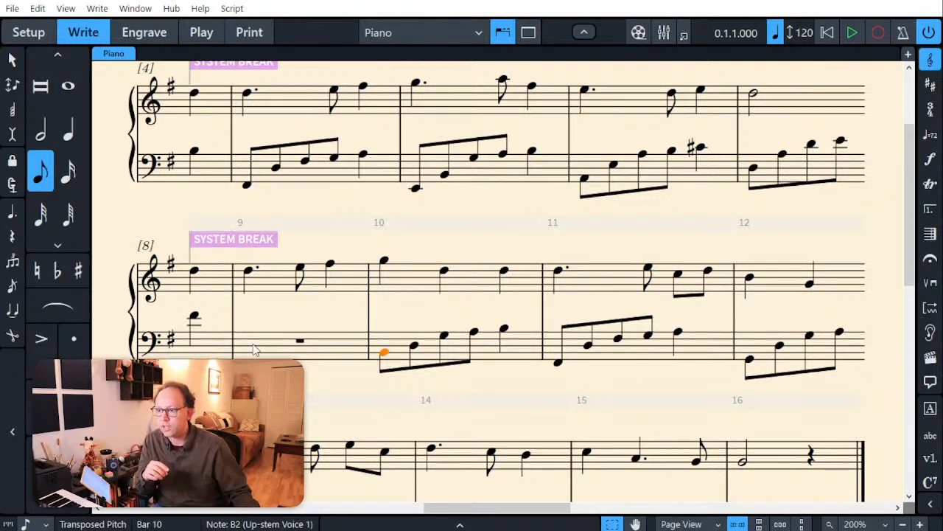
{"action": "key", "text": "Left"}
{"action": "key", "text": "shift+n"}
{"action": "key", "text": "6"}
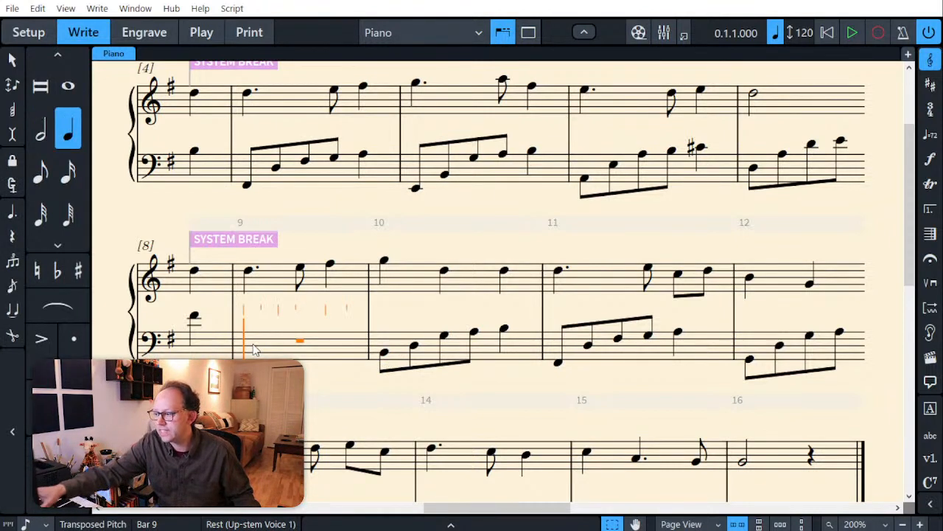
{"action": "key", "text": "5"}
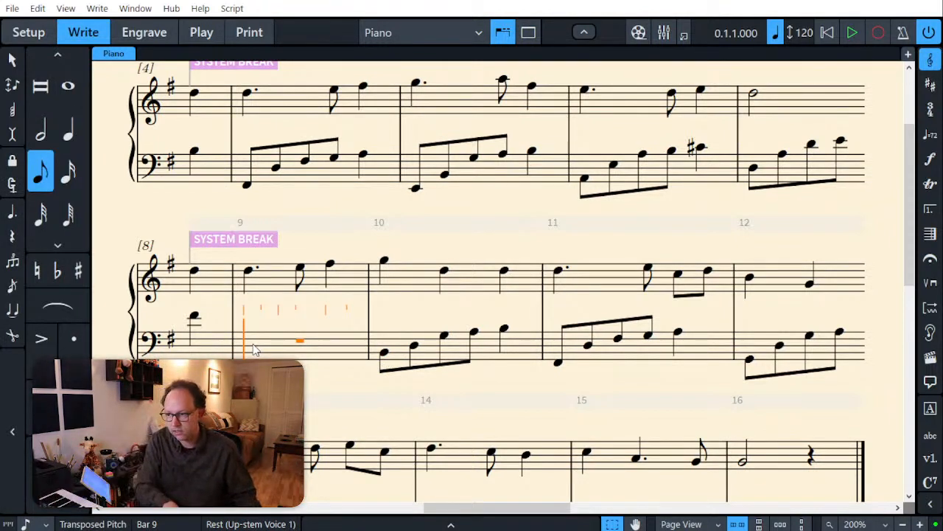
{"action": "key", "text": "c"}
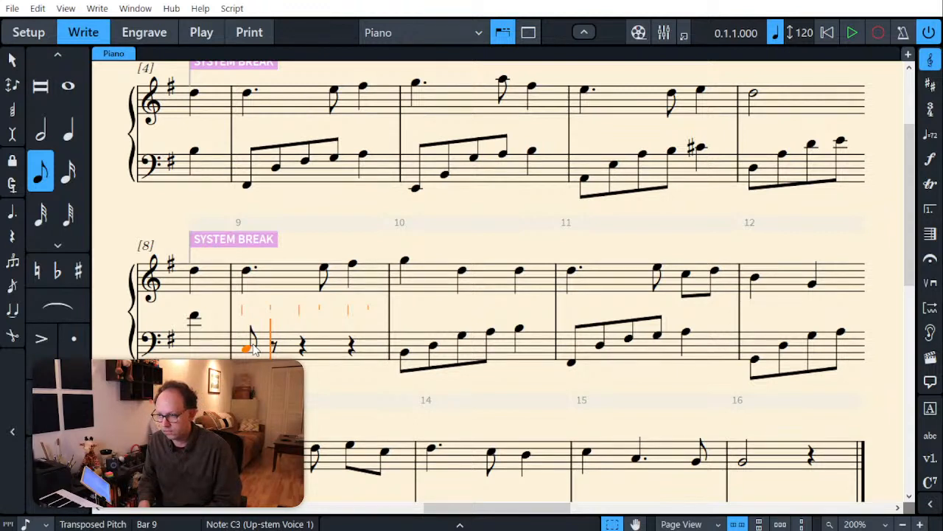
{"action": "key", "text": "f"}
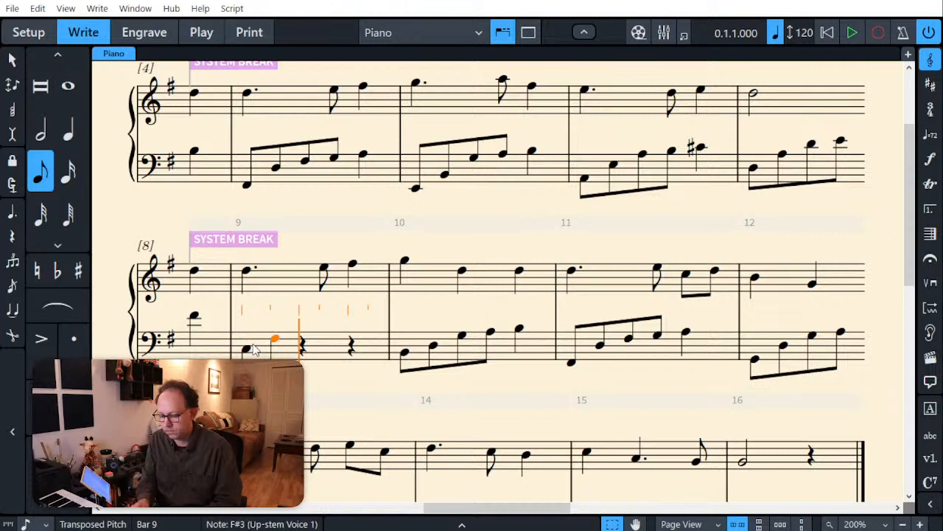
{"action": "key", "text": "a"}
{"action": "key", "text": "d"}
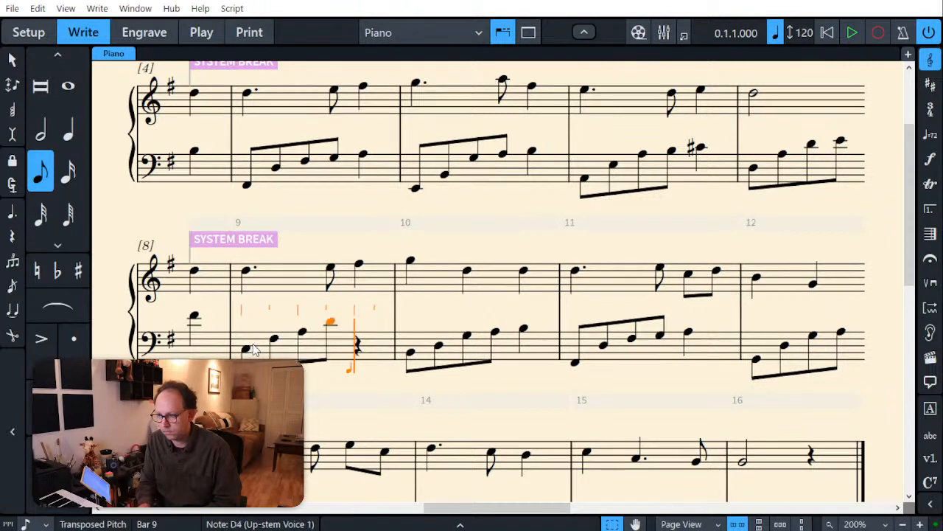
{"action": "key", "text": "6"}
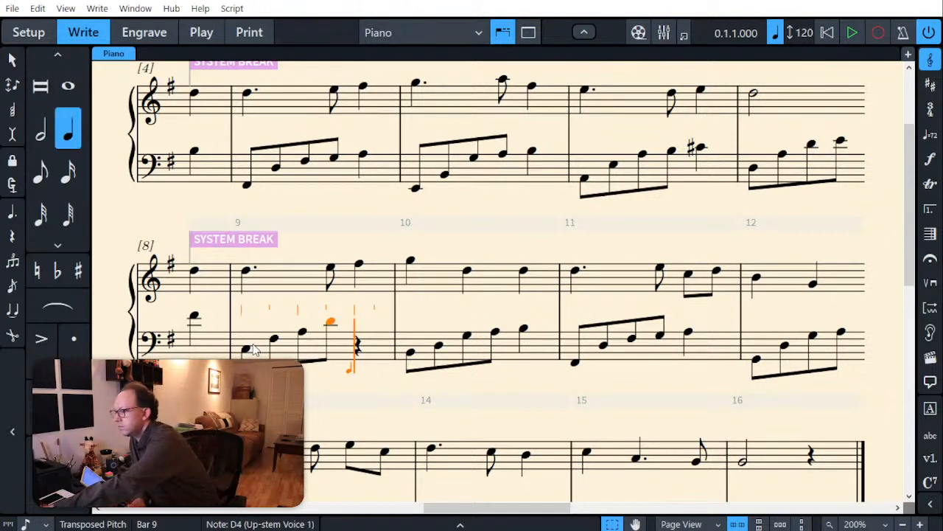
{"action": "key", "text": "f"}
{"action": "key", "text": "Escape"}
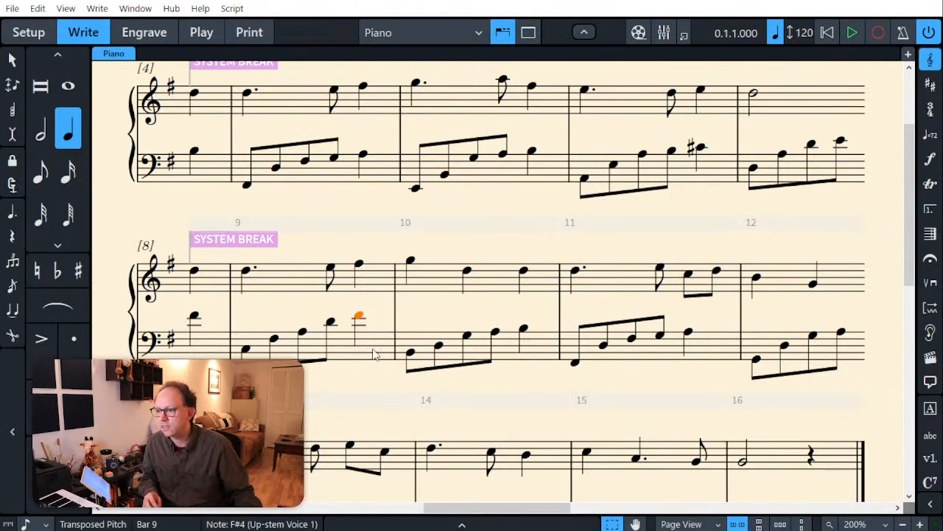
Step: Widen the bass arpeggio in bar 10 by raising its second to fifth notes to G3, B3, D4 and G4
{"action": "left_click", "coordinate": [440, 349]}
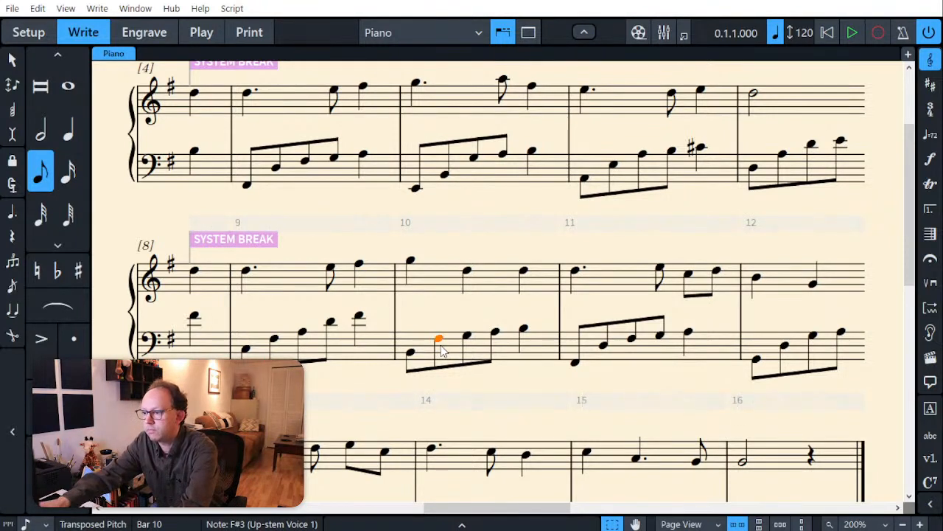
{"action": "key", "text": "alt+Up"}
{"action": "key", "text": "Right"}
{"action": "key", "text": "alt+Up"}
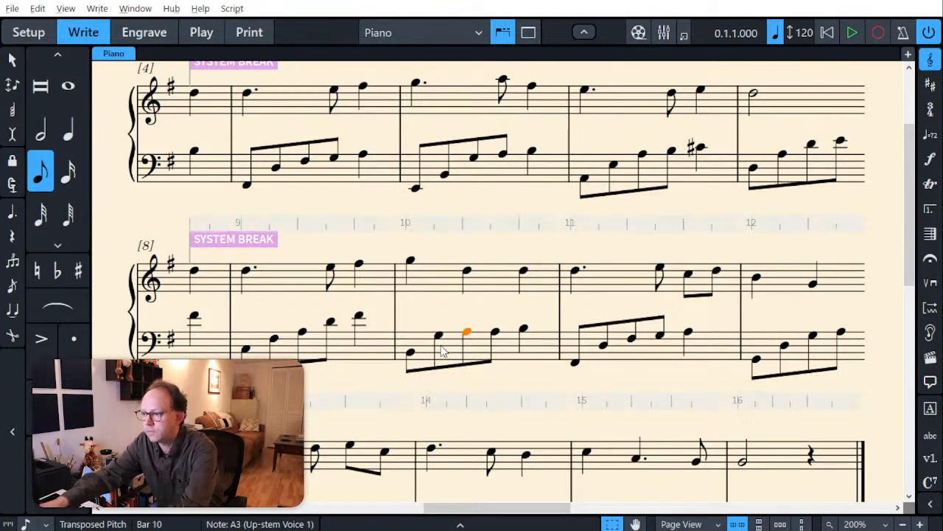
{"action": "key", "text": "Right"}
{"action": "key", "text": "alt+Up"}
{"action": "key", "text": "alt+Up"}
{"action": "key", "text": "alt+Up"}
{"action": "key", "text": "Right"}
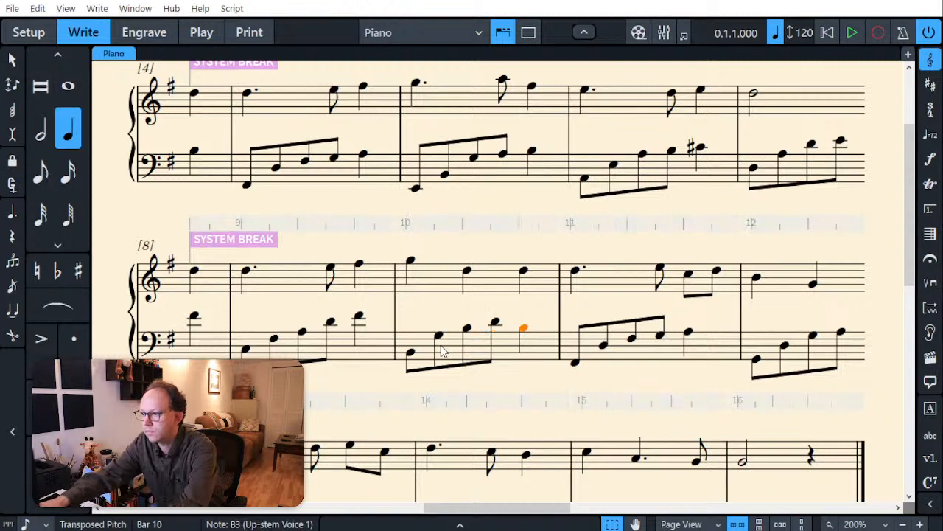
{"action": "key", "text": "alt+Up"}
{"action": "key", "text": "alt+Up"}
{"action": "key", "text": "alt+Up"}
{"action": "key", "text": "alt+Up"}
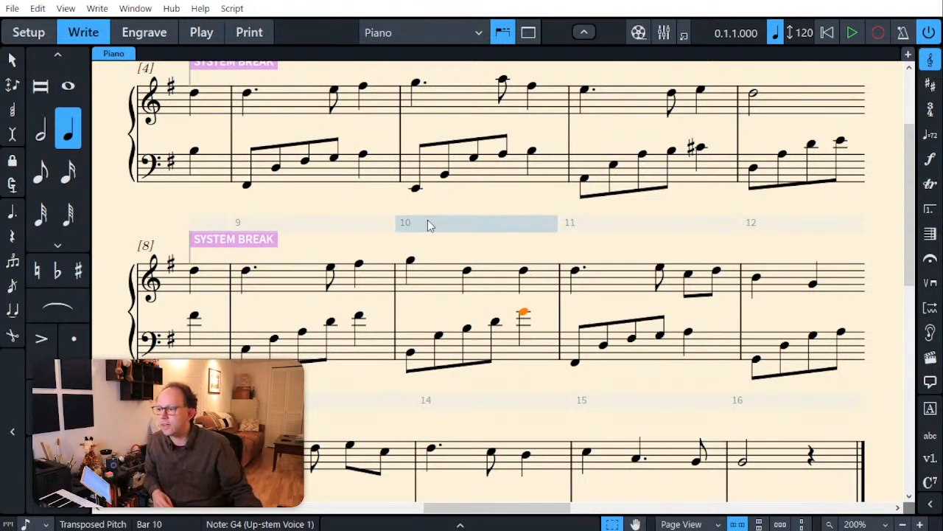
{"action": "left_click", "coordinate": [407, 194]}
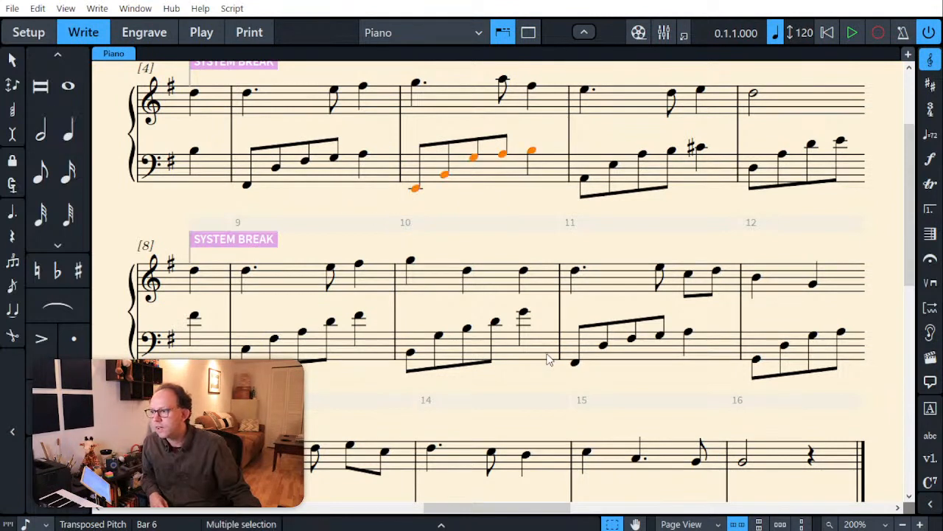
{"action": "key", "text": "Escape"}
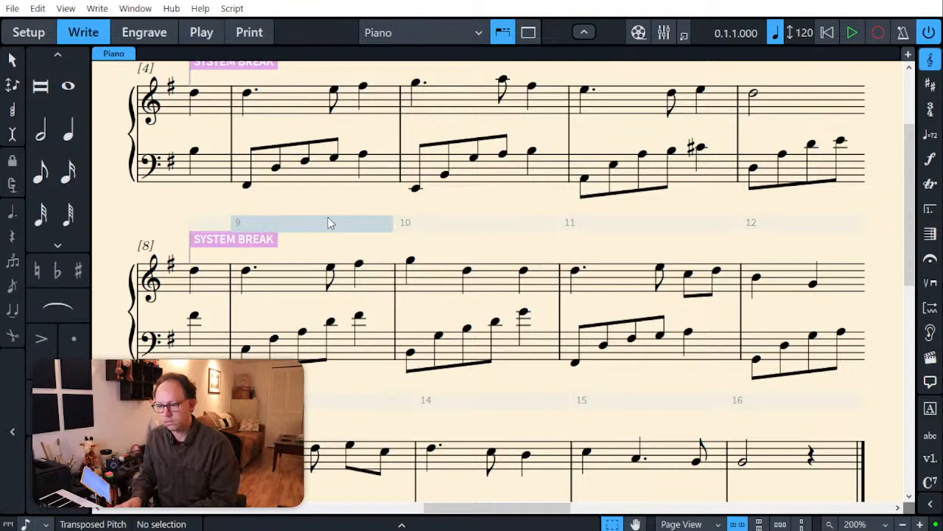
Step: Fill the bass of bar 13 with eighth notes E2–C3 and quarter notes G3 and C4
{"action": "scroll", "coordinate": [514, 322], "scroll_direction": "down", "scroll_amount": 3}
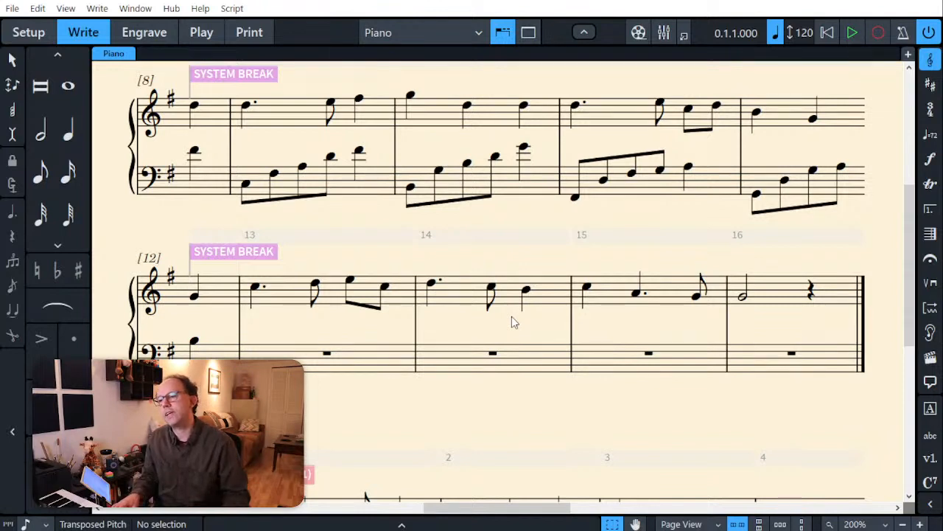
{"action": "left_click", "coordinate": [326, 353]}
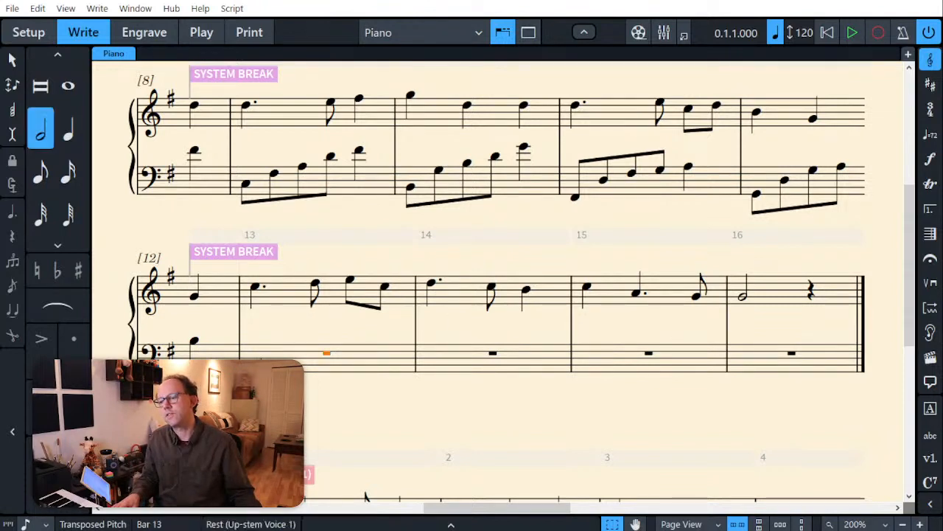
{"action": "key", "text": "6"}
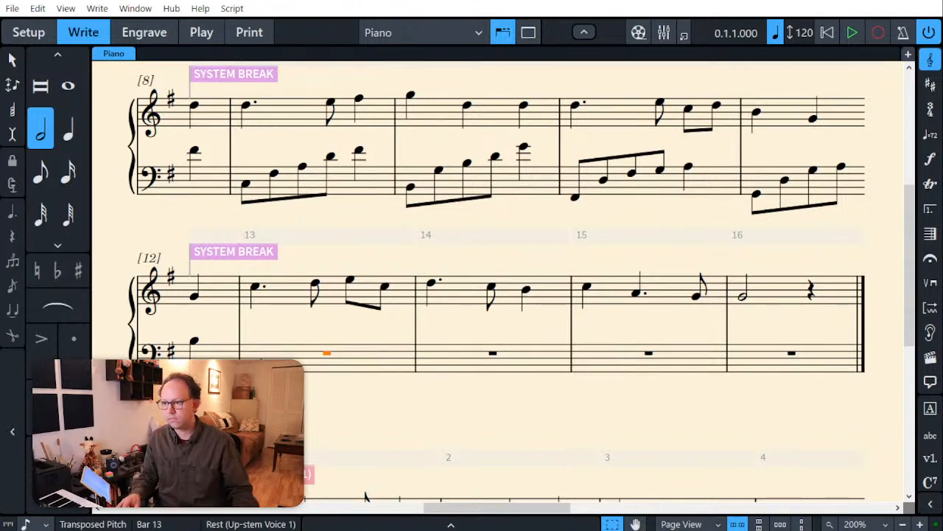
{"action": "key", "text": "Return"}
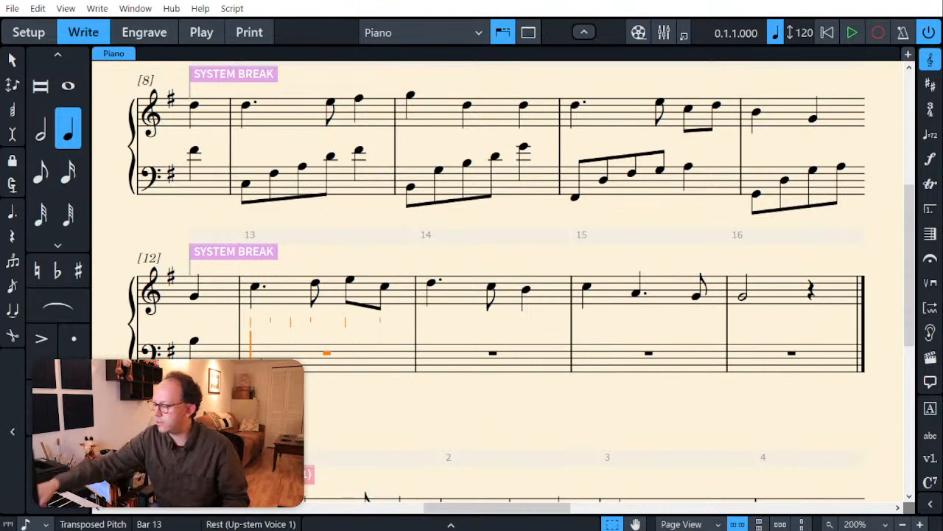
{"action": "key", "text": "5"}
{"action": "key", "text": "b"}
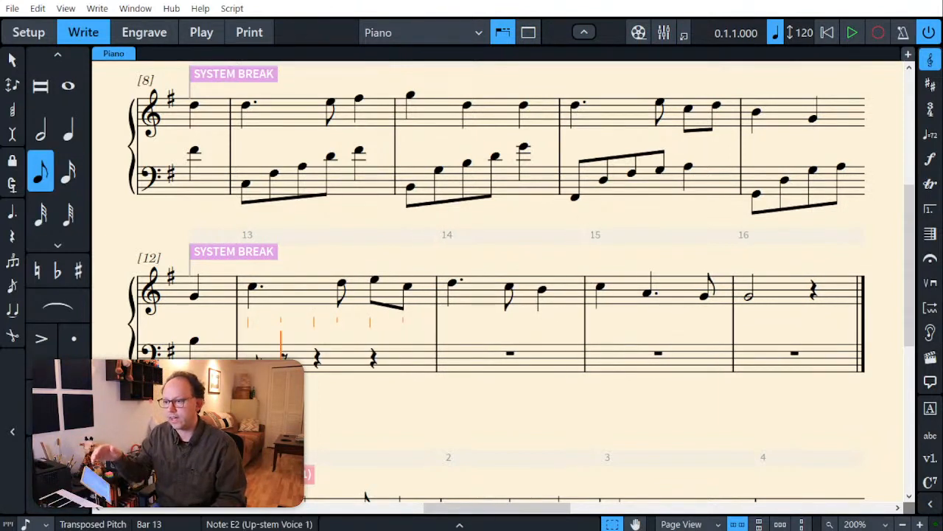
{"action": "key", "text": "c"}
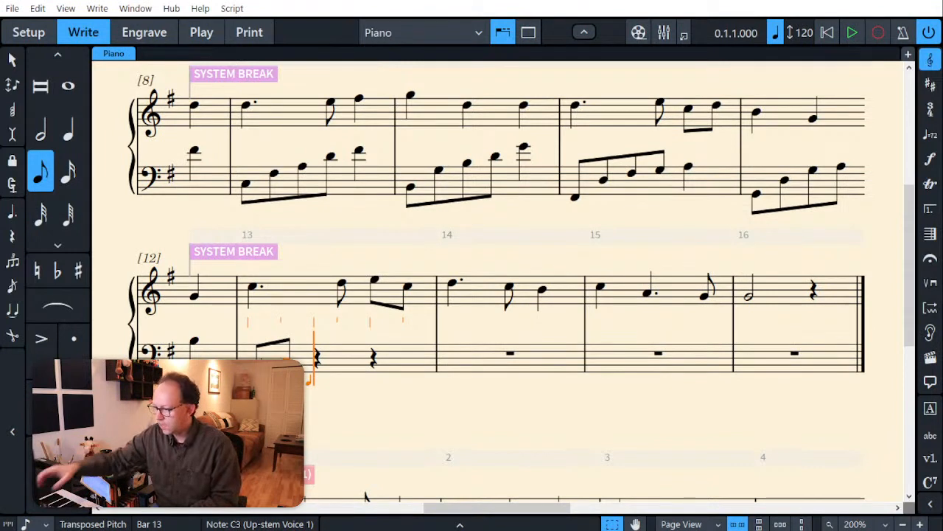
{"action": "key", "text": "6"}
{"action": "key", "text": "c"}
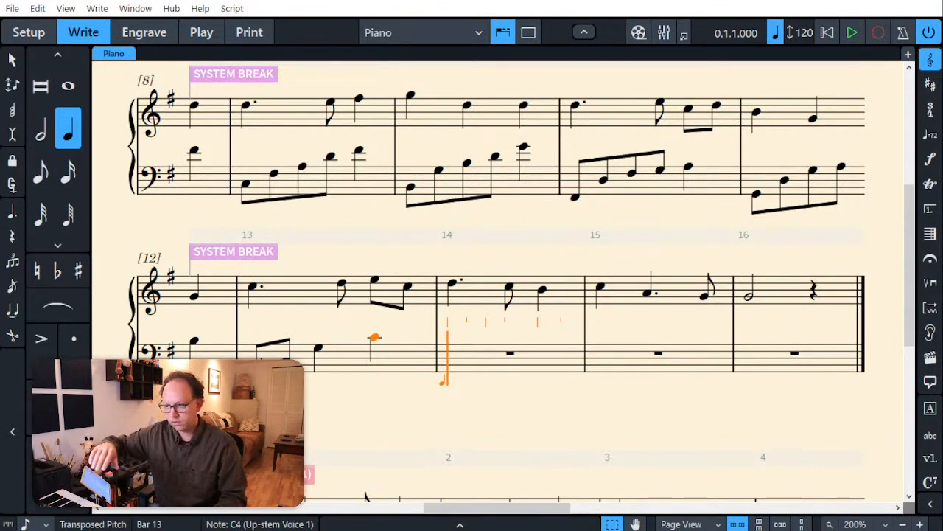
Step: Fill the bass of bar 14 with eighth notes D2–B2 and quarter notes G3 and D4
{"action": "key", "text": "5"}
{"action": "key", "text": "e"}
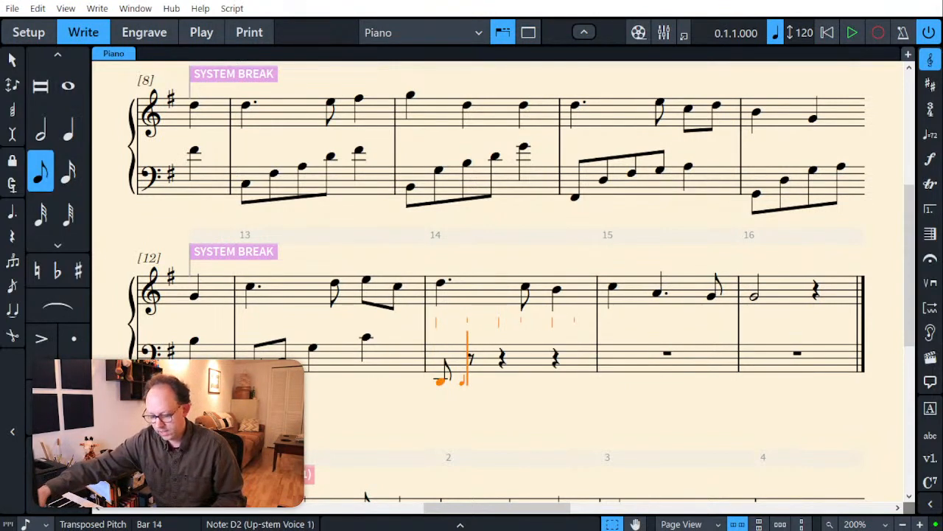
{"action": "key", "text": "b"}
{"action": "key", "text": "6"}
{"action": "key", "text": "g"}
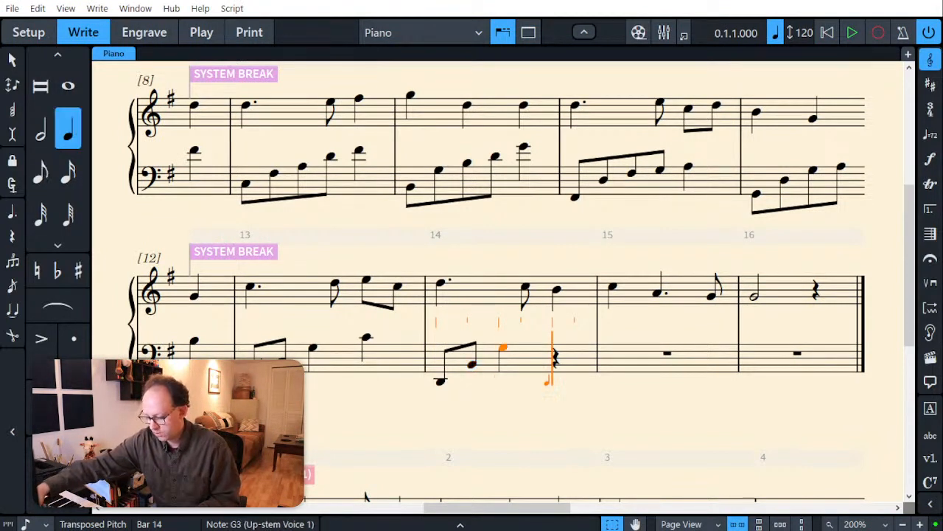
{"action": "key", "text": "d"}
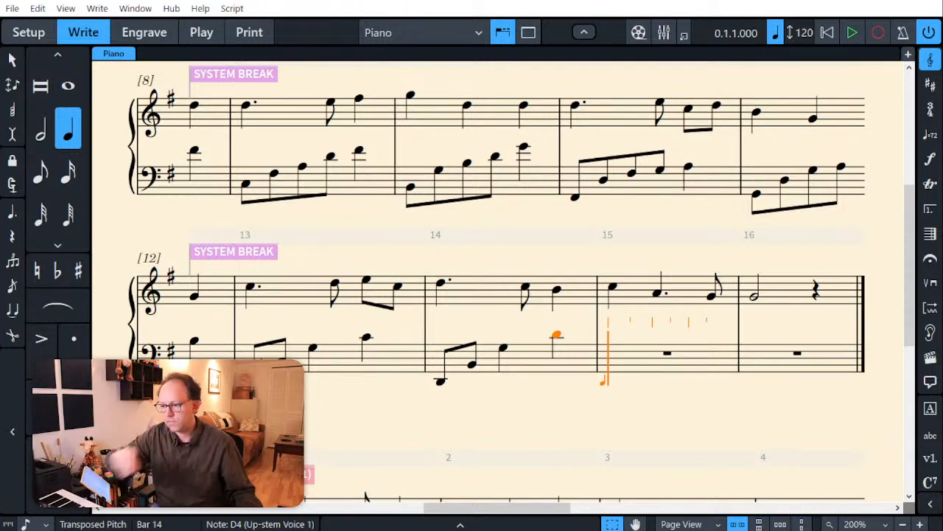
{"action": "key", "text": "Escape"}
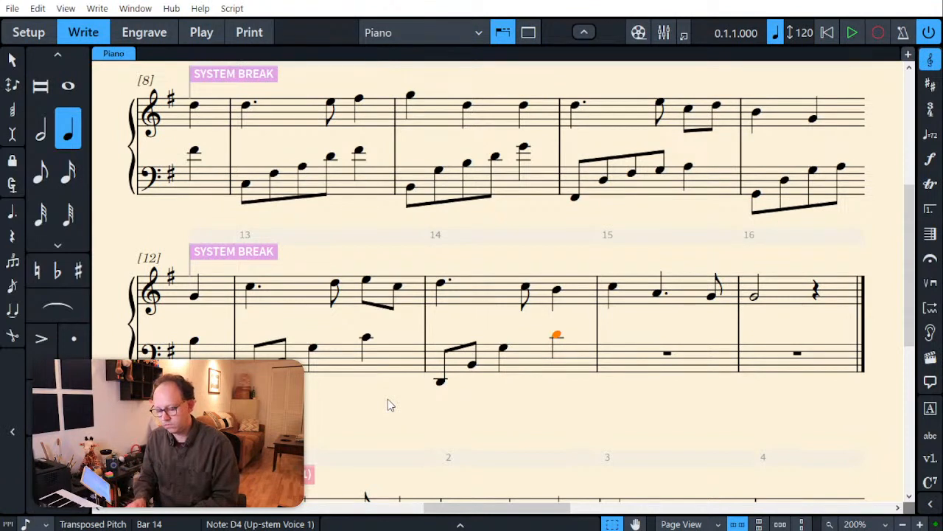
Step: Fill the bass of bar 15 with eighth notes D2–D3 and quarter notes F♯3 and C4
{"action": "scroll", "coordinate": [388, 398], "scroll_direction": "down", "scroll_amount": 1}
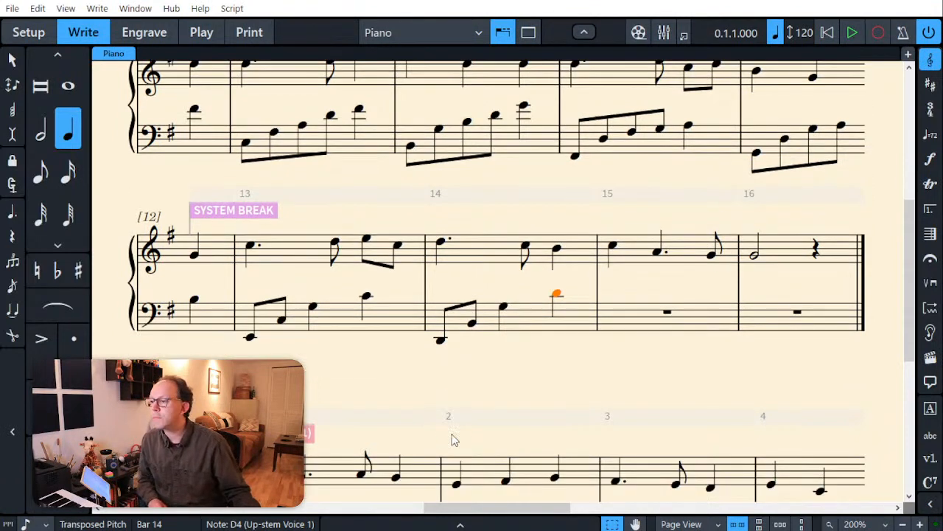
{"action": "left_click", "coordinate": [638, 315]}
{"action": "key", "text": "shift+n"}
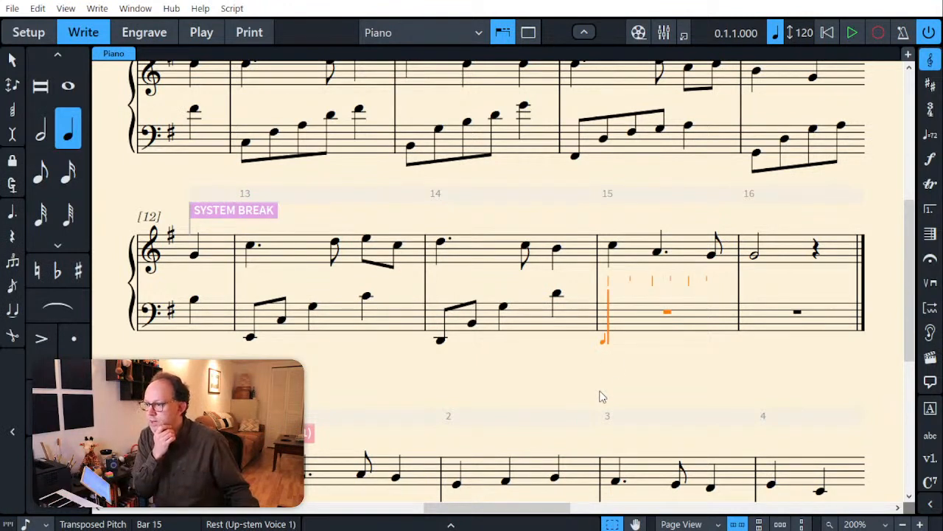
{"action": "key", "text": "5"}
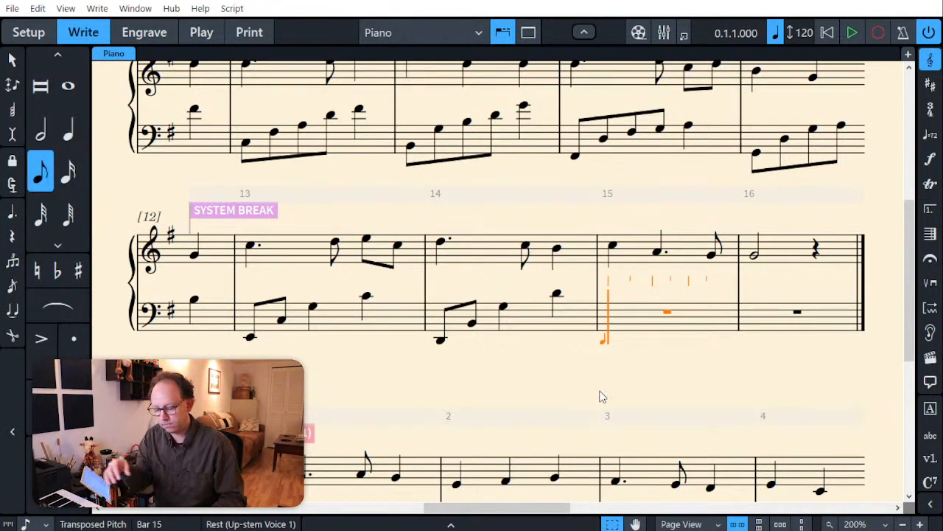
{"action": "key", "text": "d"}
{"action": "key", "text": "shift+alt+d"}
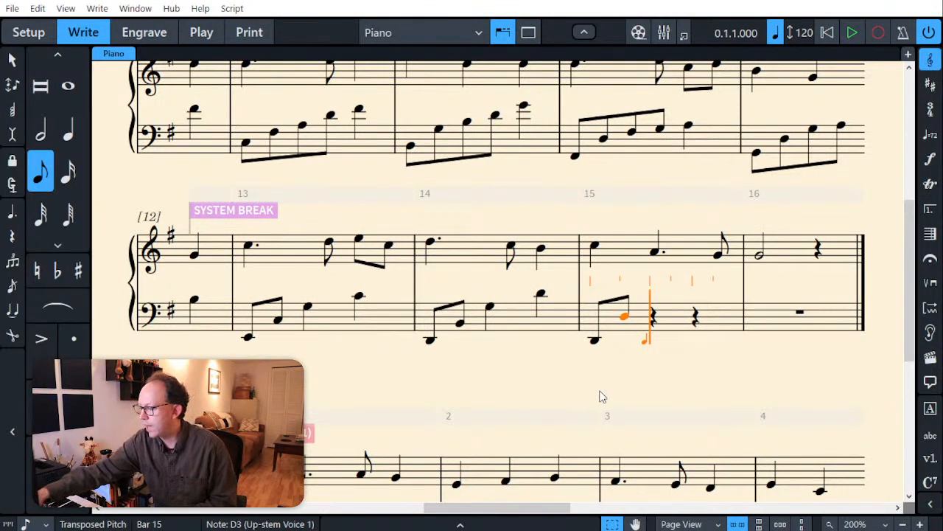
{"action": "key", "text": "6"}
{"action": "key", "text": "f"}
{"action": "key", "text": "c"}
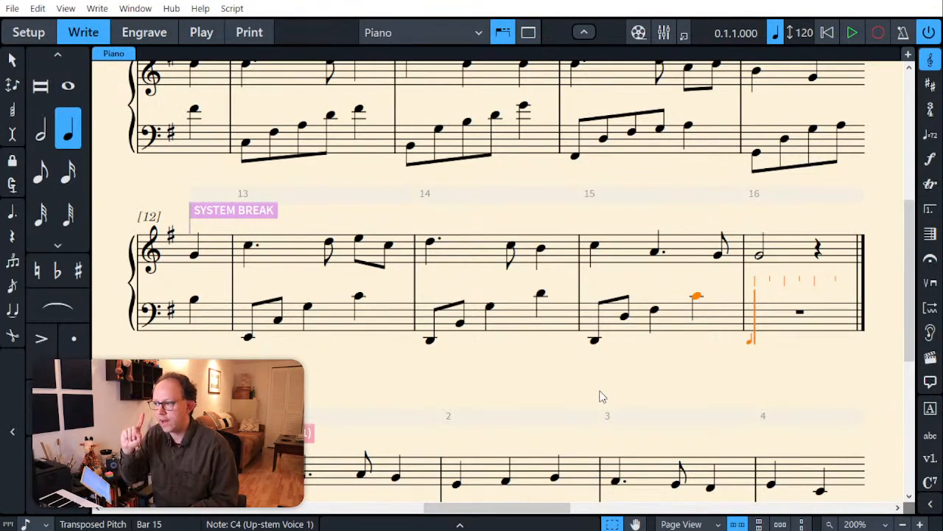
{"action": "key", "text": "Escape"}
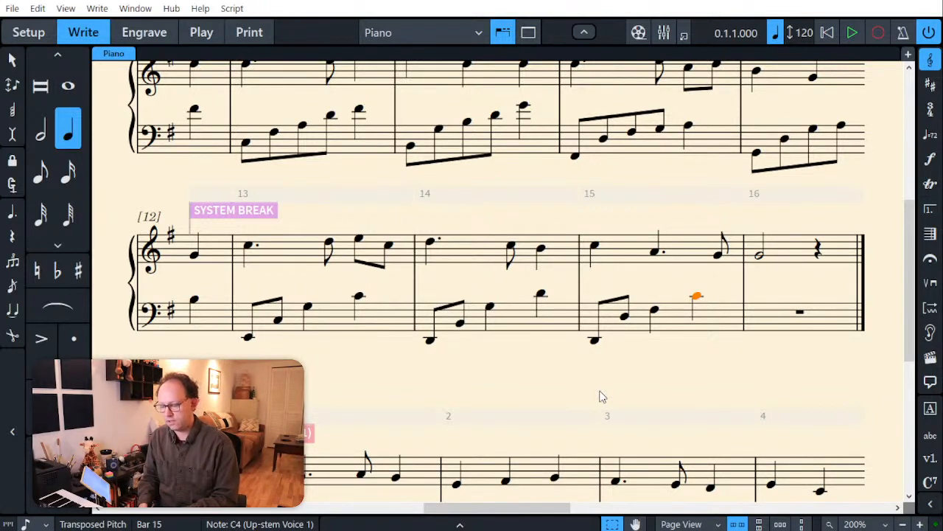
Step: Fill the bass of bar 16 with eighth notes B3, A3, G3 and D3 and a closing quarter note G2
{"action": "key", "text": "shift+n"}
{"action": "key", "text": "Right"}
{"action": "key", "text": "Right"}
{"action": "key", "text": "Right"}
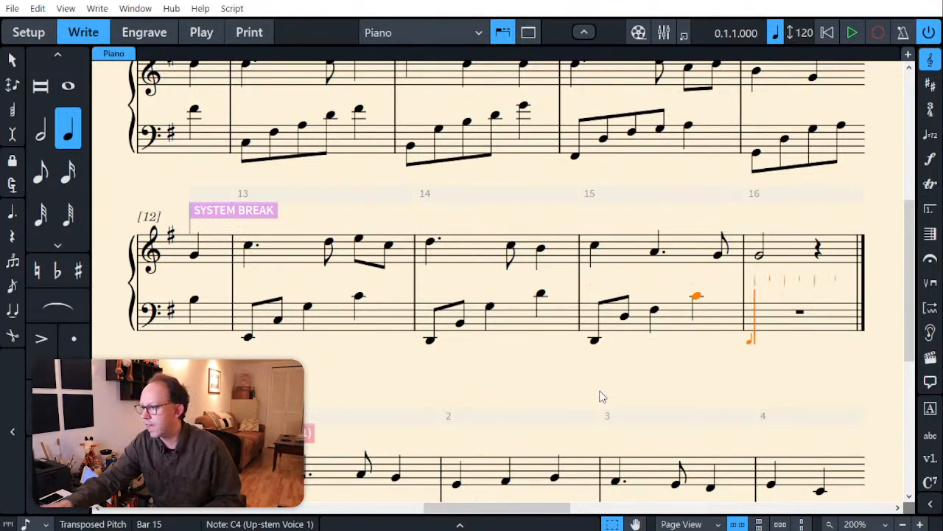
{"action": "key", "text": "Left"}
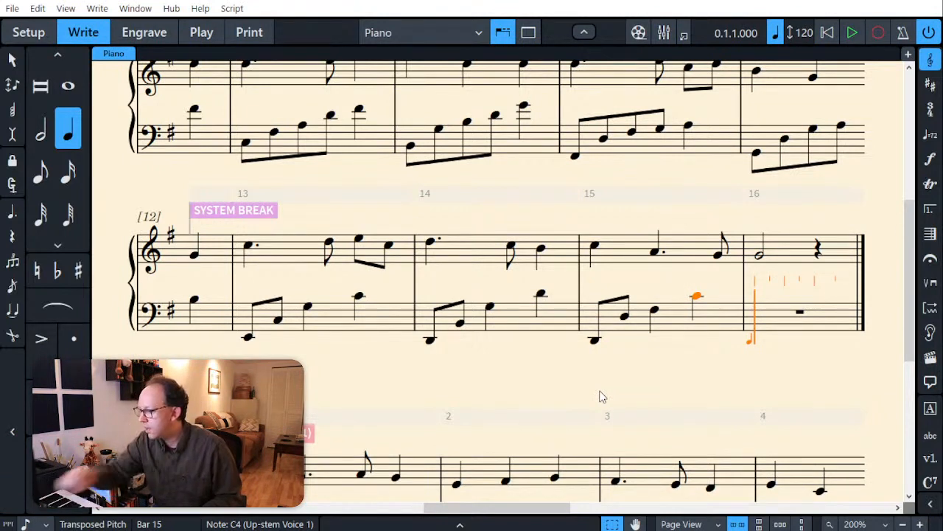
{"action": "key", "text": "5"}
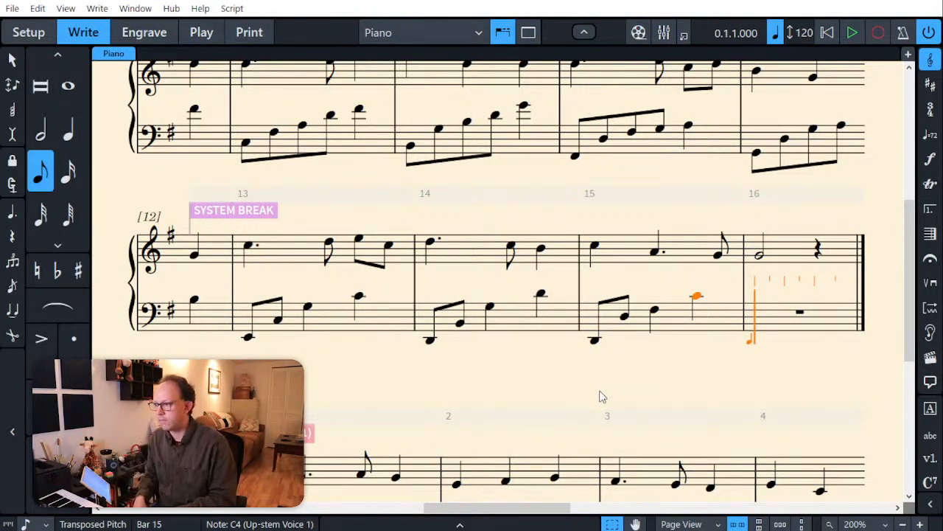
{"action": "key", "text": "b"}
{"action": "key", "text": "a"}
{"action": "key", "text": "g"}
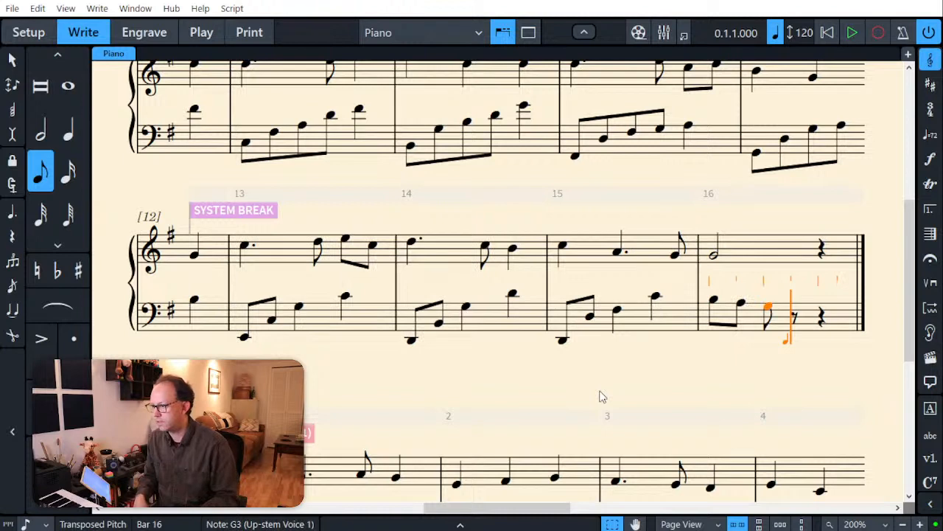
{"action": "key", "text": "f"}
{"action": "key", "text": "6"}
{"action": "key", "text": "g"}
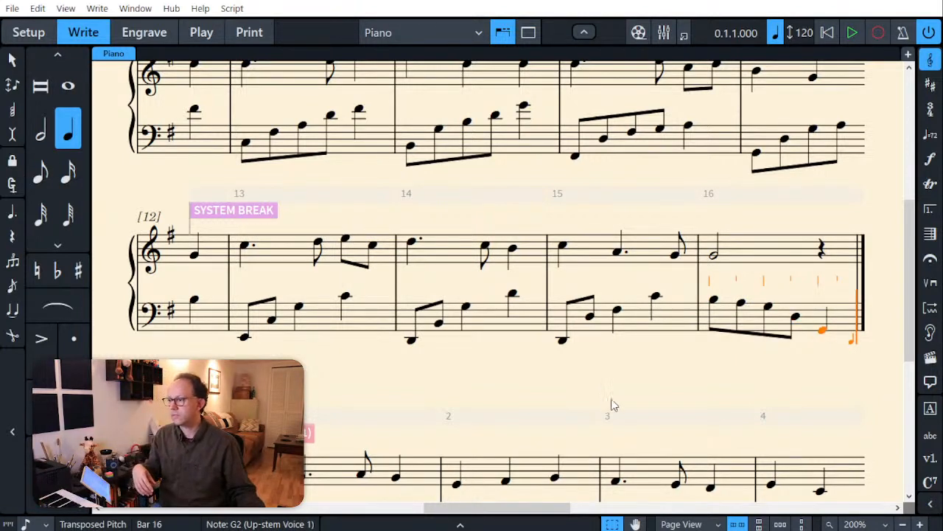
{"action": "key", "text": "Escape"}
{"action": "key", "text": "Escape"}
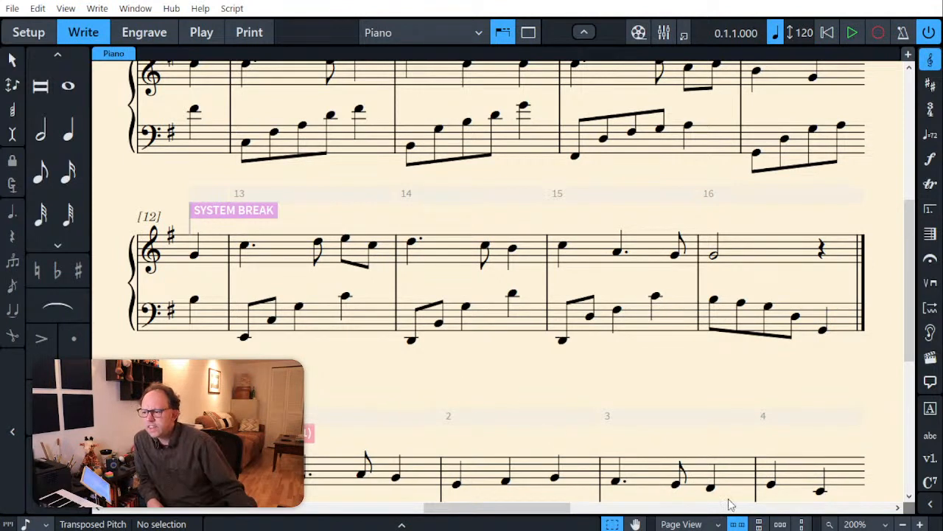
Step: Examine the layout of pages 2 and 3 in Engrave mode at 100% zoom, checking where each version ends and the next begins
{"action": "left_click", "coordinate": [886, 524]}
{"action": "left_click", "coordinate": [883, 418]}
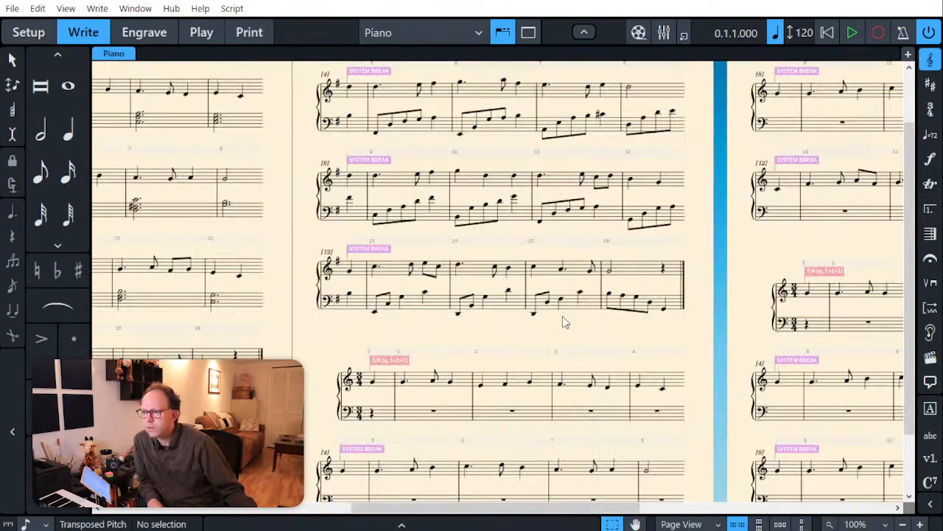
{"action": "scroll", "coordinate": [563, 302], "scroll_direction": "up", "scroll_amount": 2}
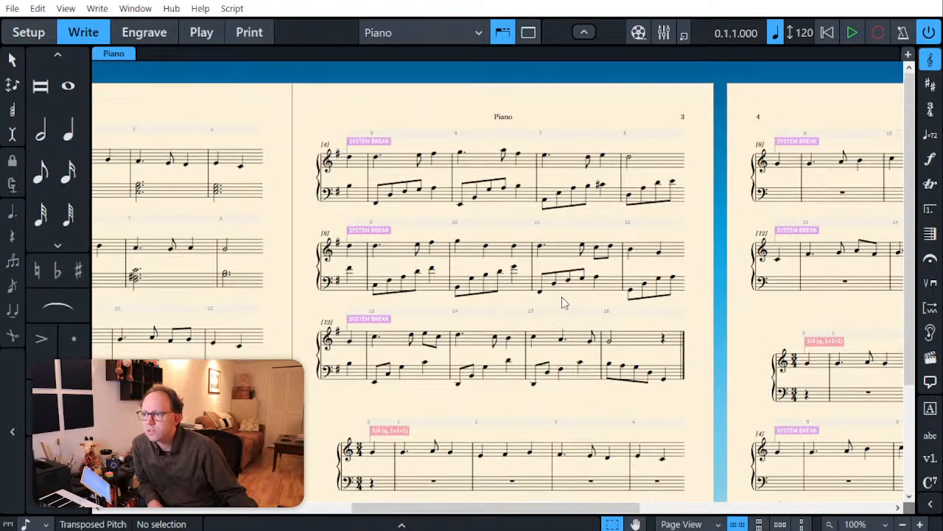
{"action": "left_click", "coordinate": [164, 34]}
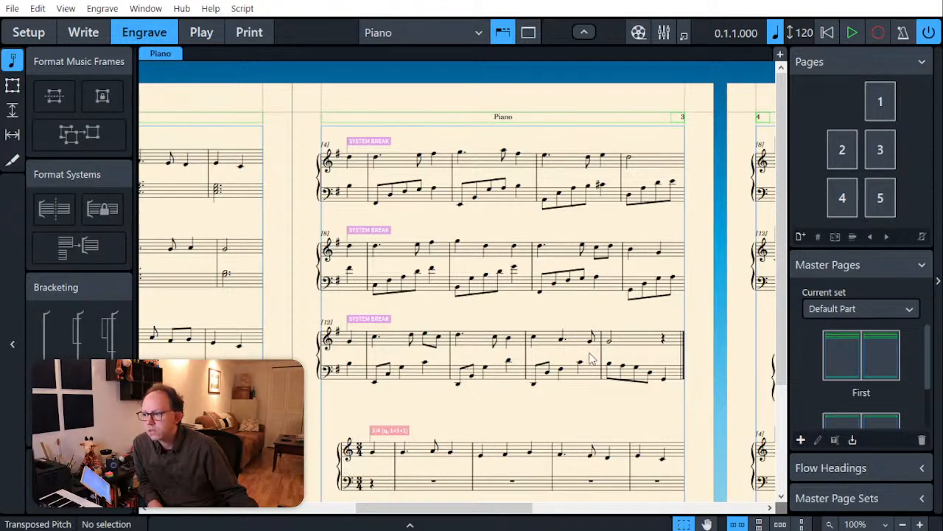
{"action": "left_click", "coordinate": [684, 359]}
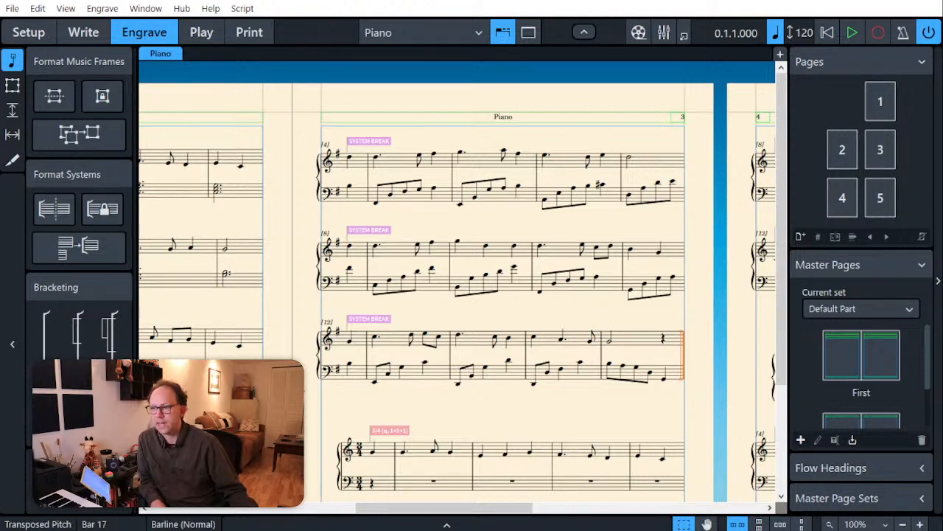
{"action": "scroll", "coordinate": [345, 470], "scroll_direction": "down", "scroll_amount": 2}
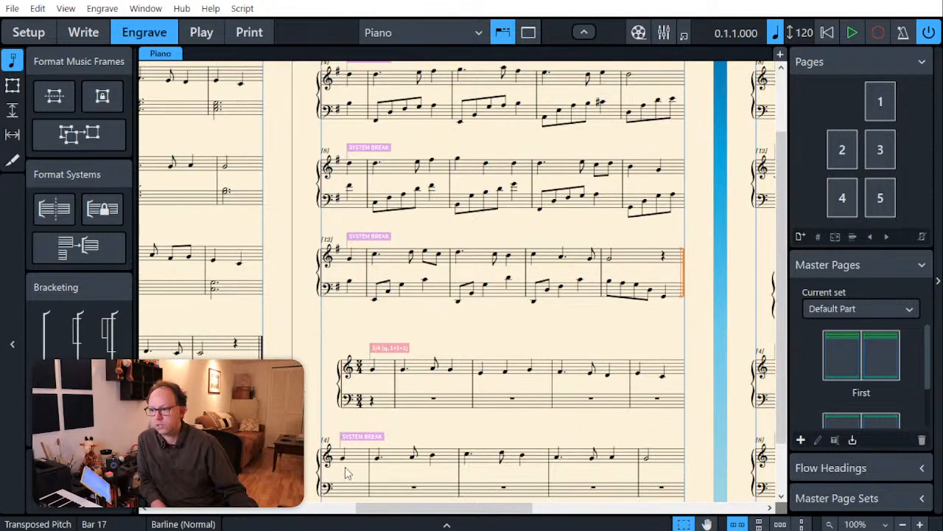
{"action": "left_click_drag", "start_coordinate": [377, 510], "coordinate": [259, 510]}
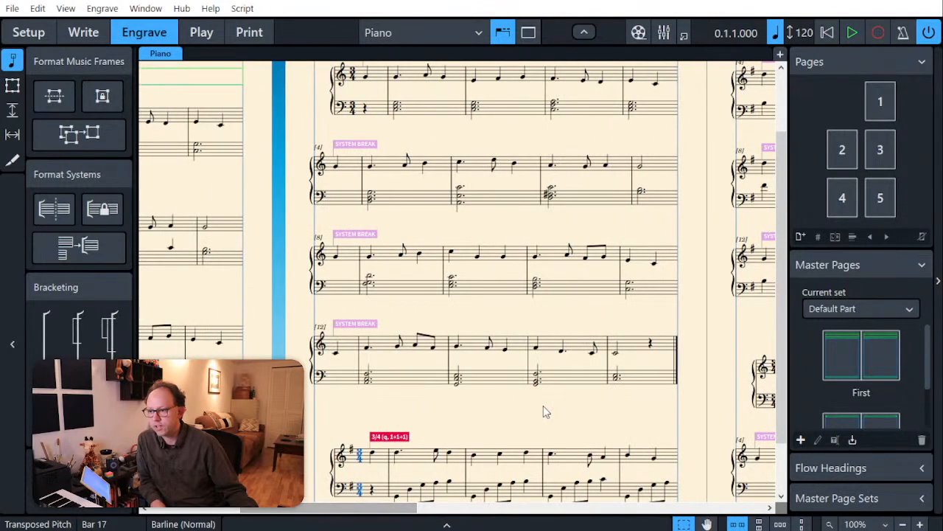
{"action": "left_click", "coordinate": [676, 358]}
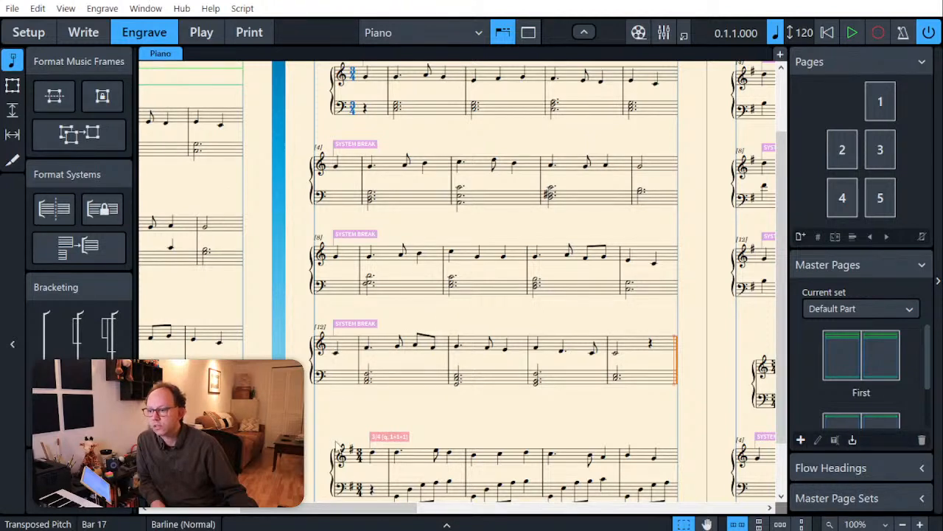
{"action": "left_click", "coordinate": [333, 472]}
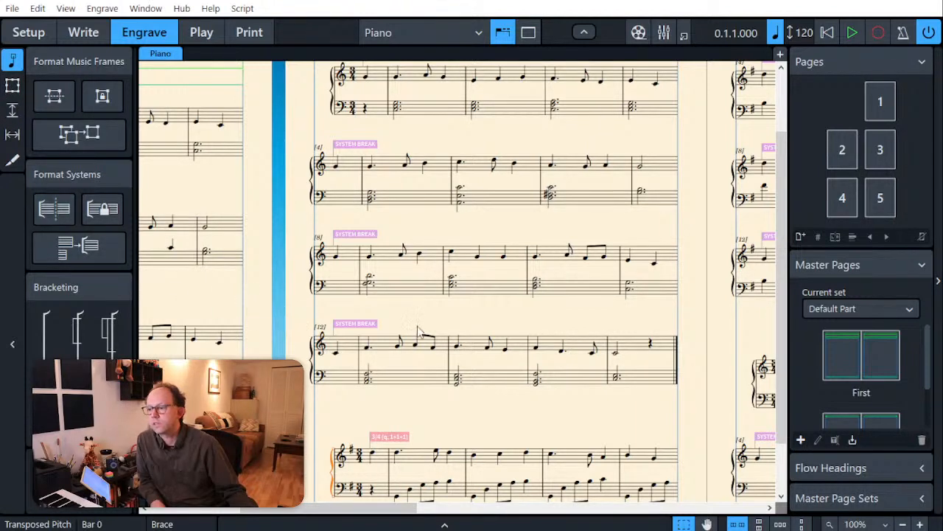
{"action": "left_click", "coordinate": [596, 419]}
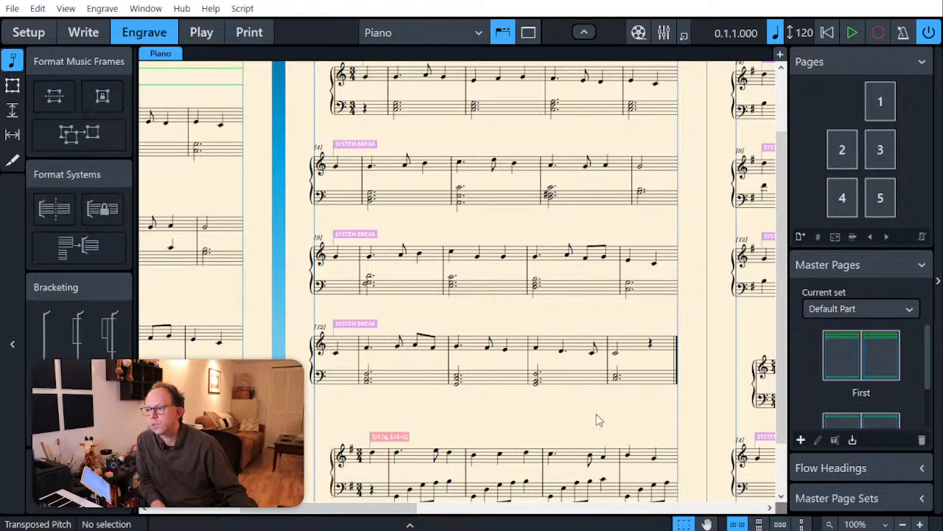
{"action": "scroll", "coordinate": [597, 419], "scroll_direction": "up", "scroll_amount": 2}
{"action": "scroll", "coordinate": [597, 419], "scroll_direction": "down", "scroll_amount": 4}
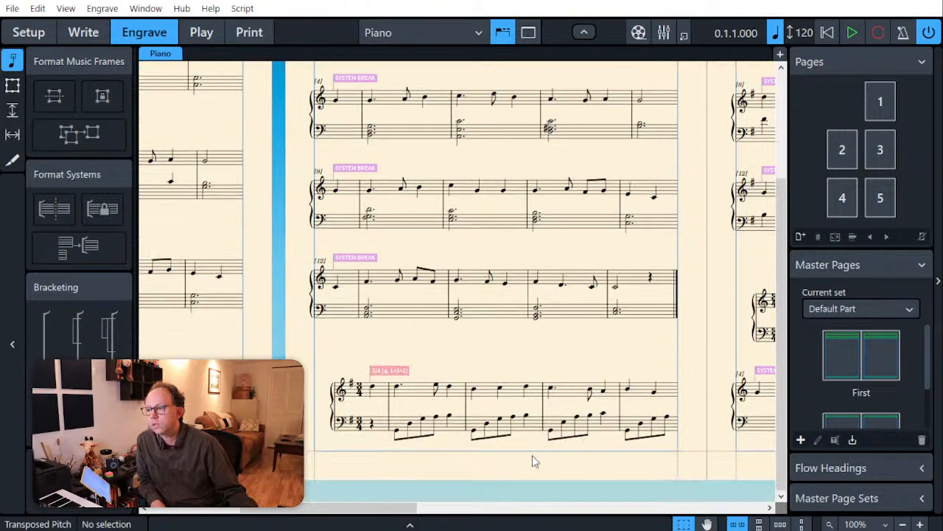
Step: Shorten the music frame on page 2 from below so the arpeggio version's first system moves to page 3
{"action": "left_click", "coordinate": [12, 85]}
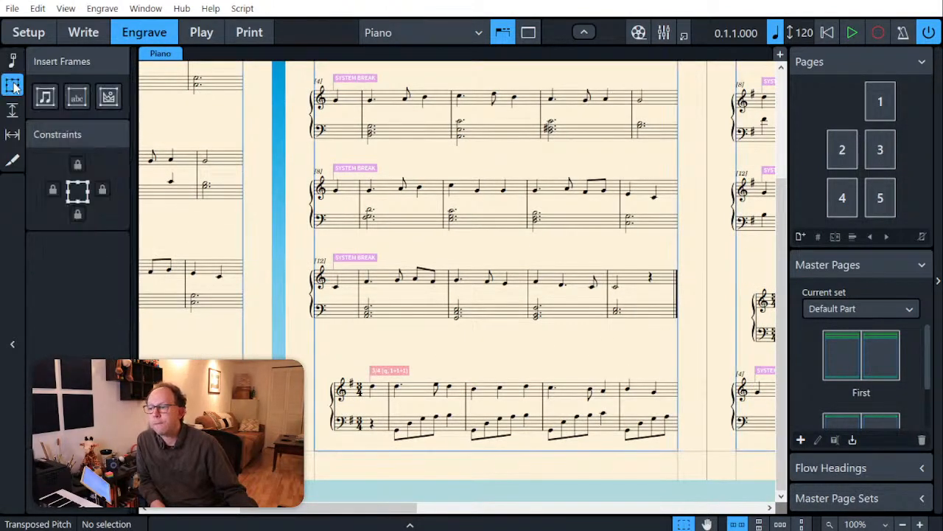
{"action": "left_click", "coordinate": [515, 451]}
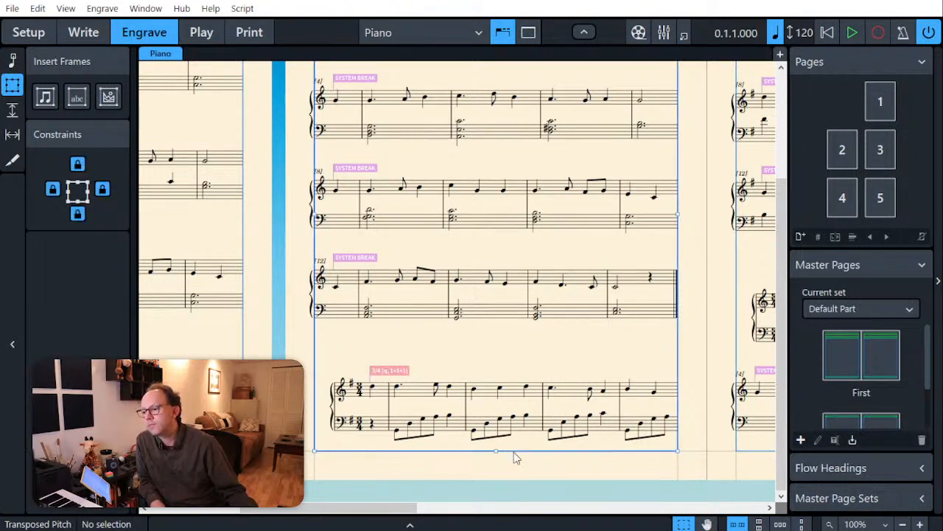
{"action": "left_click_drag", "start_coordinate": [496, 454], "coordinate": [496, 391]}
Step: Shorten the music frame on page 3 from below so it holds only the four systems of the arpeggio version in G
{"action": "left_click_drag", "start_coordinate": [406, 507], "coordinate": [542, 513]}
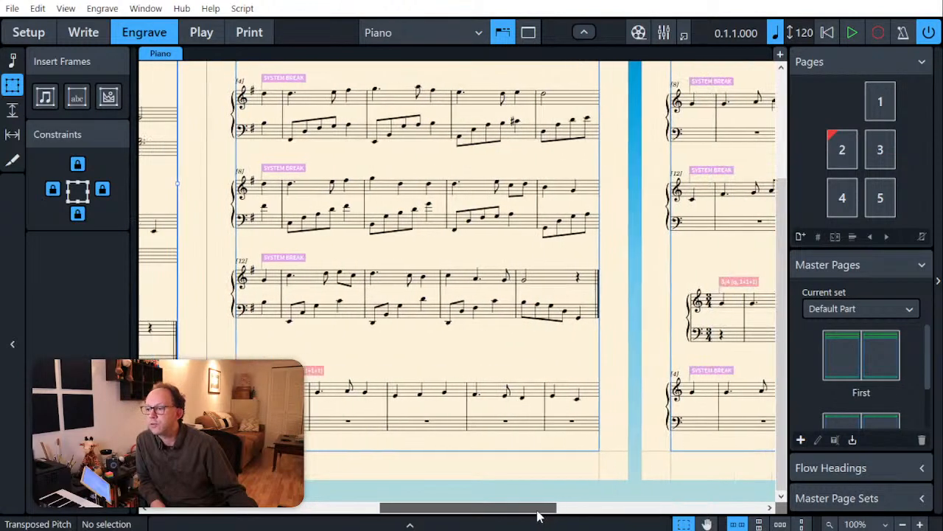
{"action": "left_click", "coordinate": [508, 451]}
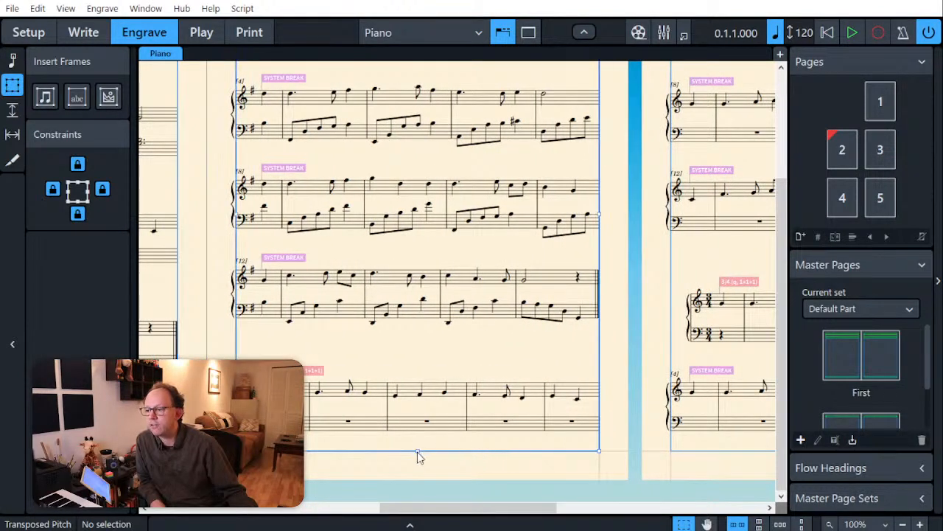
{"action": "left_click_drag", "start_coordinate": [417, 452], "coordinate": [418, 401]}
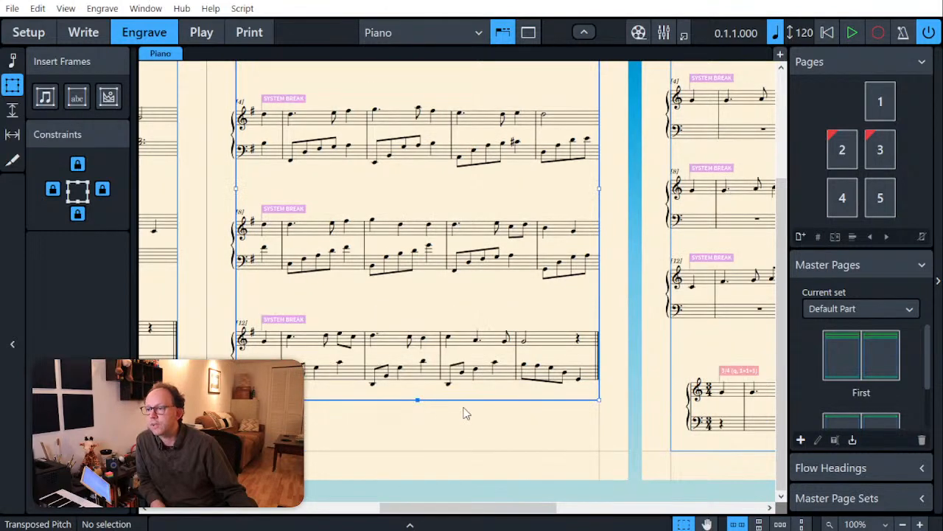
{"action": "scroll", "coordinate": [465, 414], "scroll_direction": "up", "scroll_amount": 2}
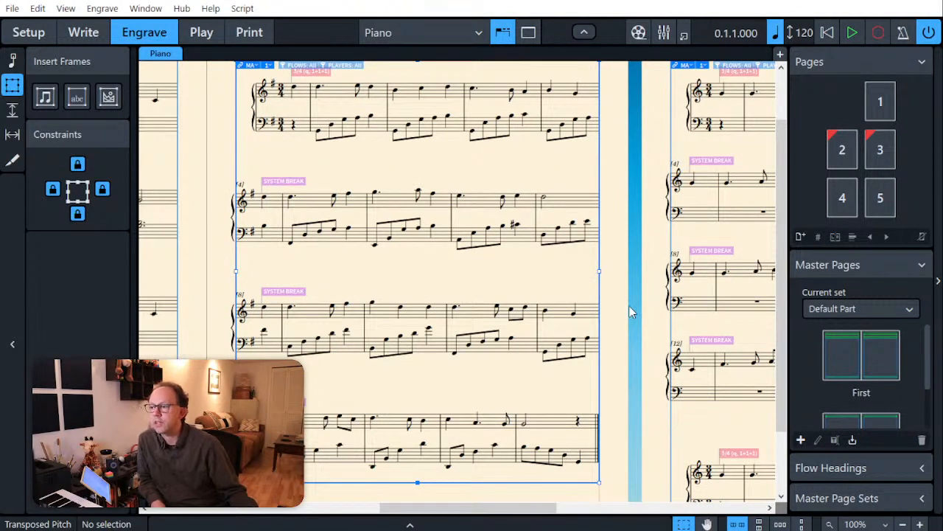
{"action": "left_click", "coordinate": [629, 306]}
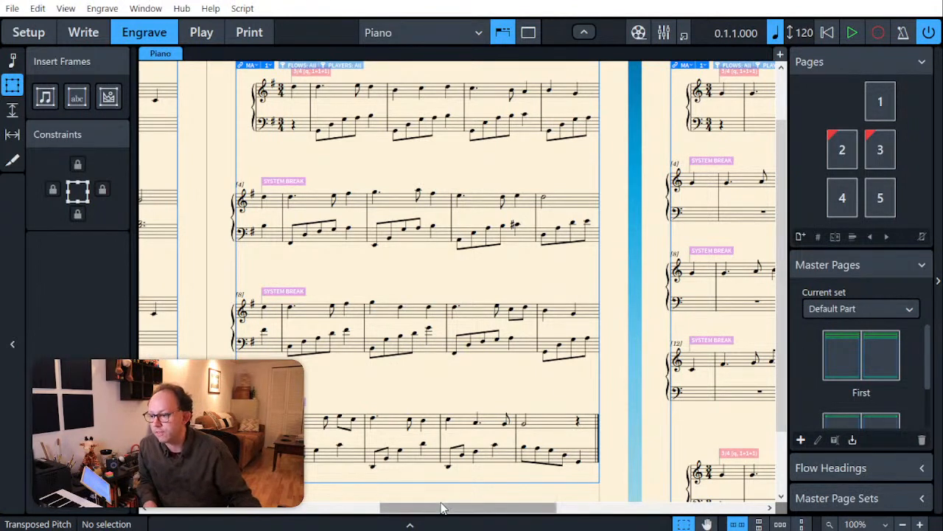
{"action": "left_click_drag", "start_coordinate": [442, 507], "coordinate": [407, 502]}
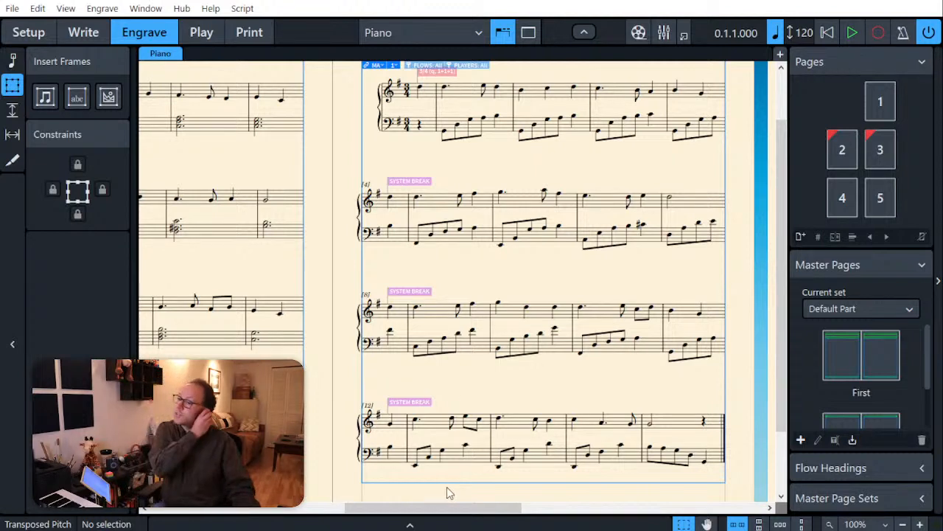
Step: Shorten the music frame on page 4 from below so it holds only the four systems of one melody version
{"action": "left_click_drag", "start_coordinate": [482, 516], "coordinate": [608, 530]}
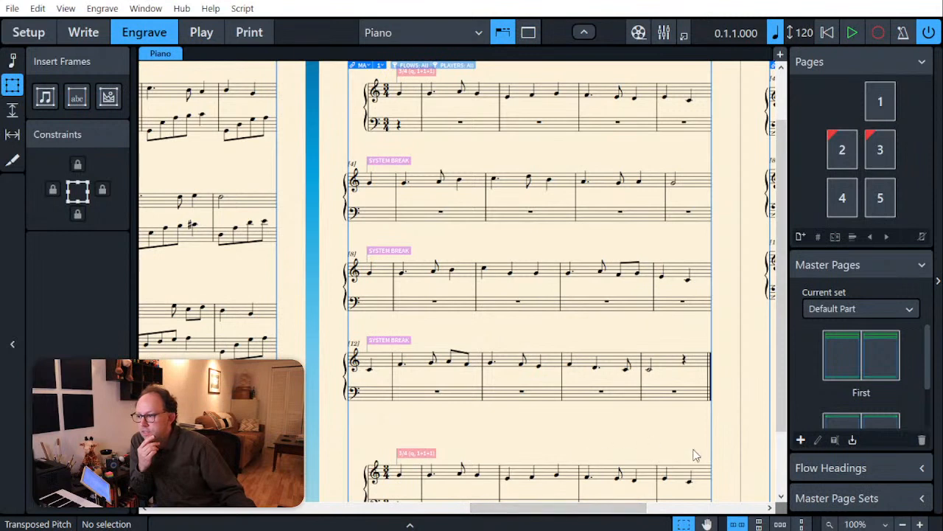
{"action": "scroll", "coordinate": [611, 444], "scroll_direction": "down", "scroll_amount": 2}
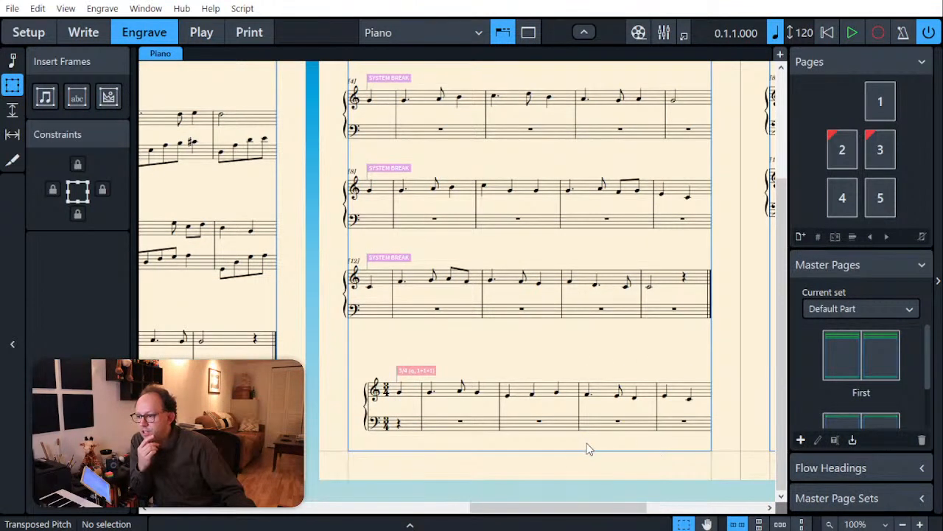
{"action": "left_click", "coordinate": [587, 455]}
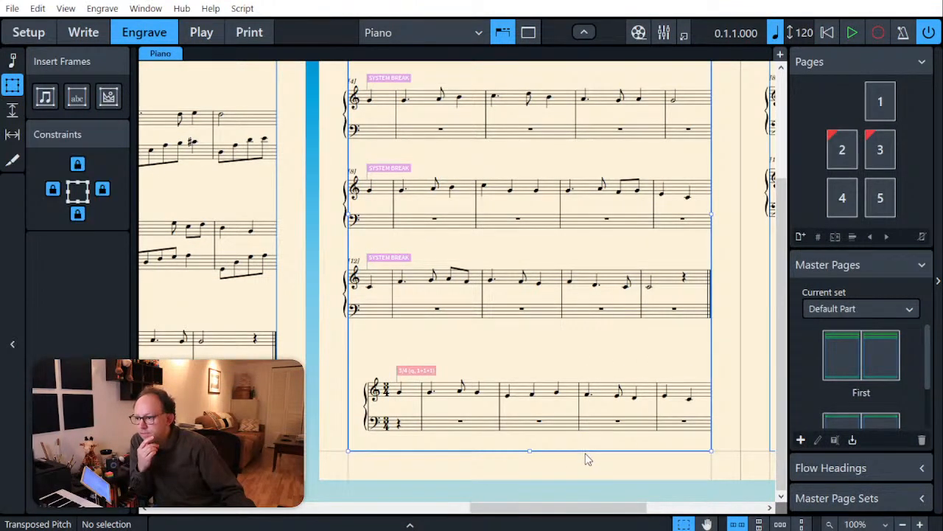
{"action": "left_click", "coordinate": [529, 451]}
{"action": "left_click_drag", "start_coordinate": [530, 450], "coordinate": [533, 384]}
{"action": "scroll", "coordinate": [658, 401], "scroll_direction": "up", "scroll_amount": 3}
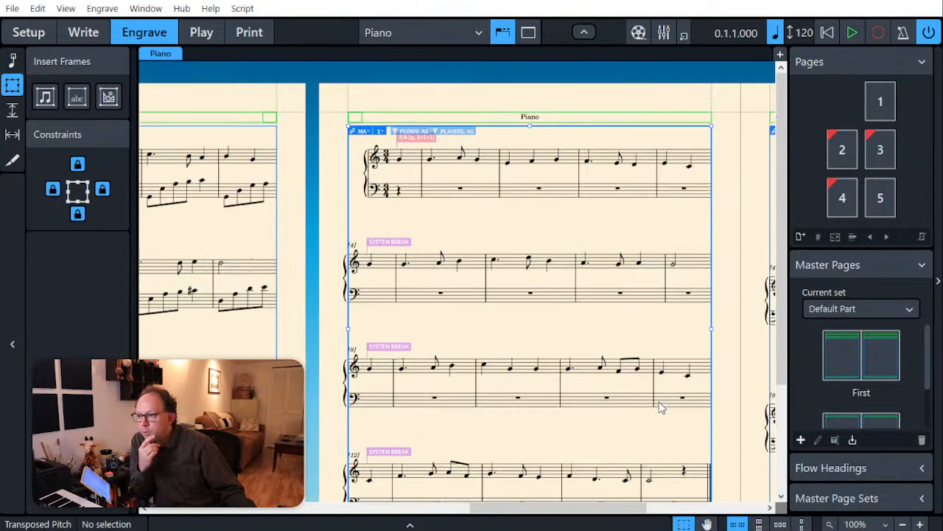
{"action": "scroll", "coordinate": [658, 406], "scroll_direction": "down", "scroll_amount": 1}
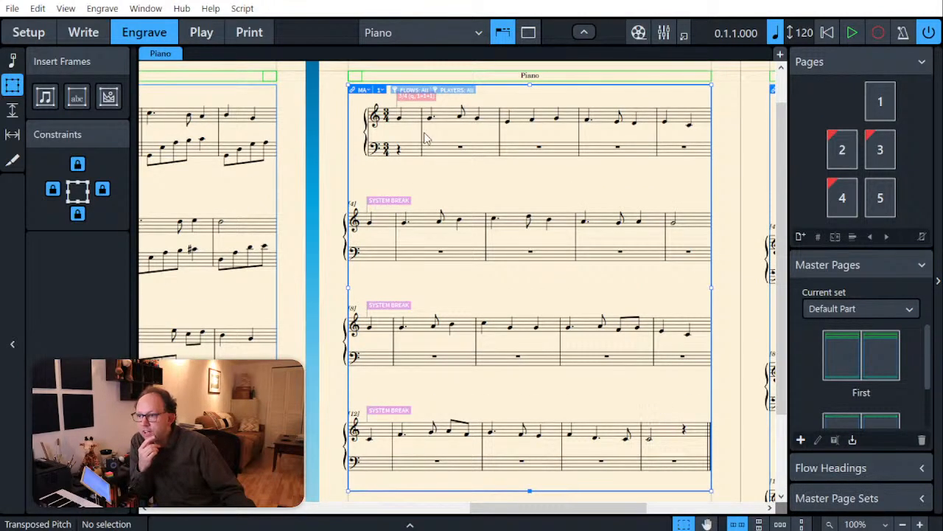
{"action": "key", "text": "Escape"}
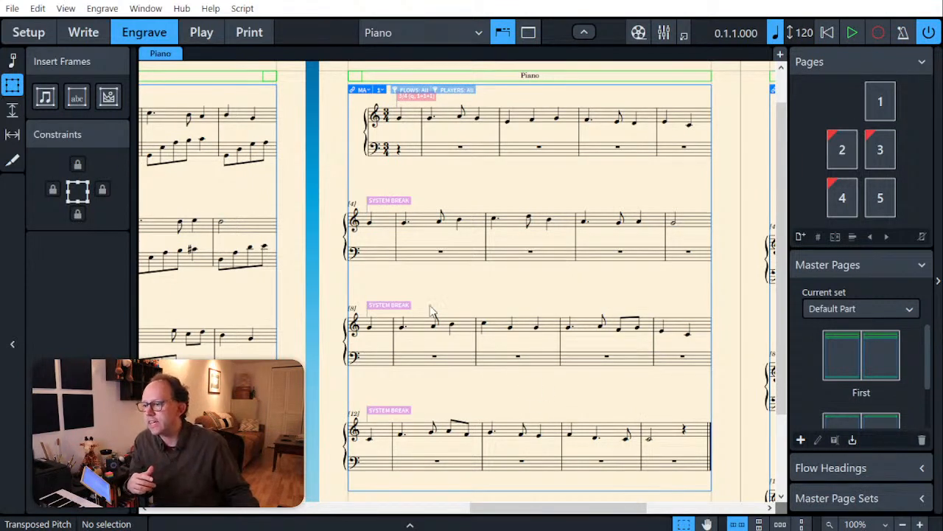
Step: Return to Write mode and raise the entire treble melody on page 4, bars 0 to 16, by a fourth
{"action": "left_click", "coordinate": [88, 33]}
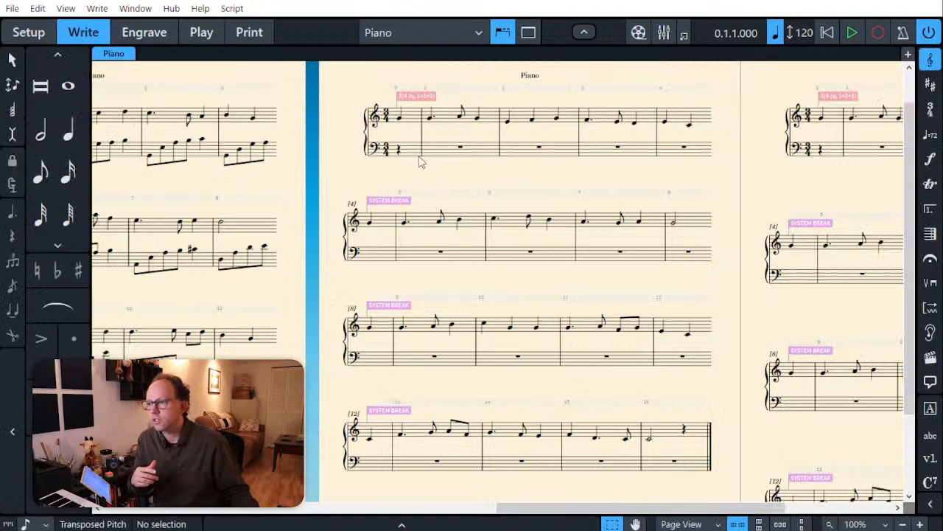
{"action": "left_click", "coordinate": [398, 118]}
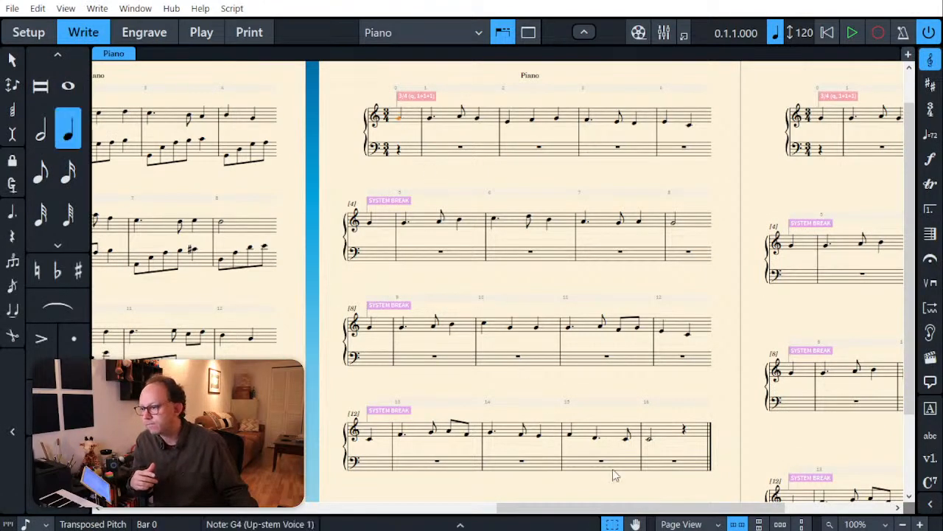
{"action": "left_click", "coordinate": [667, 432], "text": "shift"}
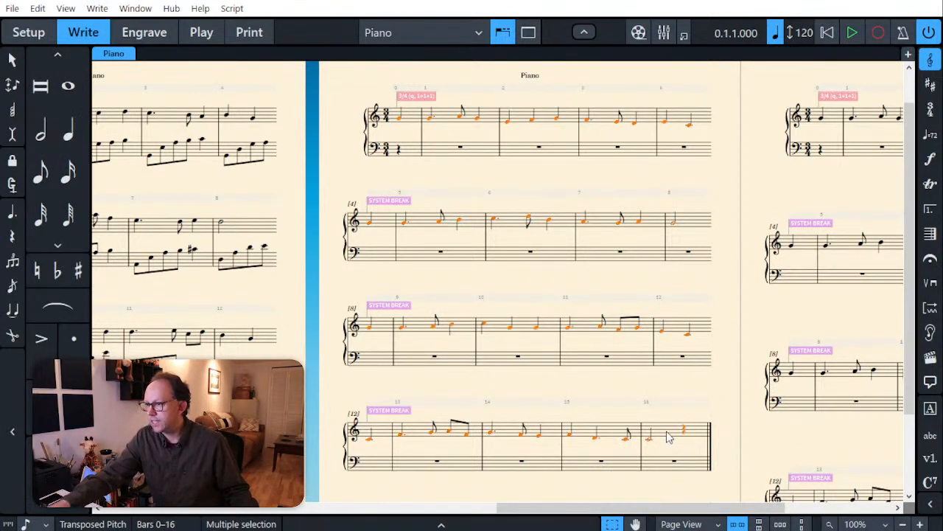
{"action": "key", "text": "f"}
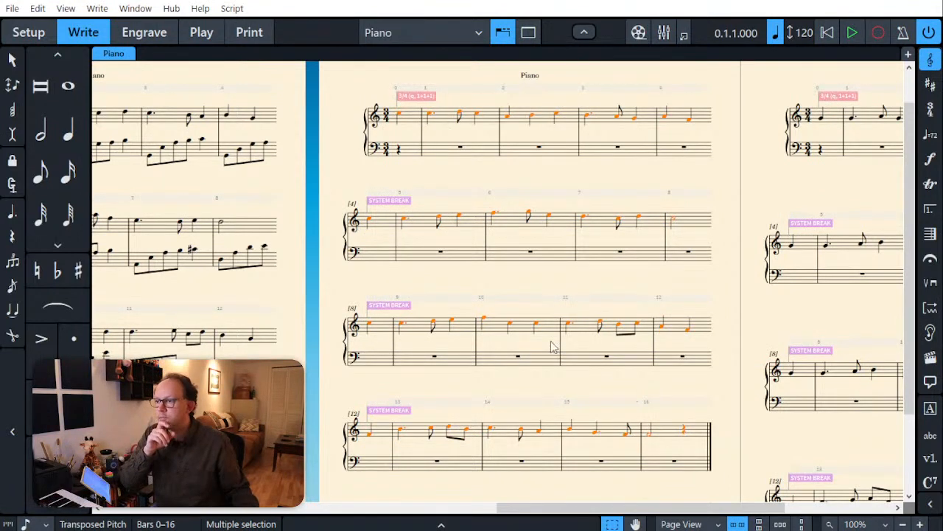
Step: Add an F major key signature at the start of the page 4 melody
{"action": "left_click", "coordinate": [384, 122]}
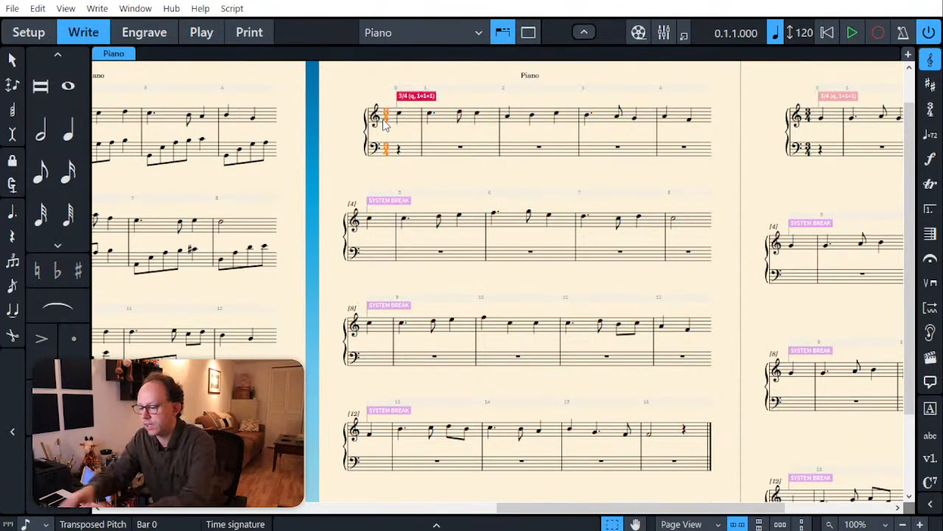
{"action": "key", "text": "shift+k"}
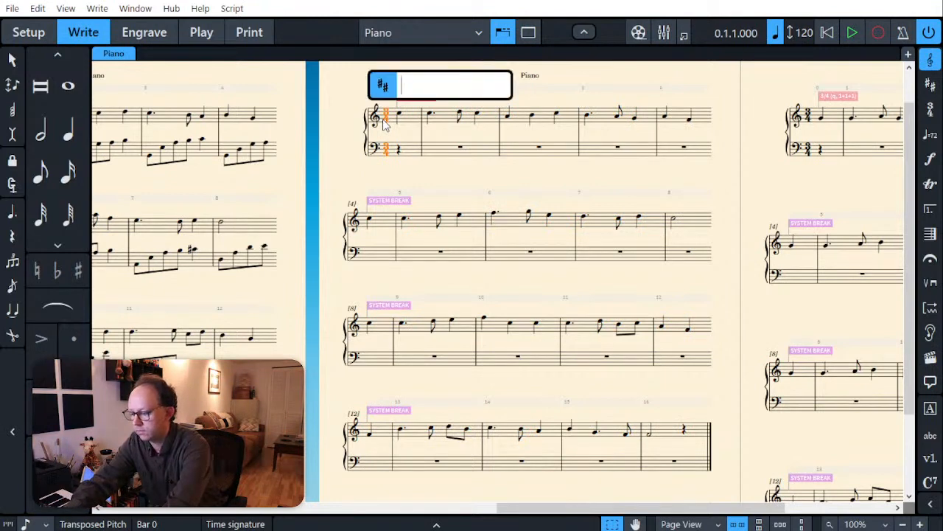
{"action": "type", "text": "F"}
{"action": "key", "text": "Return"}
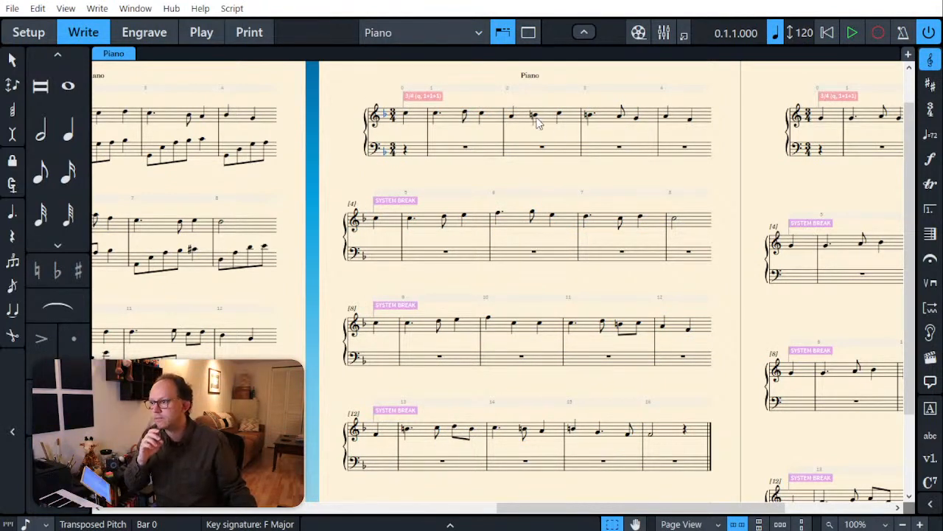
Step: Lower every B natural in the page 4 treble melody to B-flat, in bars 2, 3, 11, 13, 14 and 15
{"action": "left_click", "coordinate": [534, 116]}
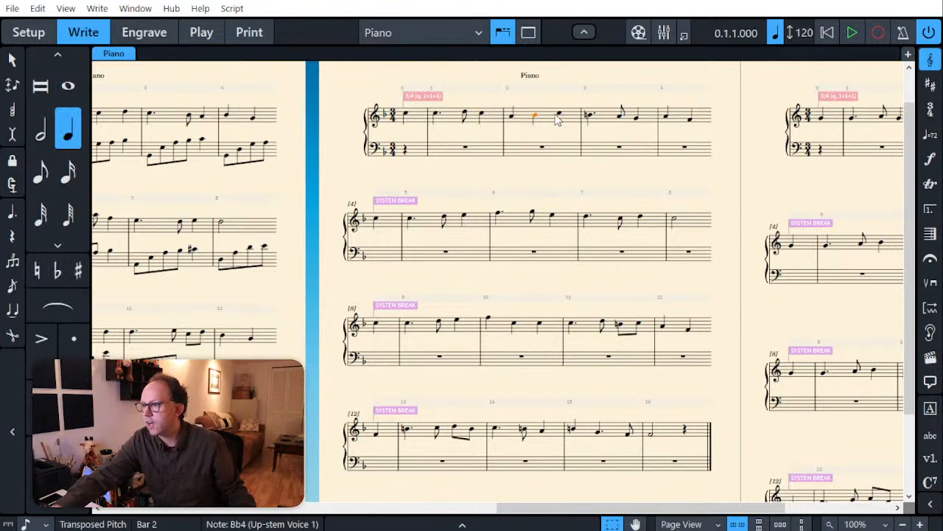
{"action": "left_click", "coordinate": [592, 117]}
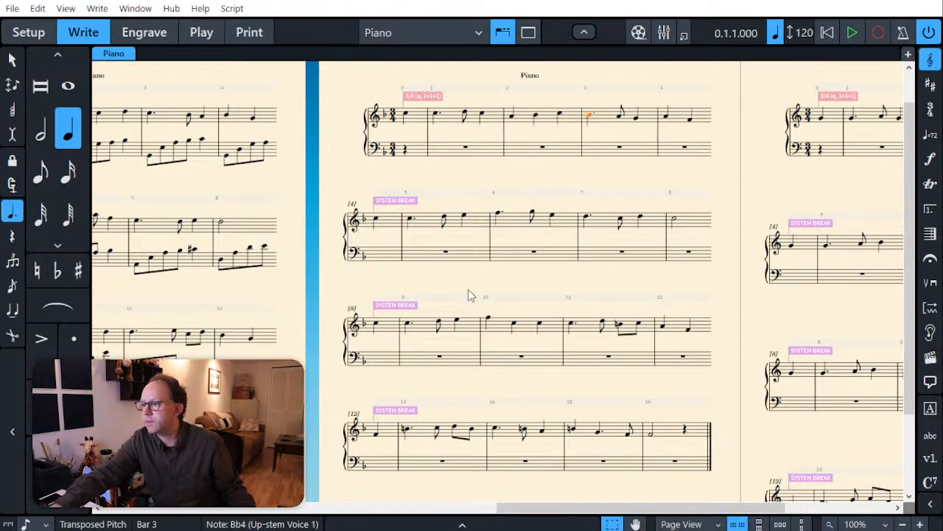
{"action": "left_click", "coordinate": [620, 326]}
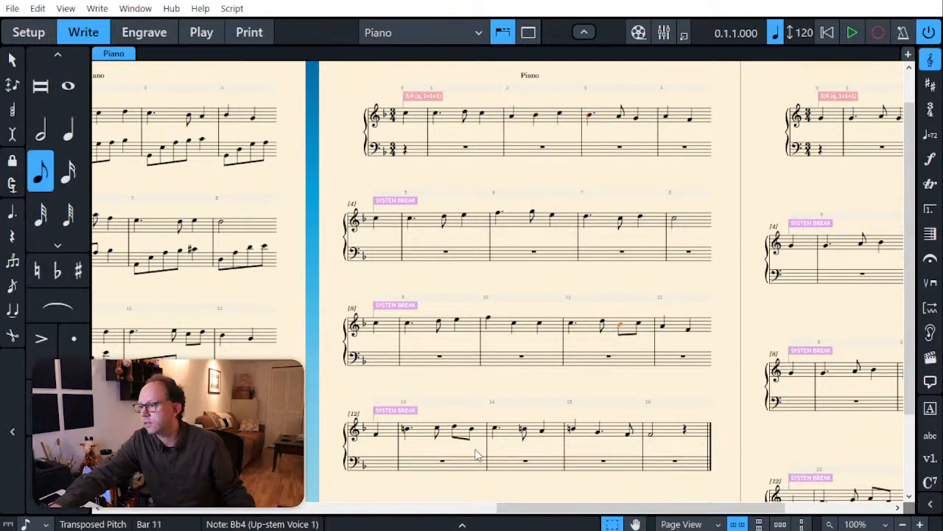
{"action": "left_click", "coordinate": [523, 431]}
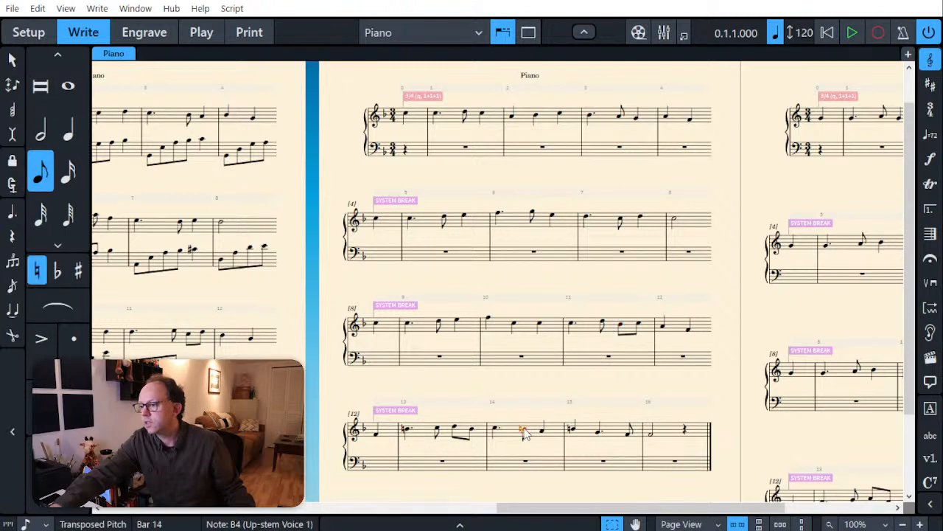
{"action": "left_click", "coordinate": [574, 430]}
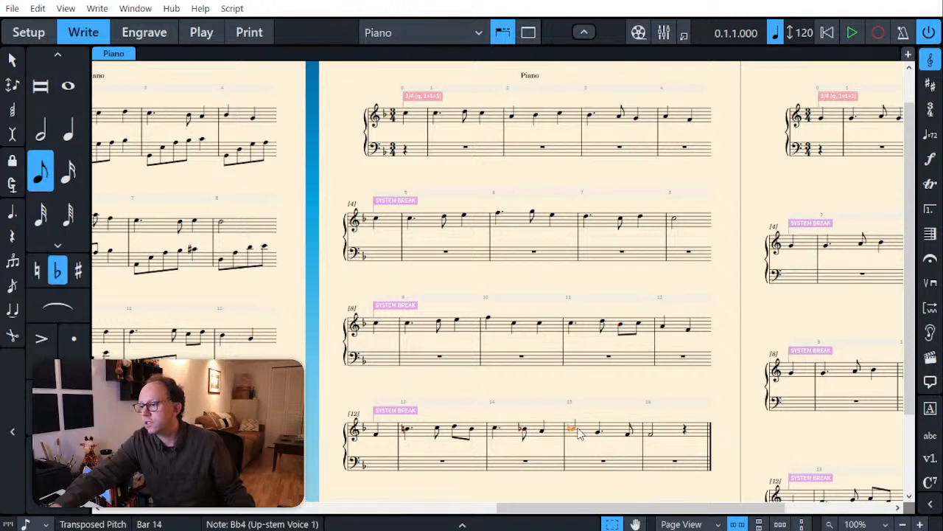
{"action": "left_click", "coordinate": [405, 430]}
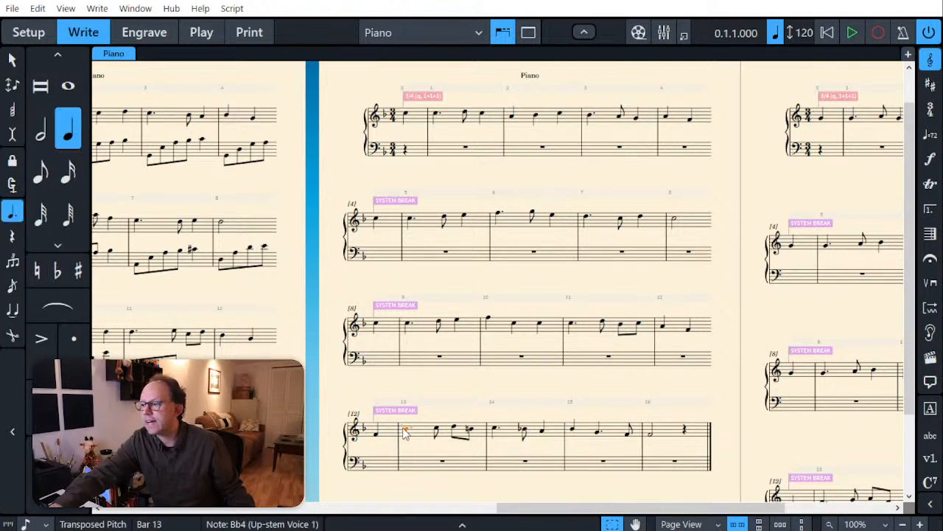
{"action": "left_click", "coordinate": [471, 432]}
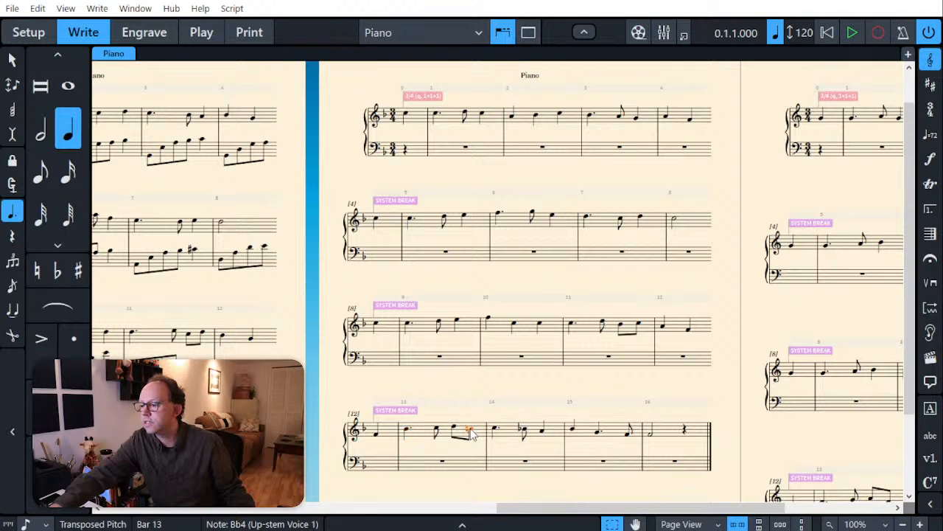
{"action": "left_click", "coordinate": [481, 388]}
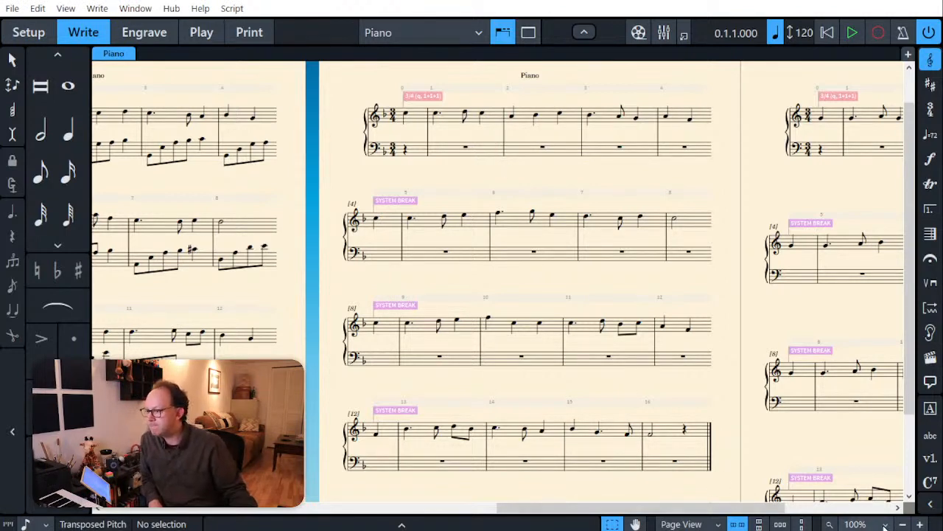
Step: Enter a dotted half note E-flat 3 in the bass staff at bar 3
{"action": "left_click", "coordinate": [882, 446]}
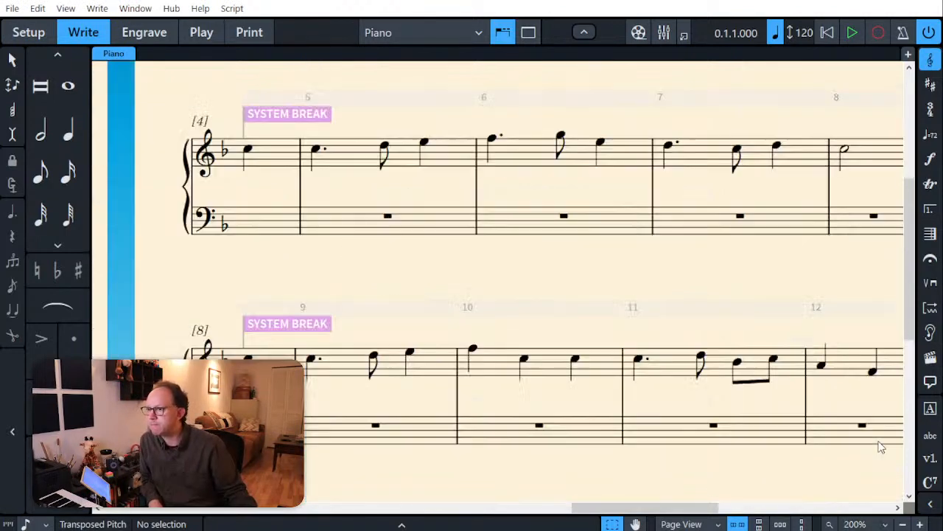
{"action": "left_click_drag", "start_coordinate": [623, 508], "coordinate": [633, 508]}
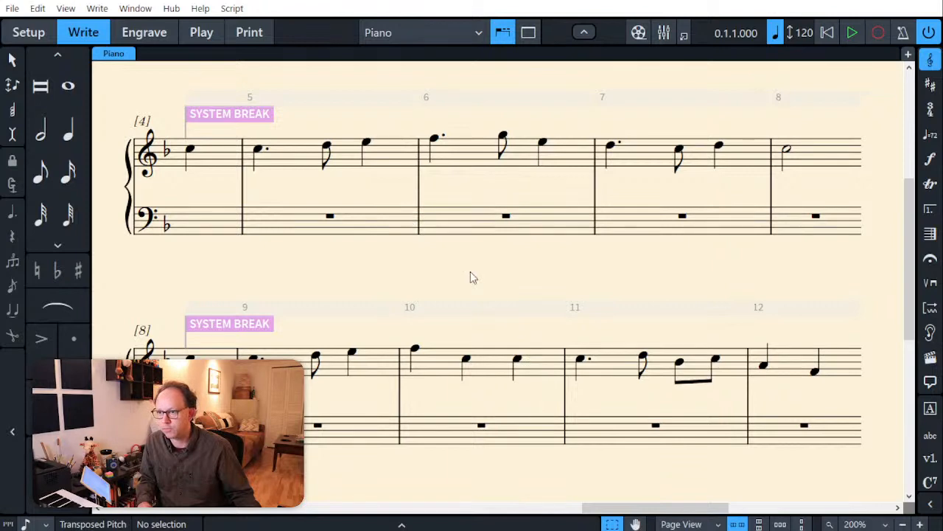
{"action": "scroll", "coordinate": [473, 277], "scroll_direction": "up", "scroll_amount": 3}
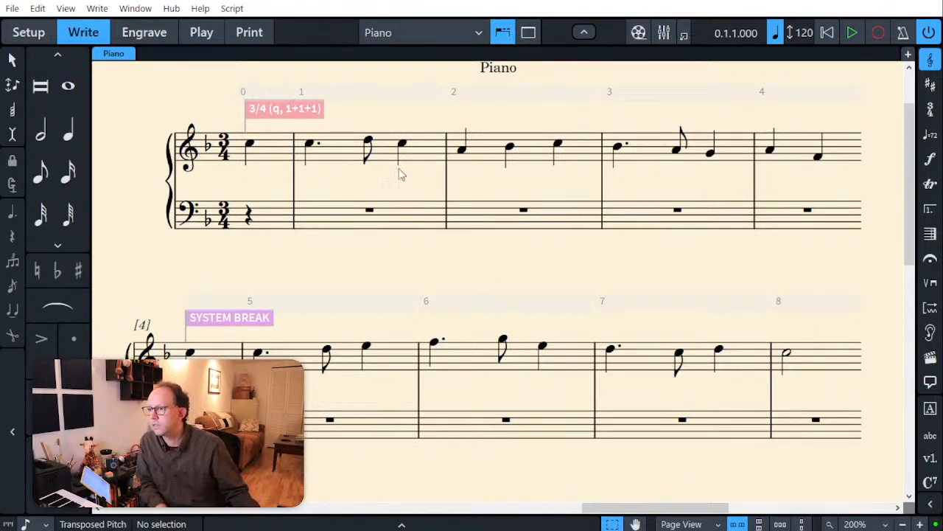
{"action": "left_click", "coordinate": [626, 220]}
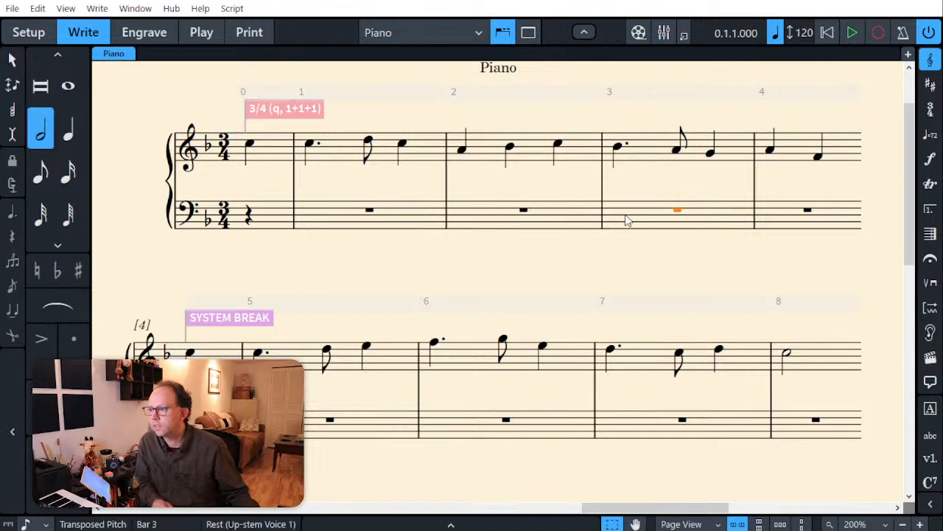
{"action": "key", "text": "Return"}
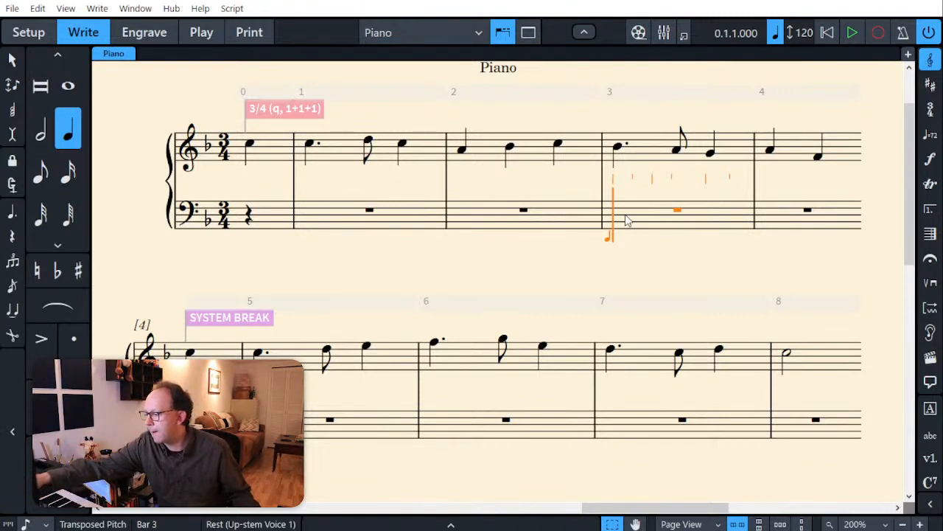
{"action": "key", "text": "6"}
{"action": "key", "text": "period"}
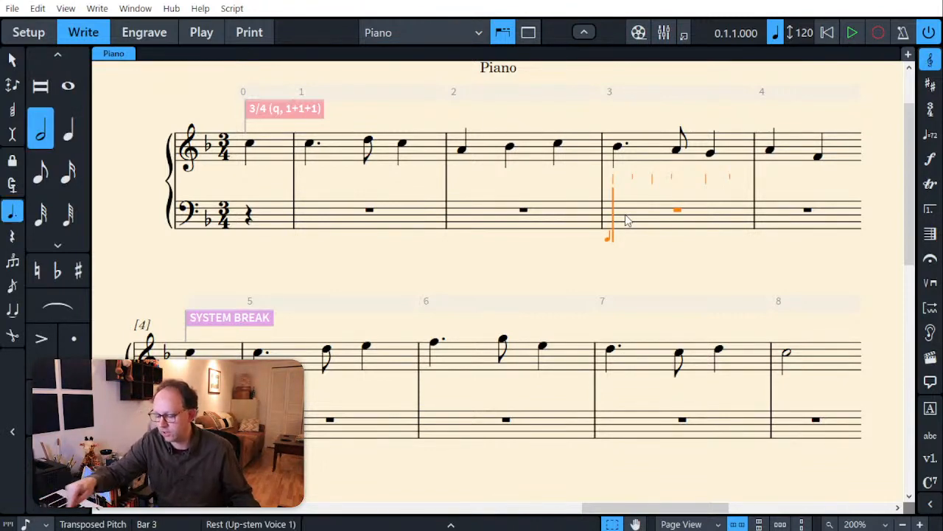
{"action": "key", "text": "Escape"}
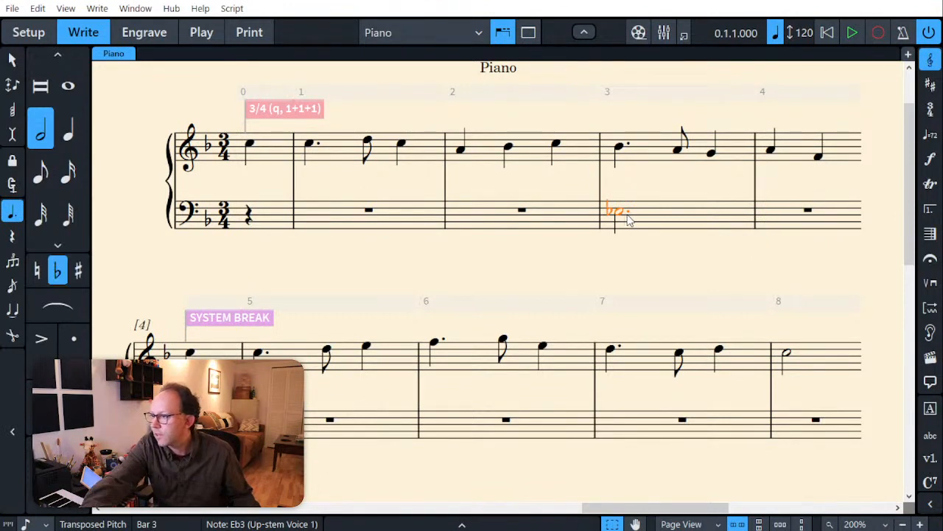
{"action": "left_click", "coordinate": [628, 261]}
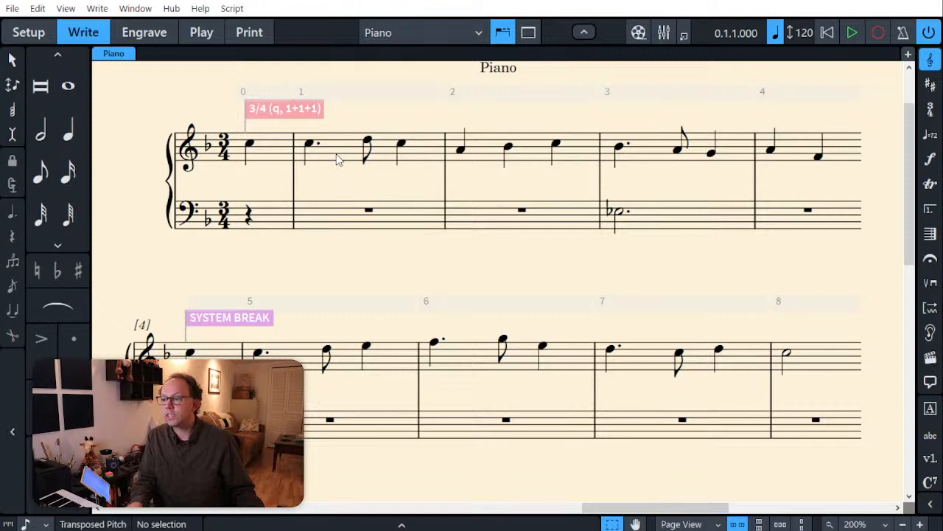
Step: Enter a dotted half-note chord of Bb2 and Ab3 in the bass staff at bar 1
{"action": "left_click", "coordinate": [309, 219]}
{"action": "key", "text": "shift+n"}
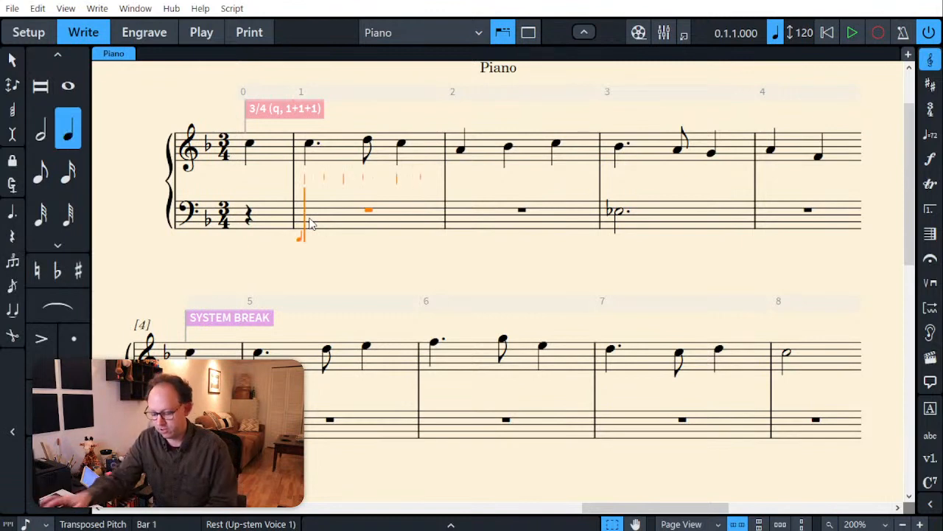
{"action": "key", "text": "6"}
{"action": "key", "text": "period"}
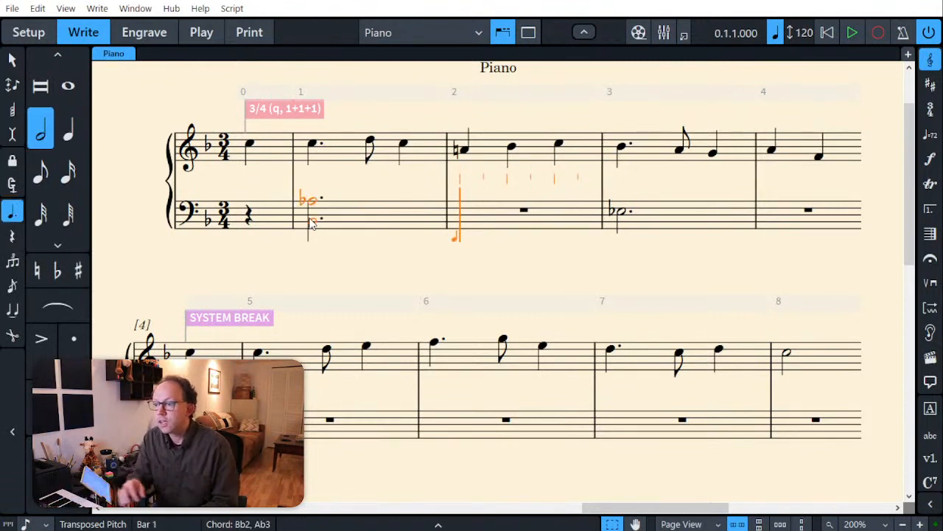
{"action": "key", "text": "Escape"}
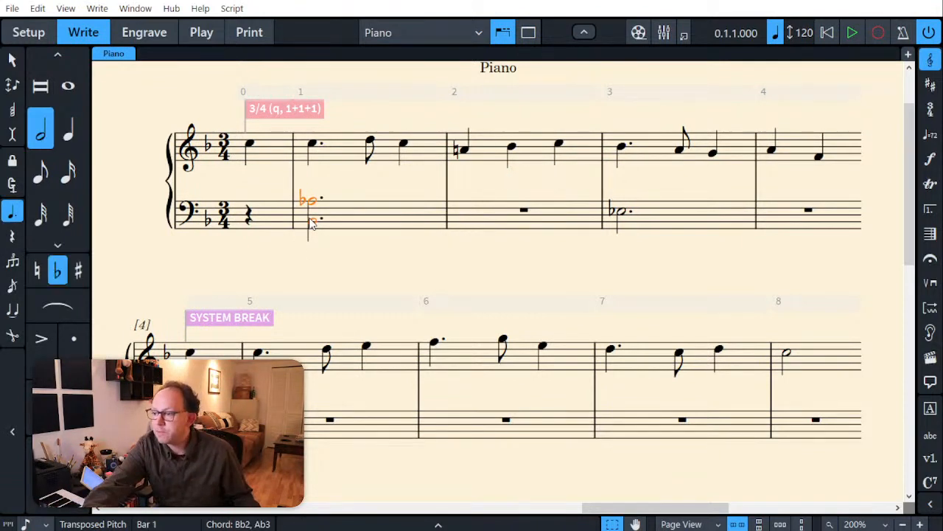
Step: Add a dotted half-note chord of C4, Db4 and F4 beneath the treble melody in bar 1
{"action": "left_click", "coordinate": [323, 158]}
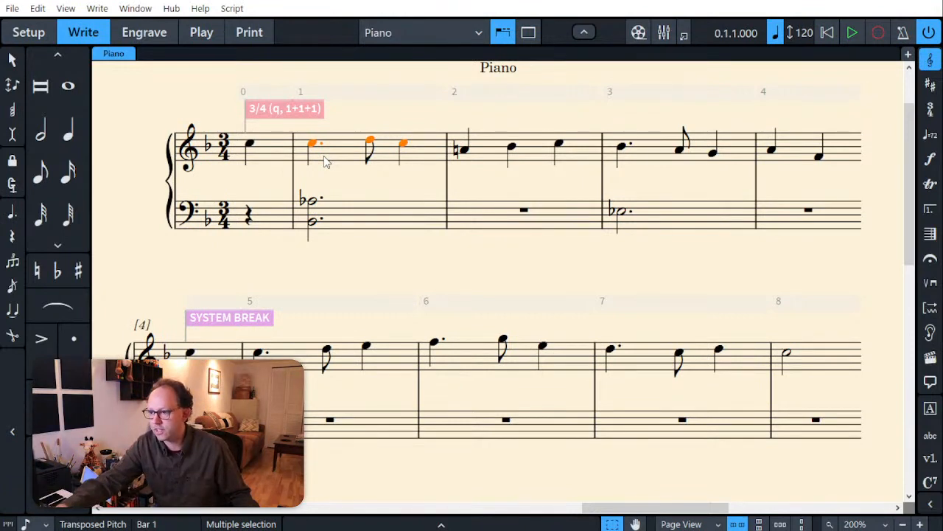
{"action": "key", "text": "shift+n"}
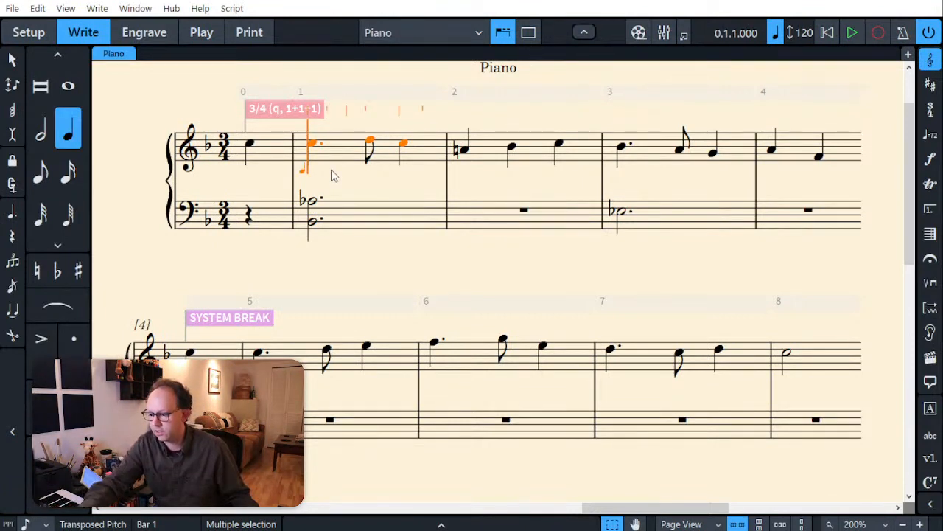
{"action": "key", "text": "q"}
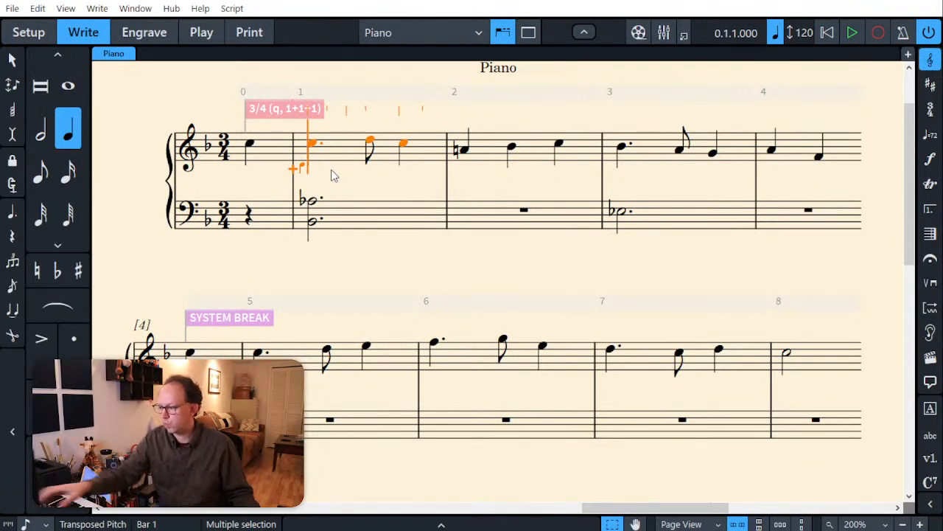
{"action": "key", "text": "6"}
{"action": "key", "text": "period"}
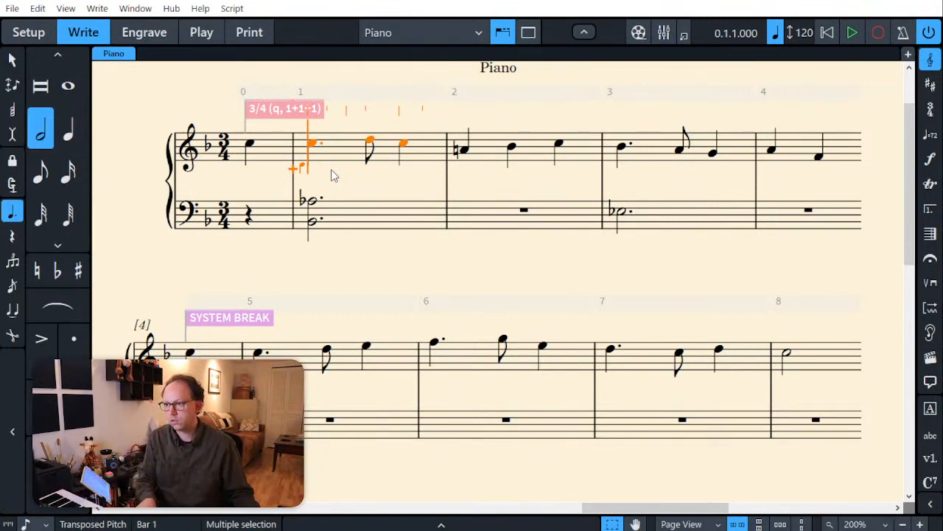
{"action": "key", "text": "Escape"}
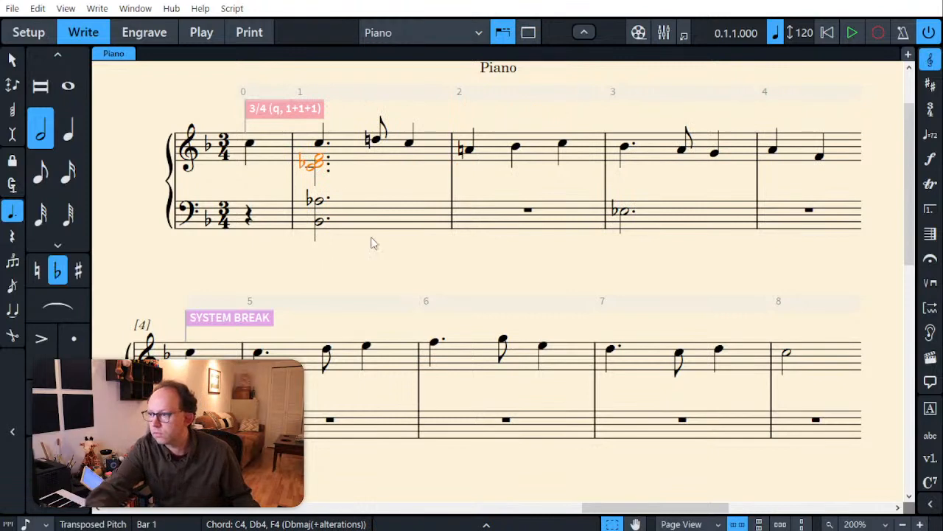
{"action": "left_click", "coordinate": [378, 247]}
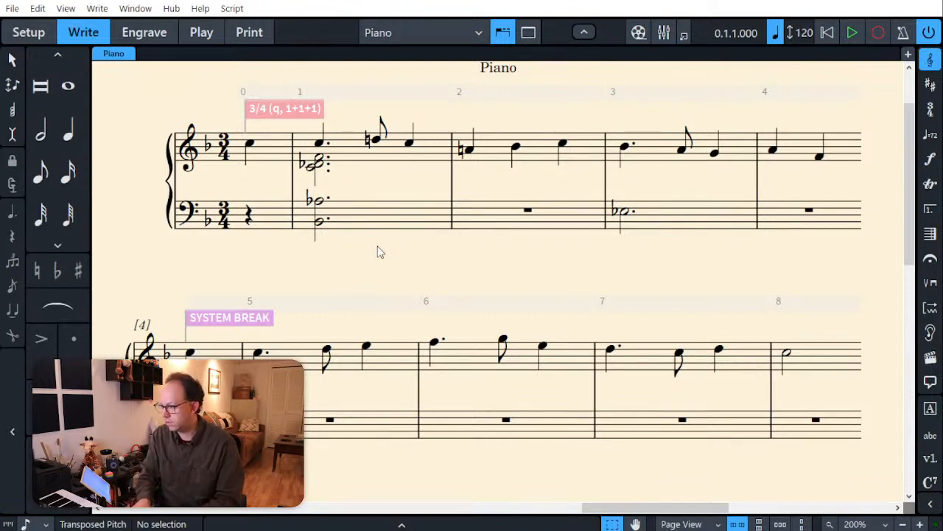
Step: Replace the bass chord in bar 1 with a dotted half-note chord of Bb2, F3 and Ab3
{"action": "left_click", "coordinate": [317, 208]}
{"action": "key", "text": "shift+n"}
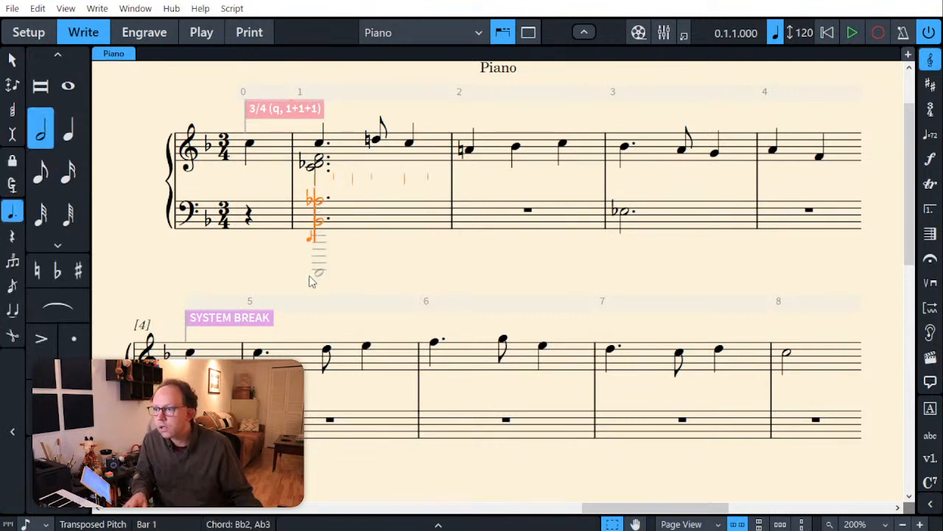
{"action": "key", "text": "Escape"}
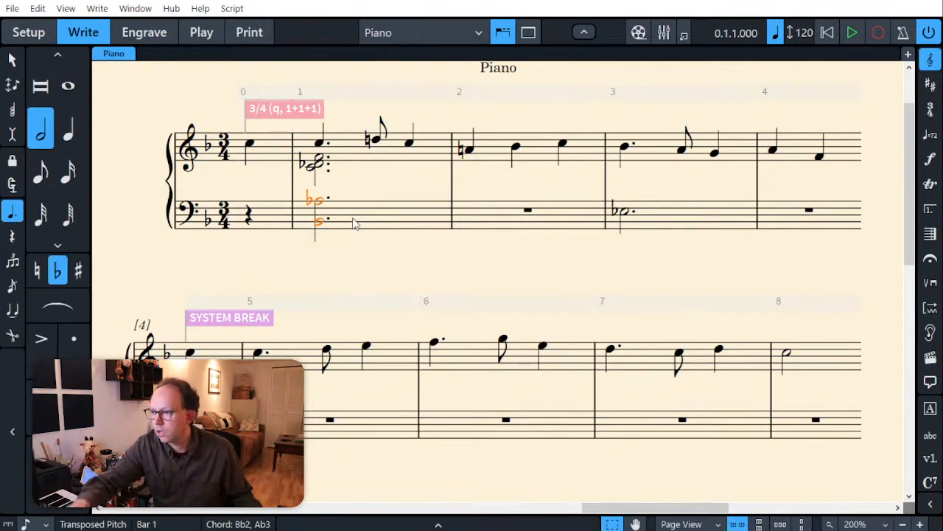
{"action": "key", "text": "Delete"}
{"action": "key", "text": "shift+n"}
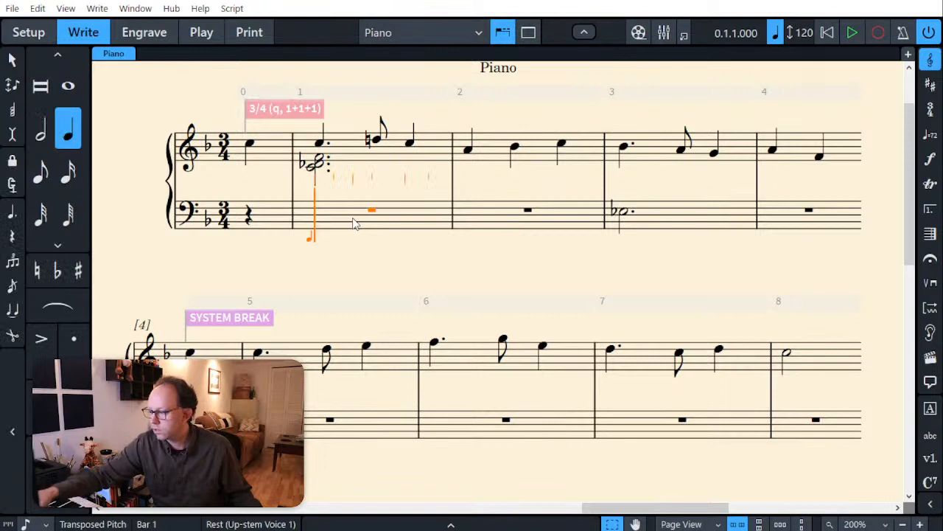
{"action": "key", "text": "6"}
{"action": "key", "text": "period"}
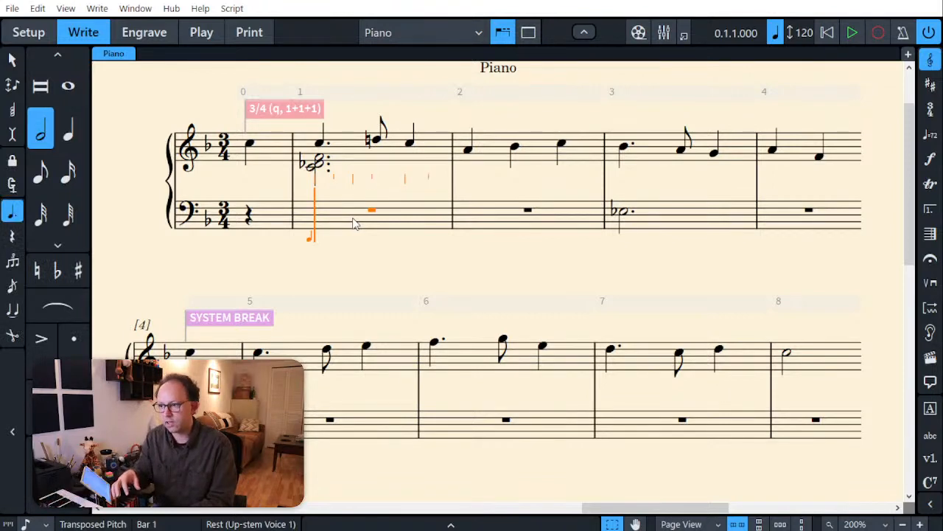
{"action": "key", "text": "Escape"}
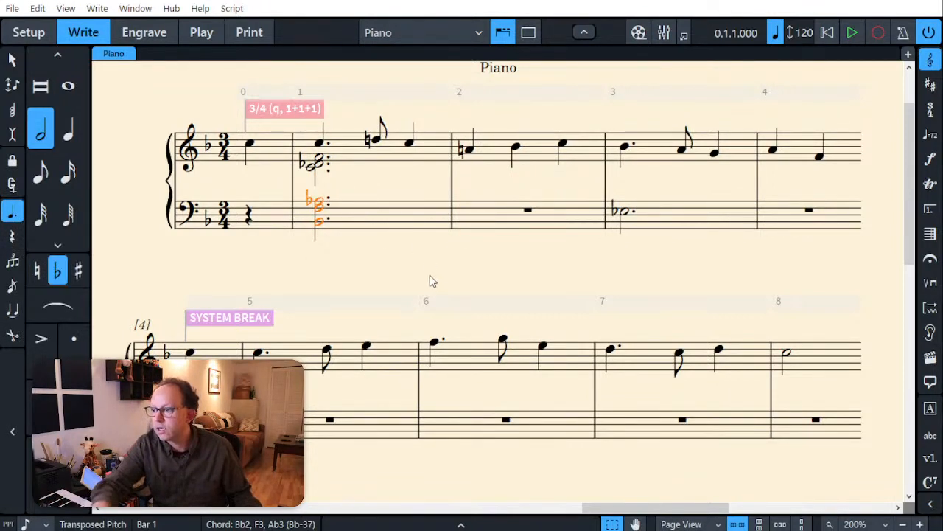
{"action": "left_click", "coordinate": [432, 282]}
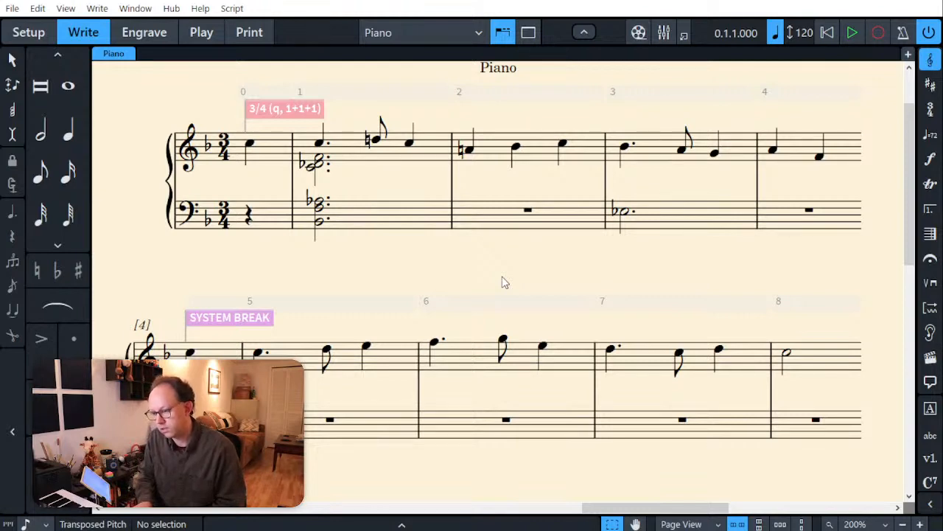
Step: Enter a dotted half-note chord of A2, E3 and G3 in the bass staff at bar 2
{"action": "left_click", "coordinate": [492, 212]}
{"action": "key", "text": "Return"}
{"action": "key", "text": "7"}
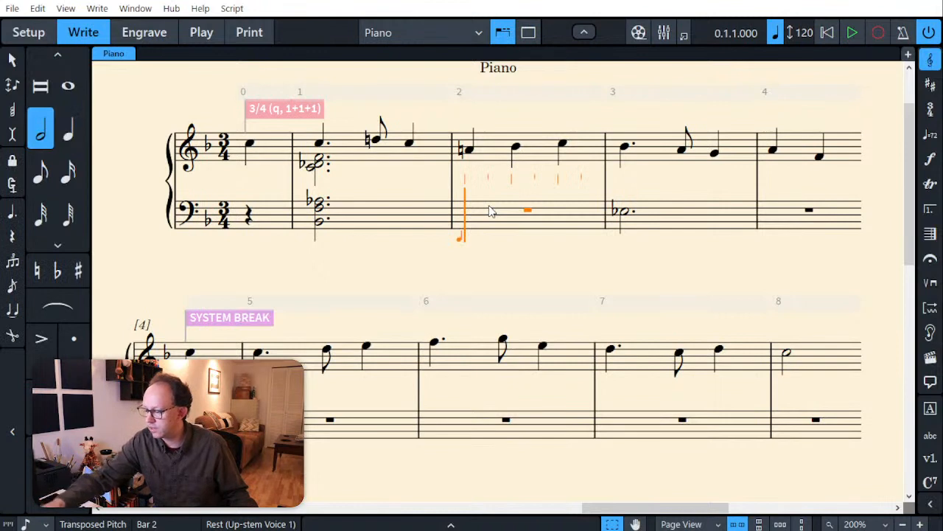
{"action": "key", "text": "period"}
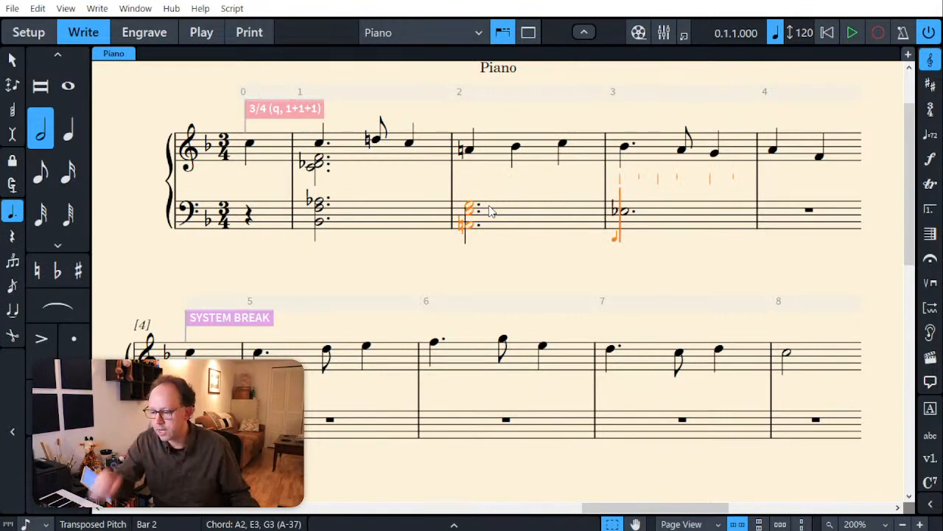
Step: Add a dotted half-note chord of C4, E4 and G4 beneath the treble melody in bar 2
{"action": "key", "text": "Up"}
{"action": "key", "text": "Left"}
{"action": "key", "text": "Left"}
{"action": "key", "text": "Left"}
{"action": "key", "text": "Left"}
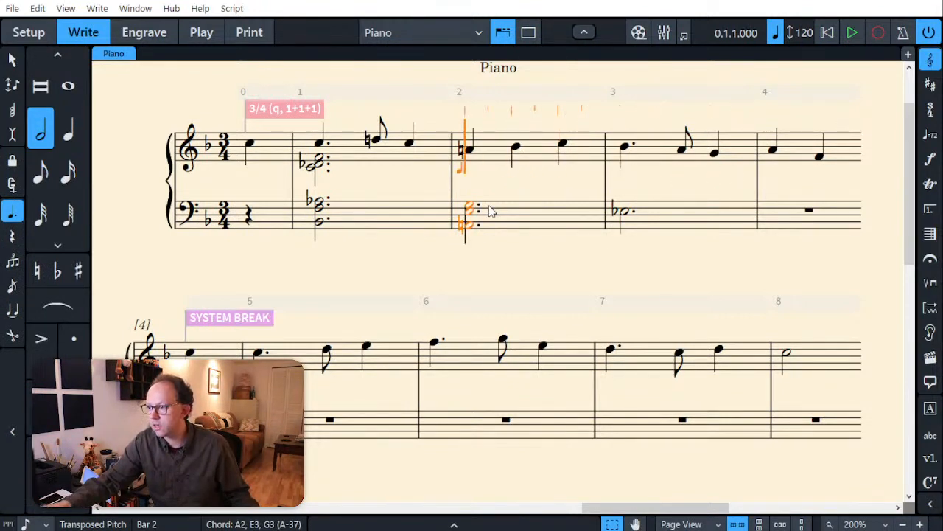
{"action": "key", "text": "Right"}
{"action": "key", "text": "v"}
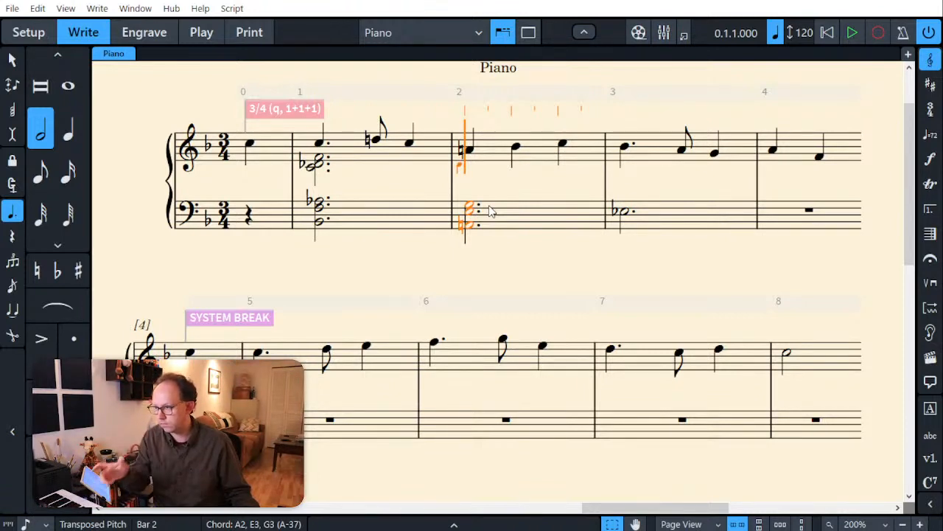
{"action": "key", "text": "period"}
{"action": "key", "text": "period"}
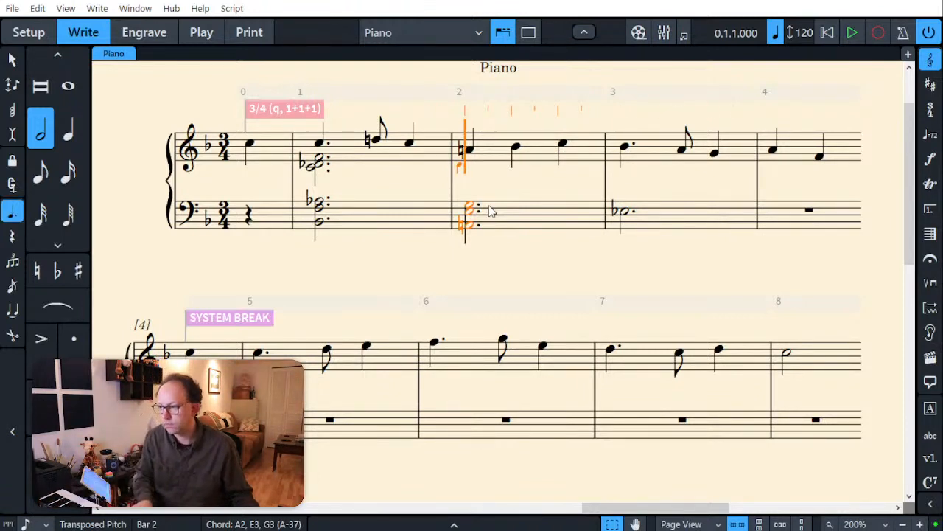
{"action": "key", "text": "Escape"}
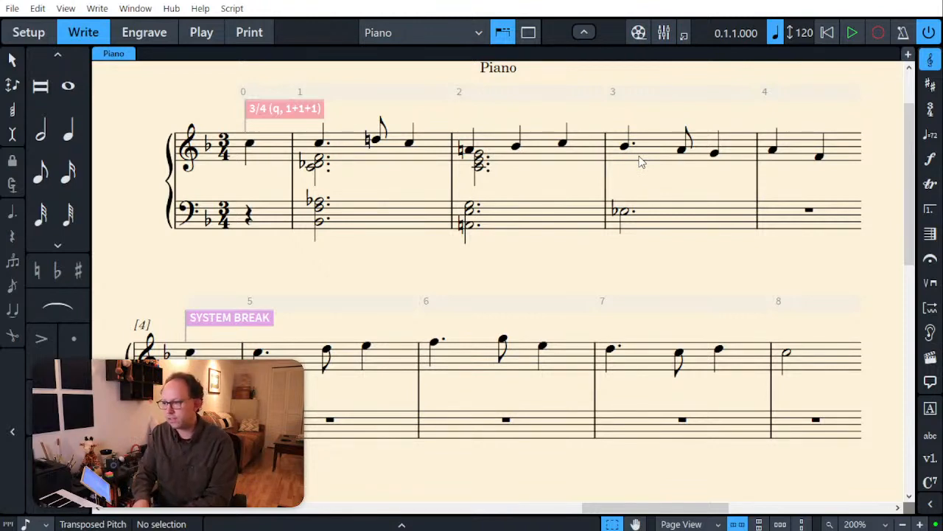
Step: Replace the bass note in bar 3 with a dotted half-note chord of Eb3 and Bb3
{"action": "left_click", "coordinate": [645, 228]}
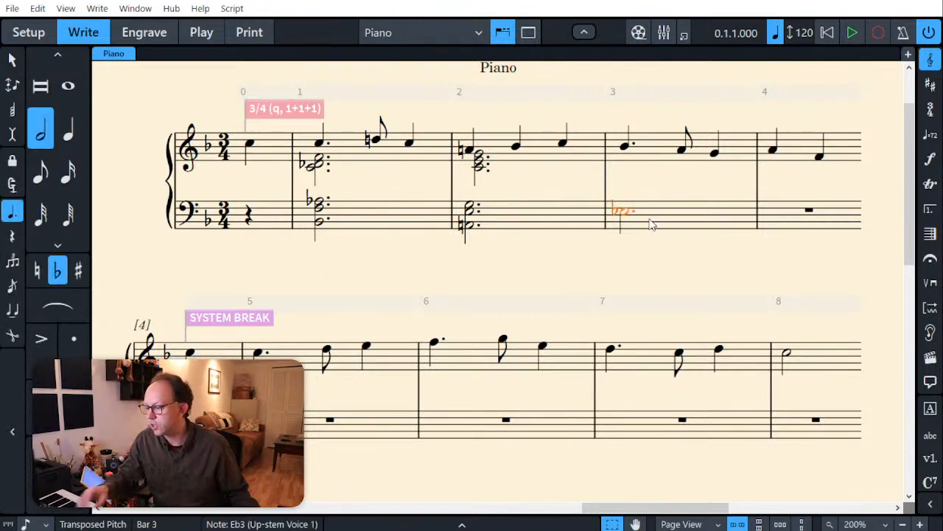
{"action": "key", "text": "Delete"}
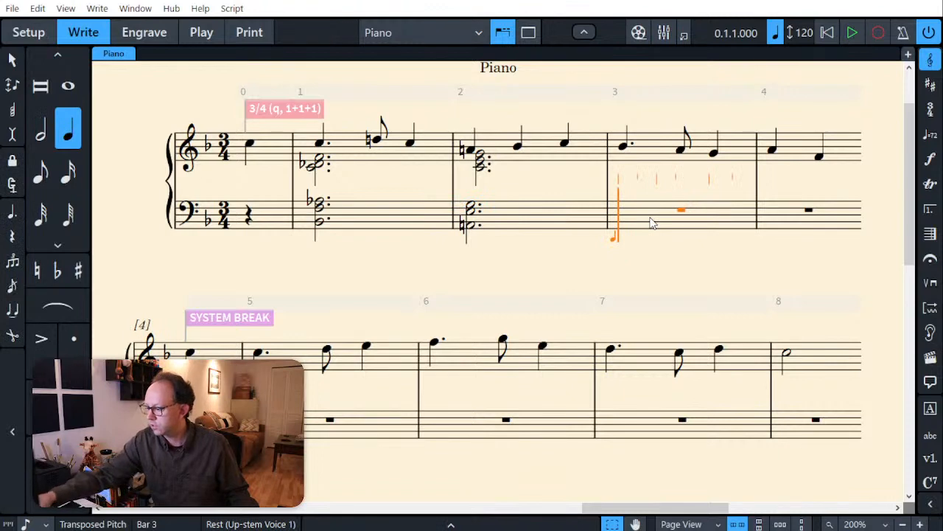
{"action": "key", "text": "6"}
{"action": "key", "text": "period"}
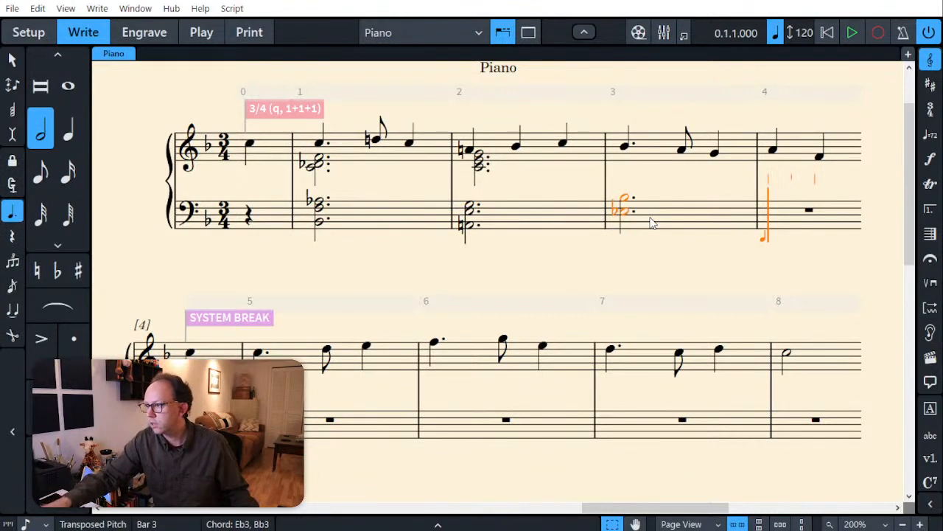
Step: Add a dotted half-note chord of C4, Db4 and F4 beneath the treble melody in bar 3
{"action": "key", "text": "Up"}
{"action": "key", "text": "Left"}
{"action": "key", "text": "Left"}
{"action": "key", "text": "Left"}
{"action": "key", "text": "Left"}
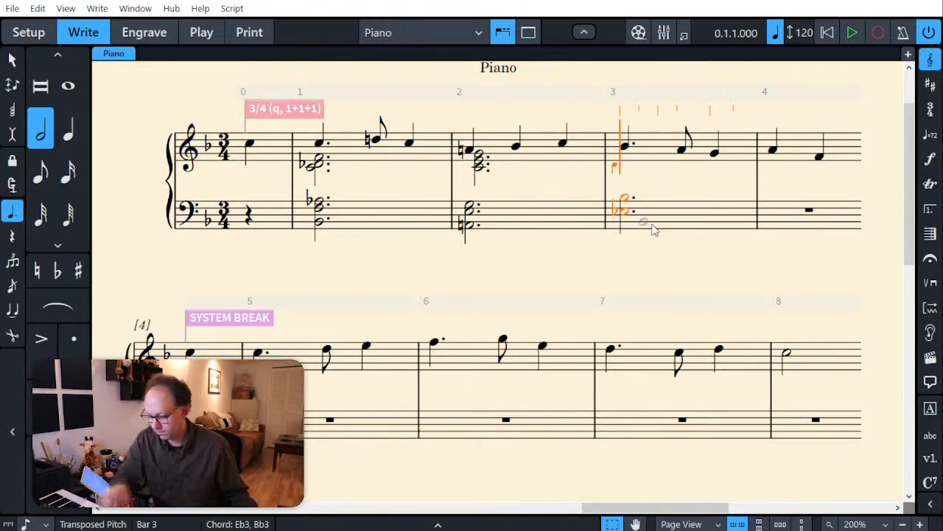
{"action": "key", "text": "Escape"}
{"action": "key", "text": "Escape"}
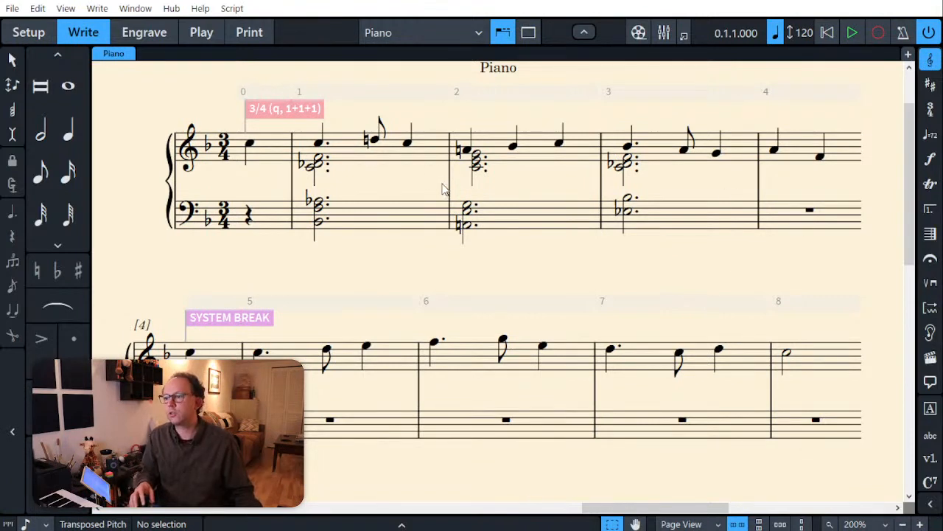
Step: Try lowering the eighth-note D5 in the bar 1 melody to D-flat, and restore it to D natural
{"action": "left_click", "coordinate": [373, 140]}
{"action": "key", "text": "minus"}
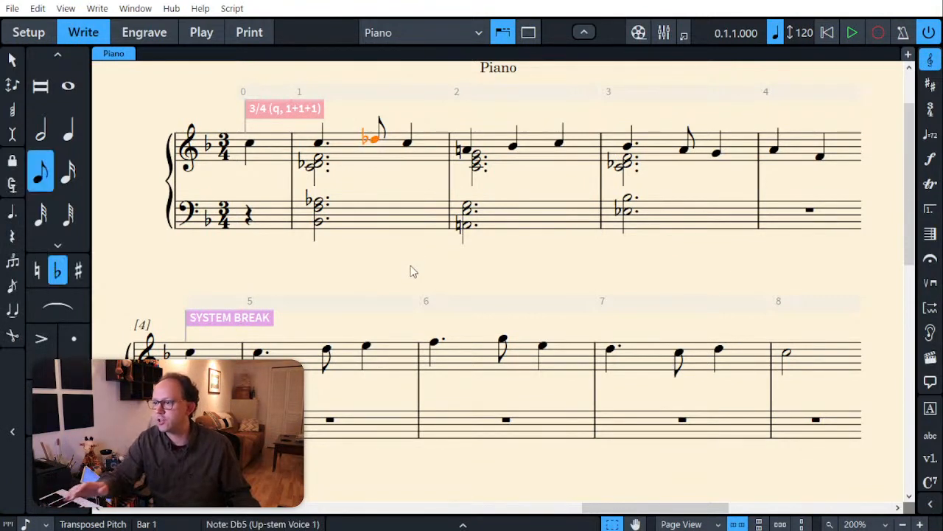
{"action": "key", "text": "Escape"}
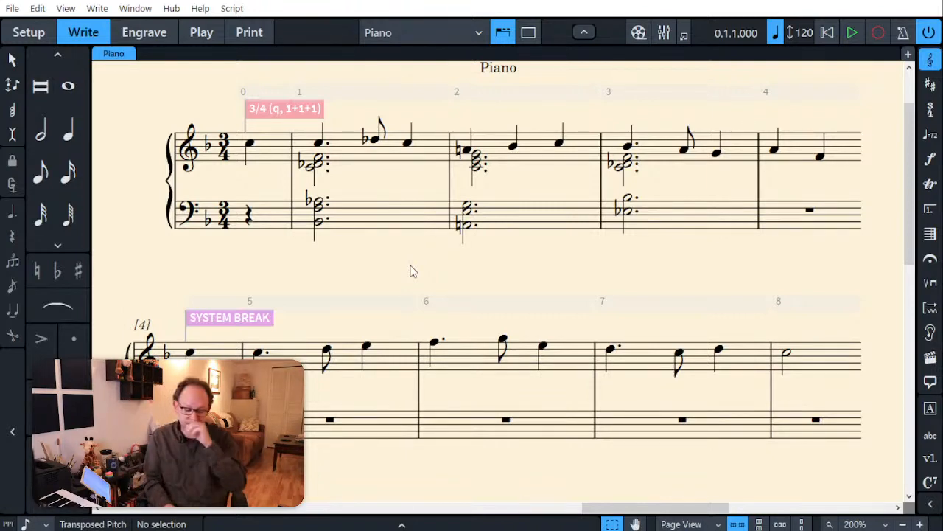
{"action": "left_click", "coordinate": [373, 140]}
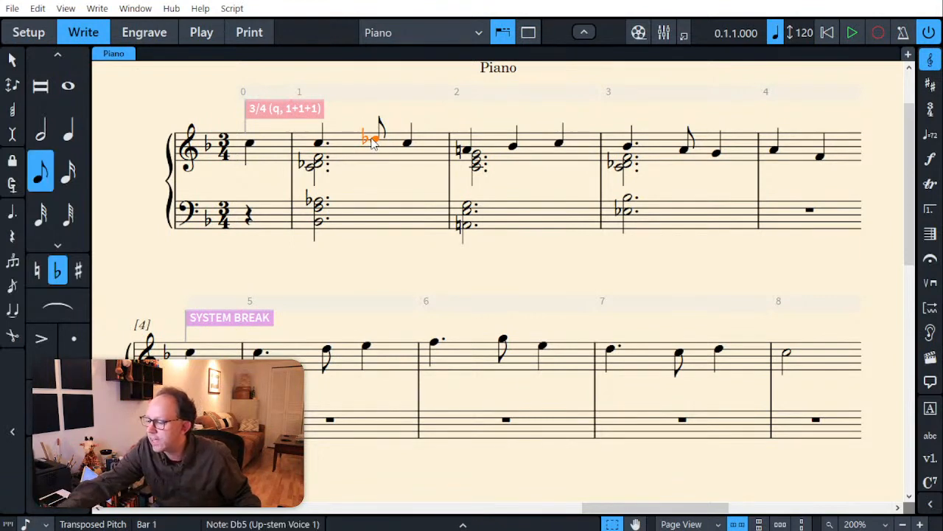
{"action": "key", "text": "0"}
{"action": "left_click", "coordinate": [374, 266]}
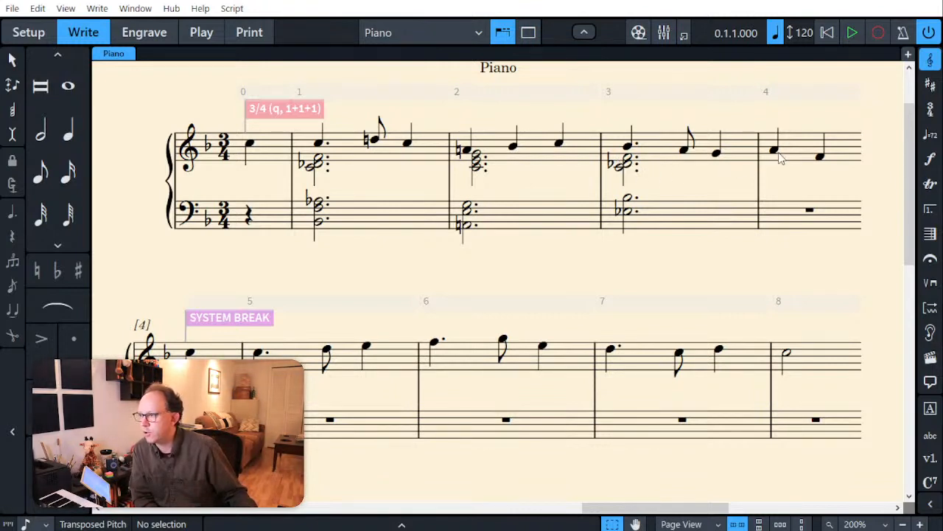
Step: Add quarter-note chords of C4, Db4, F4 and Gb3, Bb3, C4 beneath the first two melody notes of bar 4
{"action": "left_click", "coordinate": [800, 159]}
{"action": "key", "text": "shift+n"}
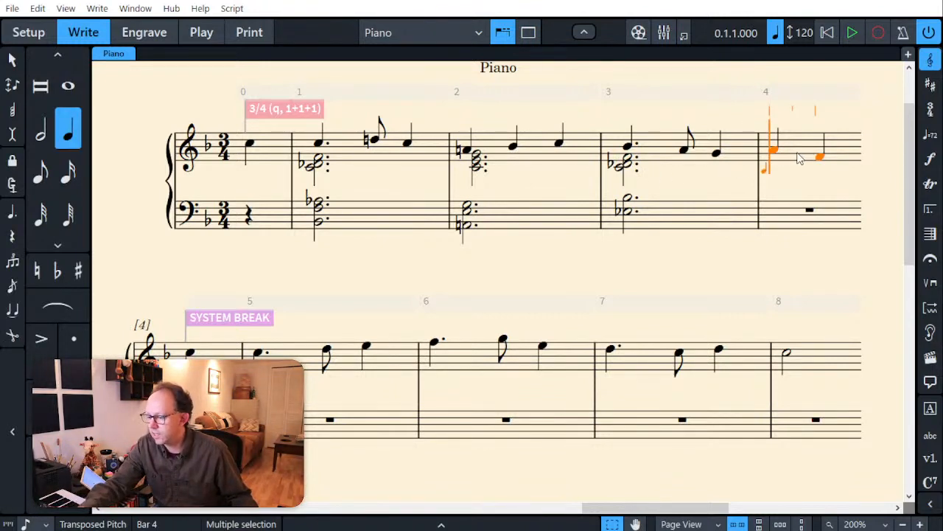
{"action": "key", "text": "v"}
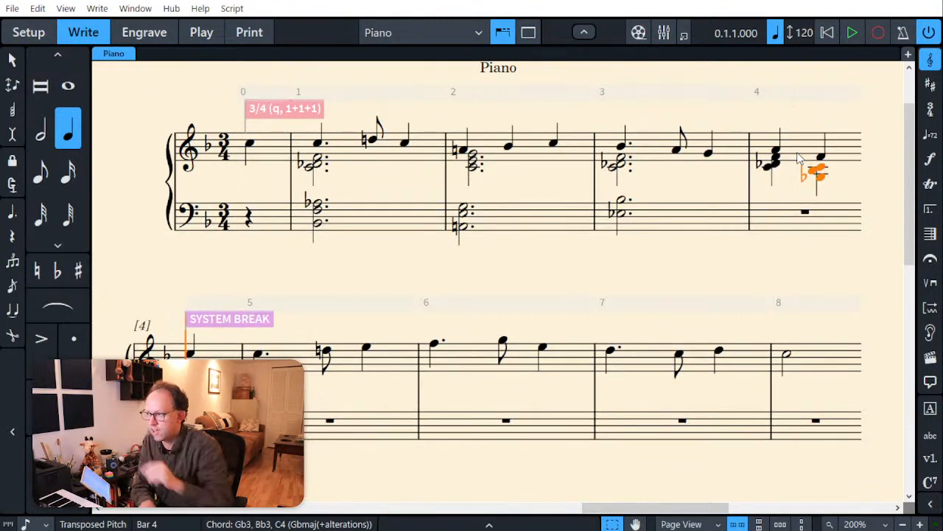
{"action": "key", "text": "Escape"}
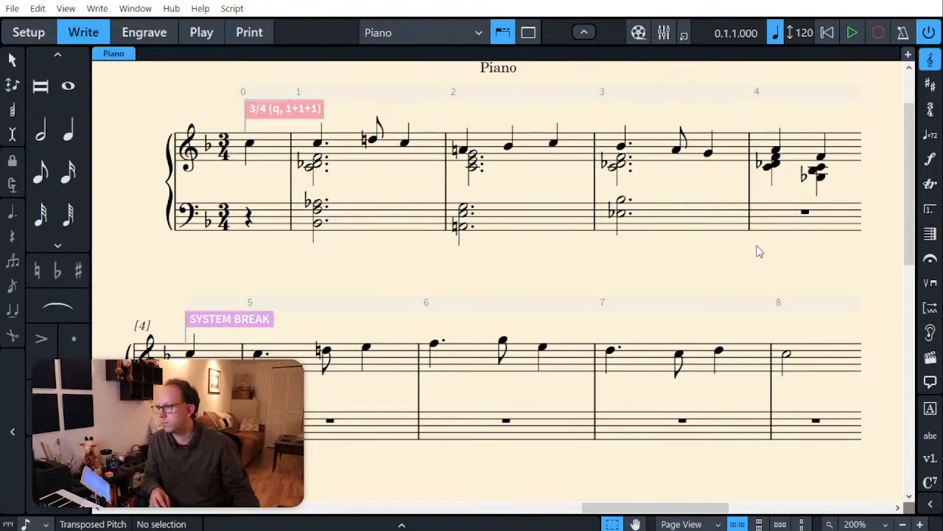
Step: Enter quarter notes D3 and Gb2 in the bass staff on the first two beats of bar 4
{"action": "left_click", "coordinate": [781, 222]}
{"action": "key", "text": "Return"}
{"action": "key", "text": "6"}
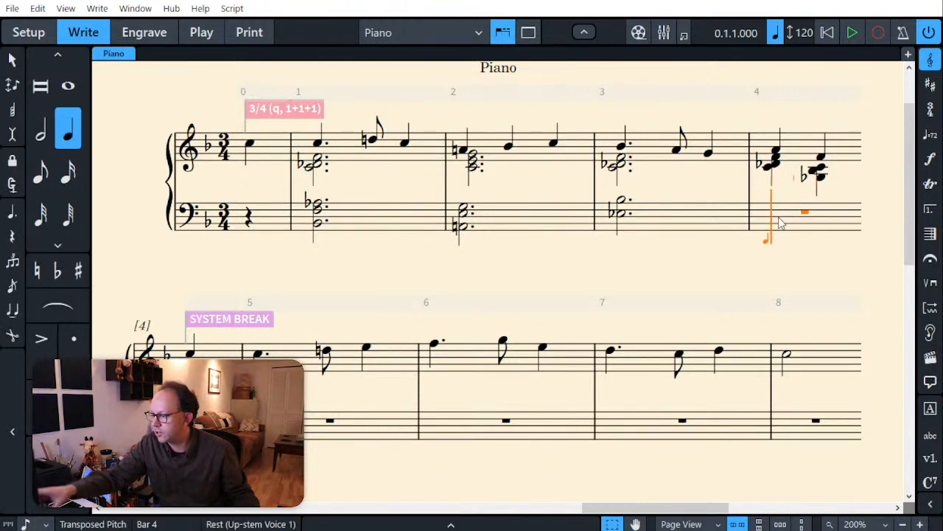
{"action": "key", "text": "d"}
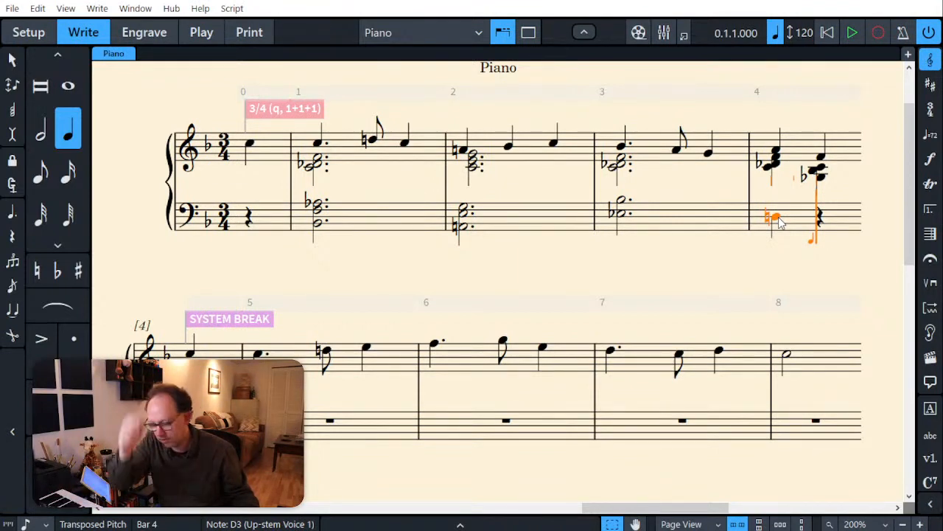
{"action": "key", "text": "Escape"}
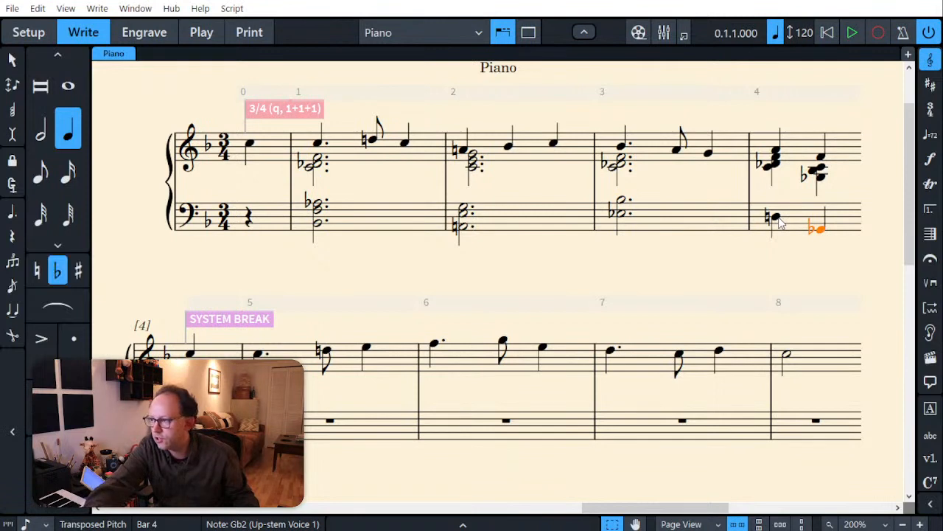
{"action": "key", "text": "Escape"}
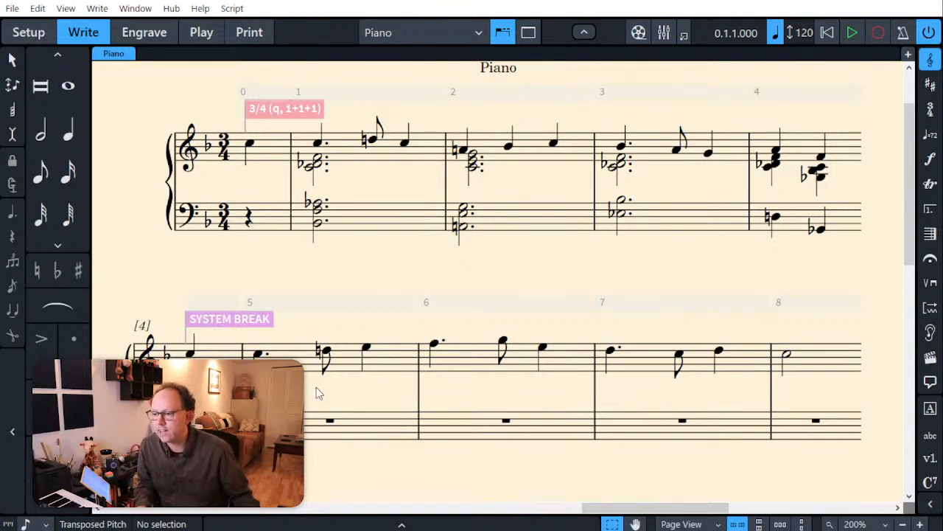
{"action": "scroll", "coordinate": [319, 393], "scroll_direction": "down", "scroll_amount": 1}
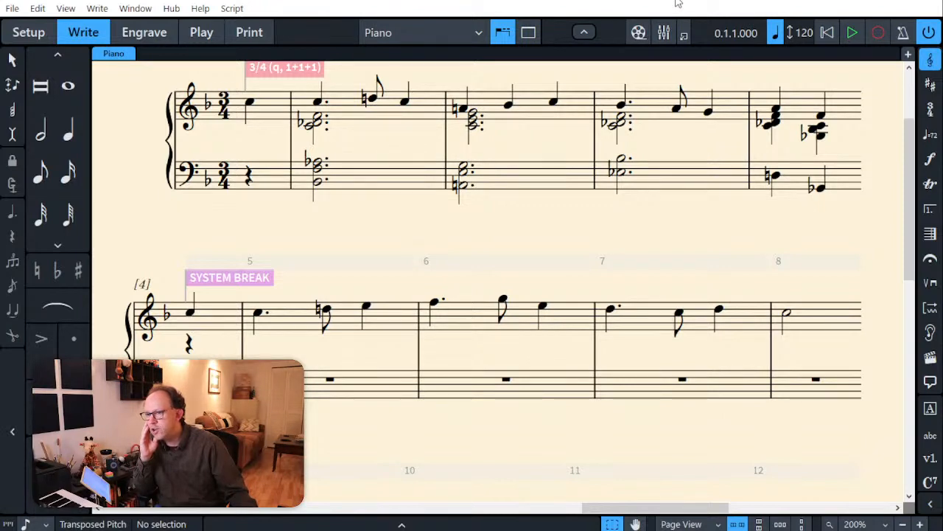
{"action": "key", "text": "alt+Tab"}
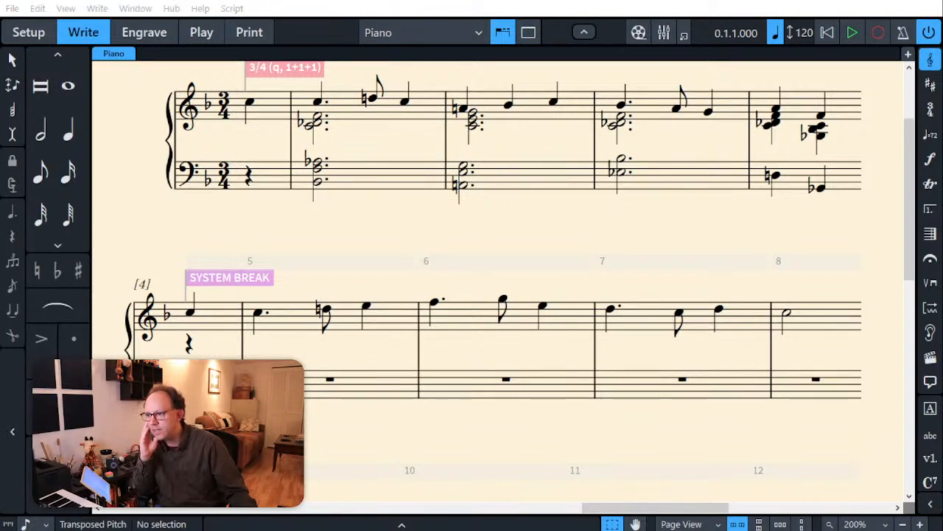
{"action": "left_click", "coordinate": [606, 284]}
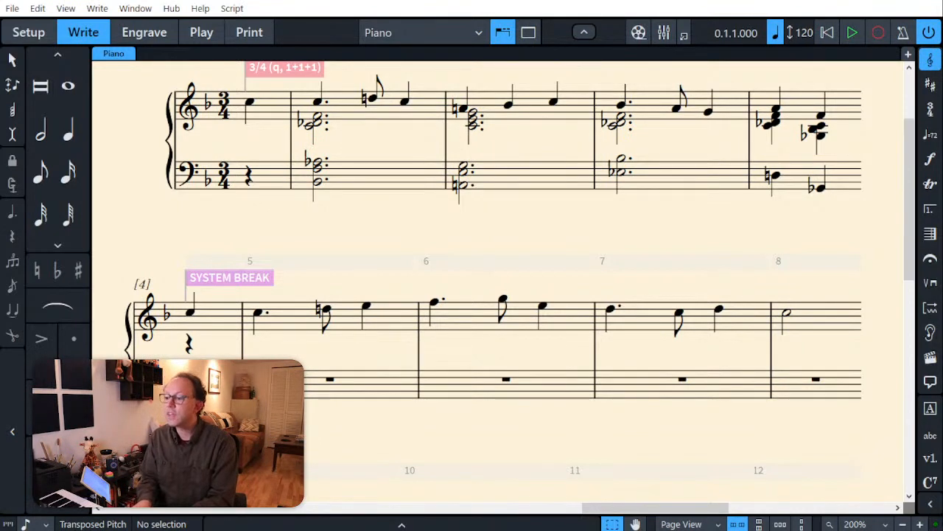
Step: Enter a dotted half-note chord of C4, F4 and A4 beneath the treble melody in bar 5, keeping the melody notes
{"action": "left_click", "coordinate": [265, 328]}
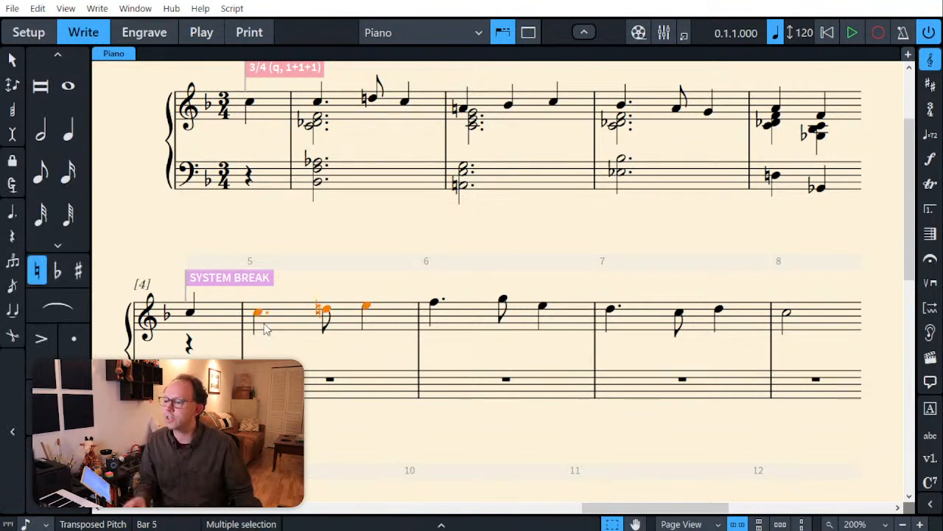
{"action": "key", "text": "shift+n"}
{"action": "key", "text": "7"}
{"action": "key", "text": "."}
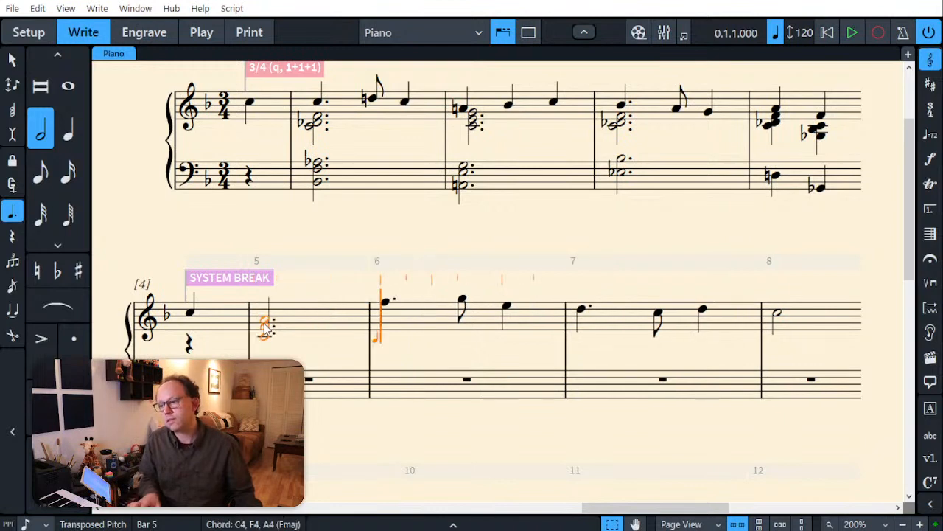
{"action": "key", "text": "ctrl+z"}
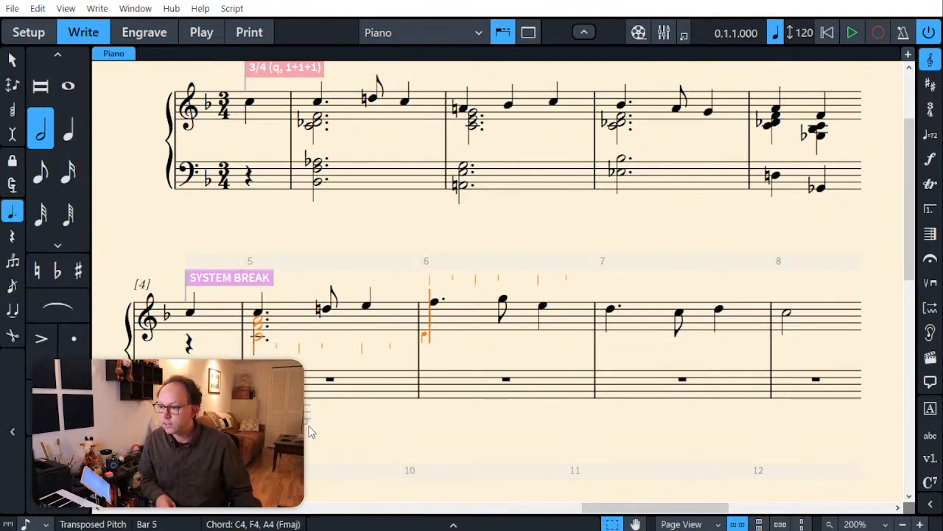
Step: Enter a dotted half-note chord of G2, D3 and Bb3 in the bass staff at bar 5
{"action": "key", "text": "Down"}
{"action": "key", "text": "Left"}
{"action": "key", "text": "Left"}
{"action": "key", "text": "Left"}
{"action": "key", "text": "Left"}
{"action": "key", "text": "Left"}
{"action": "key", "text": "Left"}
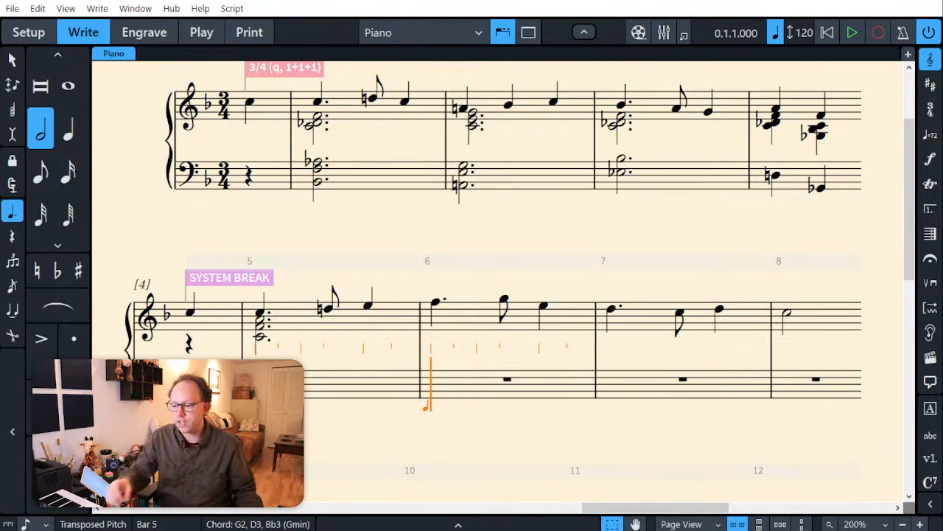
{"action": "key", "text": "Escape"}
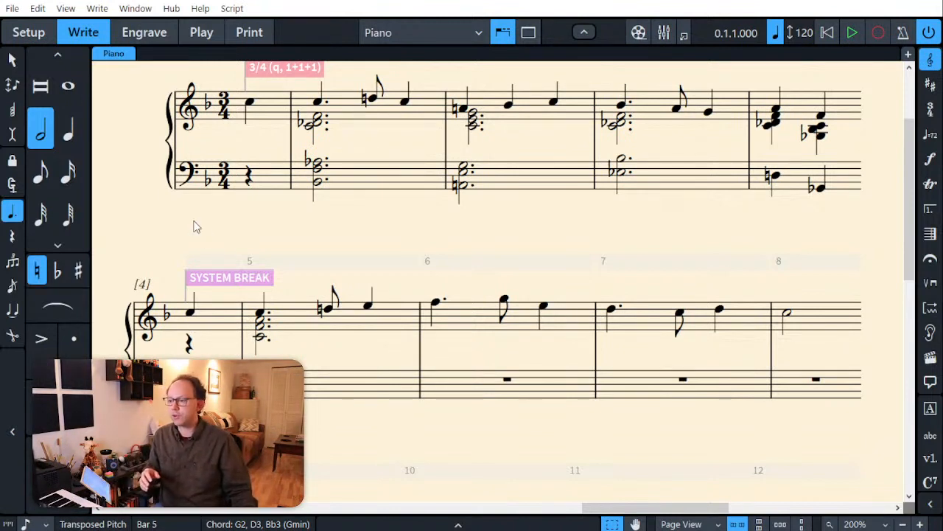
Step: Lengthen the Gb2 on beat 2 of bar 4 in the bass staff to a half note
{"action": "left_click", "coordinate": [774, 176]}
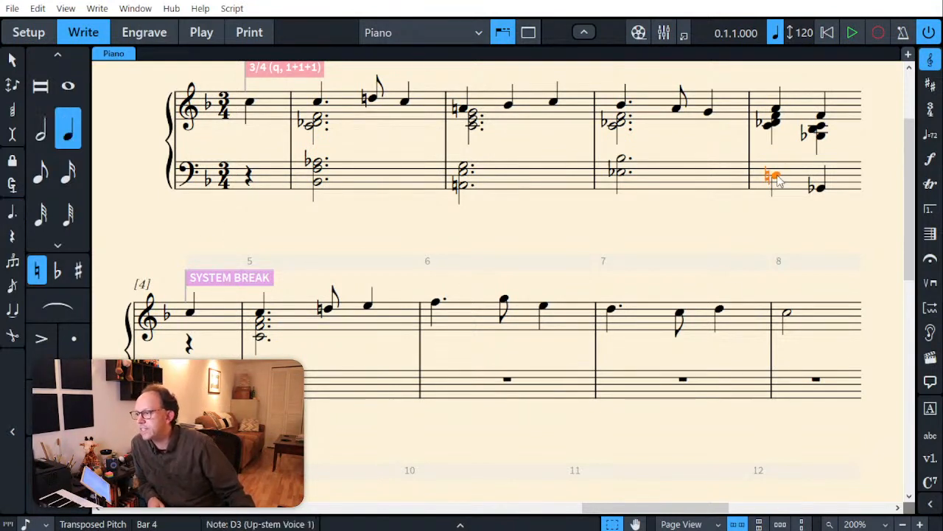
{"action": "left_click", "coordinate": [816, 190]}
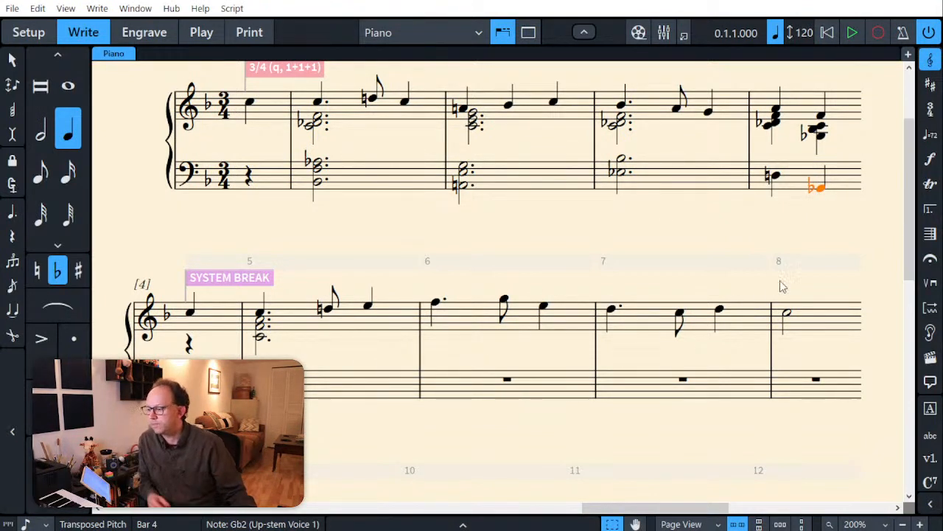
{"action": "key", "text": "6"}
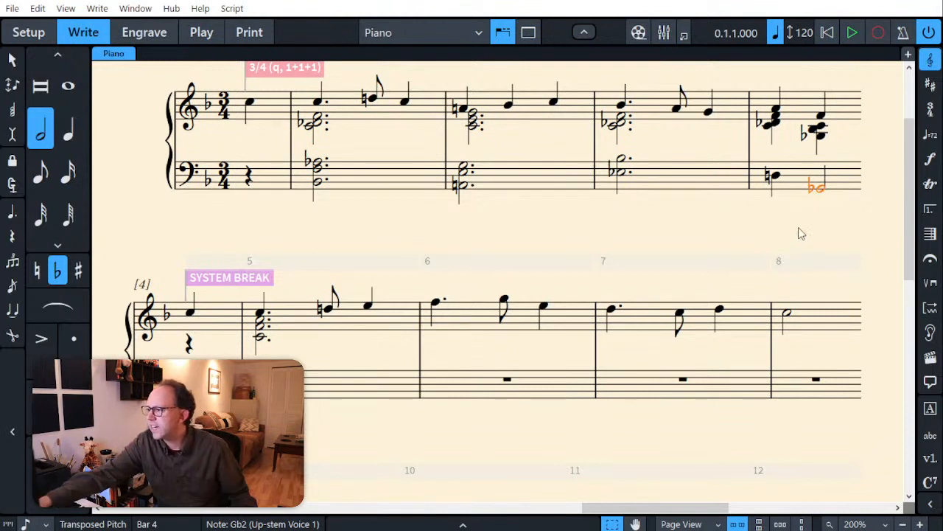
{"action": "left_click", "coordinate": [822, 137]}
{"action": "key", "text": "7"}
{"action": "left_click", "coordinate": [815, 129]}
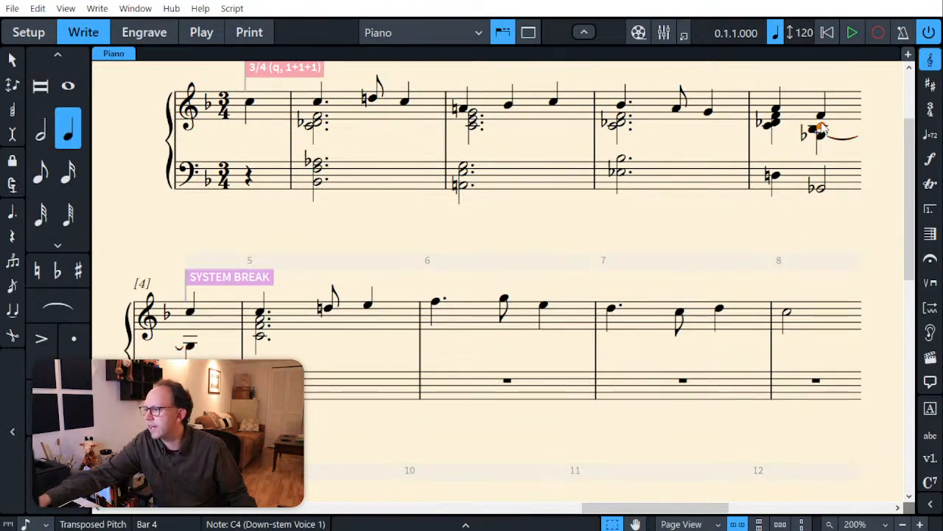
{"action": "key", "text": "7"}
{"action": "left_click", "coordinate": [815, 134]}
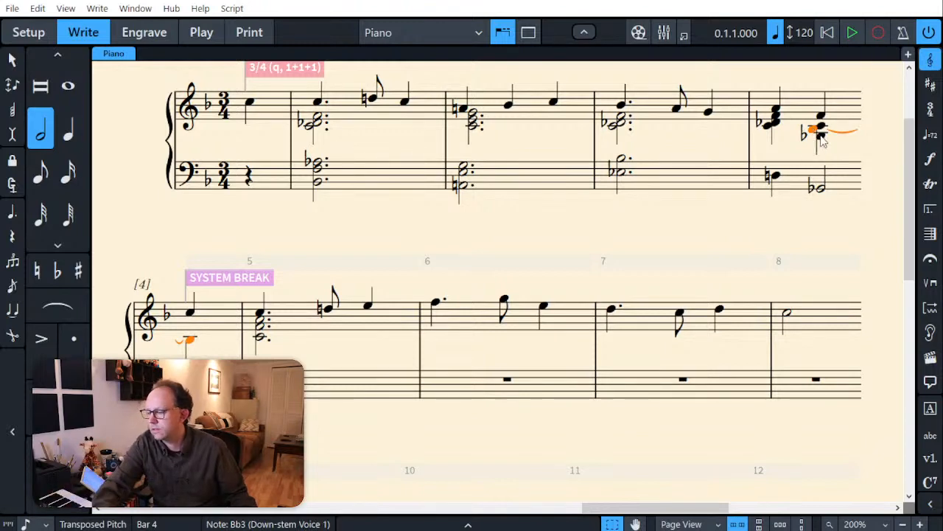
Step: Lengthen all three notes of the Gb3, Bb3 and C4 treble chord in bar 4 to half notes
{"action": "left_click", "coordinate": [821, 138]}
{"action": "key", "text": "6"}
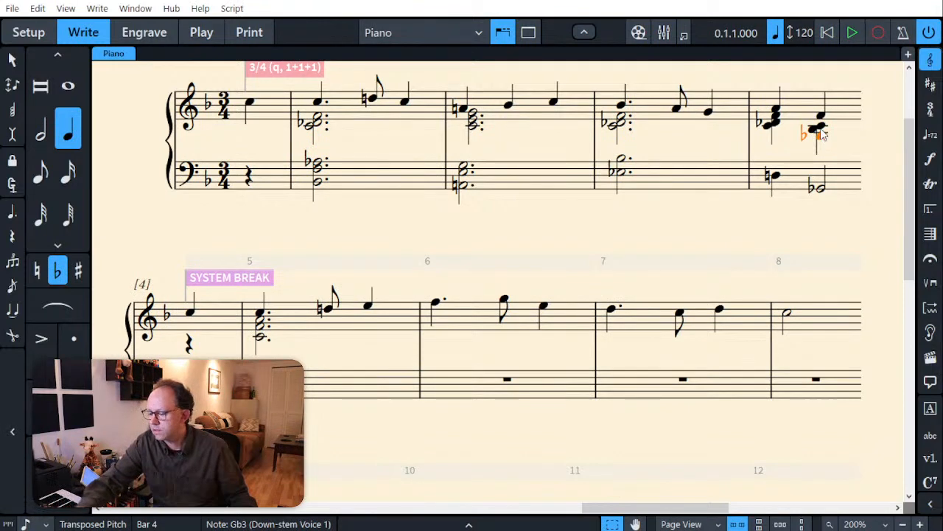
{"action": "left_click", "coordinate": [823, 131], "text": "ctrl"}
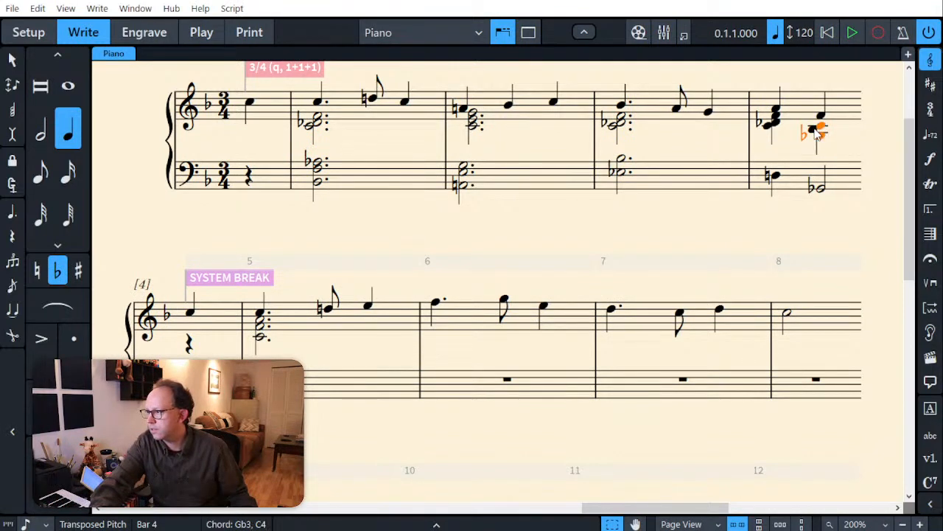
{"action": "left_click", "coordinate": [817, 131], "text": "ctrl"}
{"action": "key", "text": "7"}
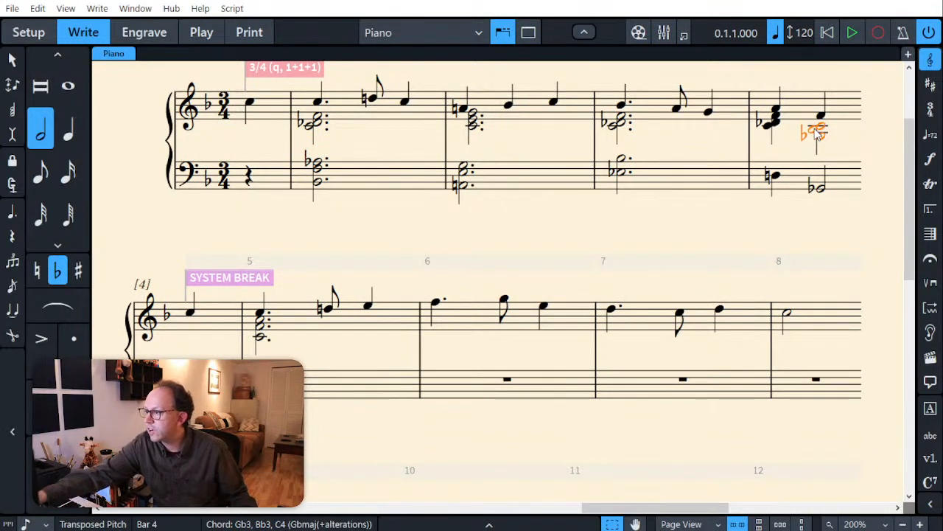
{"action": "key", "text": "Escape"}
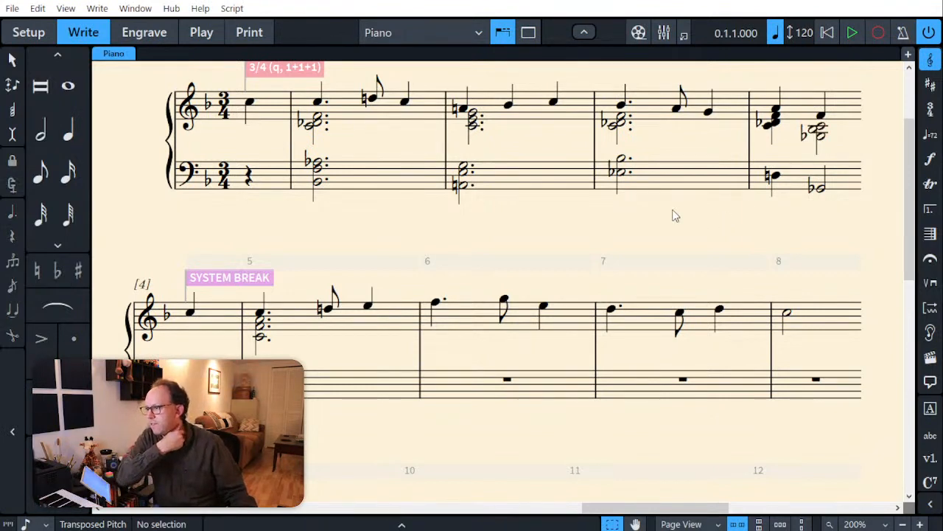
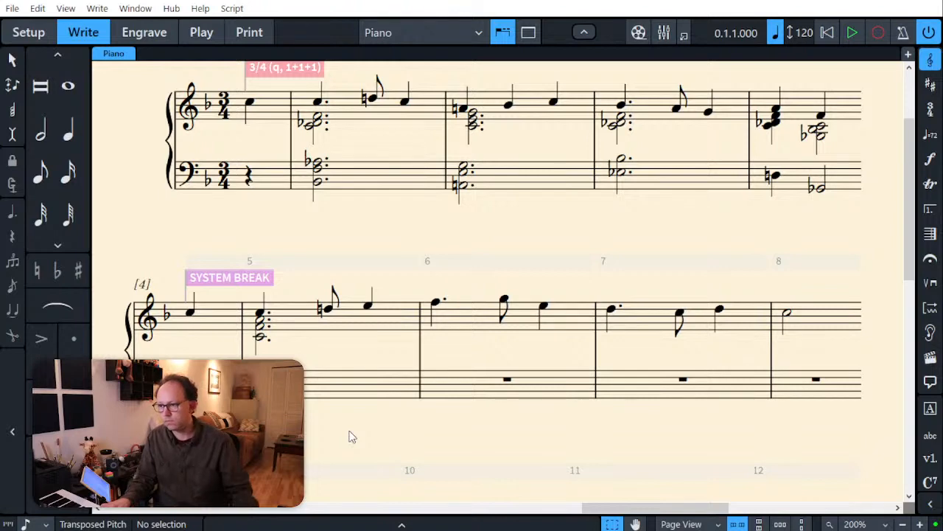
Step: Remove the Bb3 from the dotted half-note bass chord in bar 5, keeping G2 and D3
{"action": "left_click", "coordinate": [256, 391]}
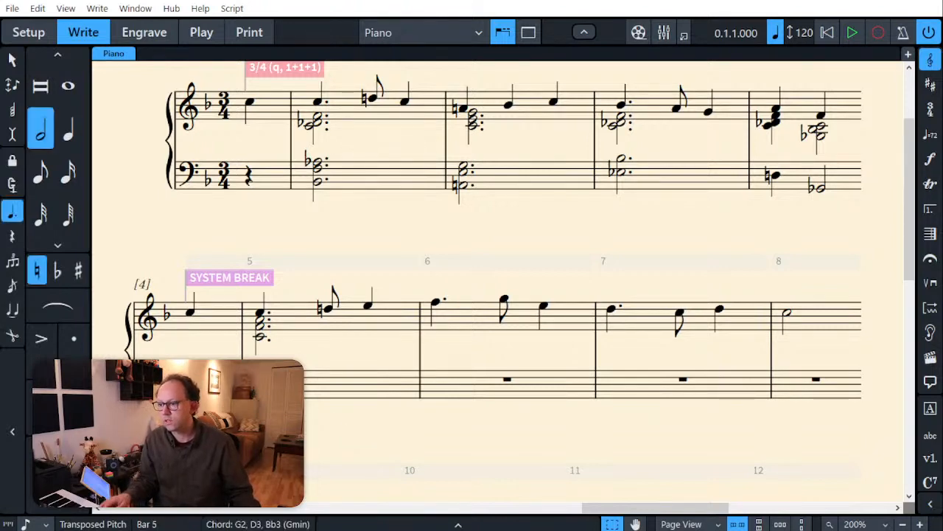
{"action": "left_click", "coordinate": [260, 398]}
{"action": "key", "text": "Up"}
{"action": "key", "text": "Up"}
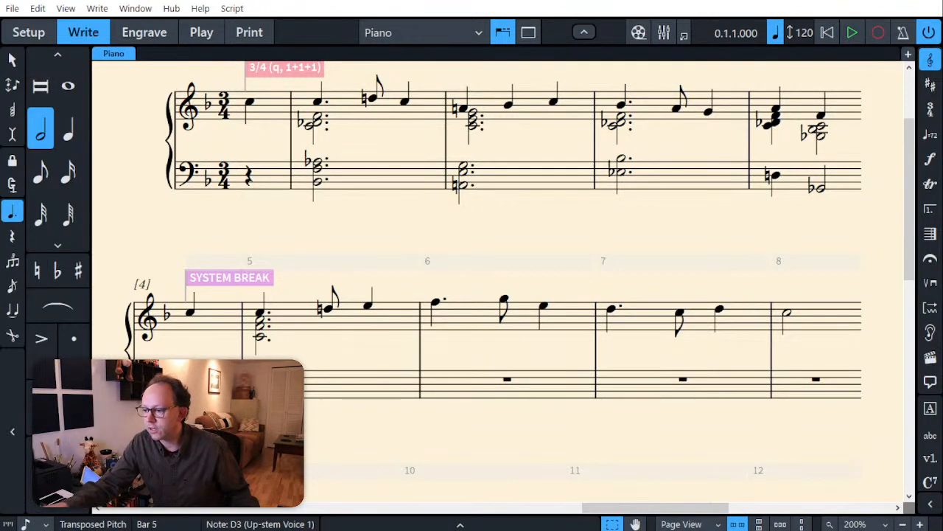
{"action": "key", "text": "Down"}
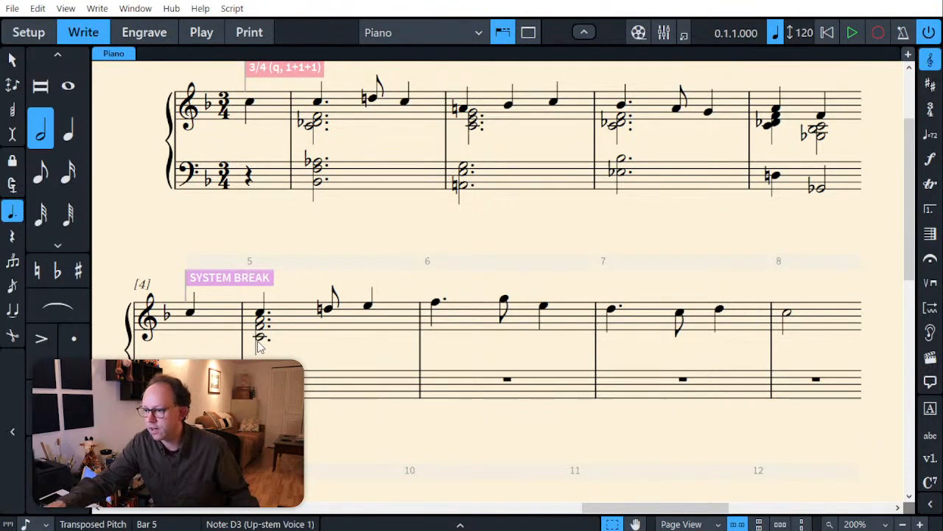
Step: Delete the C4 from the dotted half-note chord beneath the treble melody in bar 5
{"action": "left_click", "coordinate": [258, 344]}
{"action": "key", "text": "Down"}
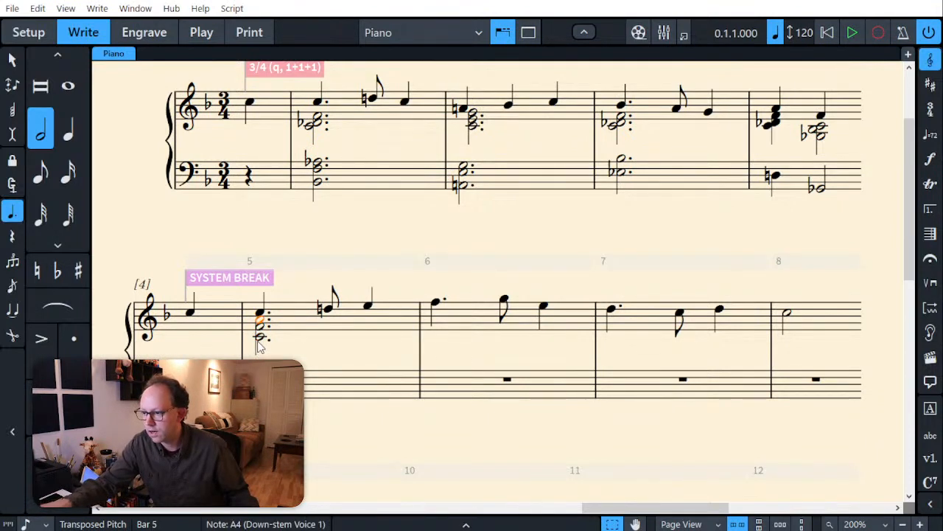
{"action": "key", "text": "Down"}
{"action": "key", "text": "Down"}
{"action": "key", "text": "Delete"}
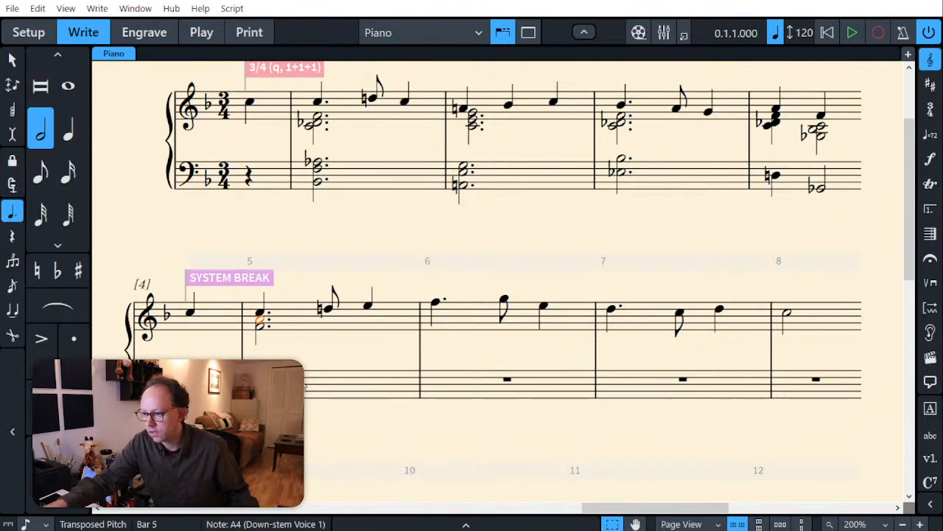
Step: Enter bass-staff pairs from bar 5: Bb3-C4 dotted quarter, C4-D4 eighth, D4-E4 quarter, and E4-F4 half in bar 6
{"action": "left_click", "coordinate": [298, 379]}
{"action": "key", "text": "Return"}
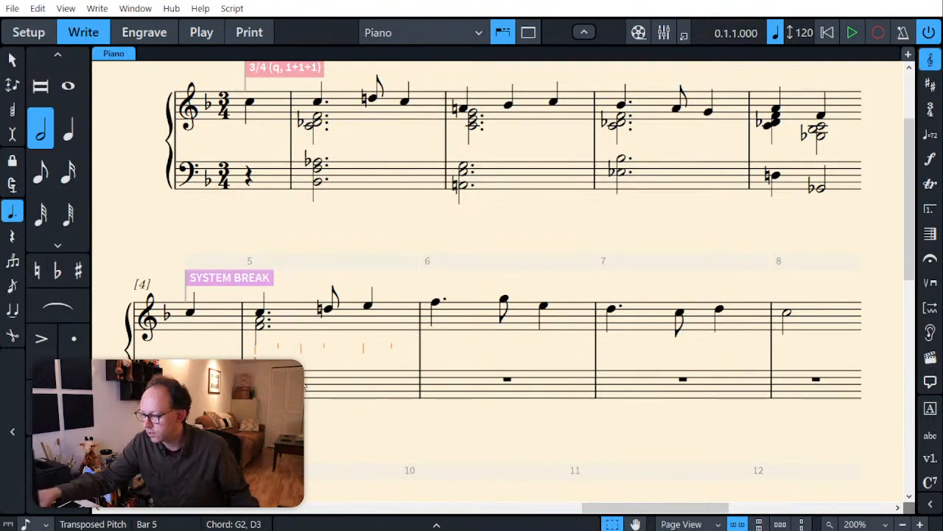
{"action": "key", "text": "Escape"}
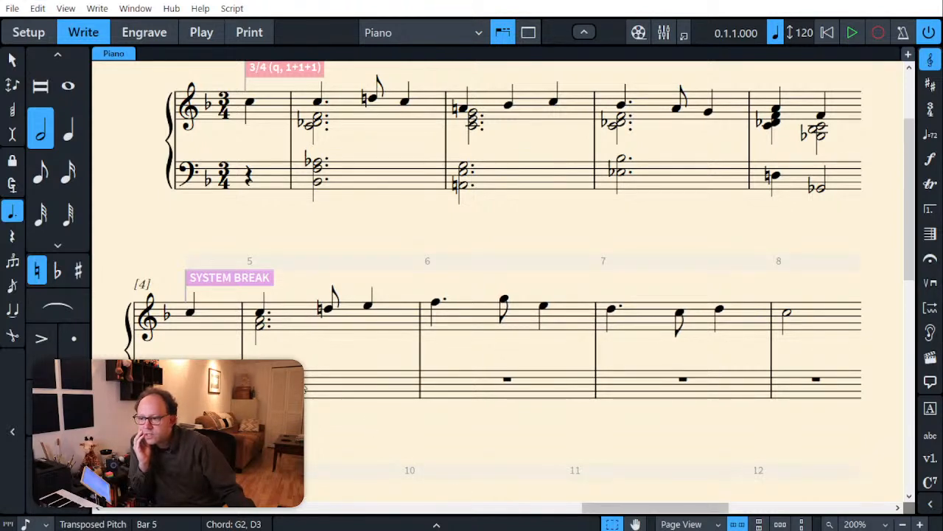
{"action": "key", "text": "shift+n"}
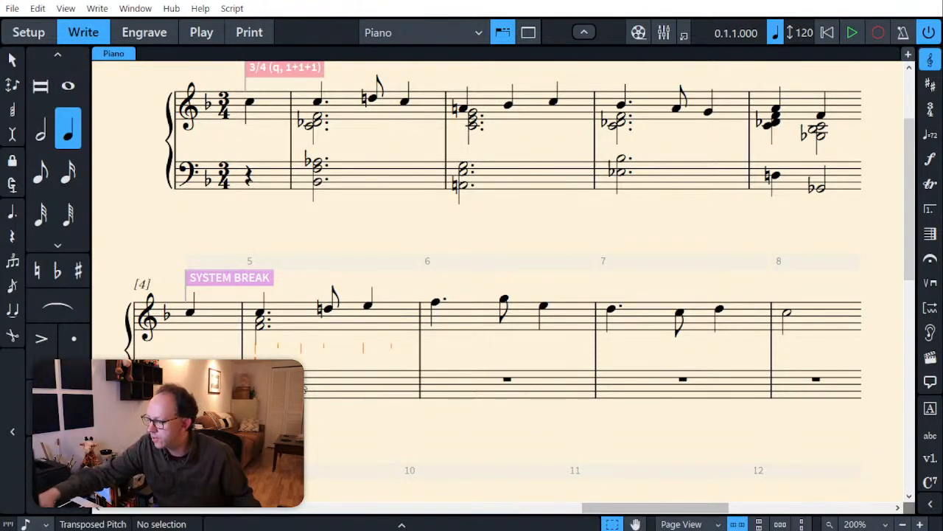
{"action": "key", "text": "period"}
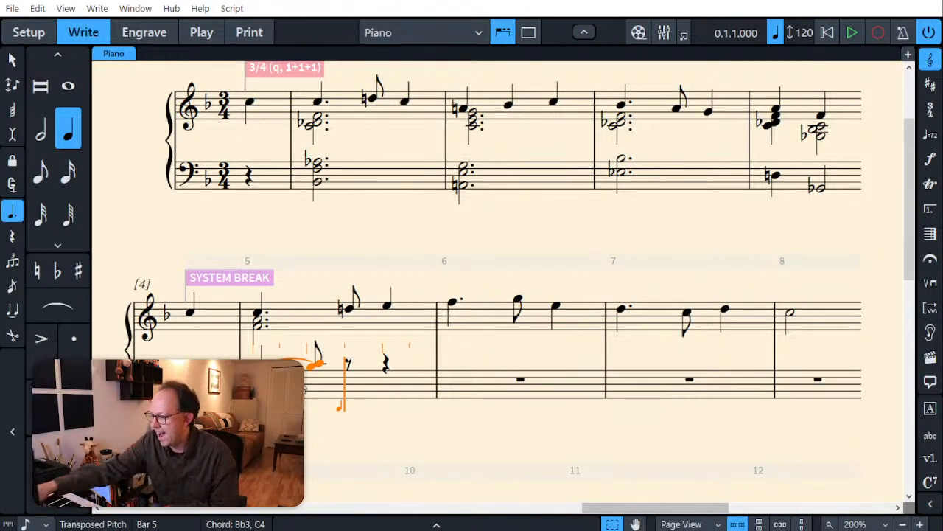
{"action": "key", "text": "5"}
{"action": "key", "text": "6"}
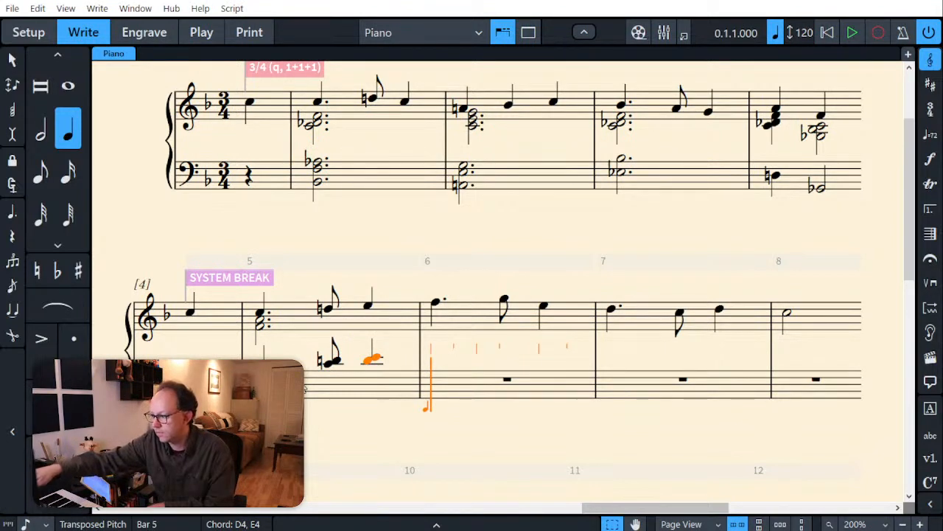
{"action": "key", "text": "7"}
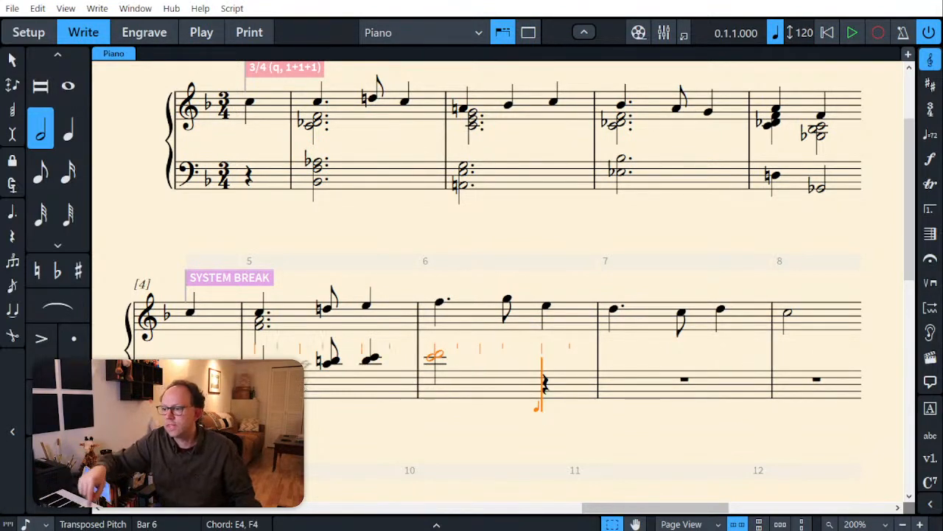
{"action": "key", "text": "Escape"}
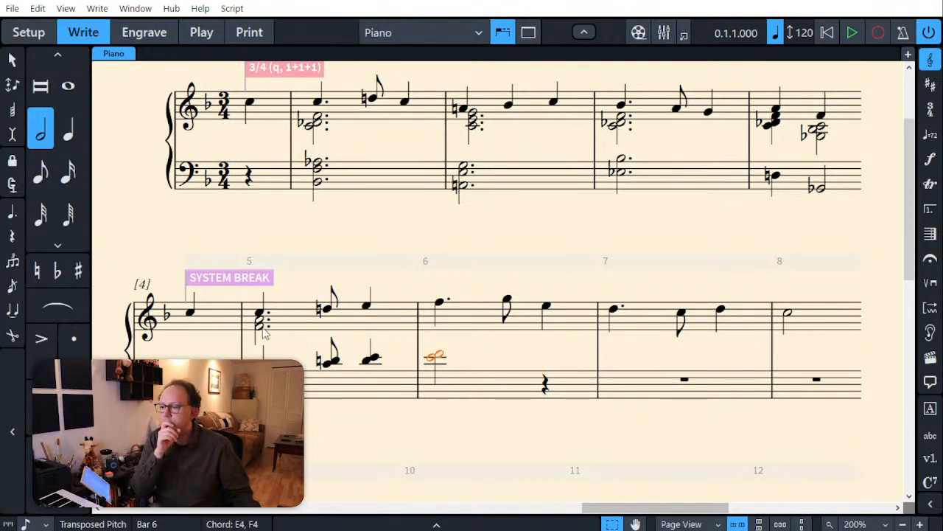
Step: Replace all treble notes in bar 5 with triads: F4-A4-C5 dotted quarter, G4-Bb4-D5 eighth and A4-C5-E5 quarter
{"action": "left_click", "coordinate": [293, 325]}
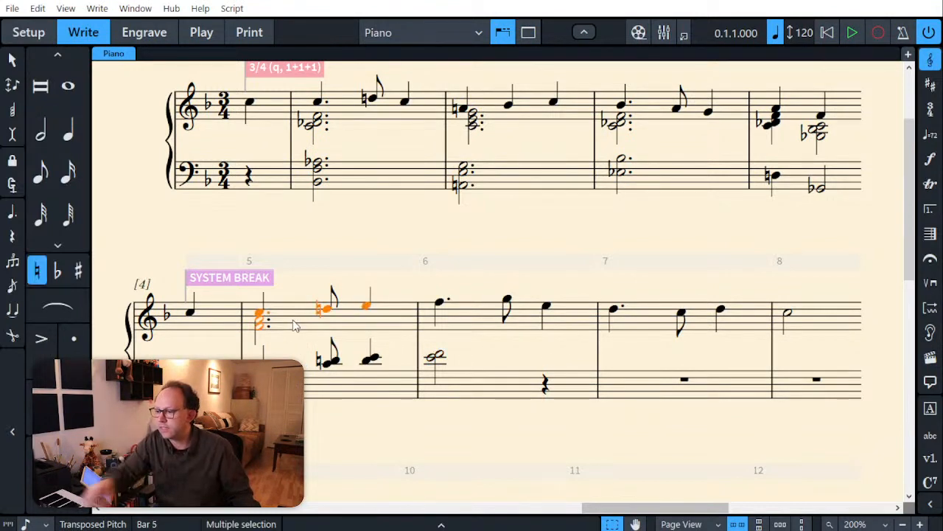
{"action": "key", "text": "Delete"}
{"action": "key", "text": "Right"}
{"action": "key", "text": "Return"}
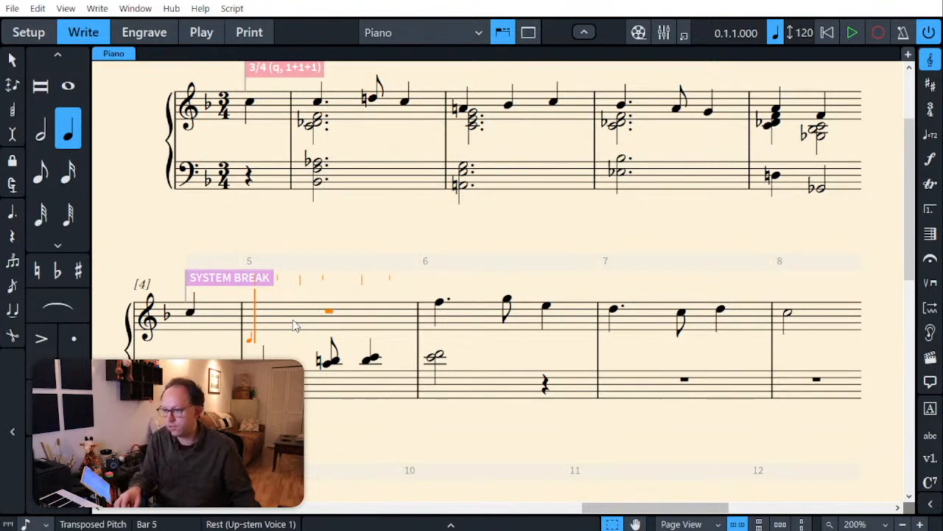
{"action": "key", "text": "period"}
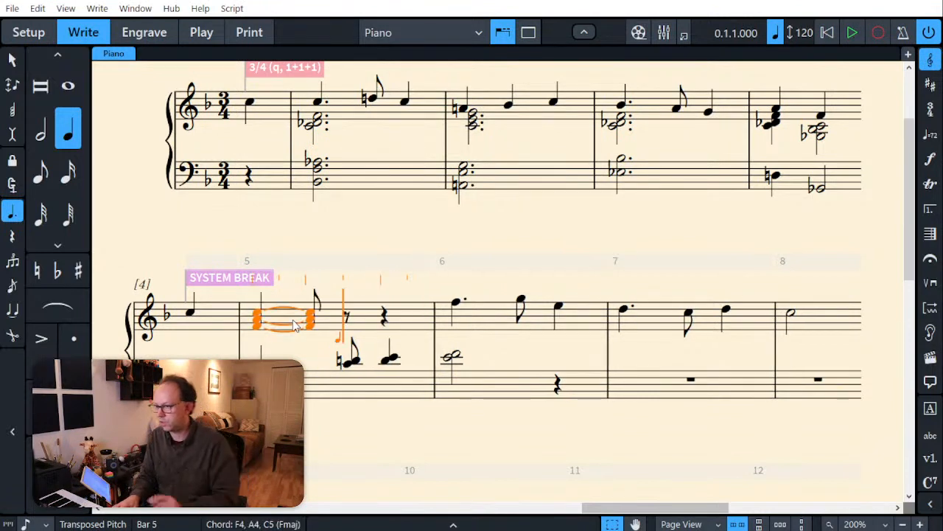
{"action": "key", "text": "5"}
{"action": "key", "text": "6"}
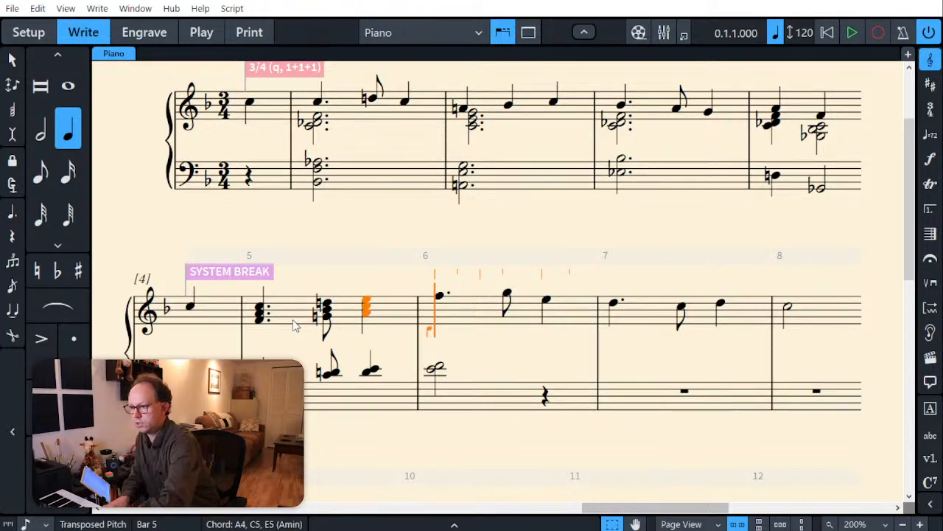
Step: Enter a half-note chord of Bb4, D5 and F5 on beat 1 of bar 6 in the treble staff, keeping the melody
{"action": "key", "text": "7"}
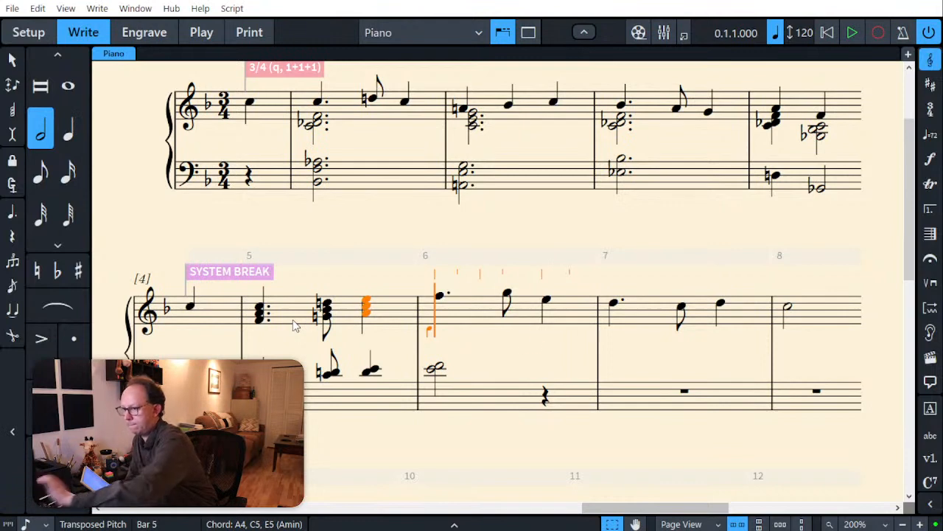
{"action": "key", "text": "Escape"}
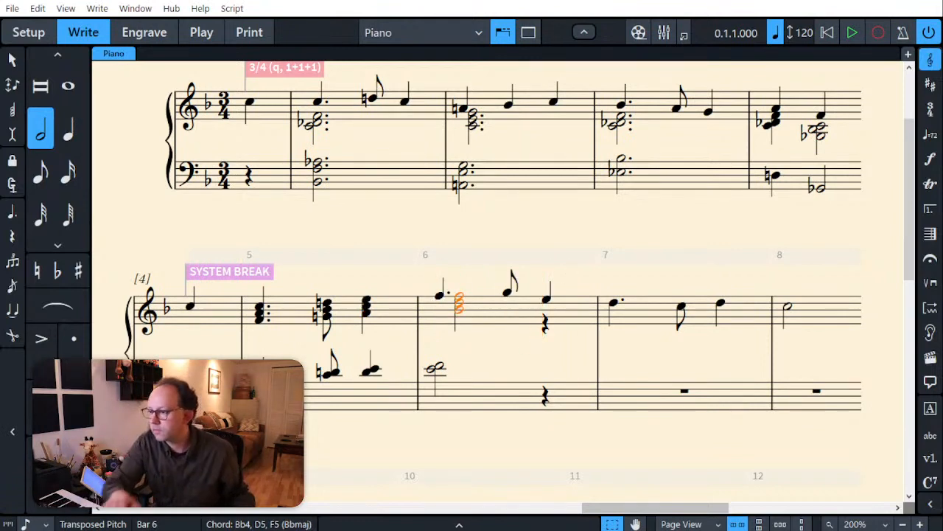
{"action": "key", "text": "Escape"}
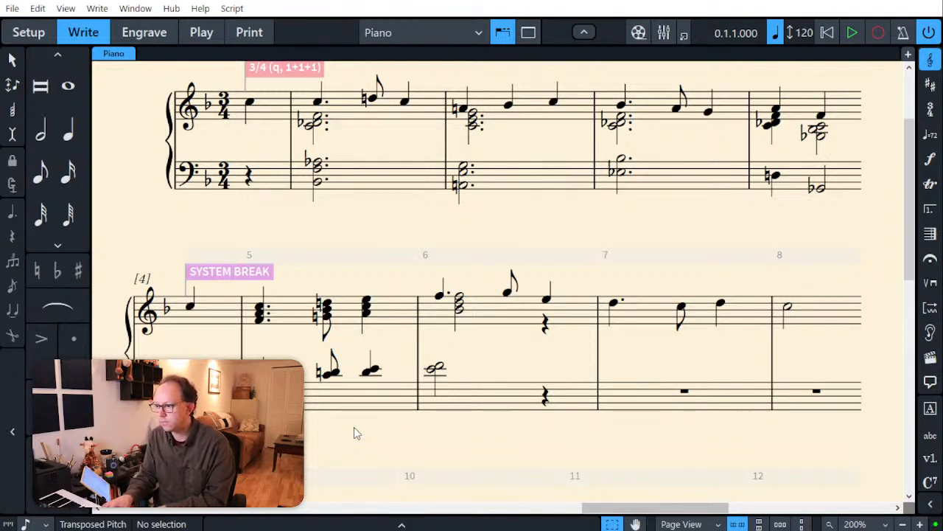
Step: Enter a dotted half-note G3 in a down-stem voice of the bass staff at bar 6, beneath the existing pair
{"action": "left_click", "coordinate": [469, 407]}
{"action": "key", "text": "6"}
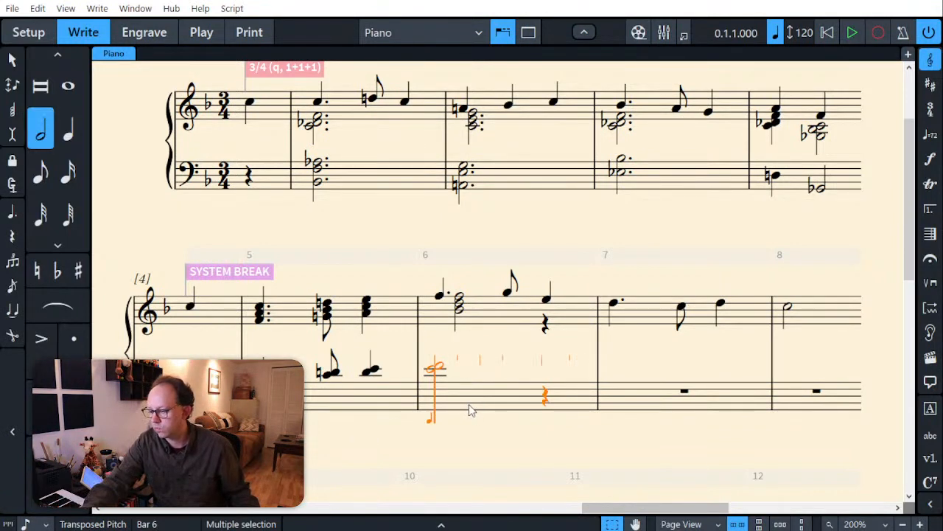
{"action": "key", "text": "v"}
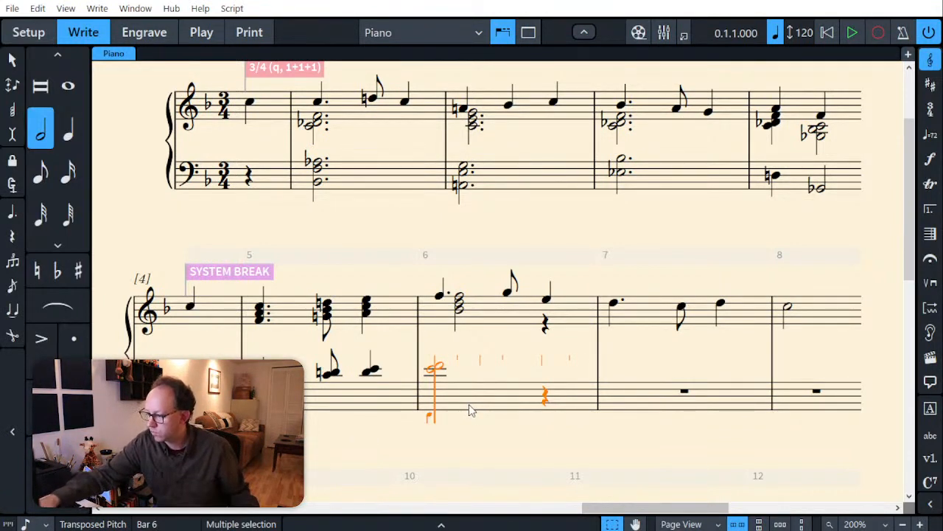
{"action": "key", "text": "."}
{"action": "key", "text": "g"}
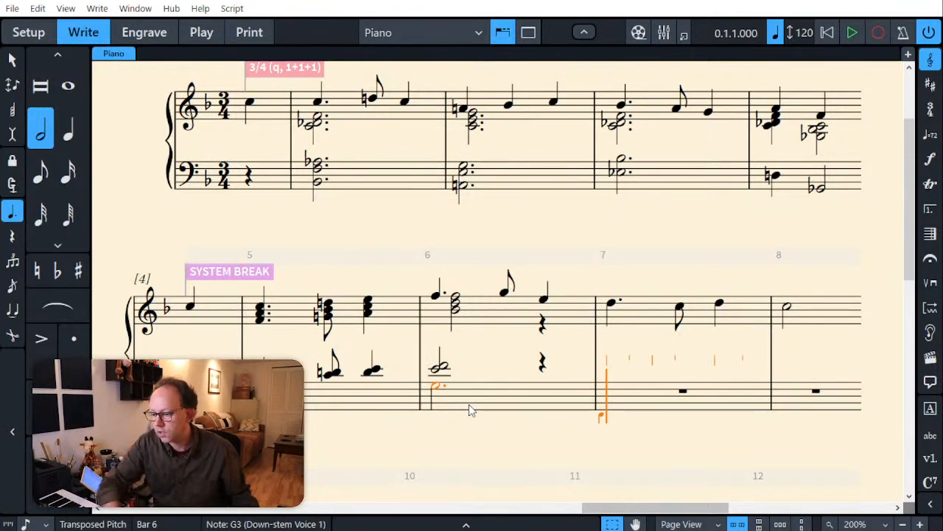
{"action": "key", "text": "Escape"}
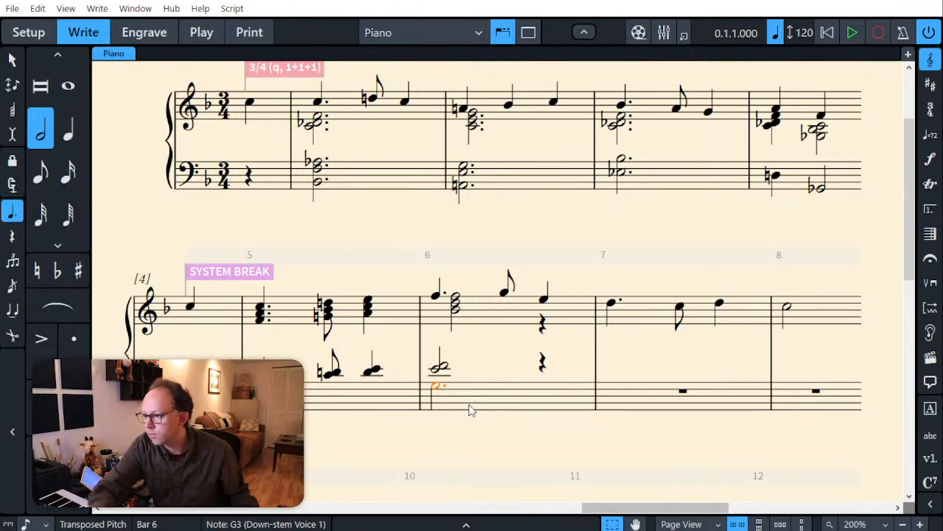
Step: Lengthen the E4-F4 bass-staff pair and the Bb4-D5-F5 treble chord in bar 6 to dotted half notes
{"action": "left_click", "coordinate": [439, 368]}
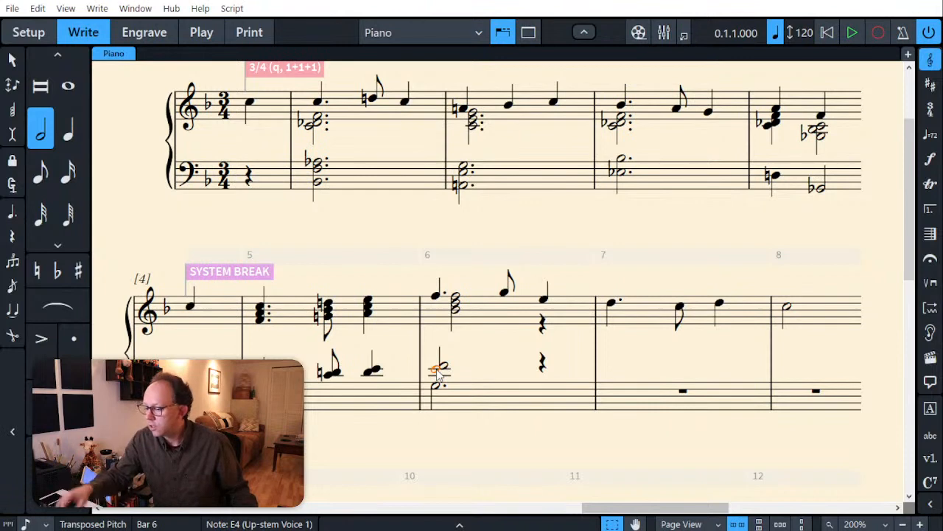
{"action": "key", "text": "alt+2"}
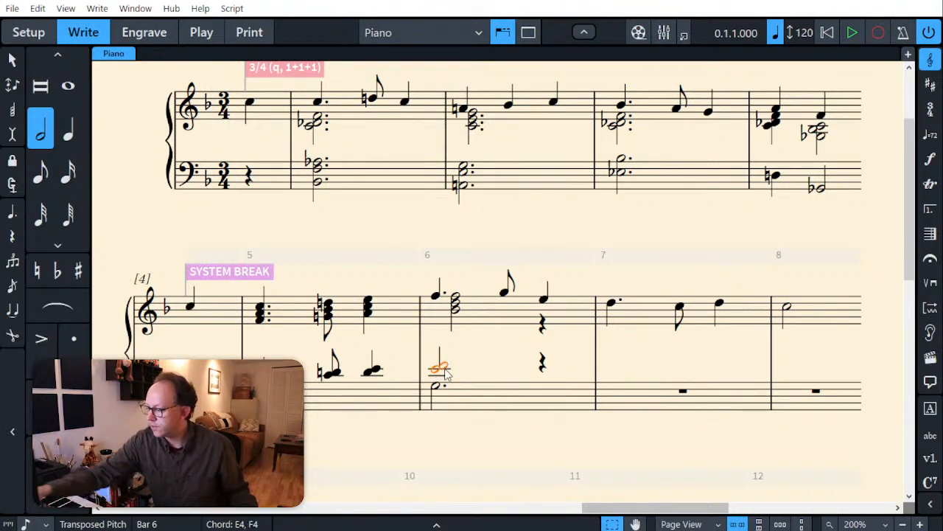
{"action": "key", "text": "period"}
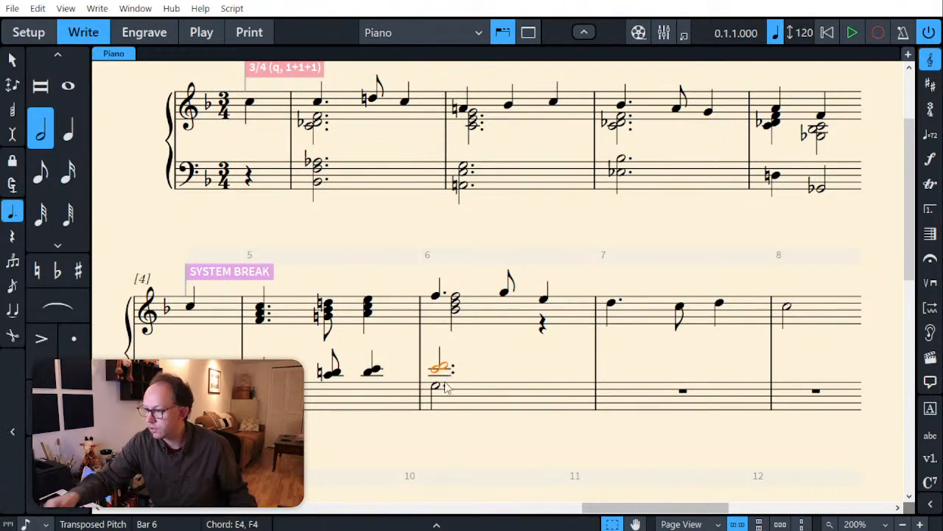
{"action": "left_click", "coordinate": [456, 302]}
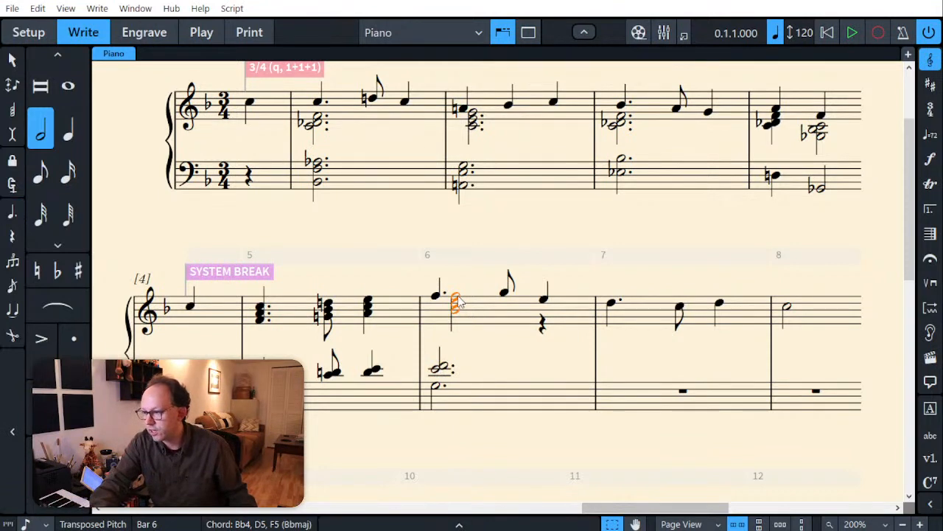
{"action": "key", "text": "period"}
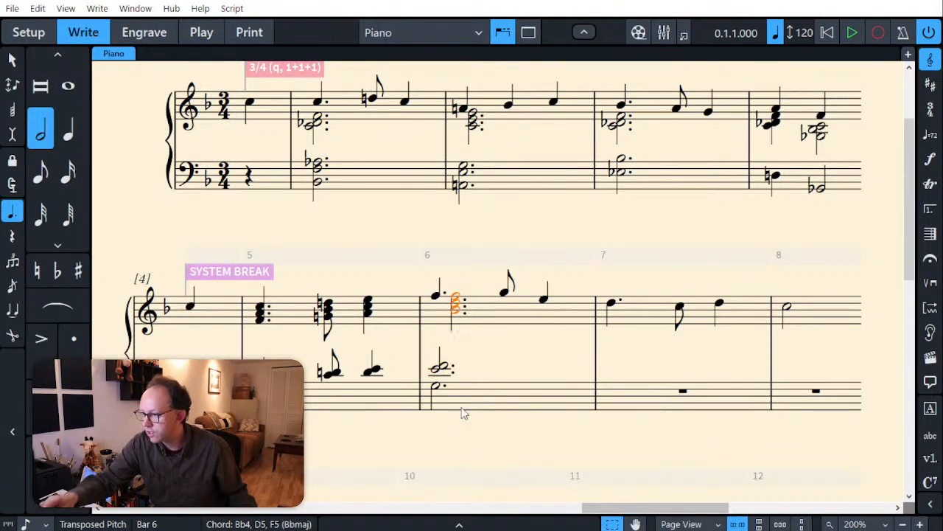
{"action": "left_click", "coordinate": [487, 439]}
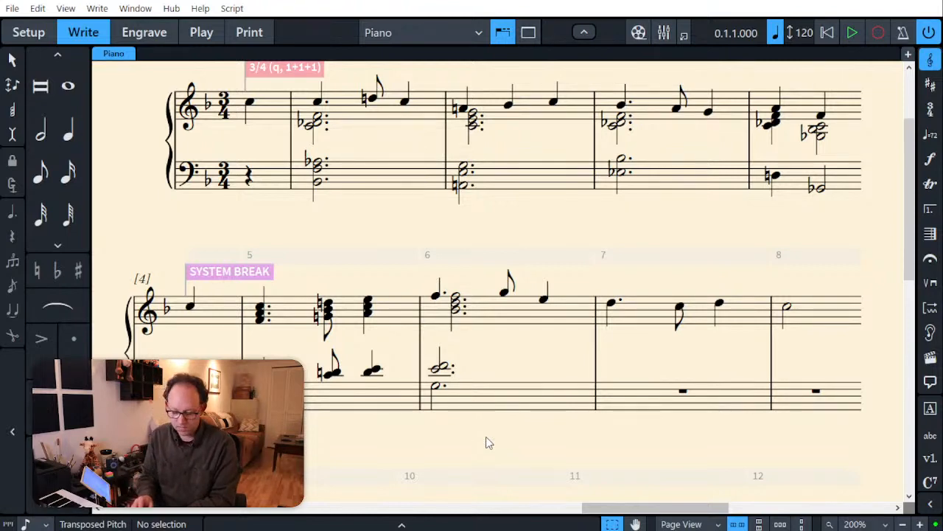
Step: Enter a dotted half-note pair of F4 and G4 beneath the treble melody in bar 7, keeping the melody notes
{"action": "left_click", "coordinate": [636, 314]}
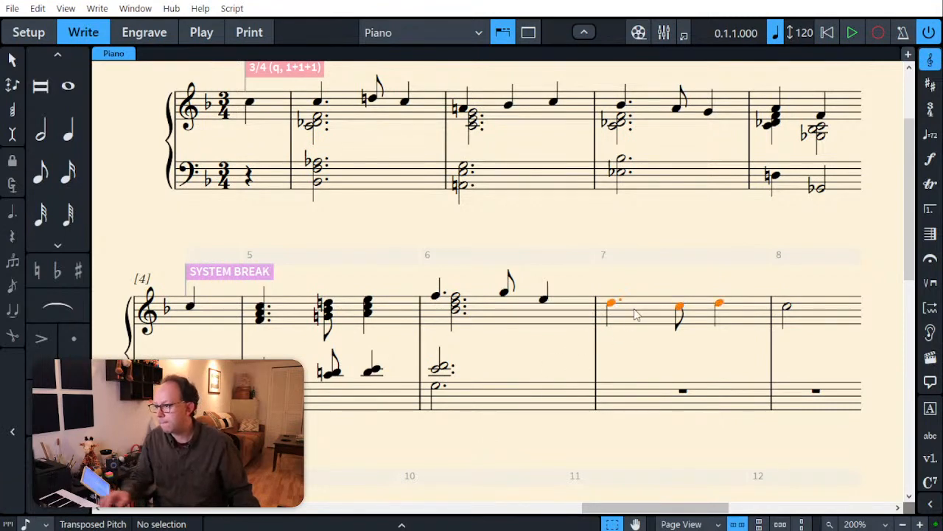
{"action": "key", "text": "v"}
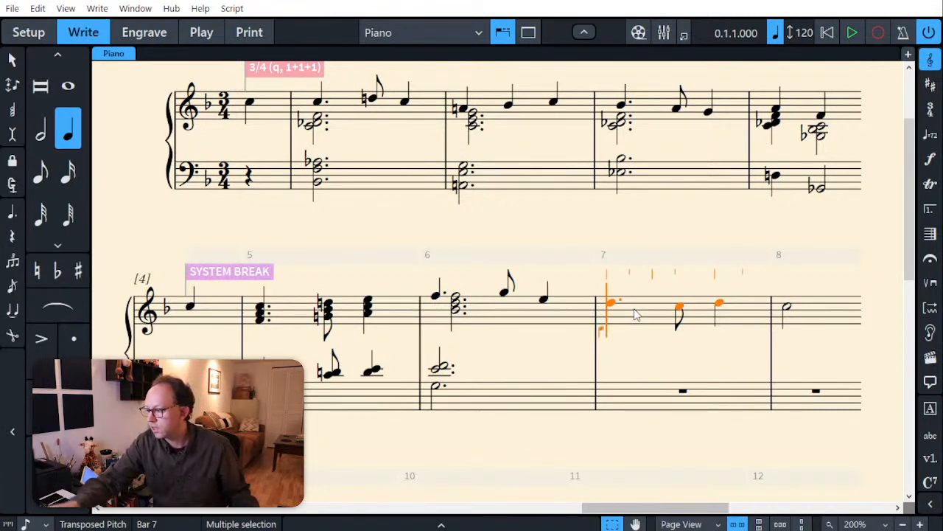
{"action": "key", "text": "6"}
{"action": "key", "text": "period"}
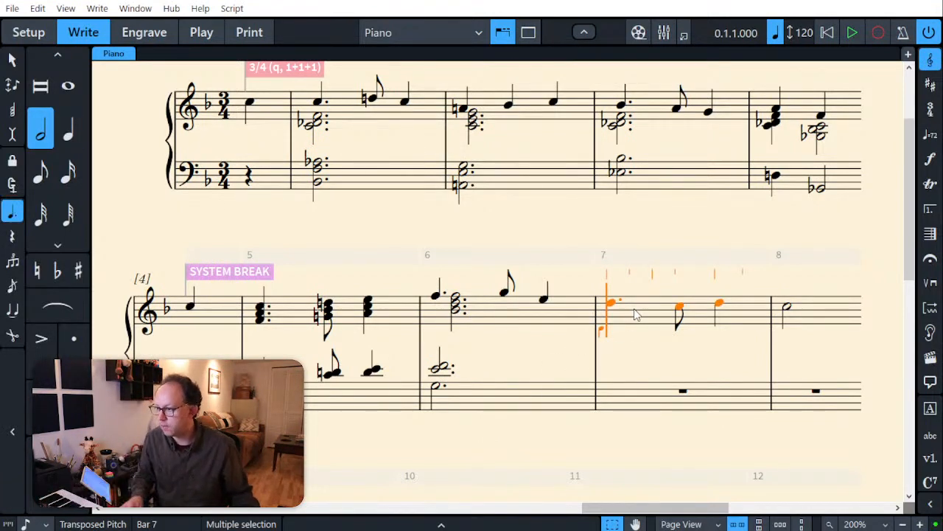
{"action": "key", "text": "Escape"}
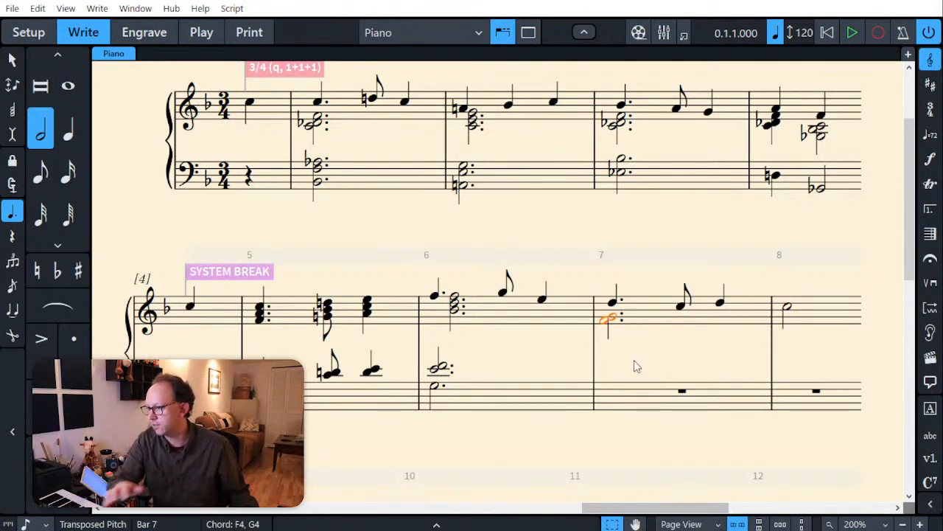
{"action": "key", "text": "Escape"}
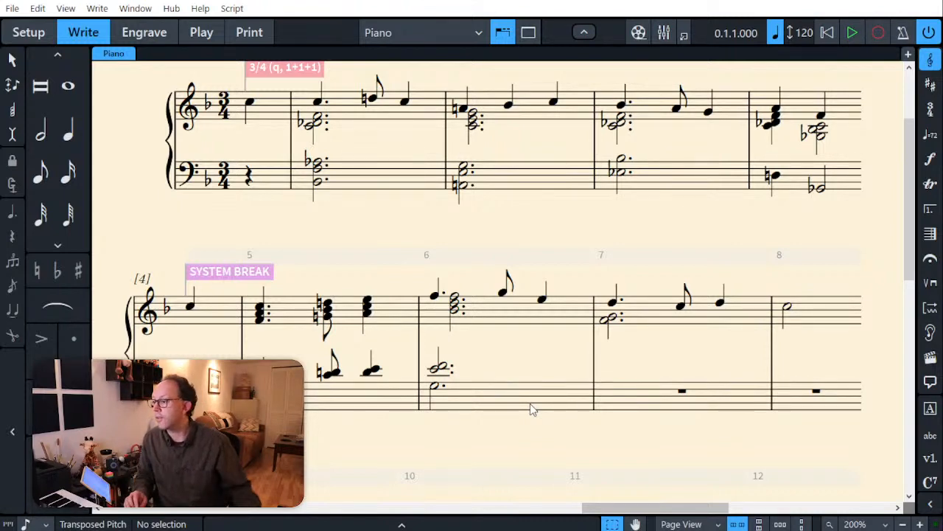
Step: Replace the half note C5 at the start of bar 8 in the treble staff with a half-note chord of F4, A4 and C5
{"action": "left_click", "coordinate": [788, 311]}
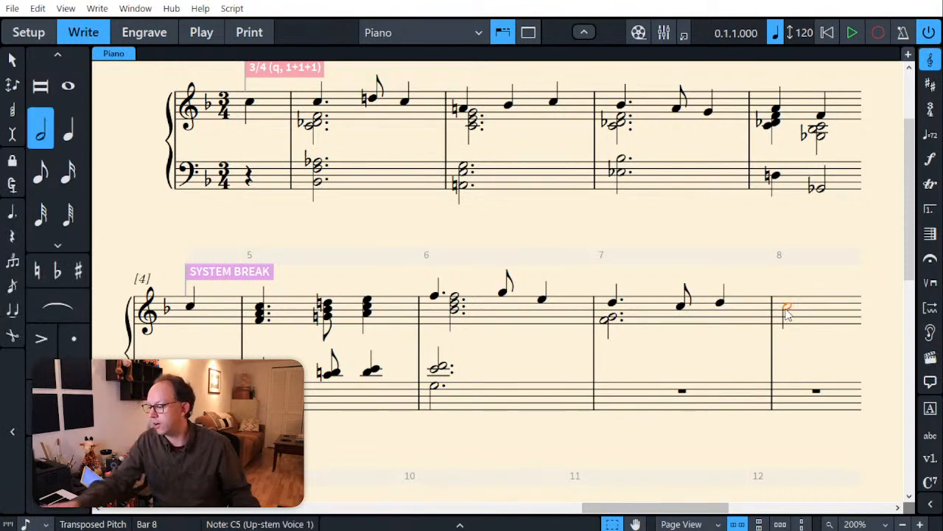
{"action": "key", "text": "6"}
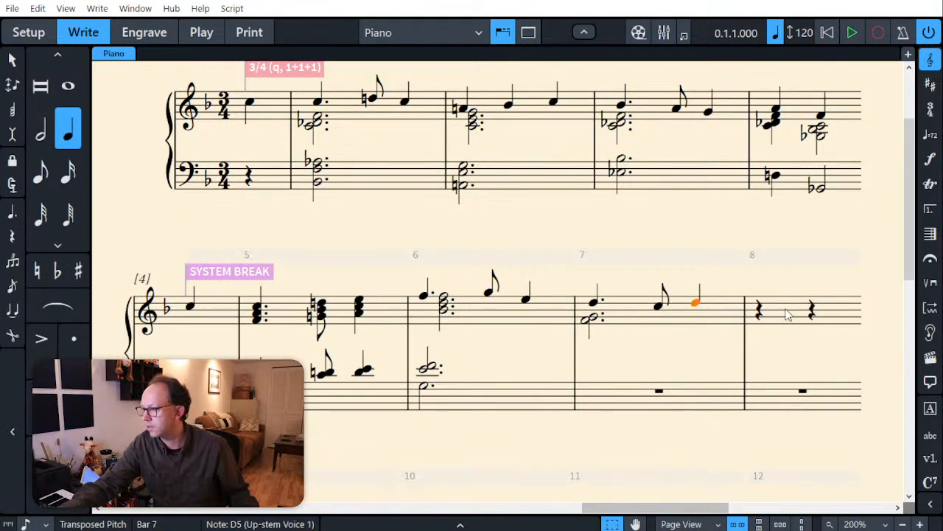
{"action": "key", "text": "Delete"}
{"action": "key", "text": "shift+n"}
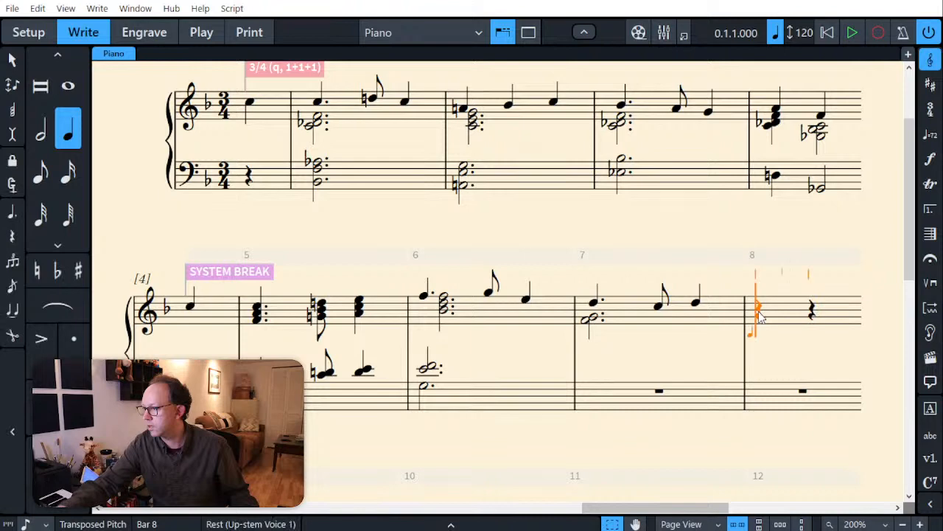
{"action": "key", "text": "7"}
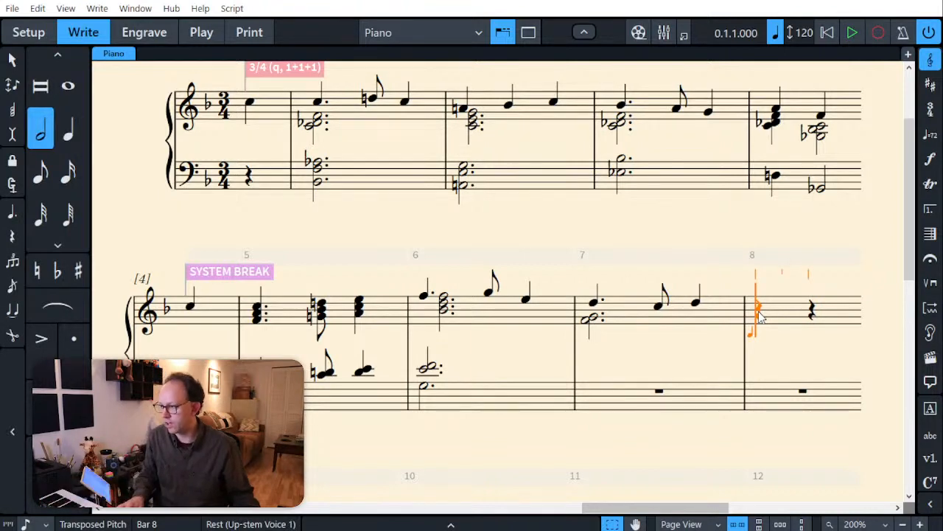
{"action": "scroll", "coordinate": [585, 336], "scroll_direction": "up", "scroll_amount": 5}
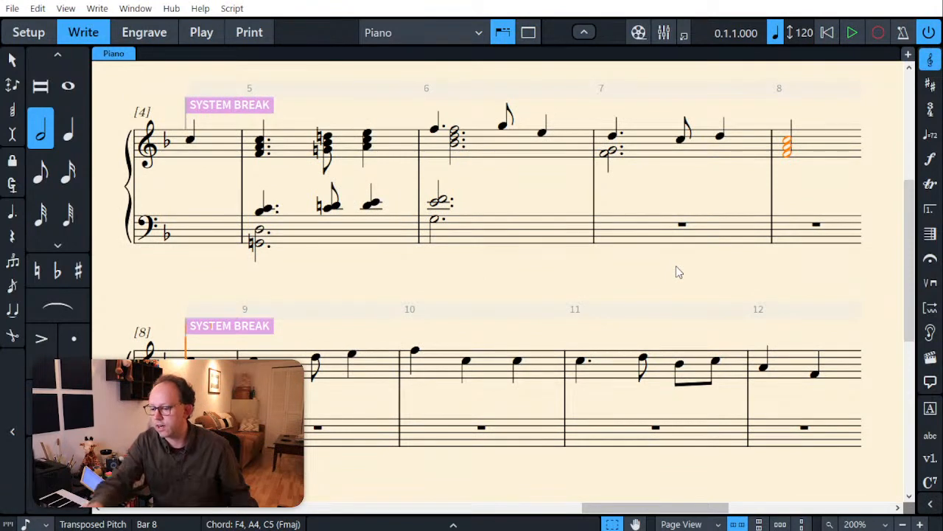
Step: Enter a bass-staff line in bar 7: dotted quarter D4, eighth C4 and quarter Bb3
{"action": "left_click", "coordinate": [620, 236]}
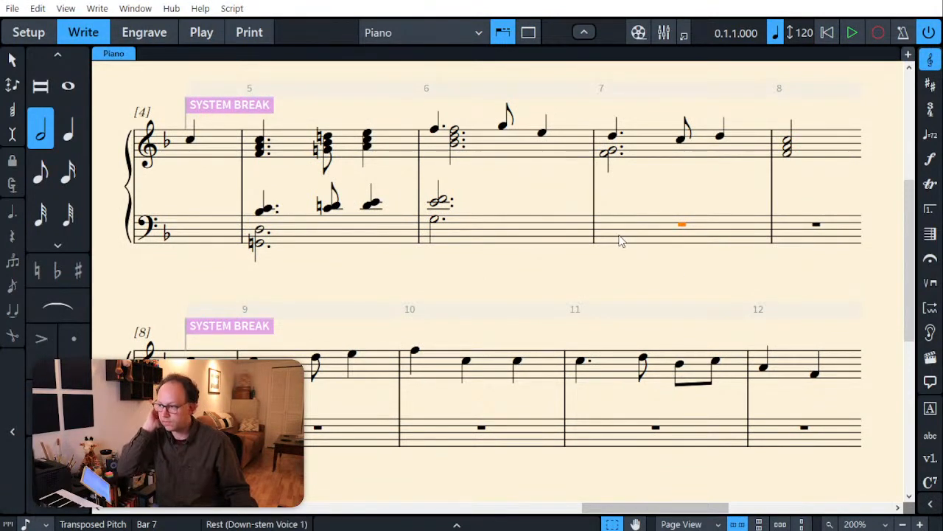
{"action": "key", "text": "Return"}
{"action": "key", "text": "6"}
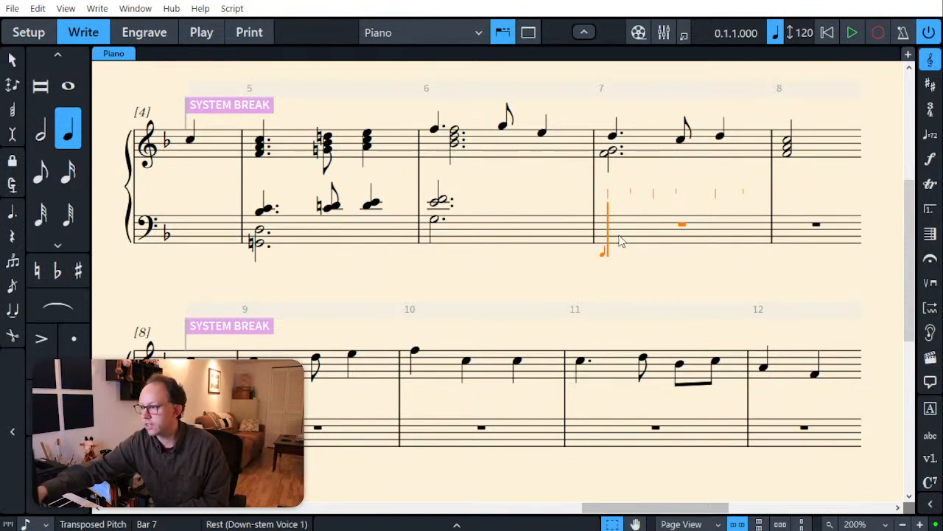
{"action": "key", "text": "d"}
{"action": "key", "text": "ctrl+z"}
{"action": "key", "text": "."}
{"action": "key", "text": "d"}
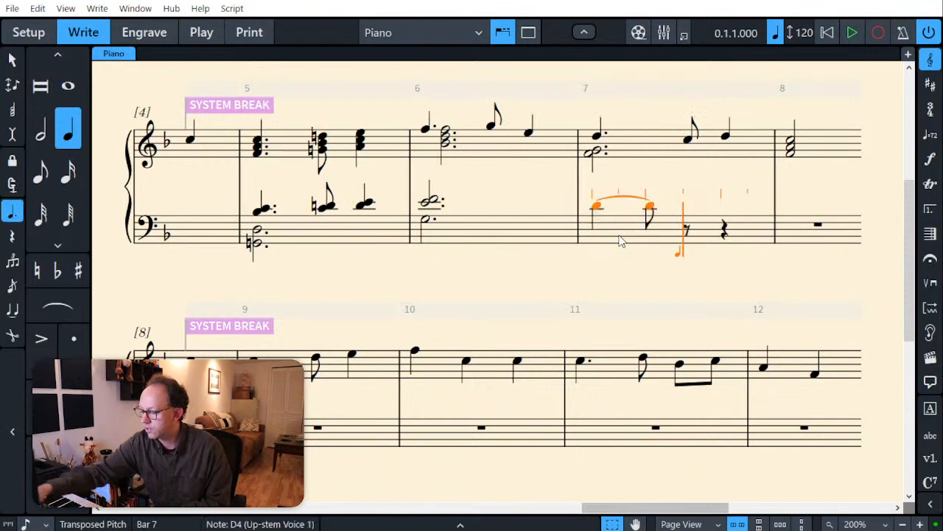
{"action": "key", "text": "5"}
{"action": "key", "text": "c"}
{"action": "key", "text": "6"}
{"action": "key", "text": "b"}
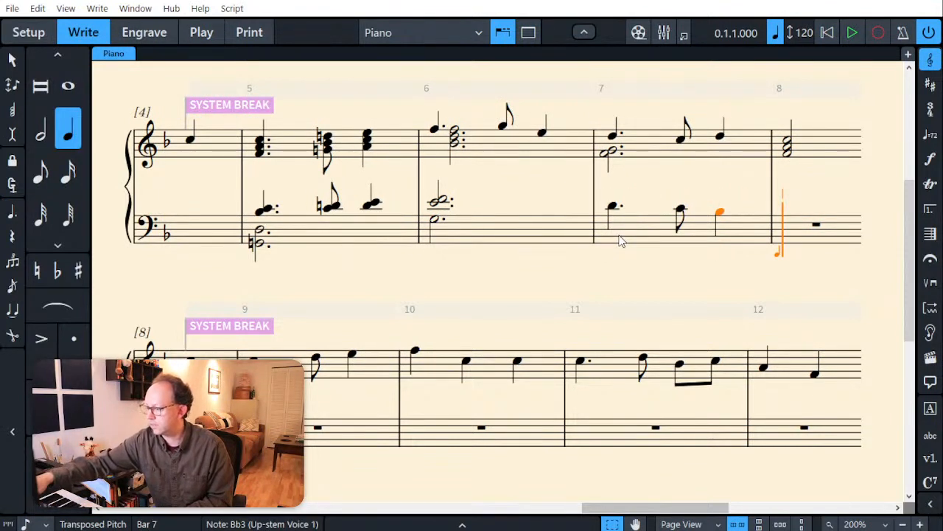
Step: Enter a dotted half-note chord of D3, A3 and C4 in the bass staff at bar 8
{"action": "key", "text": "7"}
{"action": "key", "text": "period"}
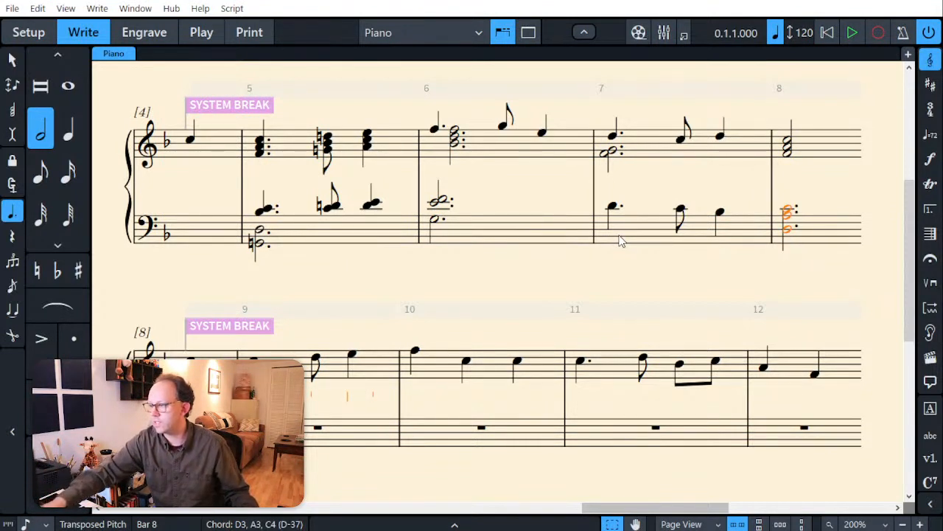
{"action": "key", "text": "Left"}
{"action": "key", "text": "Left"}
{"action": "key", "text": "Left"}
{"action": "key", "text": "Left"}
{"action": "key", "text": "Left"}
{"action": "key", "text": "Left"}
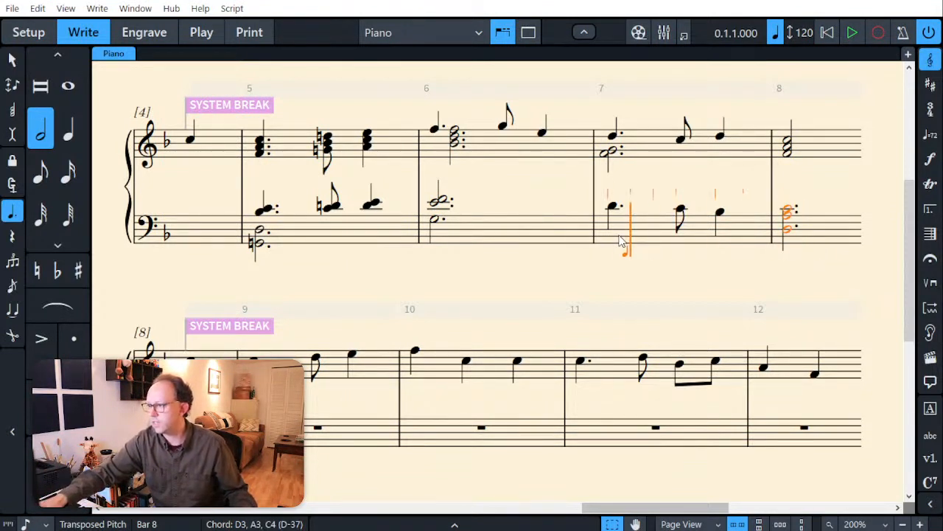
{"action": "key", "text": "Left"}
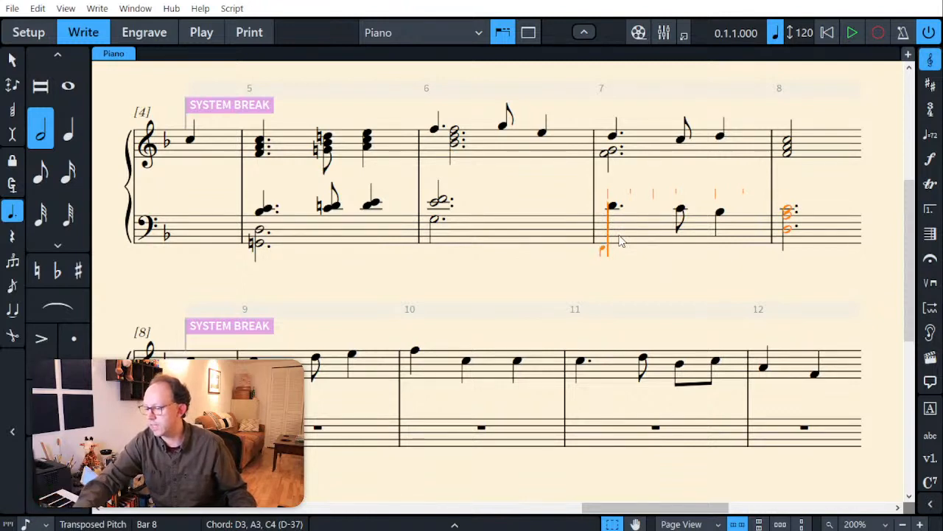
{"action": "key", "text": "period"}
{"action": "key", "text": "period"}
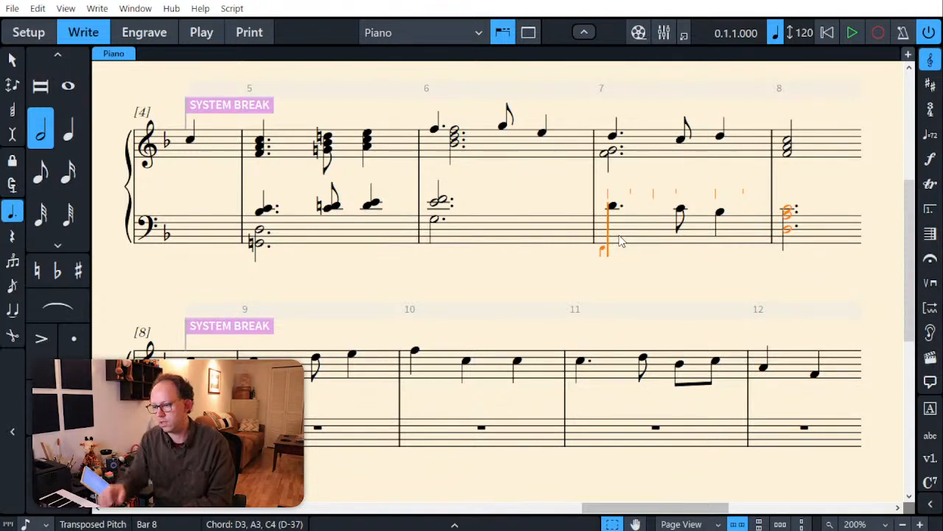
{"action": "key", "text": "Escape"}
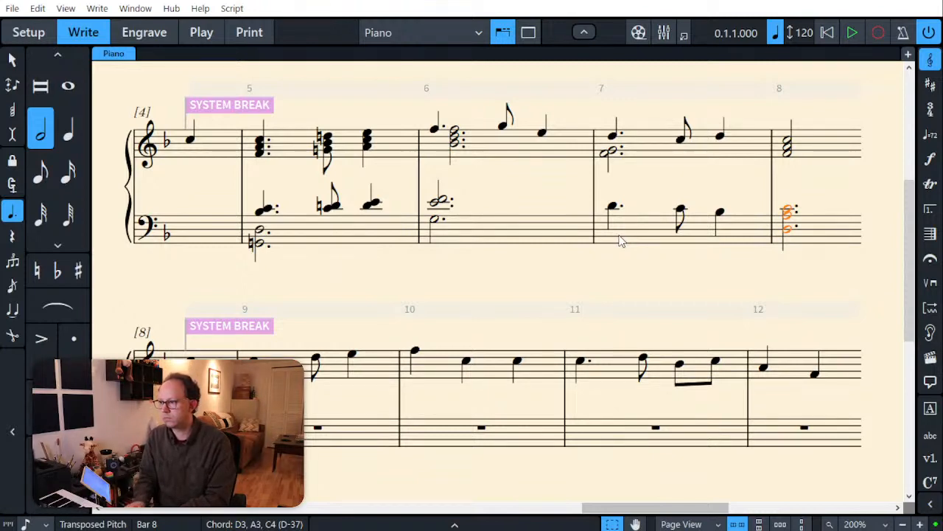
Step: Replace the bass-staff notes in bar 7 with a dotted quarter G3, an eighth A3 and a quarter Bb3
{"action": "left_click", "coordinate": [625, 230]}
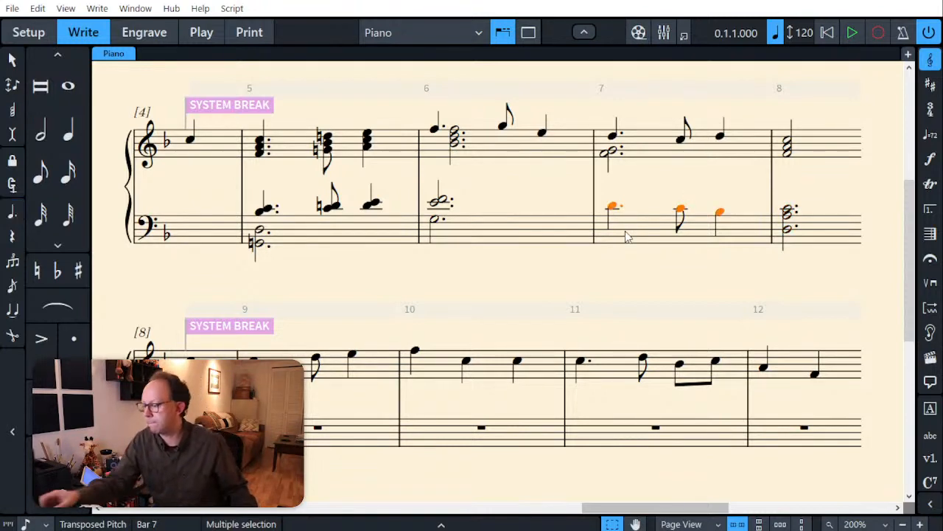
{"action": "key", "text": "Delete"}
{"action": "left_click", "coordinate": [624, 237]}
{"action": "key", "text": "shift+n"}
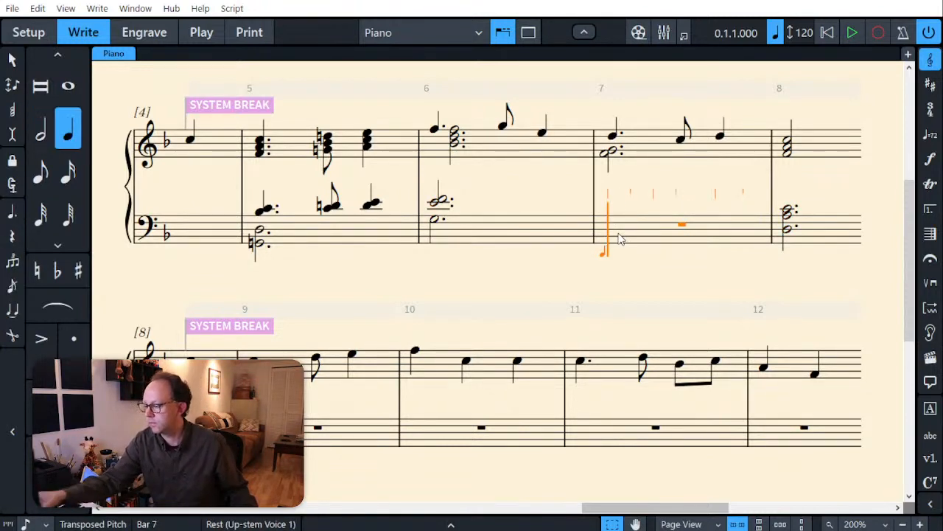
{"action": "key", "text": "period"}
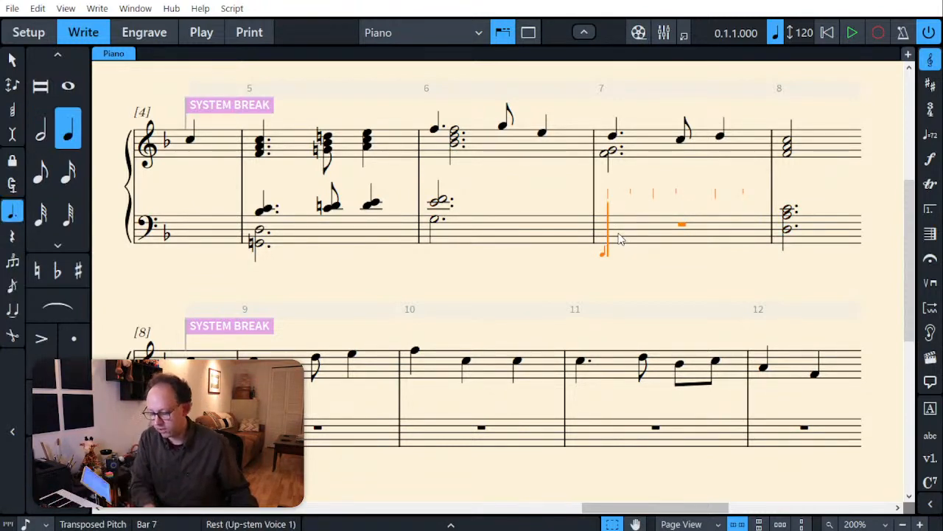
{"action": "key", "text": "g"}
{"action": "key", "text": "5"}
{"action": "key", "text": "a"}
{"action": "key", "text": "6"}
{"action": "key", "text": "b"}
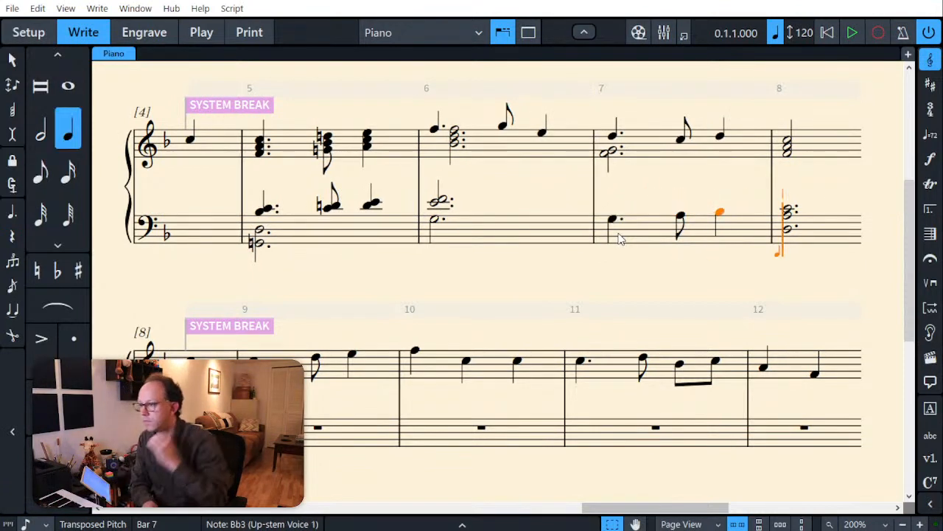
Step: Enter a dotted half-note chord of Eb3, Bb3 and D4 in a down-stem voice of the bass staff at bar 7, keeping the moving line
{"action": "key", "text": "Left"}
{"action": "key", "text": "Left"}
{"action": "key", "text": "Left"}
{"action": "key", "text": "Left"}
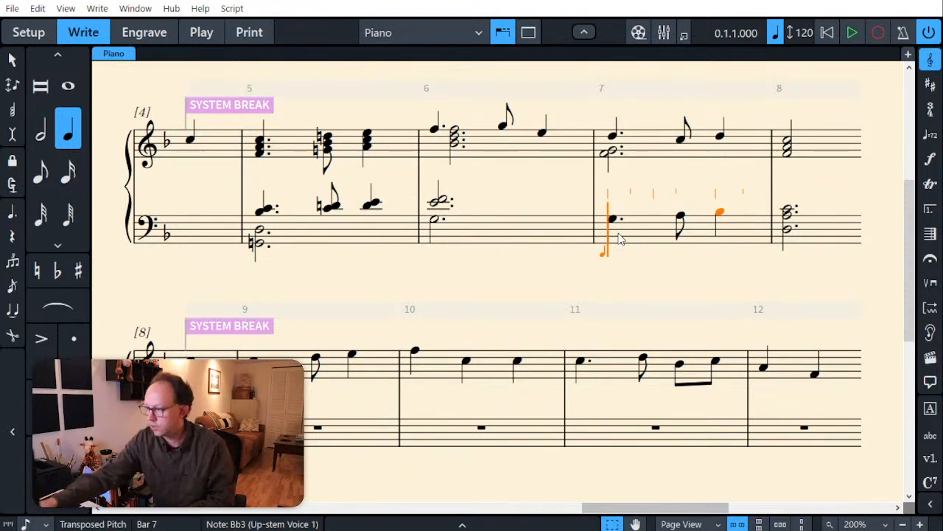
{"action": "key", "text": "7"}
{"action": "key", "text": "v"}
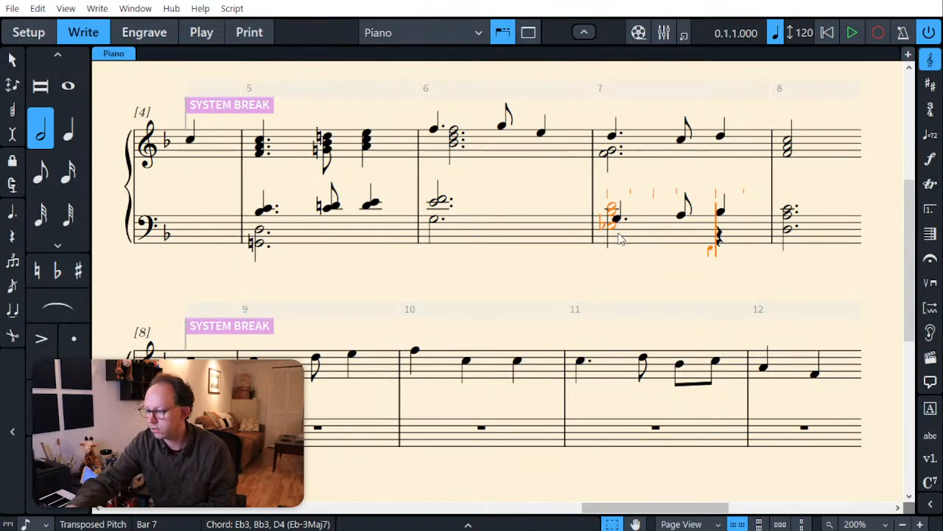
{"action": "key", "text": "ctrl+z"}
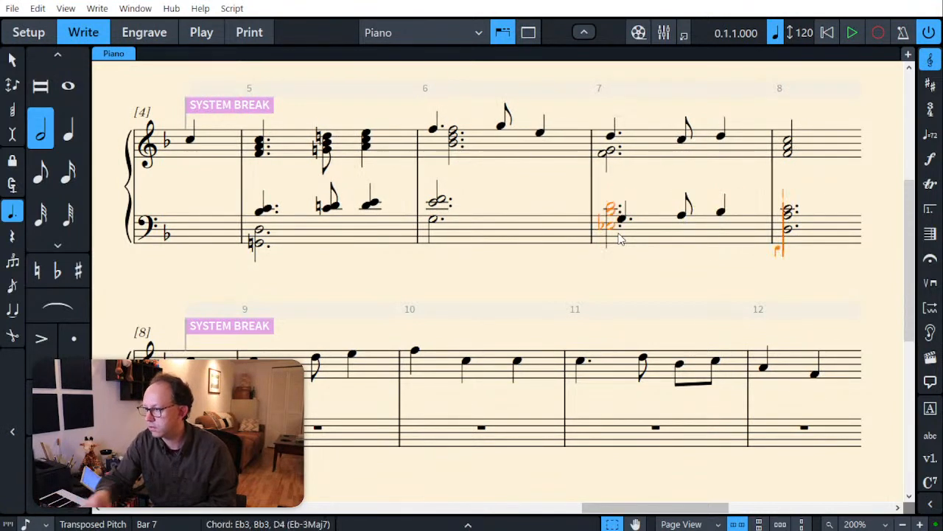
{"action": "key", "text": "Escape"}
{"action": "key", "text": "Escape"}
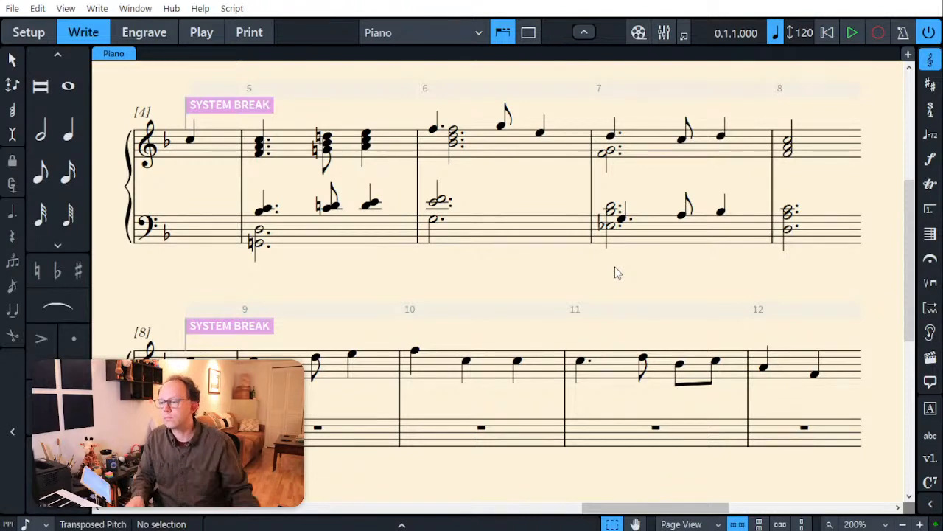
Step: Enter dotted half-note bass-staff chords in bars 9 to 12: Db3-Ab3-C4, C3-G3-Bb3, Bb2-F3-Ab3 and A2-E3-G3
{"action": "scroll", "coordinate": [666, 398], "scroll_direction": "down", "scroll_amount": 2}
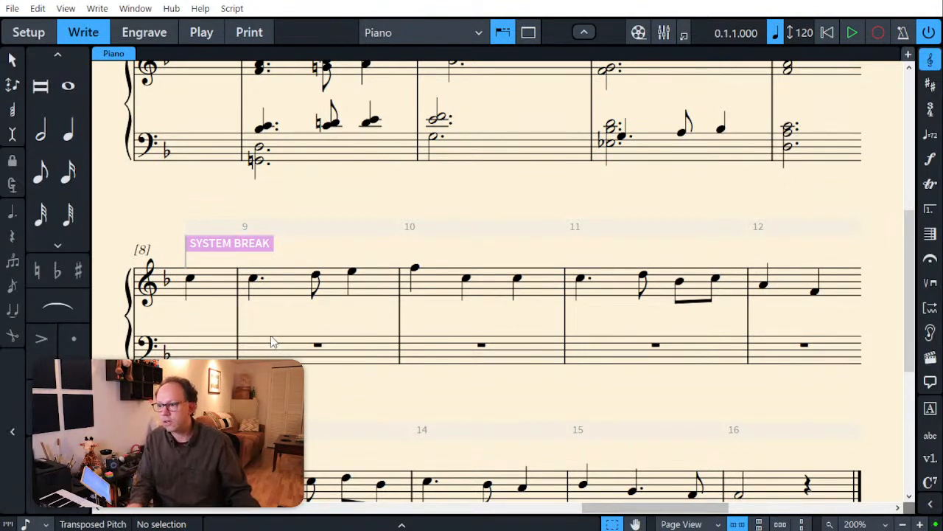
{"action": "left_click", "coordinate": [269, 300]}
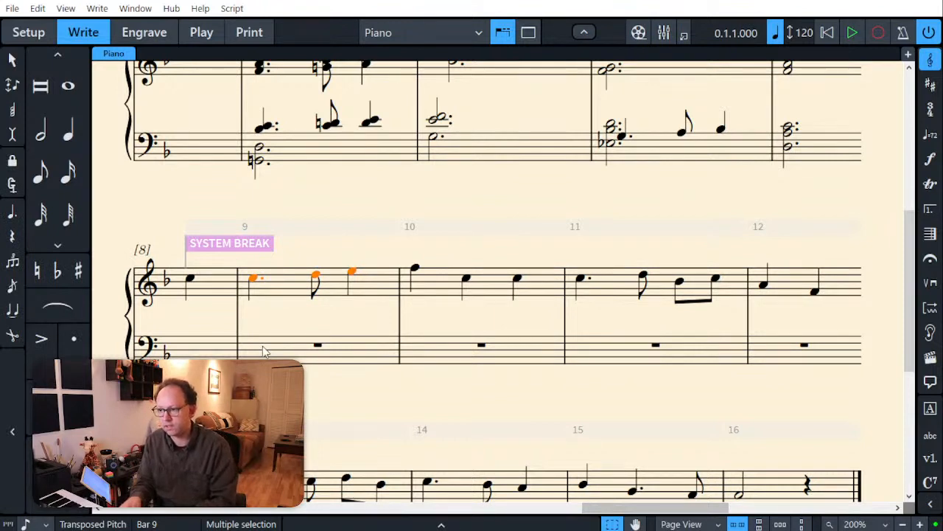
{"action": "left_click", "coordinate": [263, 352]}
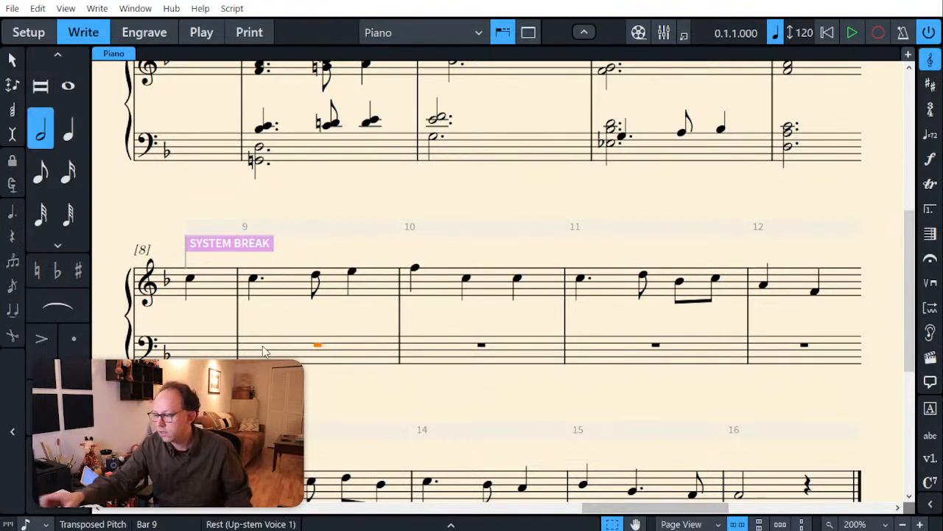
{"action": "key", "text": "shift+n"}
{"action": "key", "text": "6"}
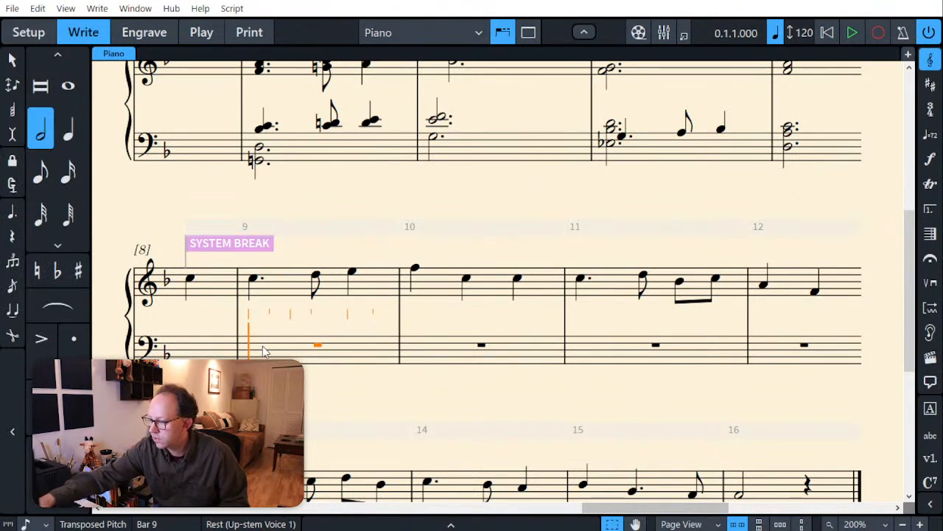
{"action": "key", "text": "period"}
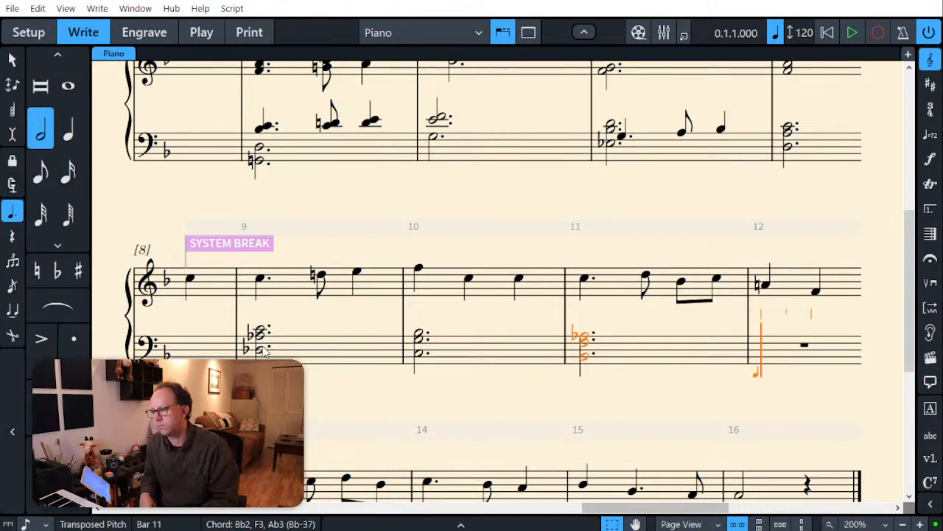
{"action": "key", "text": "Escape"}
{"action": "scroll", "coordinate": [375, 336], "scroll_direction": "up", "scroll_amount": 3}
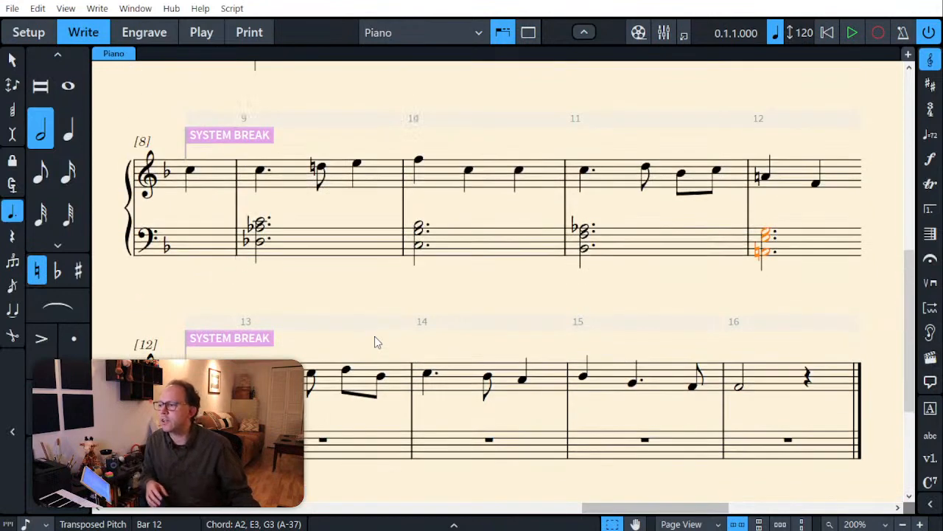
{"action": "scroll", "coordinate": [374, 337], "scroll_direction": "up", "scroll_amount": 3}
{"action": "left_click", "coordinate": [392, 415]}
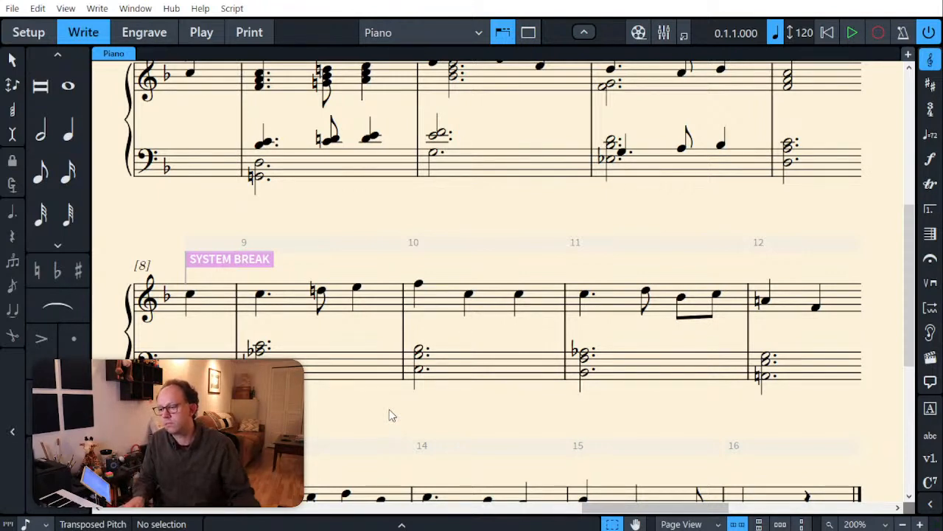
Step: Enter a dotted half-note chord of C4, F4 and Ab4 beneath the treble melody in bar 11, keeping the melody notes
{"action": "scroll", "coordinate": [391, 416], "scroll_direction": "down", "scroll_amount": 5}
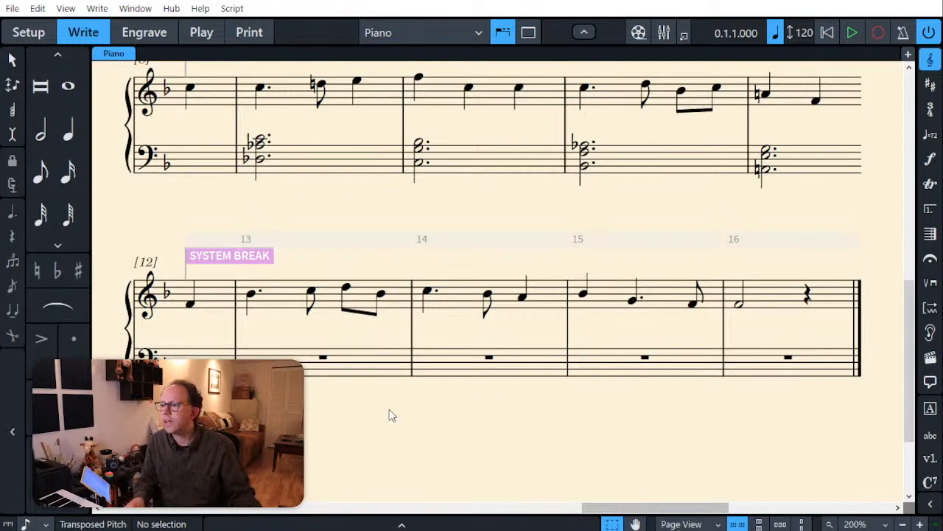
{"action": "scroll", "coordinate": [462, 312], "scroll_direction": "up", "scroll_amount": 5}
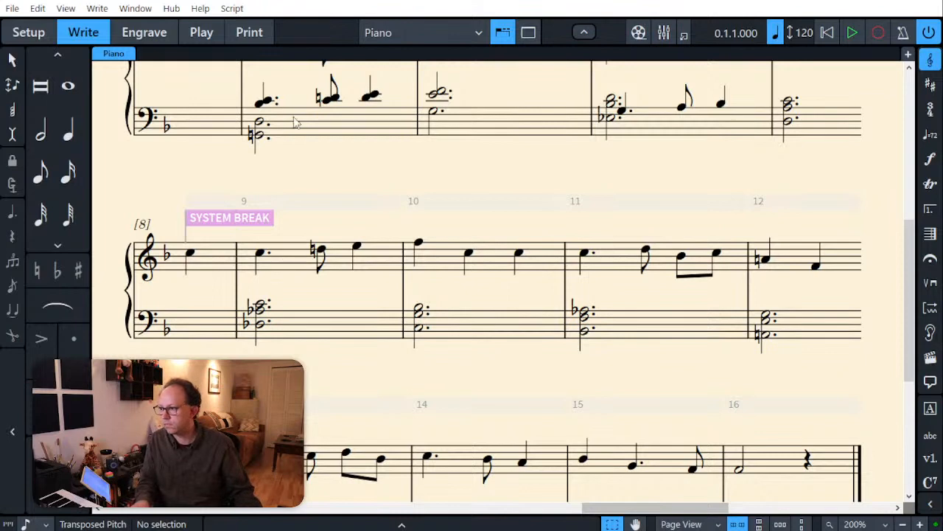
{"action": "left_click", "coordinate": [618, 256]}
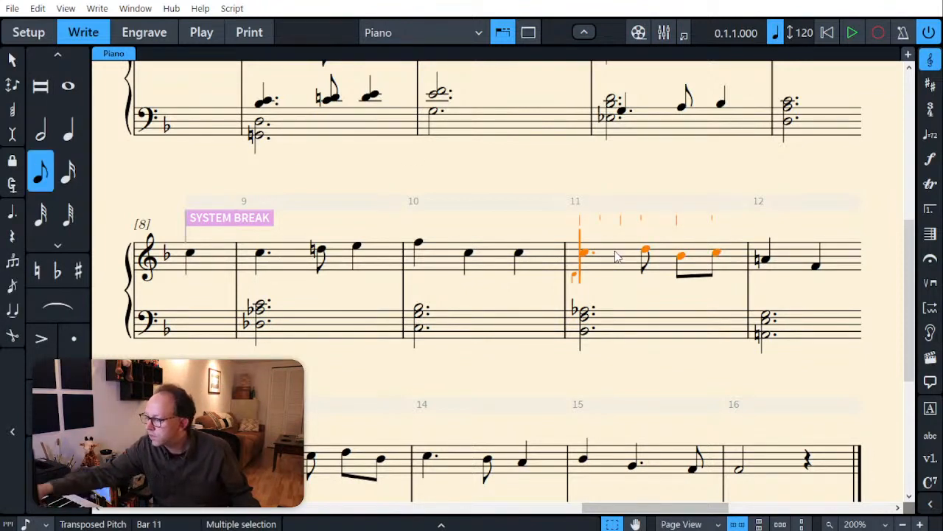
{"action": "key", "text": "7"}
{"action": "key", "text": "period"}
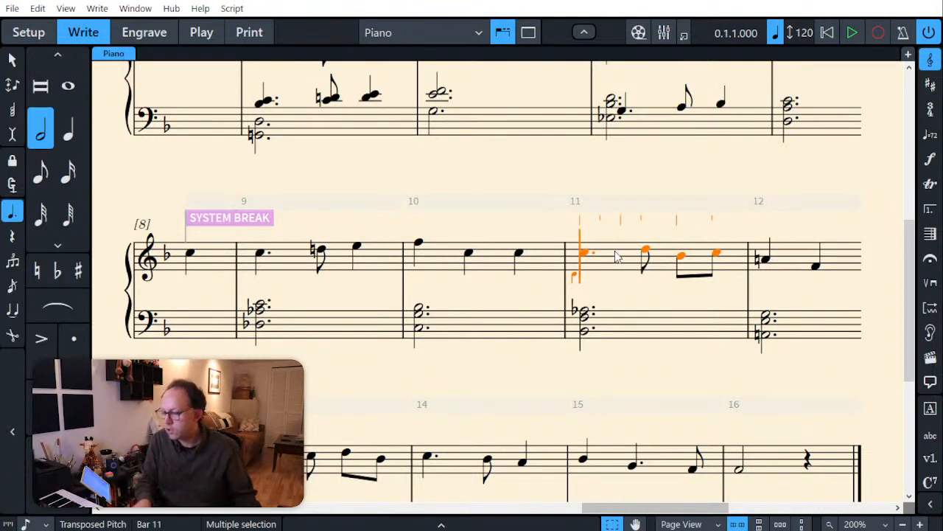
{"action": "key", "text": "Escape"}
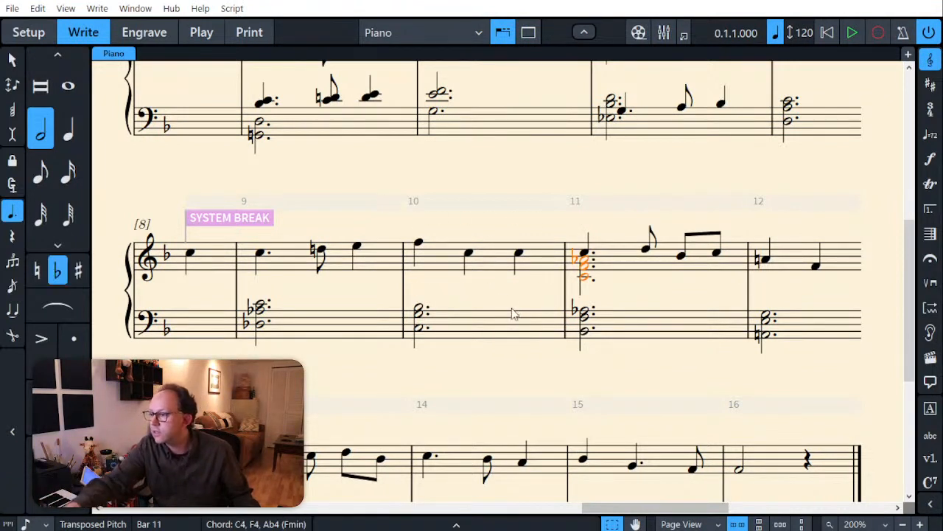
Step: Enter dotted half-note chords beneath the treble melody: F4-Ab4 in bar 9, G4-Bb4-C5 in bar 10 and C4-D4 in bar 12, keeping the melody
{"action": "left_click", "coordinate": [287, 276]}
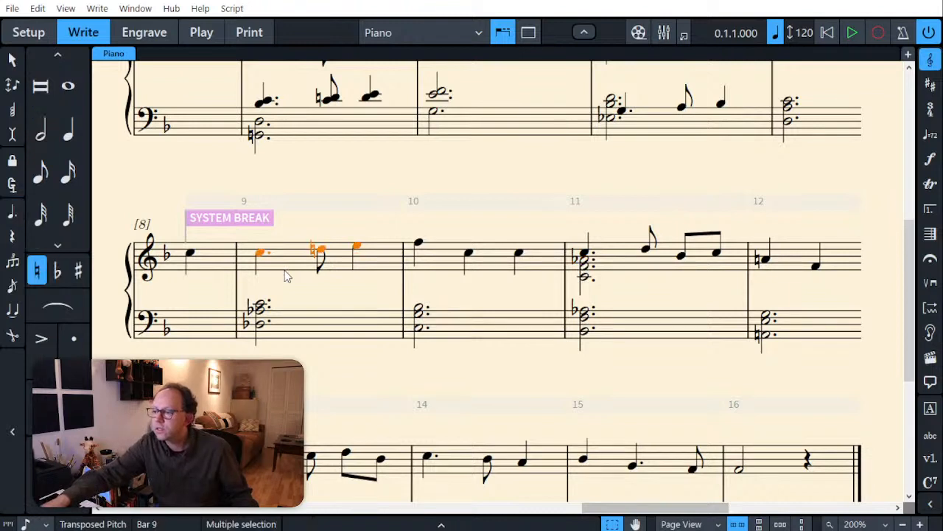
{"action": "key", "text": "v"}
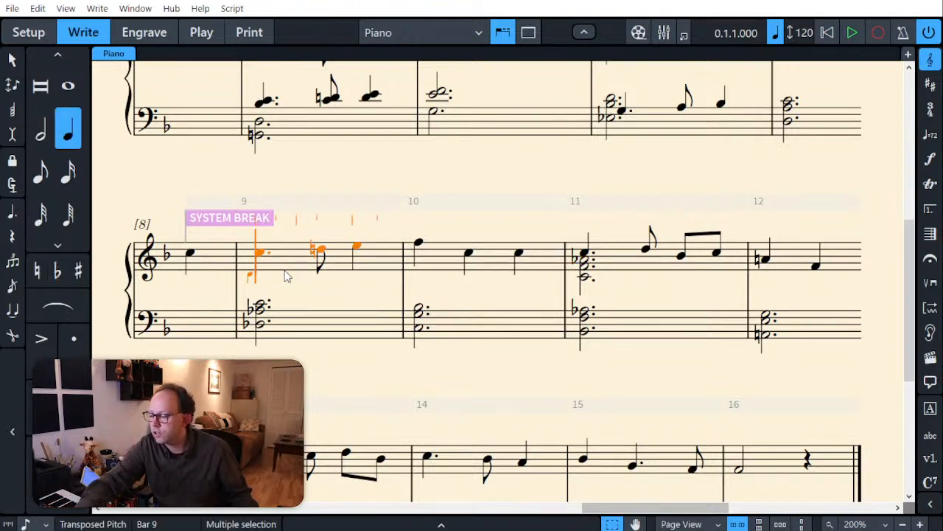
{"action": "key", "text": "7"}
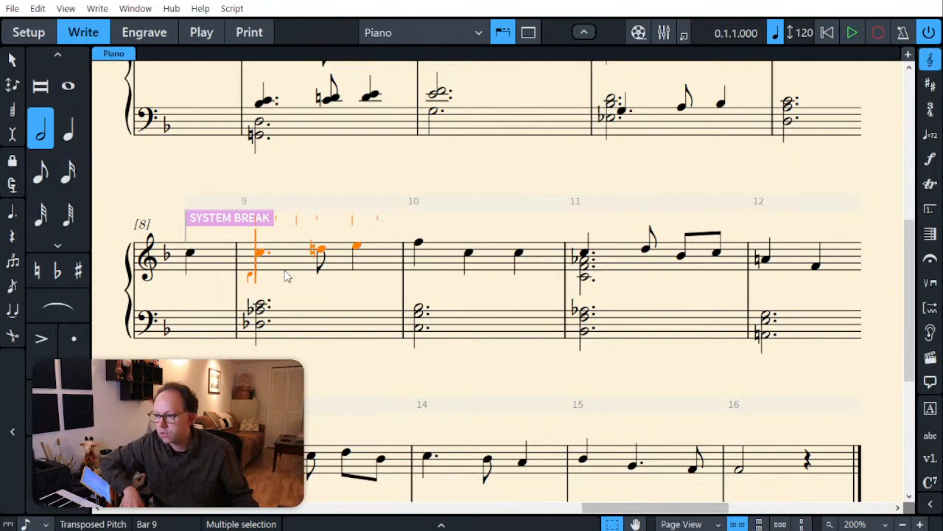
{"action": "key", "text": "ctrl+z"}
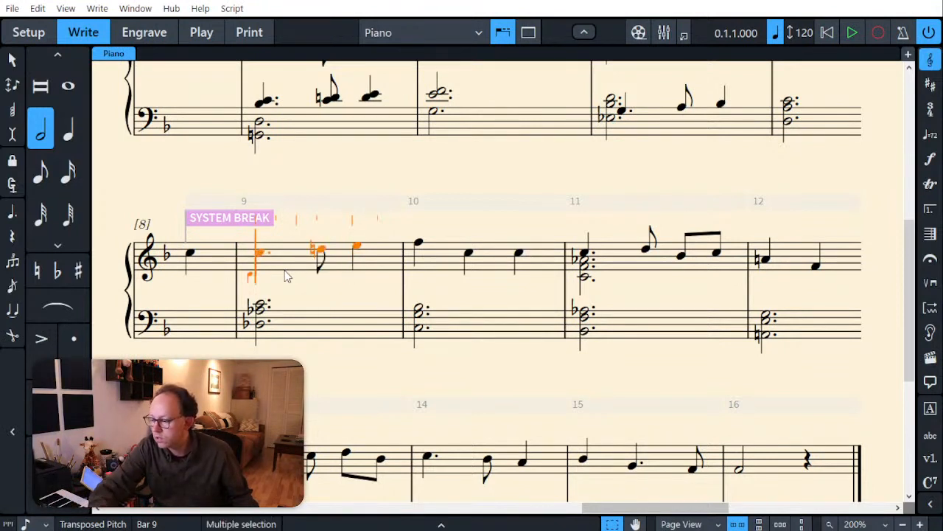
{"action": "key", "text": "period"}
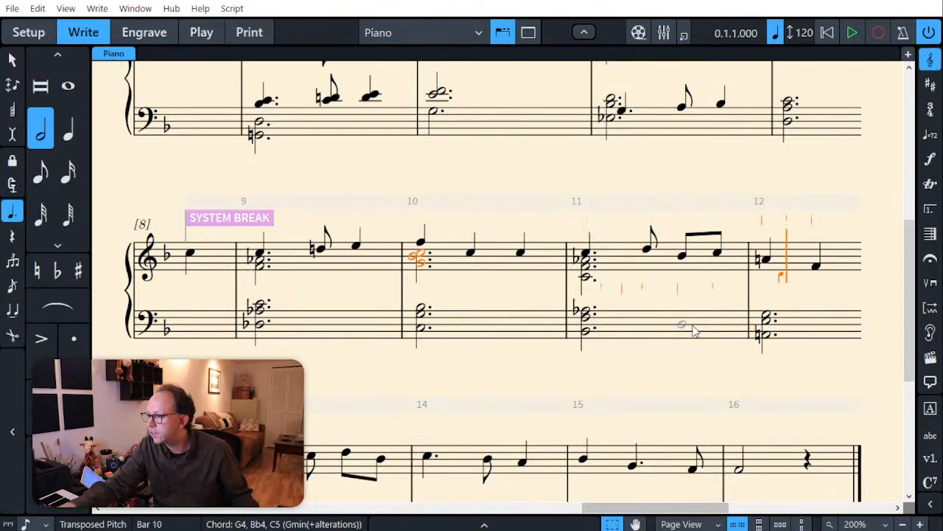
{"action": "key", "text": "Left"}
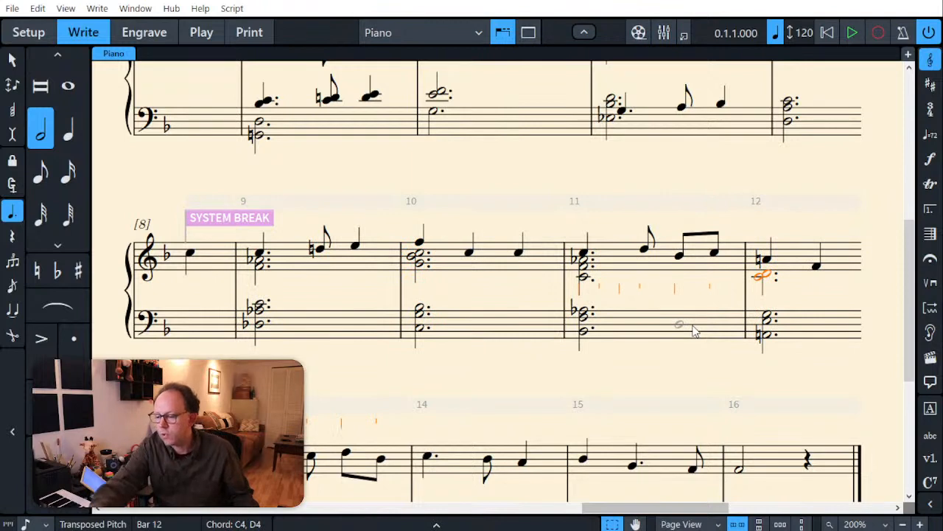
{"action": "key", "text": "Escape"}
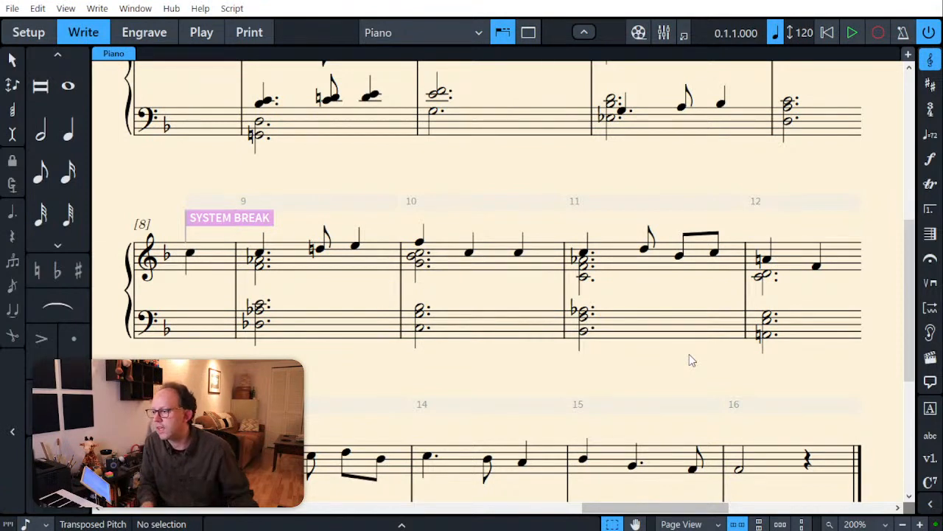
Step: Enter dotted half-note bass-staff chords in bars 13 and 14, using F2, C3 and A3 in bar 14
{"action": "scroll", "coordinate": [687, 374], "scroll_direction": "down", "scroll_amount": 4}
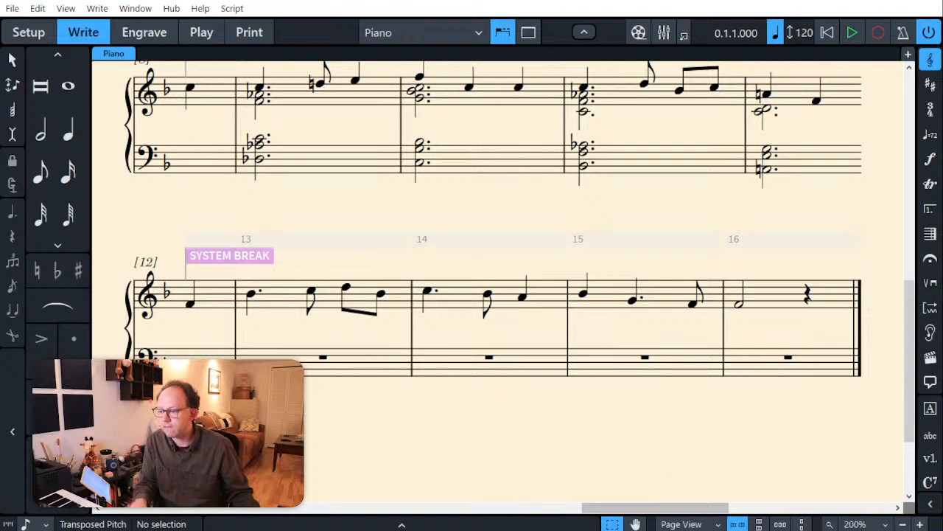
{"action": "left_click", "coordinate": [323, 358]}
{"action": "key", "text": "shift+n"}
{"action": "key", "text": "7"}
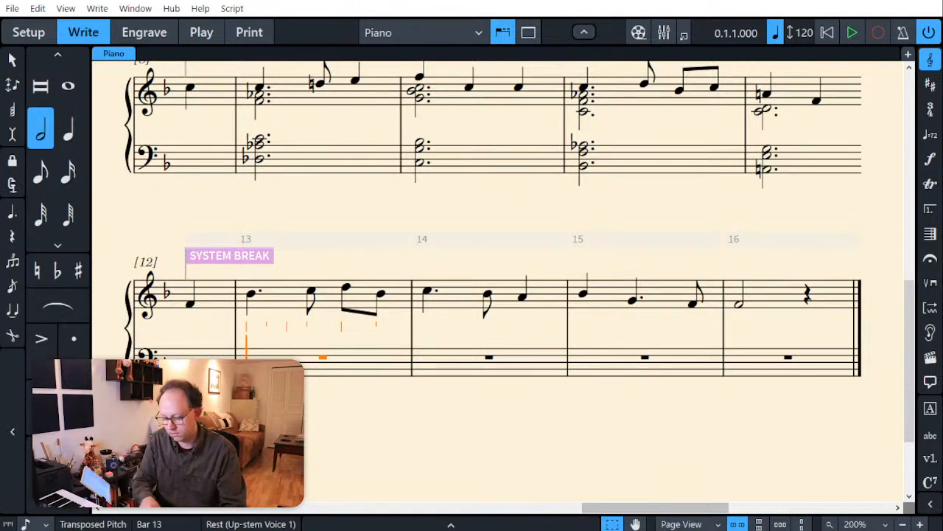
{"action": "key", "text": "period"}
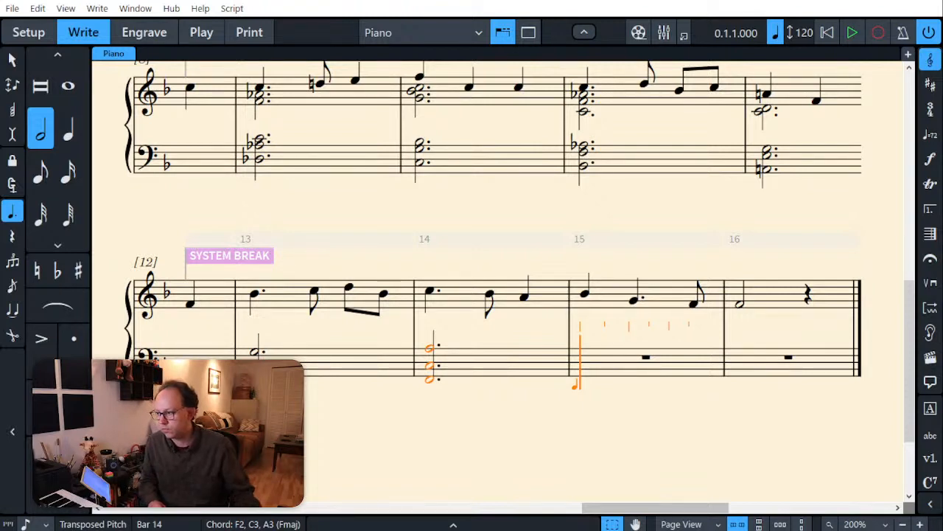
{"action": "key", "text": "Escape"}
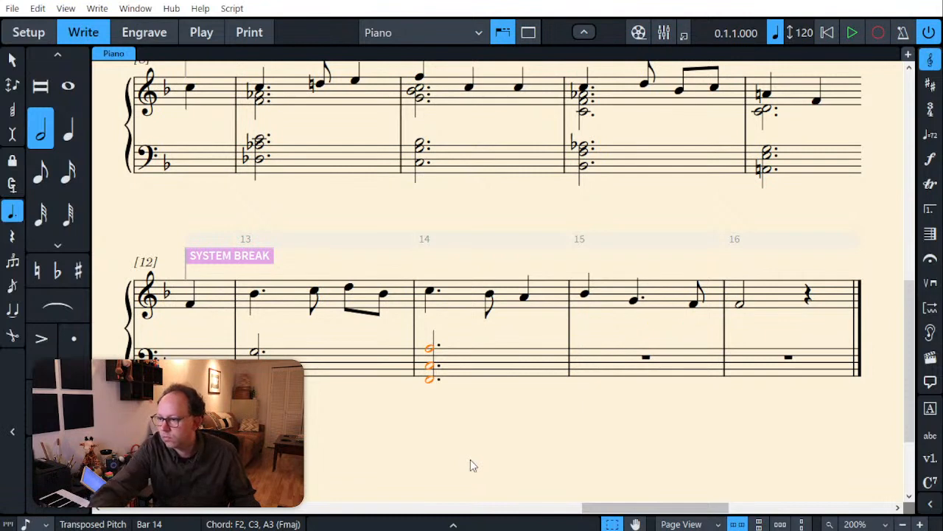
{"action": "key", "text": "Escape"}
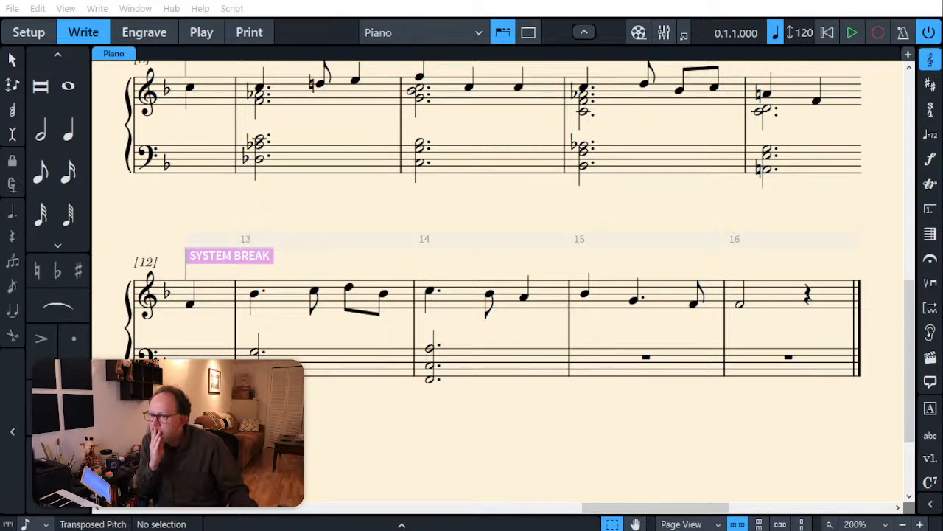
{"action": "key", "text": "alt+Tab"}
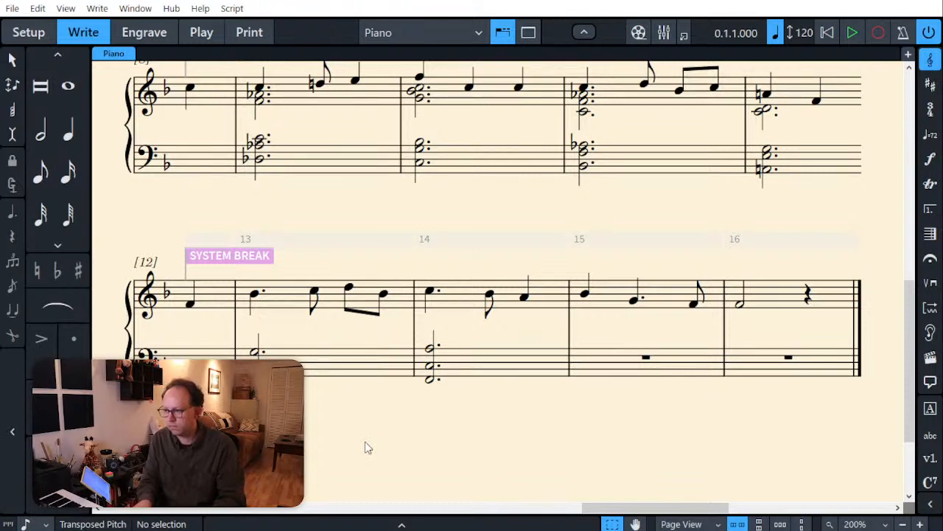
Step: Replace the bass-staff chord in bar 14 with a dotted half-note chord of D2, Bb2 and F3
{"action": "left_click", "coordinate": [475, 376]}
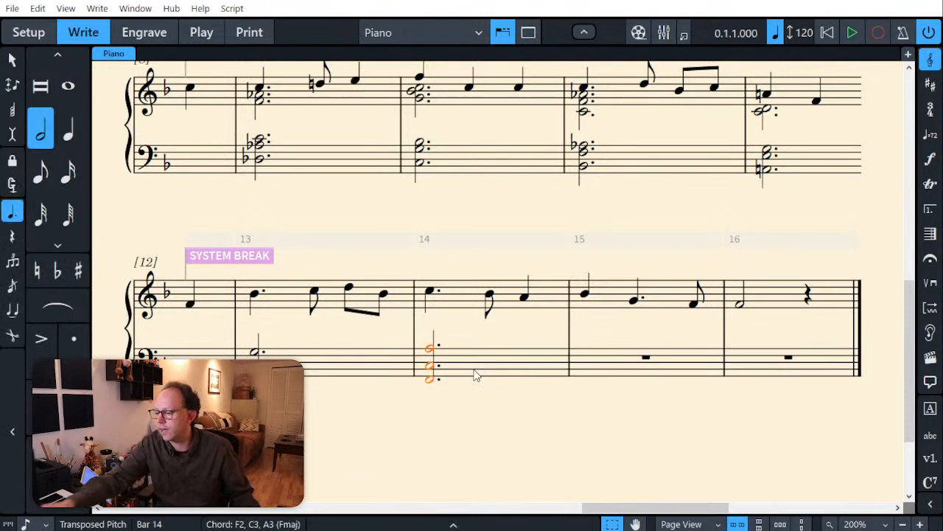
{"action": "key", "text": "Delete"}
{"action": "left_click", "coordinate": [476, 375]}
{"action": "key", "text": "Return"}
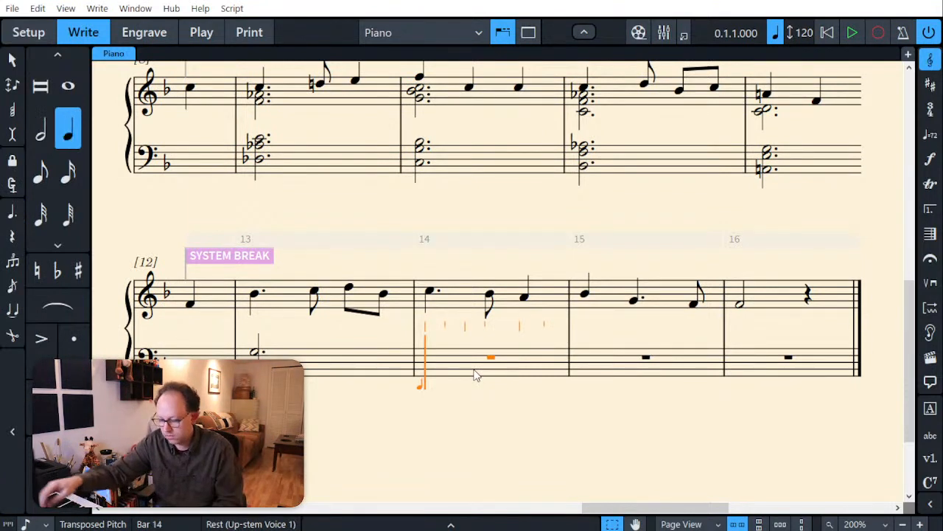
{"action": "key", "text": "6"}
{"action": "key", "text": "period"}
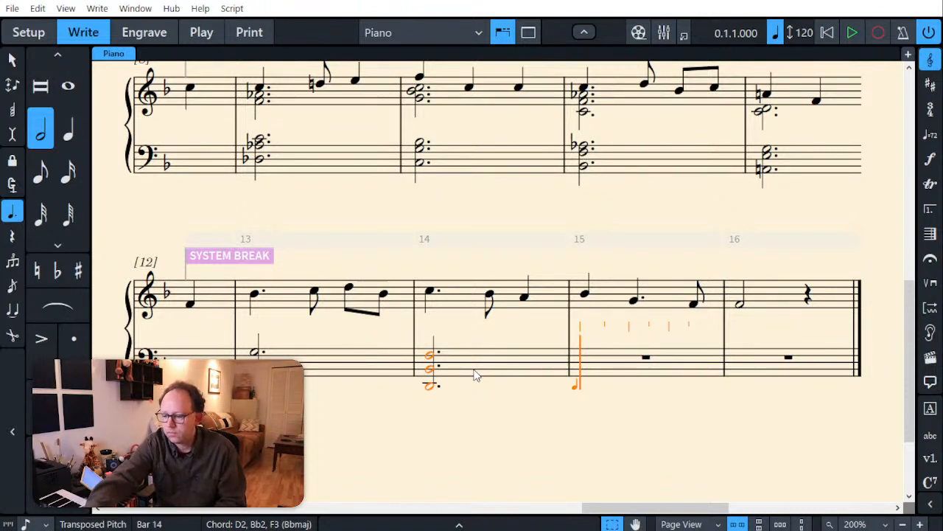
{"action": "key", "text": "Escape"}
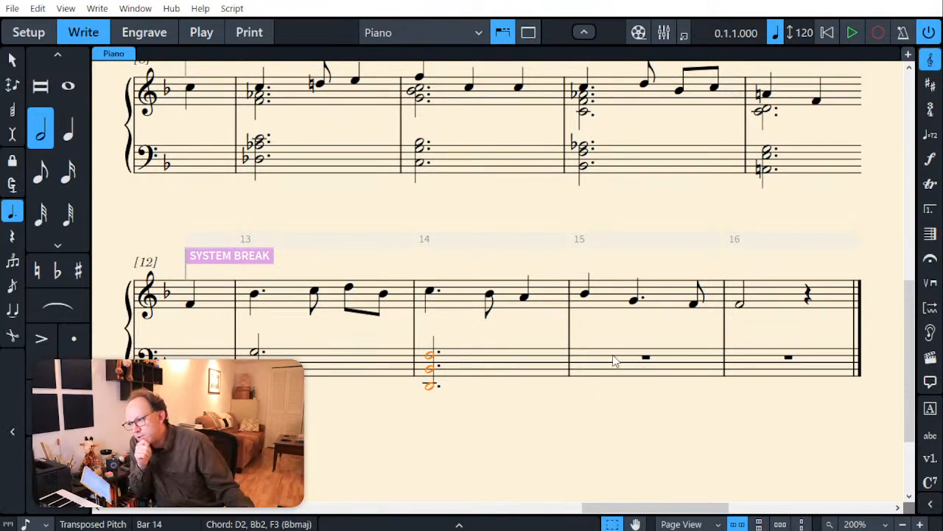
Step: Enter dotted half-note chords beneath the treble melody: Bb3-D4-F4 in bar 13 and C4-F4-A4 in bar 14, keeping the melody notes
{"action": "left_click", "coordinate": [286, 299]}
{"action": "key", "text": "shift+n"}
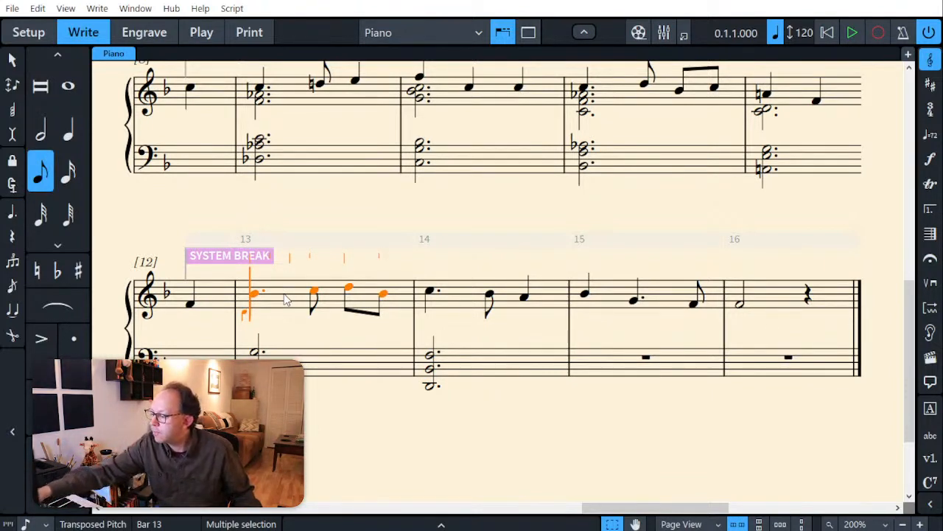
{"action": "key", "text": "6"}
{"action": "key", "text": "period"}
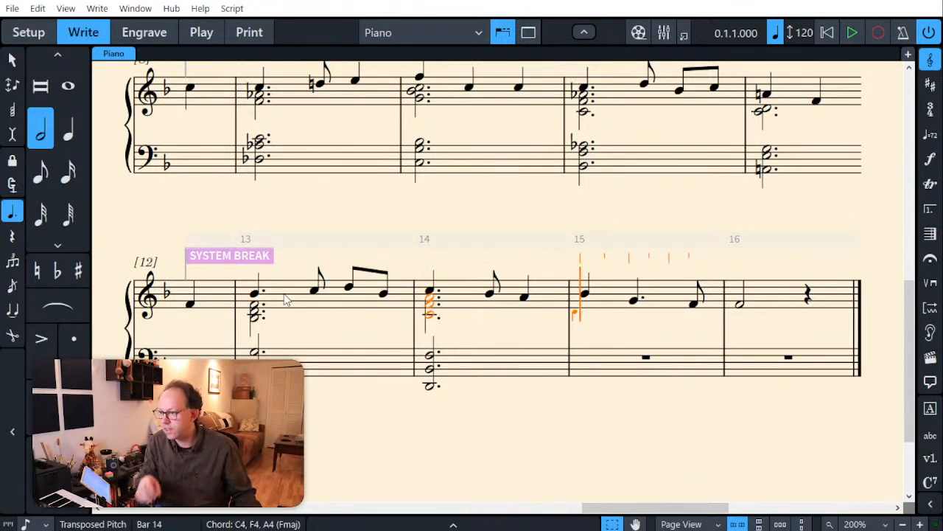
{"action": "key", "text": "Escape"}
{"action": "key", "text": "Escape"}
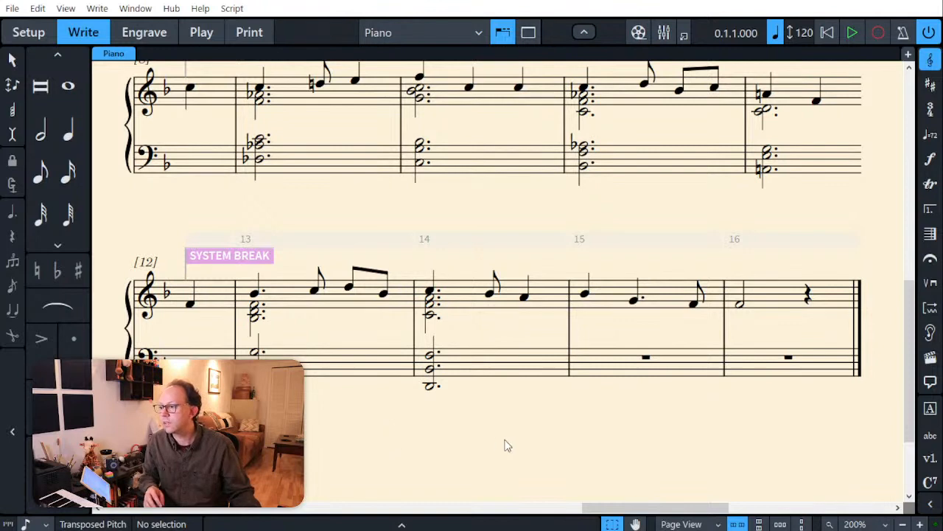
Step: Enter a dotted half-note Ab1 in the down-stem voice of the bass staff at bar 15
{"action": "left_click", "coordinate": [599, 369]}
{"action": "key", "text": "Return"}
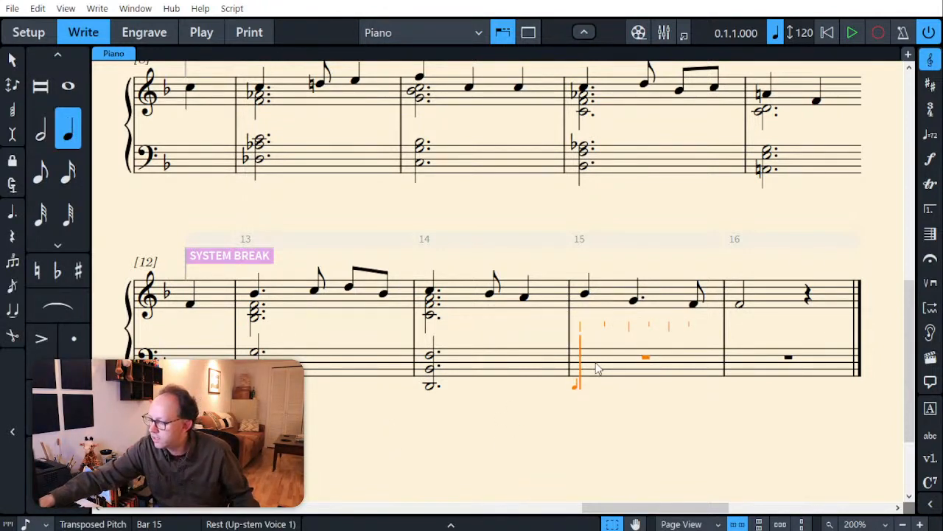
{"action": "key", "text": "6"}
{"action": "key", "text": "period"}
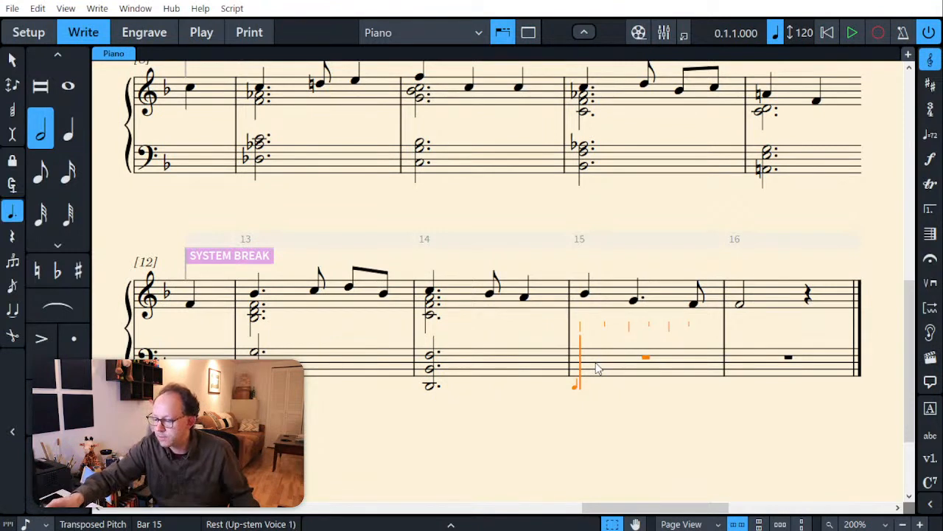
{"action": "key", "text": "v"}
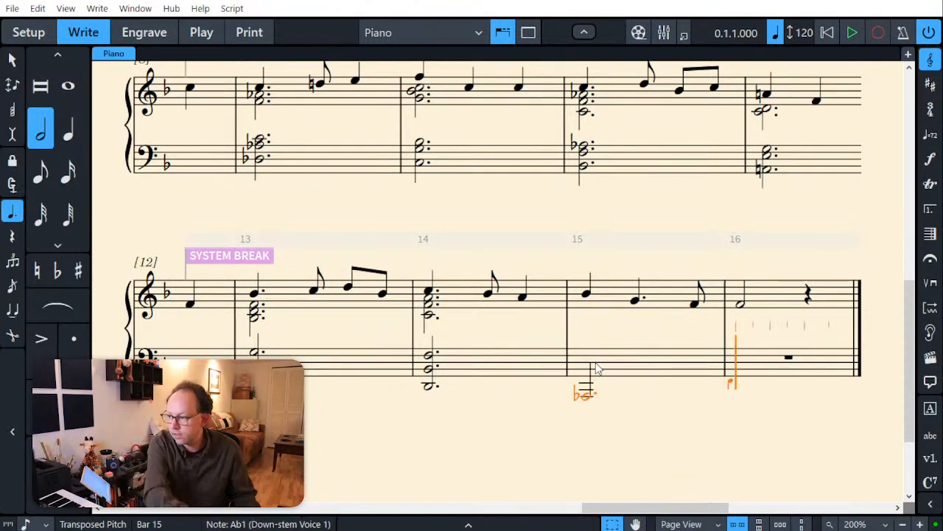
Step: Add an up-stem bass line from the start of bar 15: eighths Ab1 and Ab2, followed by a half-note chord of Eb3 and G3
{"action": "key", "text": "Left"}
{"action": "key", "text": "Left"}
{"action": "key", "text": "Left"}
{"action": "key", "text": "Left"}
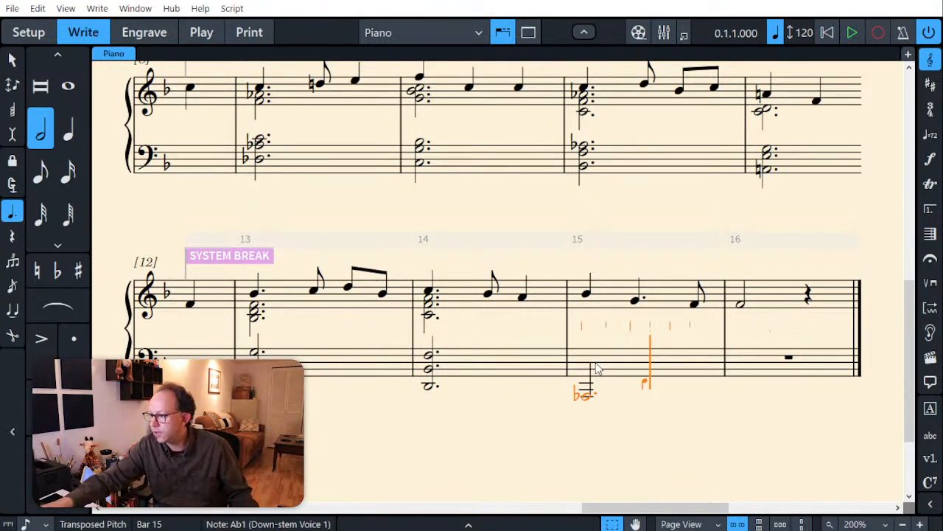
{"action": "key", "text": "Left"}
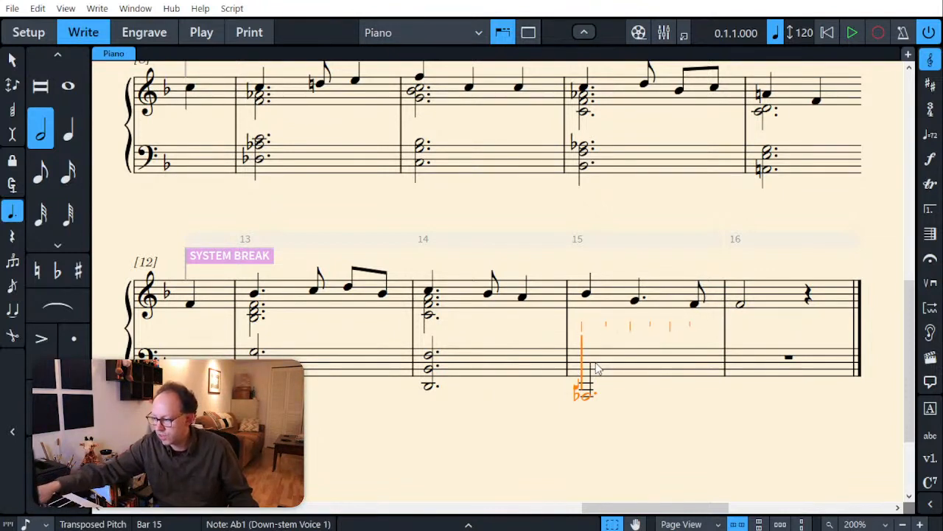
{"action": "key", "text": "5"}
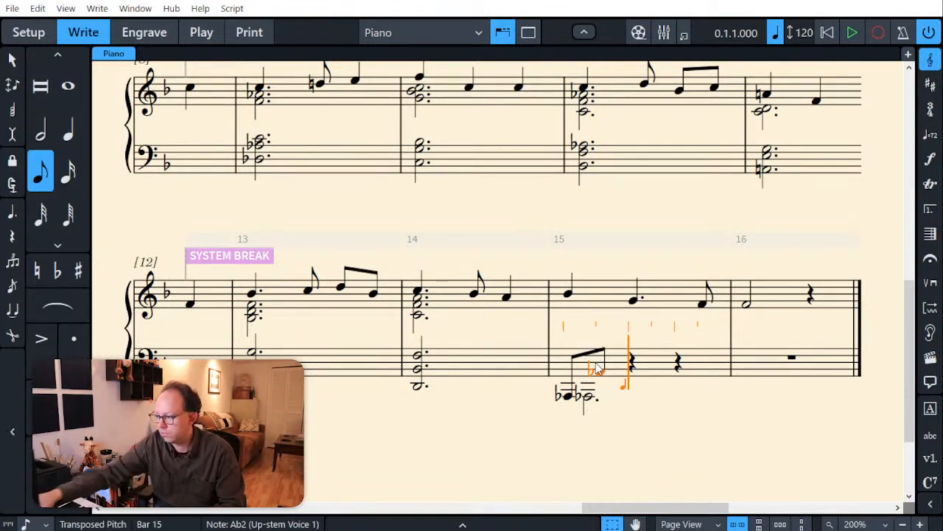
{"action": "key", "text": "7"}
{"action": "key", "text": "period"}
{"action": "key", "text": "period"}
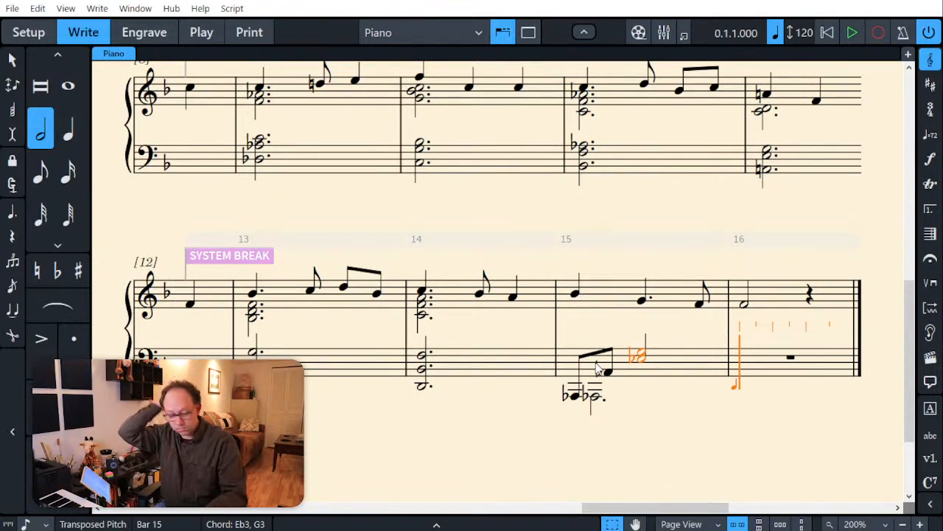
{"action": "key", "text": "Escape"}
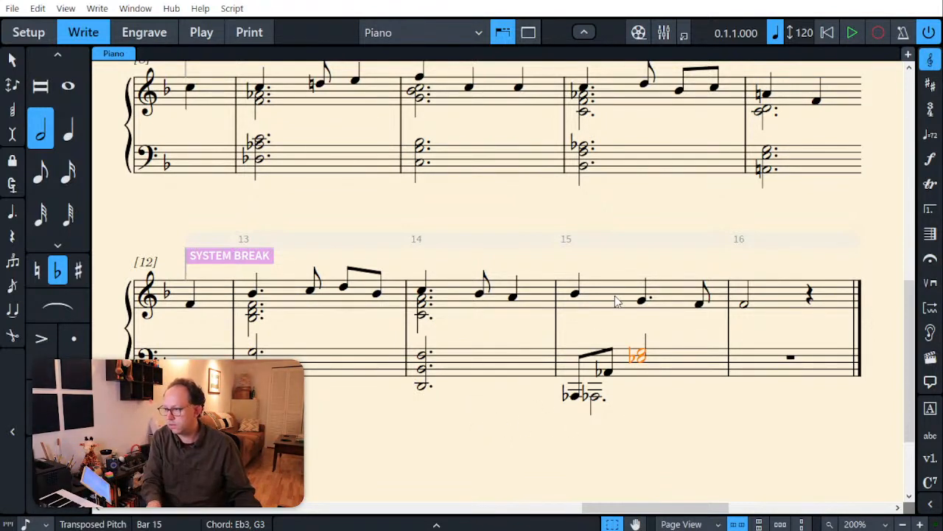
Step: Beneath the treble melody, enter quarter Bb3-Eb4-G4 and half Bb3-C4-Eb4 in bar 15, and half Ab3-Bb3-Db4 in bar 16
{"action": "left_click", "coordinate": [577, 311]}
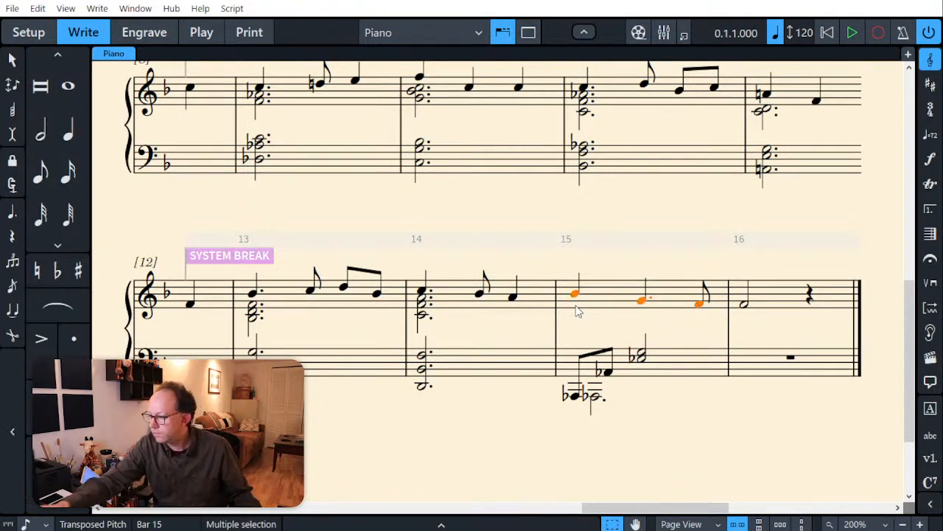
{"action": "key", "text": "5"}
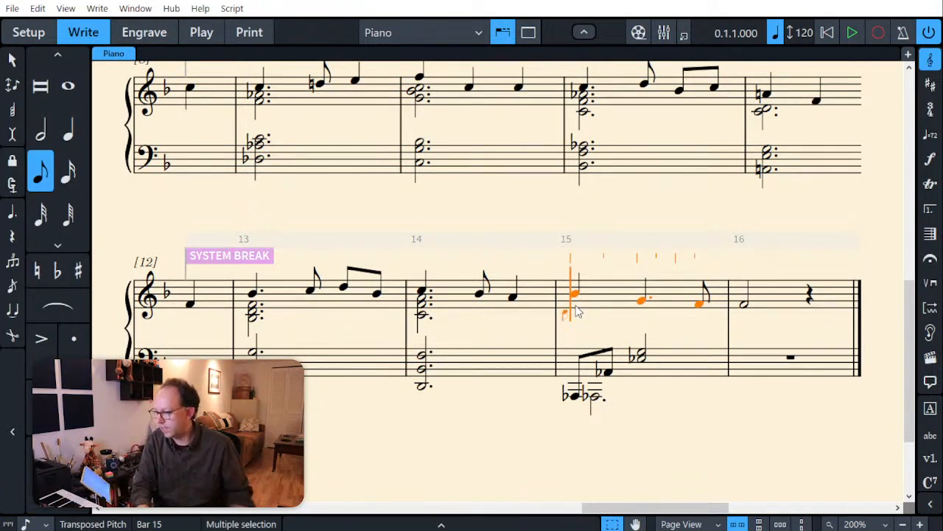
{"action": "key", "text": "6"}
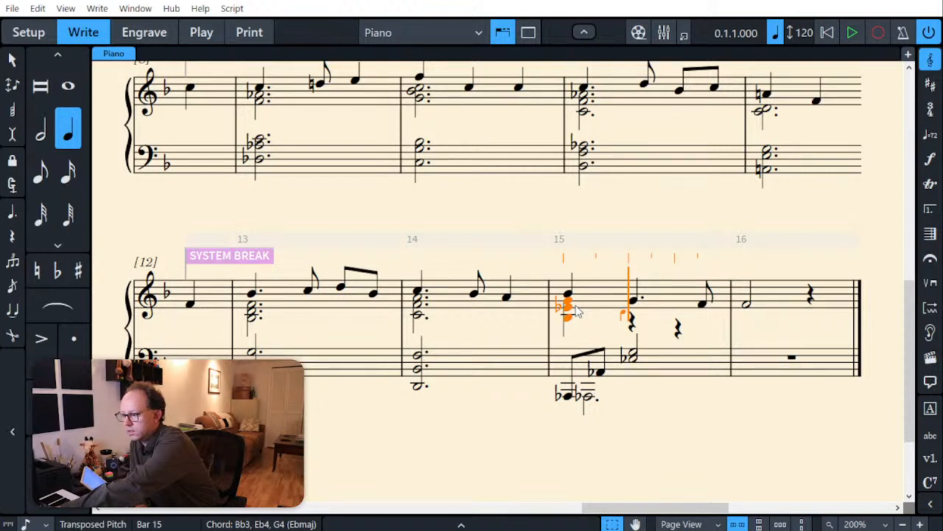
{"action": "key", "text": "7"}
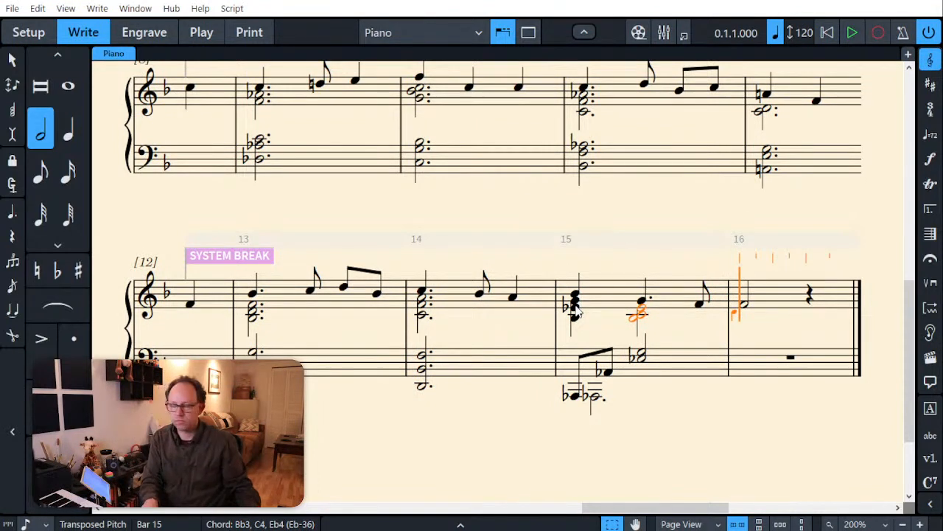
{"action": "key", "text": "Escape"}
Step: Enter a dotted half-note chord of Gb2, Db3 and Bb3 in the bass staff at bar 16
{"action": "left_click", "coordinate": [746, 370]}
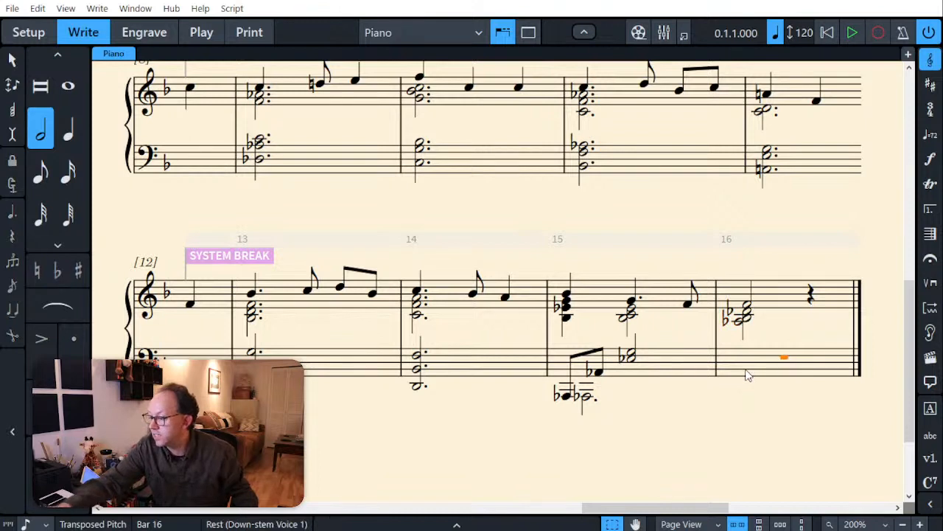
{"action": "key", "text": "shift+n"}
{"action": "key", "text": "7"}
{"action": "key", "text": "period"}
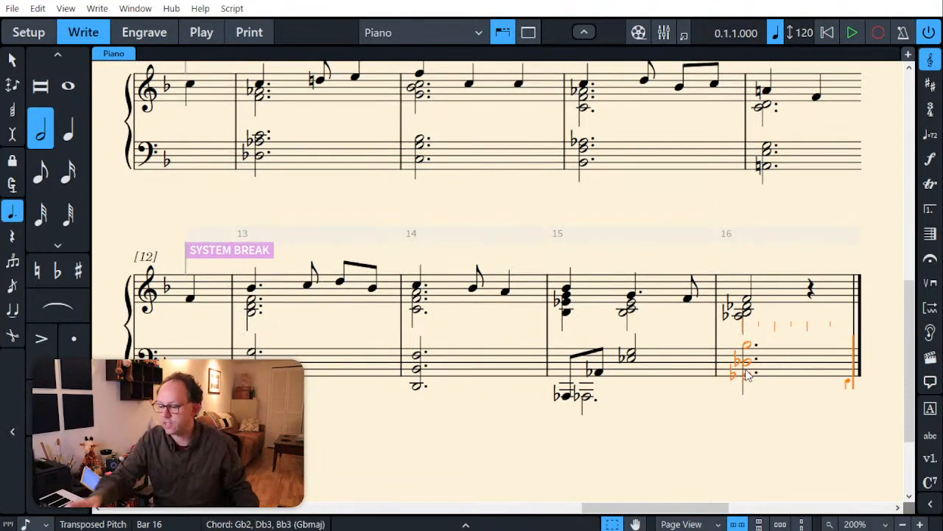
{"action": "key", "text": "Escape"}
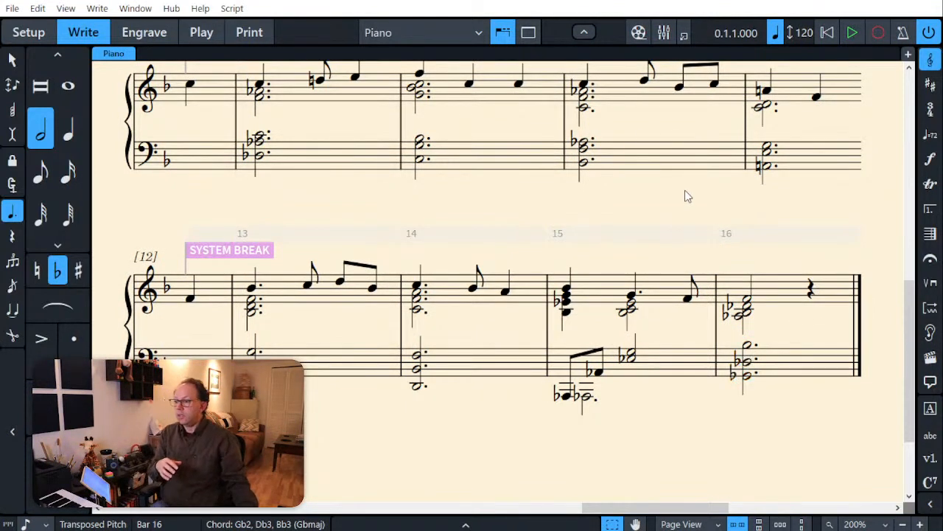
Step: Review the C major version of the score, examining how the sustained bass notes are voiced in bars 14 and 15
{"action": "left_click", "coordinate": [687, 196]}
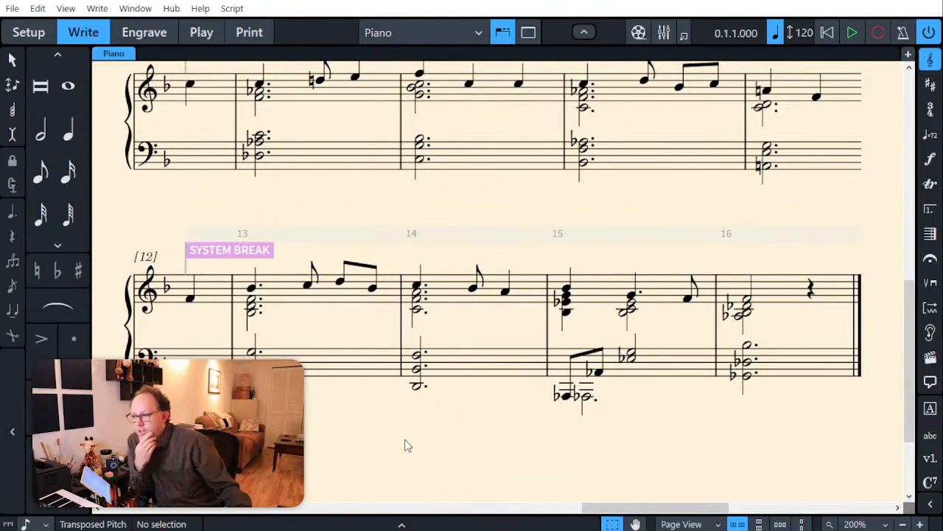
{"action": "left_click_drag", "start_coordinate": [662, 507], "coordinate": [193, 489]}
{"action": "scroll", "coordinate": [497, 351], "scroll_direction": "up", "scroll_amount": 10}
{"action": "scroll", "coordinate": [497, 351], "scroll_direction": "down", "scroll_amount": 11}
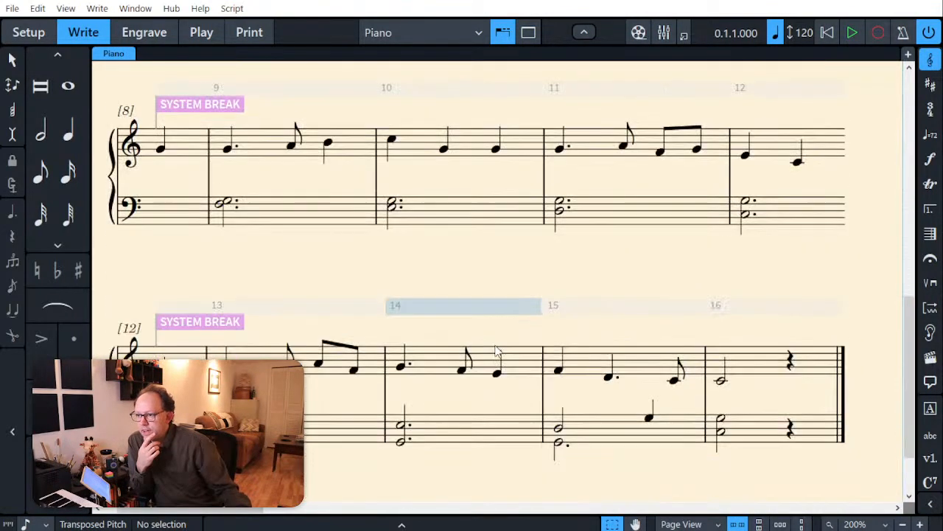
{"action": "scroll", "coordinate": [497, 351], "scroll_direction": "down", "scroll_amount": 1}
{"action": "scroll", "coordinate": [497, 351], "scroll_direction": "up", "scroll_amount": 10}
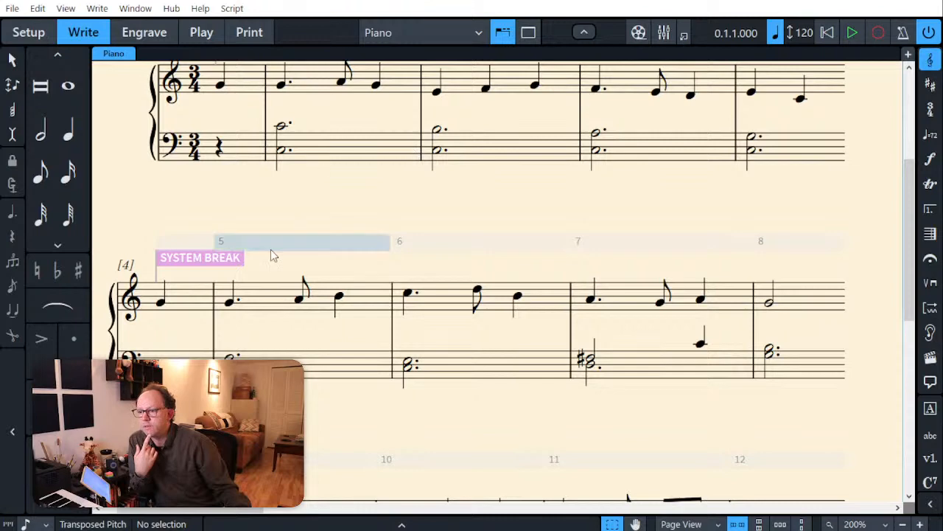
{"action": "scroll", "coordinate": [423, 403], "scroll_direction": "down", "scroll_amount": 5}
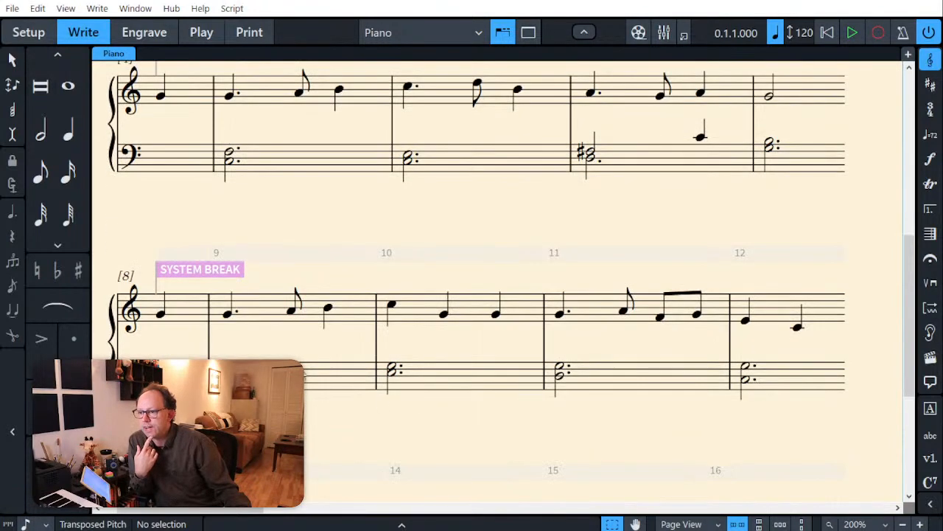
{"action": "scroll", "coordinate": [509, 446], "scroll_direction": "down", "scroll_amount": 3}
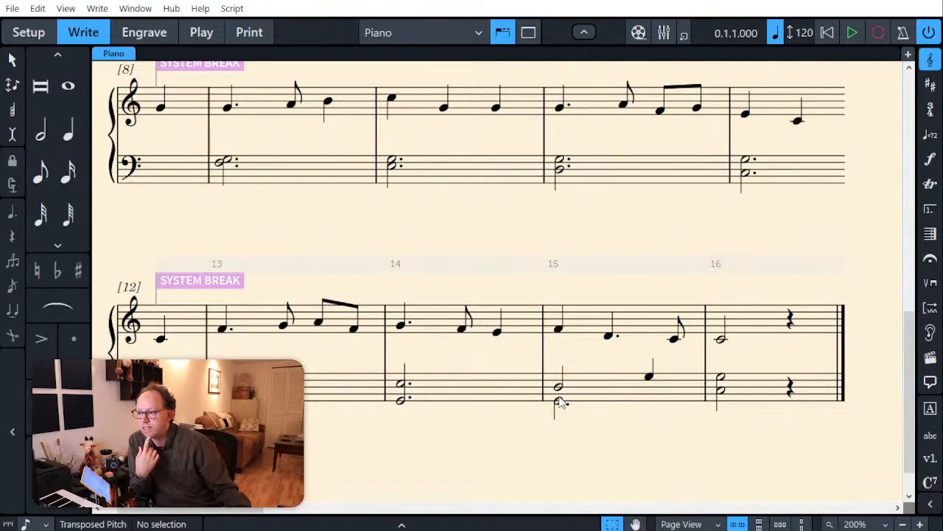
{"action": "left_click", "coordinate": [558, 401]}
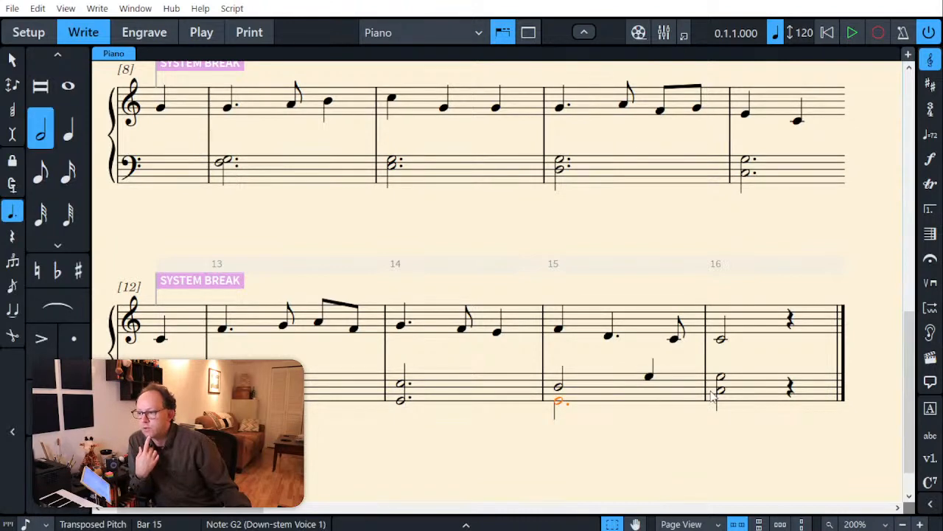
{"action": "left_click", "coordinate": [398, 407]}
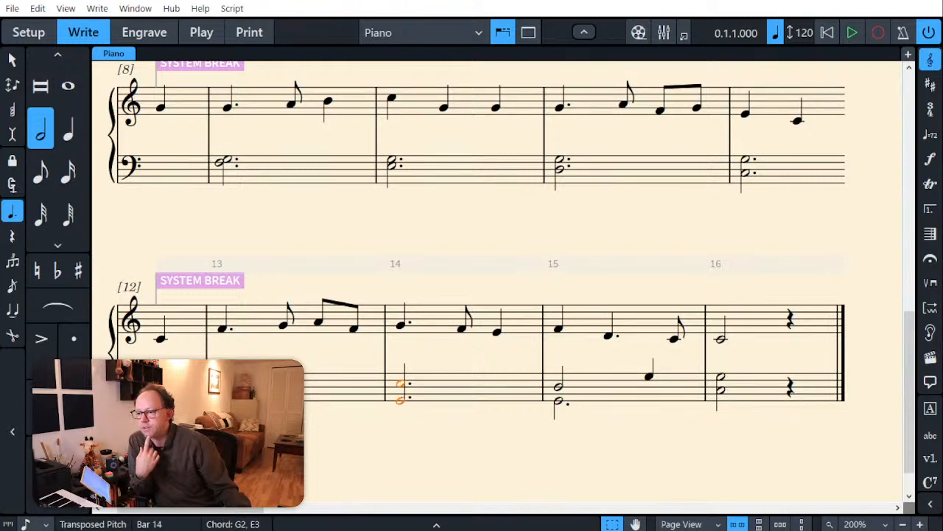
Step: Review the G major version's broken-chord bass line through bar 16, checking the lowest and highest bass notes of bar 14
{"action": "left_click_drag", "start_coordinate": [219, 508], "coordinate": [493, 513]}
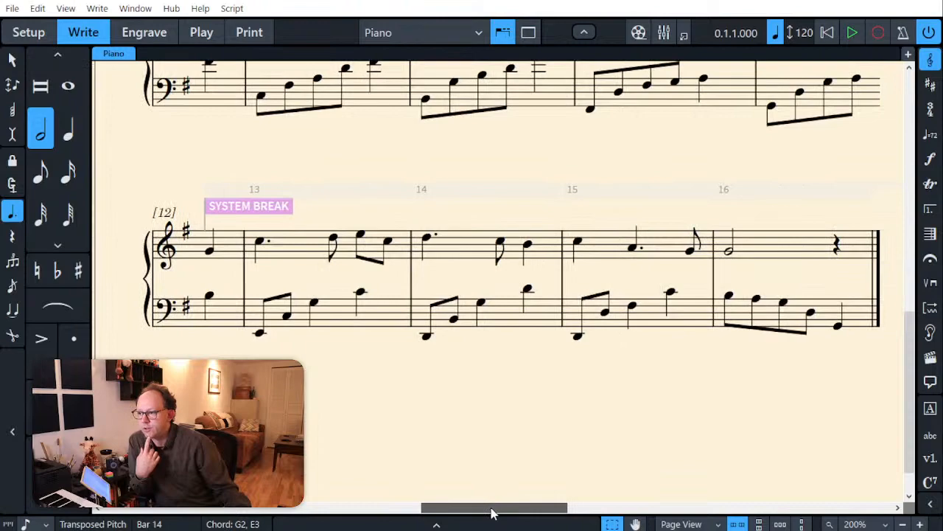
{"action": "scroll", "coordinate": [514, 410], "scroll_direction": "up", "scroll_amount": 5}
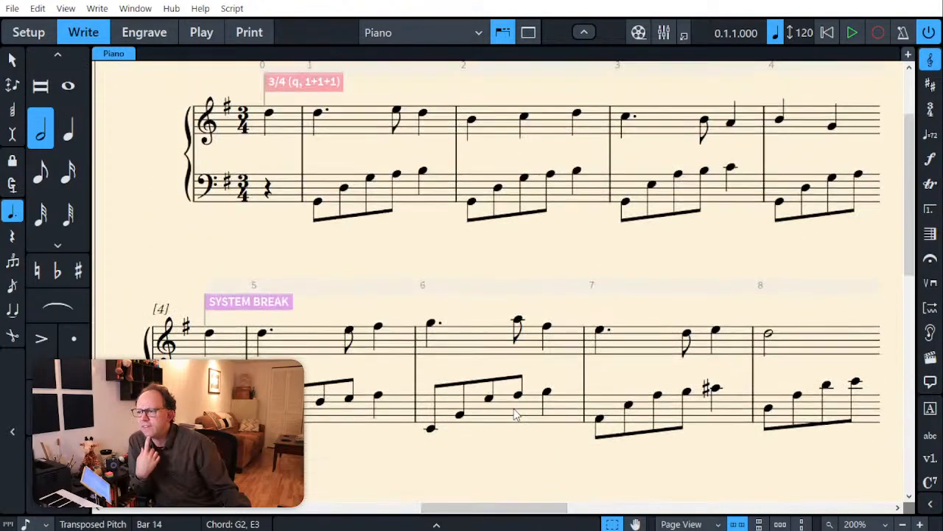
{"action": "scroll", "coordinate": [516, 415], "scroll_direction": "down", "scroll_amount": 3}
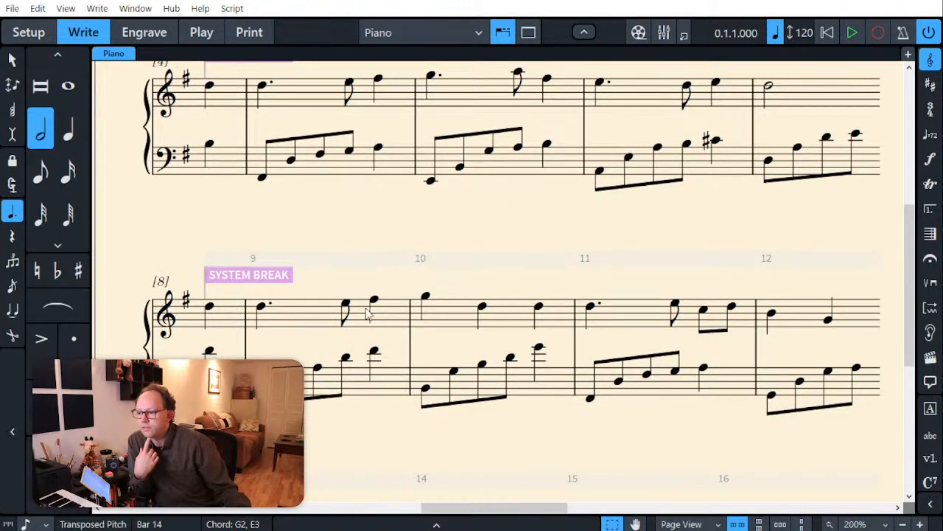
{"action": "scroll", "coordinate": [516, 323], "scroll_direction": "down", "scroll_amount": 5}
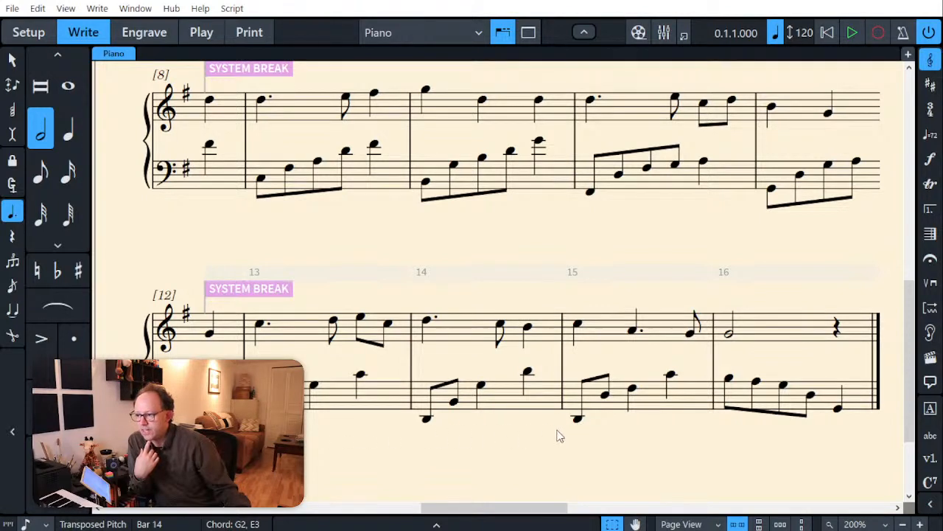
{"action": "left_click", "coordinate": [428, 418]}
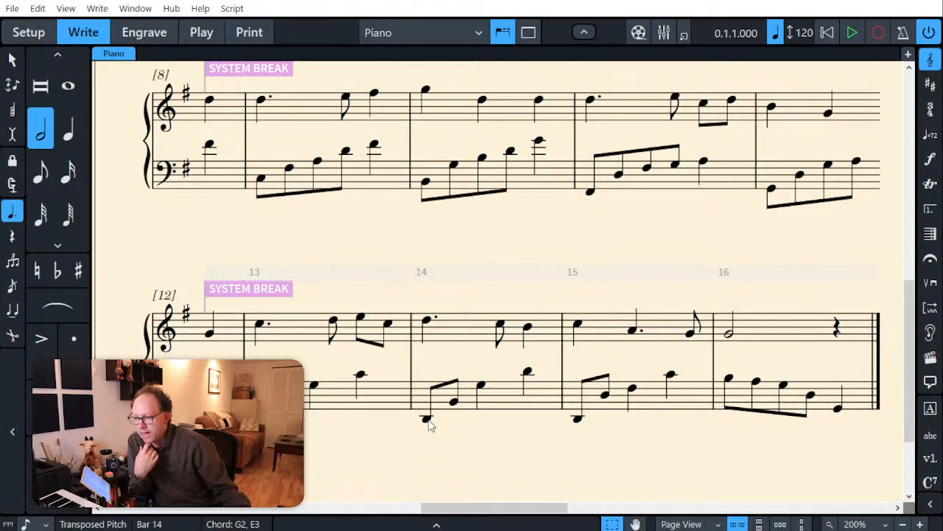
{"action": "left_click", "coordinate": [528, 372]}
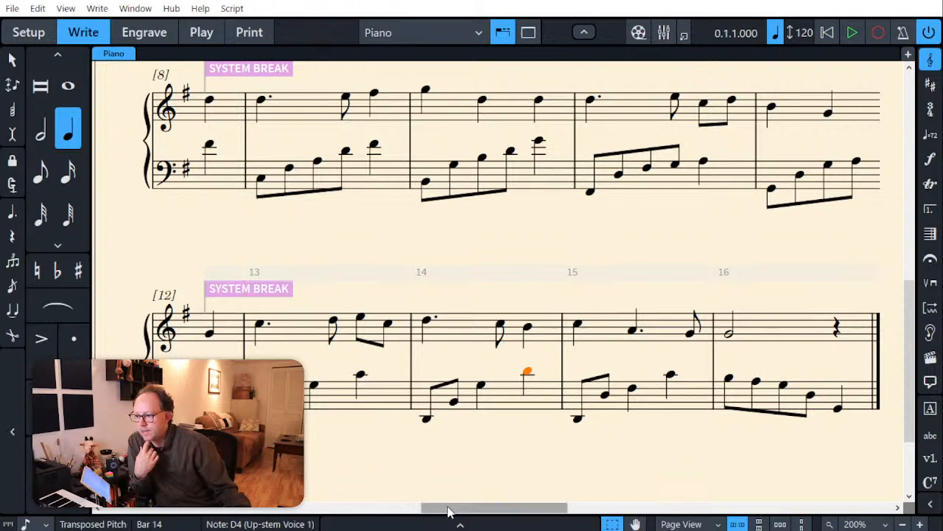
Step: Review the F major reharmonisation from the opening to bar 16, checking the bass notes of bars 9 to 11 and bar 15
{"action": "left_click_drag", "start_coordinate": [449, 508], "coordinate": [609, 514]}
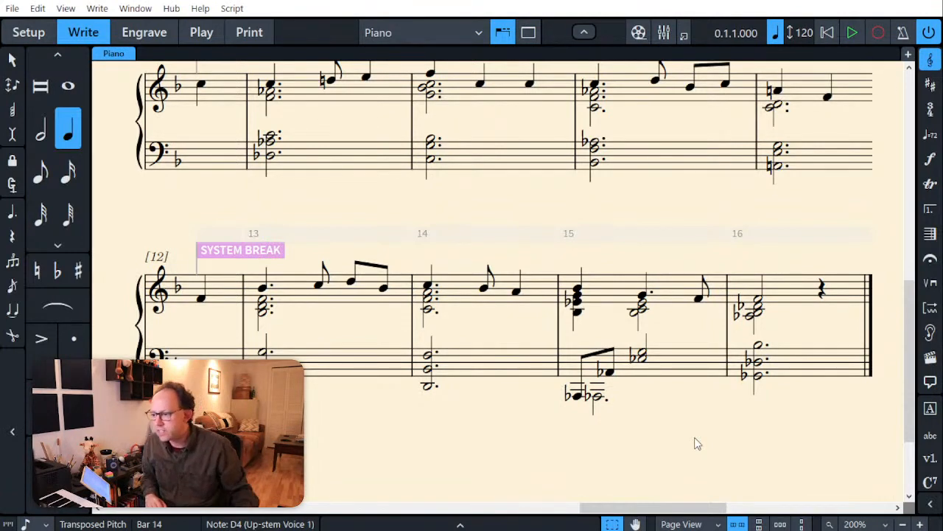
{"action": "scroll", "coordinate": [695, 442], "scroll_direction": "up", "scroll_amount": 10}
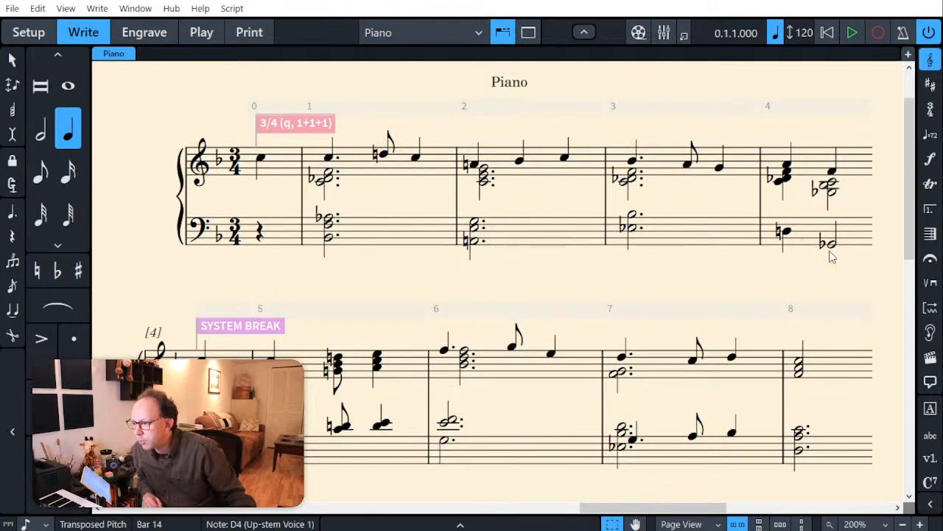
{"action": "scroll", "coordinate": [566, 331], "scroll_direction": "down", "scroll_amount": 2}
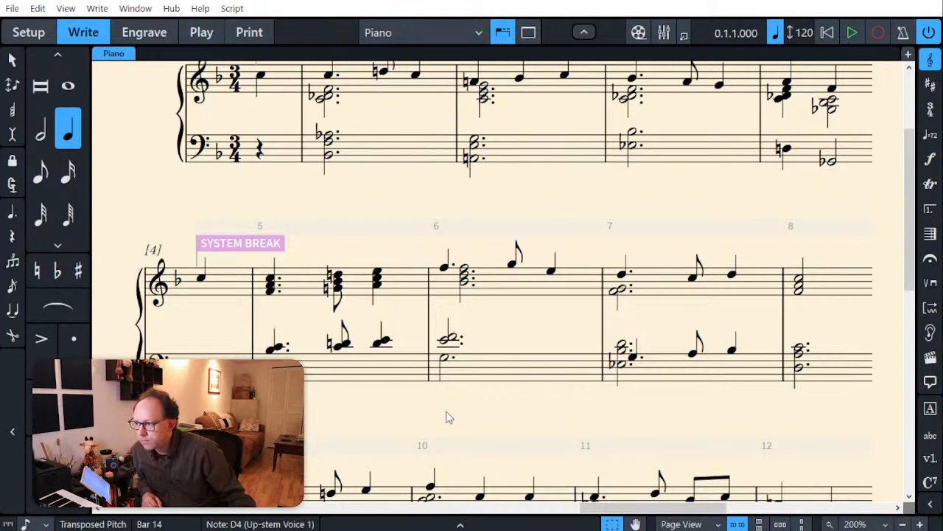
{"action": "scroll", "coordinate": [446, 417], "scroll_direction": "down", "scroll_amount": 6}
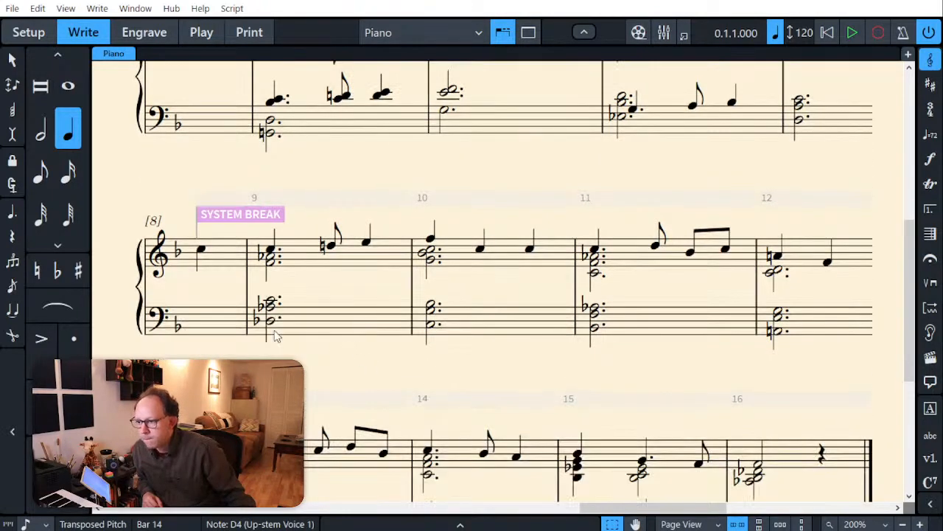
{"action": "left_click", "coordinate": [270, 319]}
{"action": "left_click", "coordinate": [436, 333]}
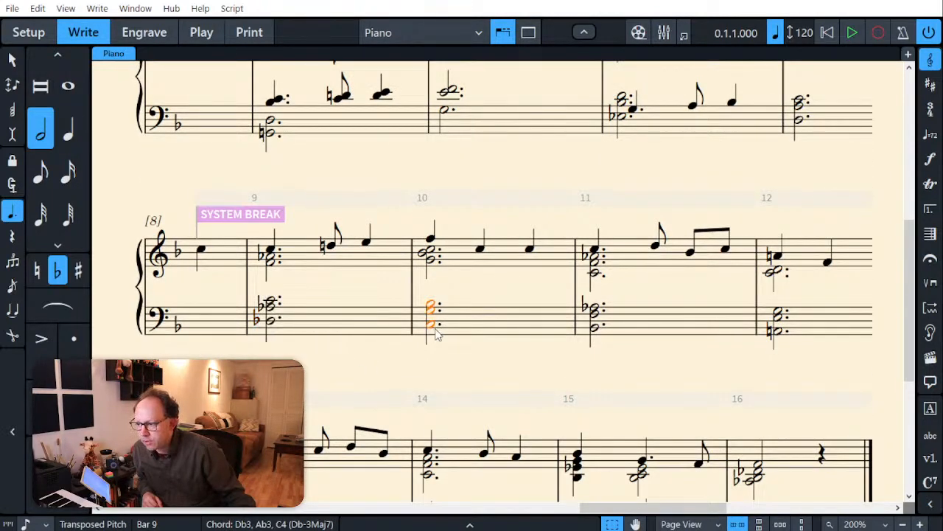
{"action": "left_click", "coordinate": [593, 329]}
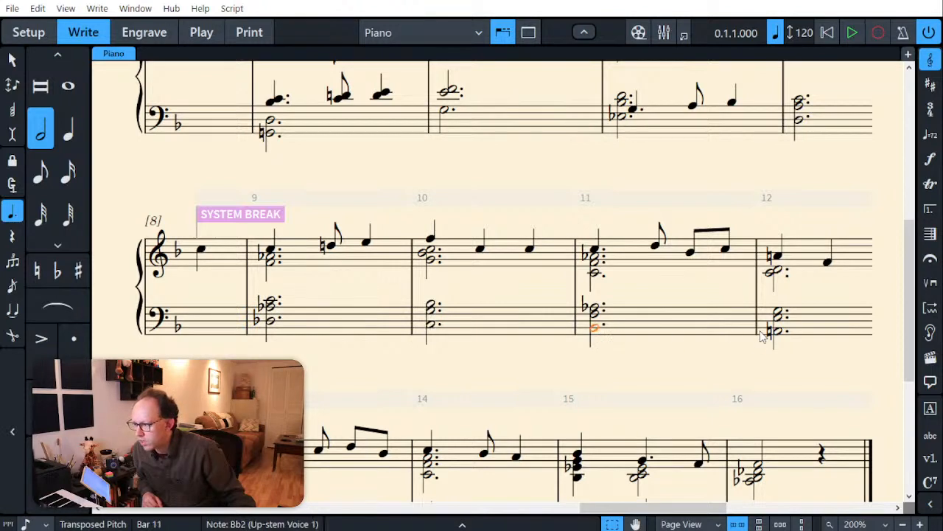
{"action": "scroll", "coordinate": [681, 379], "scroll_direction": "down", "scroll_amount": 3}
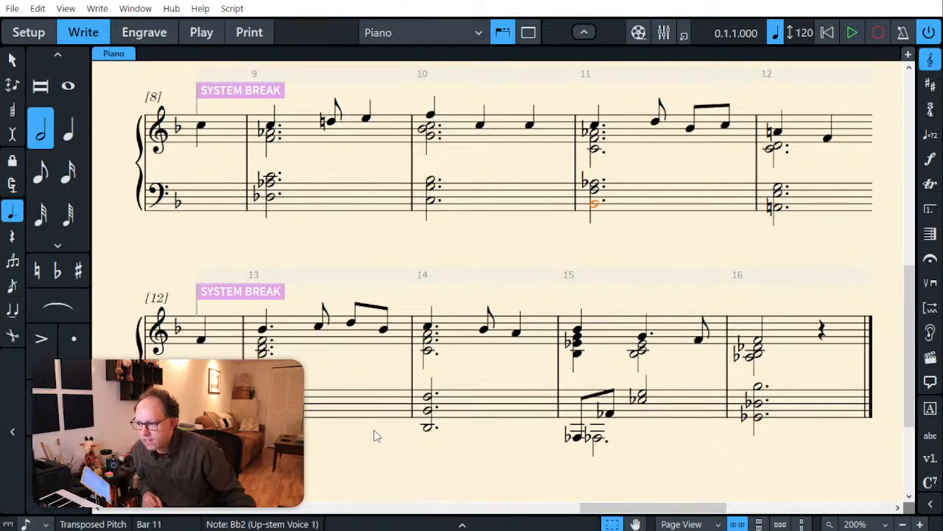
{"action": "left_click", "coordinate": [574, 437]}
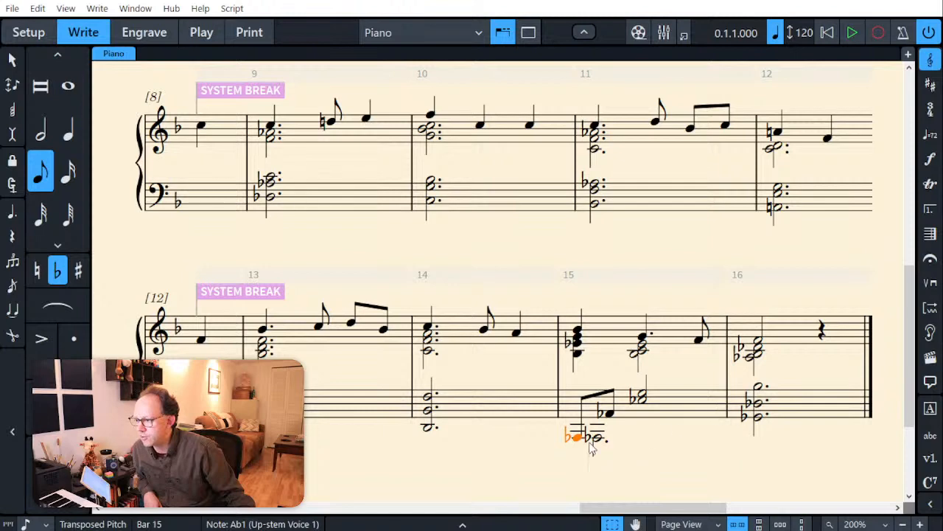
{"action": "left_click", "coordinate": [510, 461]}
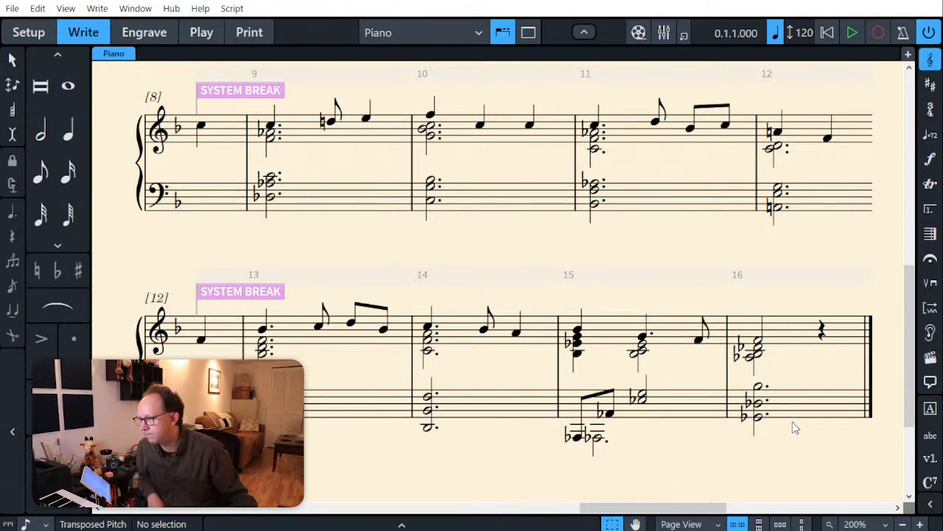
Step: Add one bar after bar 16 and lengthen the treble notes in bar 16 to dotted half notes
{"action": "left_click", "coordinate": [869, 369]}
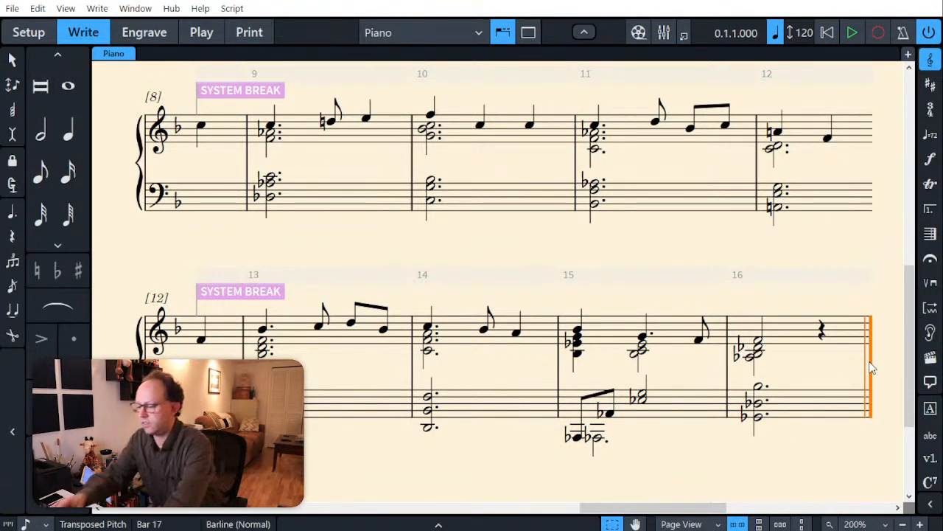
{"action": "key", "text": "shift+b"}
{"action": "type", "text": "+1"}
{"action": "key", "text": "Return"}
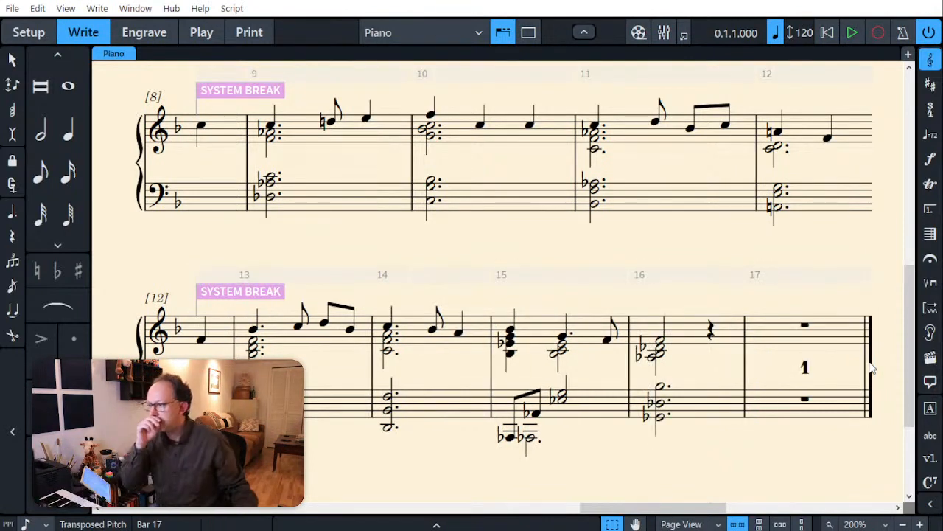
{"action": "left_click", "coordinate": [660, 352]}
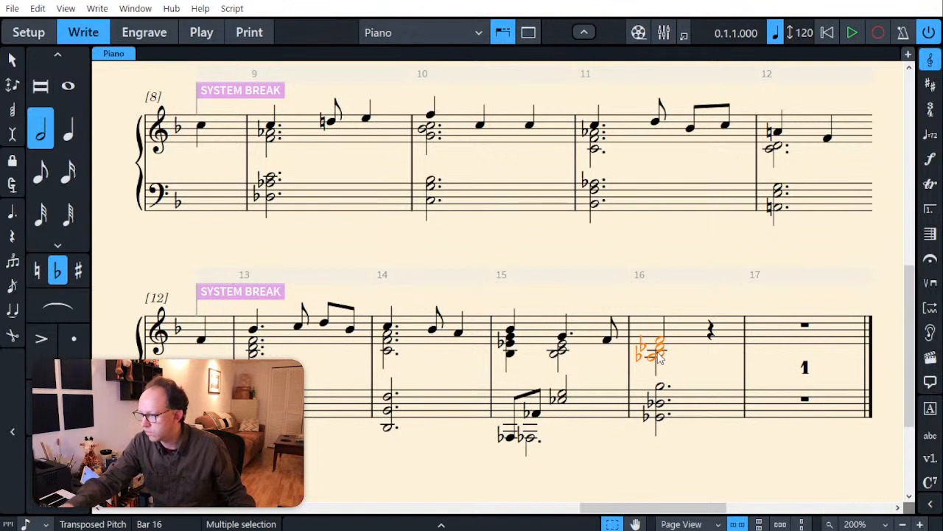
{"action": "key", "text": "period"}
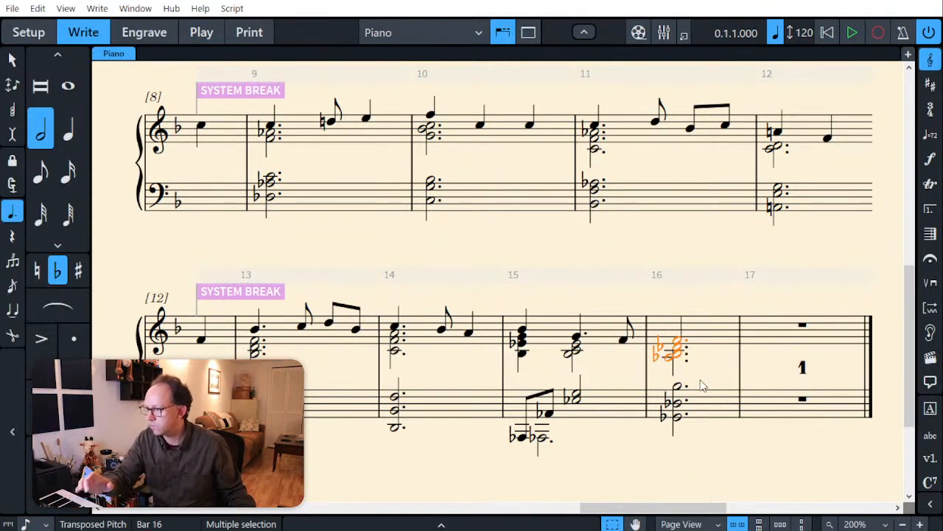
Step: Enter a dotted half-note F4 in the treble staff at bar 17 and tie the melody F4 of bar 16 to it
{"action": "left_click", "coordinate": [763, 334]}
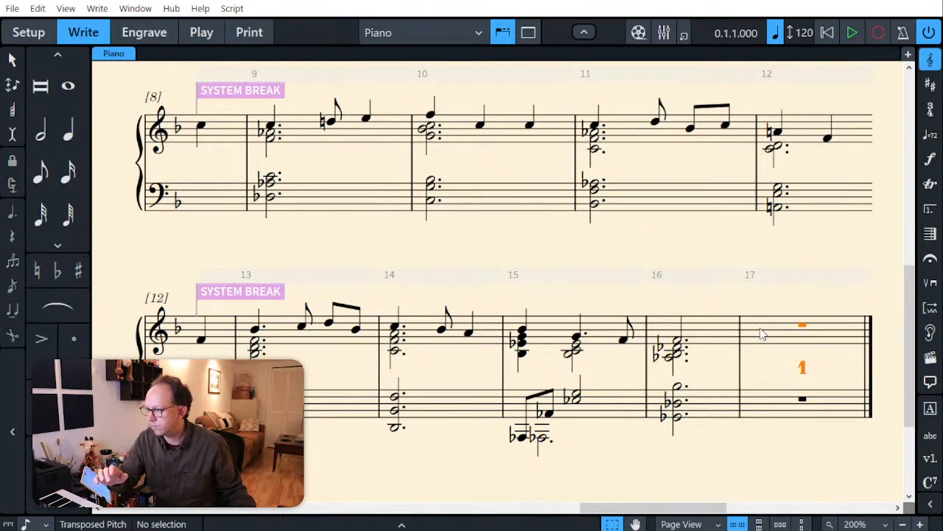
{"action": "key", "text": "shift+n"}
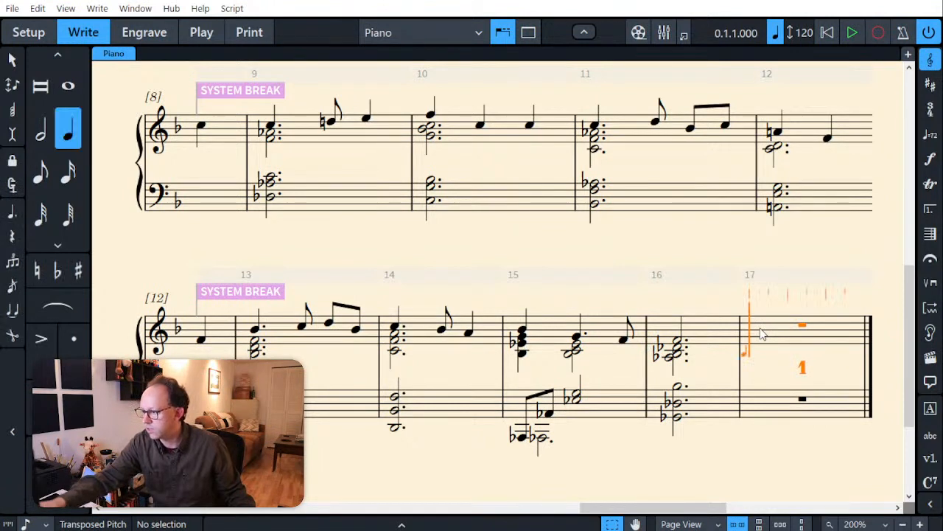
{"action": "key", "text": "7"}
{"action": "key", "text": "period"}
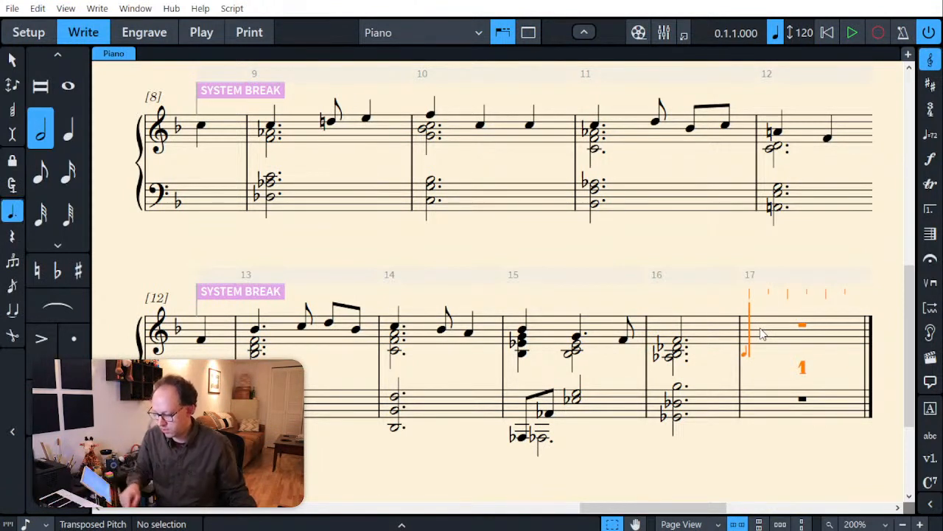
{"action": "key", "text": "f"}
{"action": "key", "text": "Escape"}
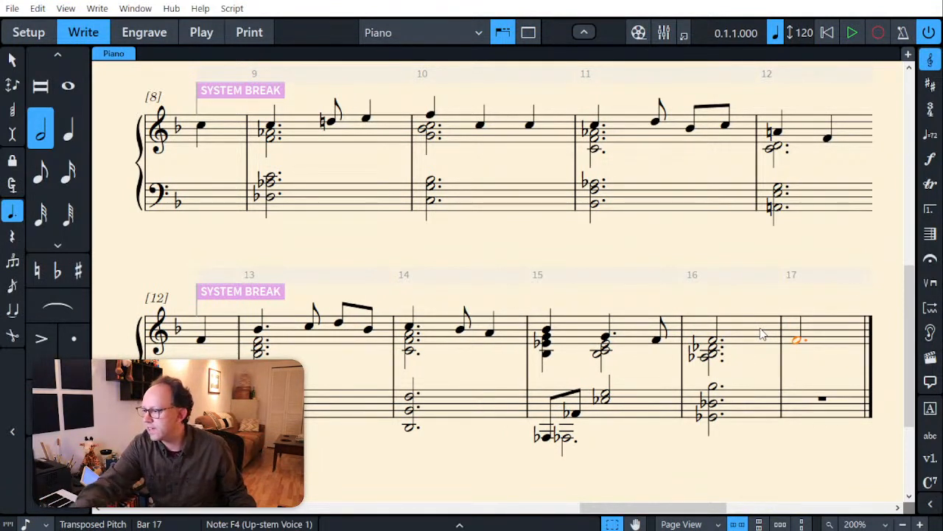
{"action": "key", "text": "Left"}
{"action": "key", "text": "t"}
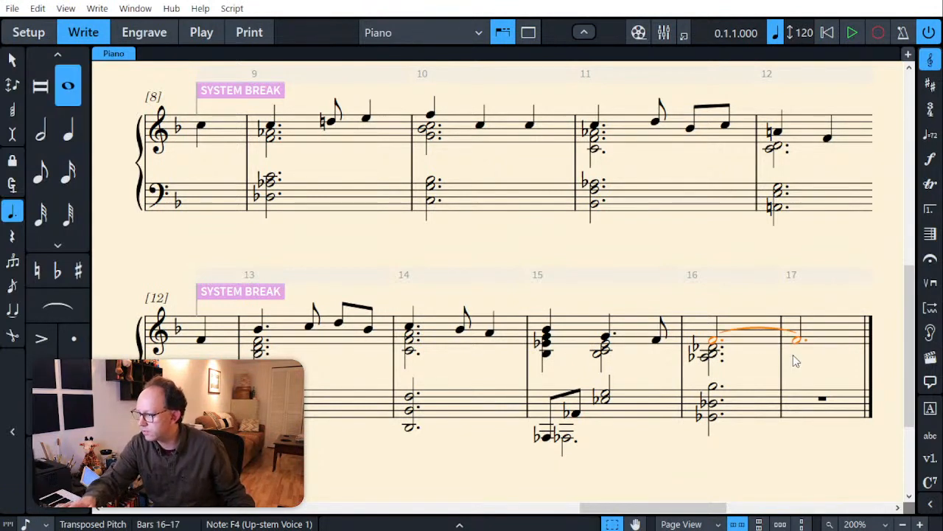
{"action": "key", "text": "Escape"}
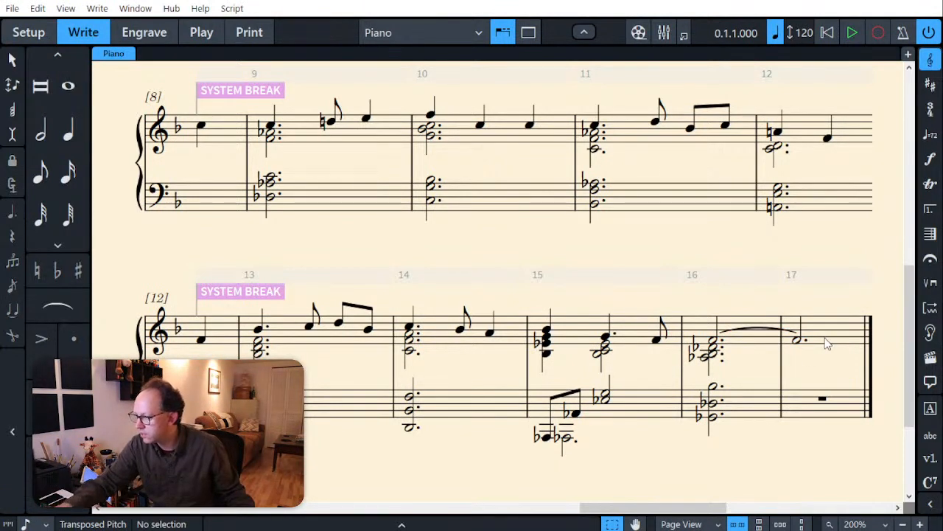
Step: Beneath the tied F4 in bar 17, enter a dotted half-note chord of G3, A3 and C4 in the down-stem voice
{"action": "left_click", "coordinate": [736, 317]}
{"action": "key", "text": "shift+n"}
{"action": "key", "text": "Right"}
{"action": "key", "text": "Right"}
{"action": "key", "text": "Right"}
{"action": "key", "text": "Right"}
{"action": "key", "text": "Right"}
{"action": "key", "text": "Right"}
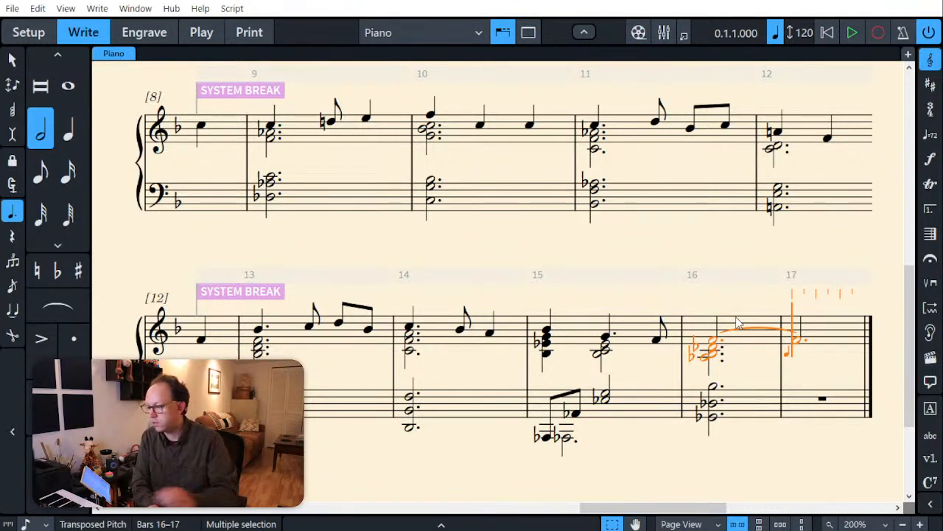
{"action": "key", "text": "period"}
{"action": "key", "text": "period"}
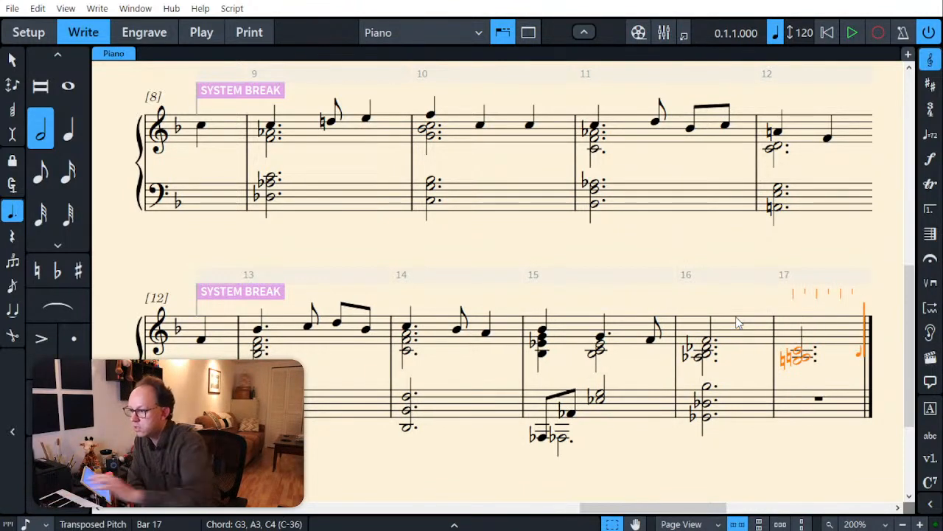
{"action": "key", "text": "ctrl+z"}
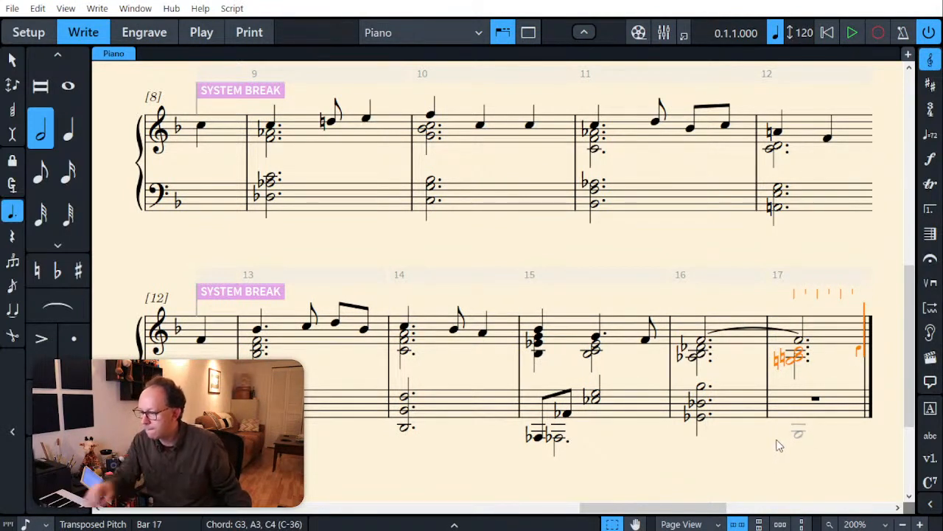
Step: Enter a dotted half-note chord of F2 and C3 in the bass staff at bar 17 and finish note input
{"action": "key", "text": "ctrl+Down"}
{"action": "key", "text": "Left"}
{"action": "key", "text": "Left"}
{"action": "key", "text": "Left"}
{"action": "key", "text": "Left"}
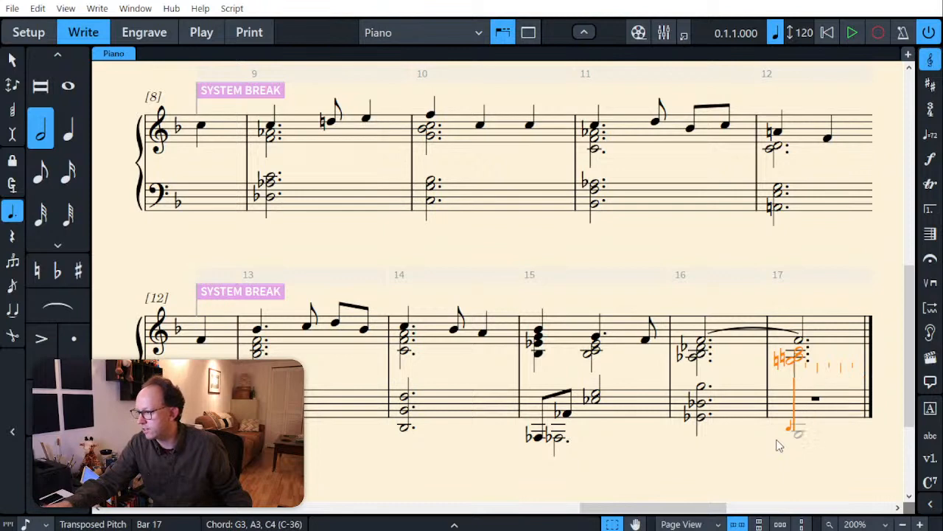
{"action": "key", "text": "period"}
{"action": "key", "text": "period"}
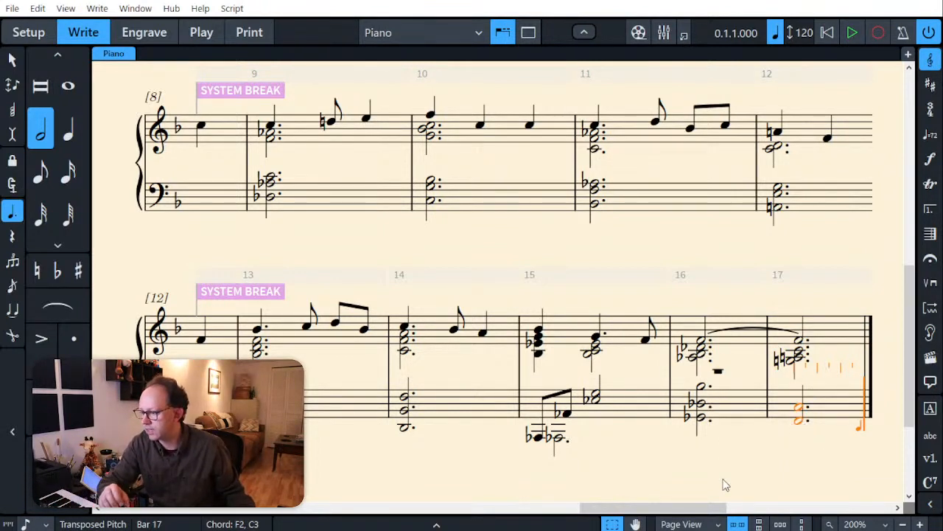
{"action": "key", "text": "ctrl+z"}
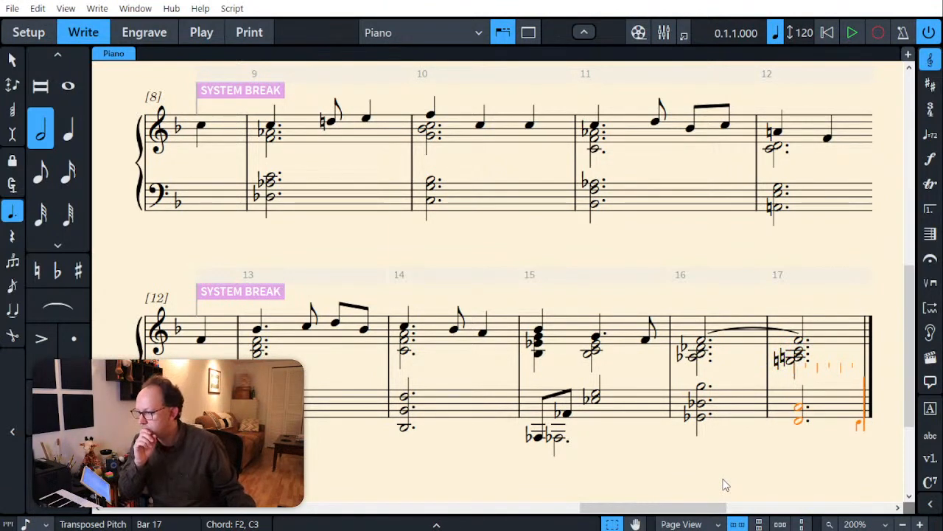
{"action": "key", "text": "Escape"}
{"action": "key", "text": "Escape"}
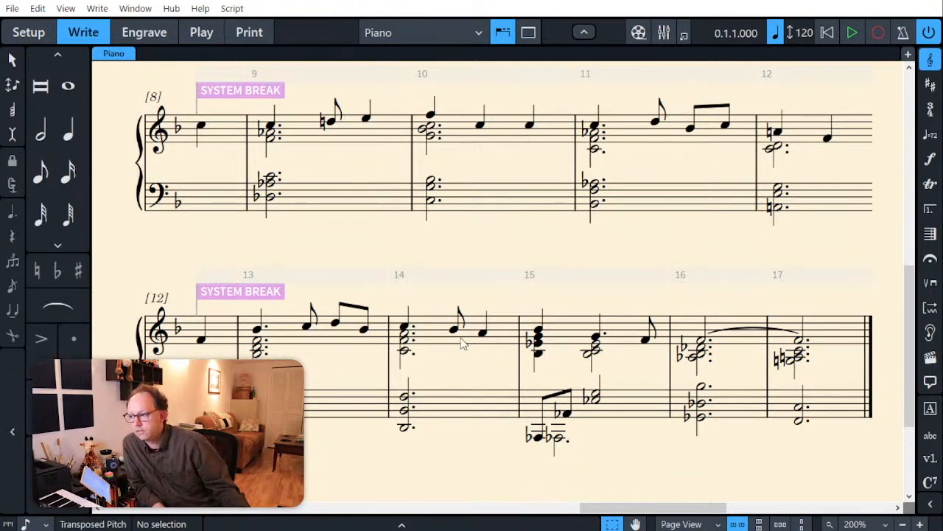
{"action": "scroll", "coordinate": [602, 271], "scroll_direction": "up", "scroll_amount": 4}
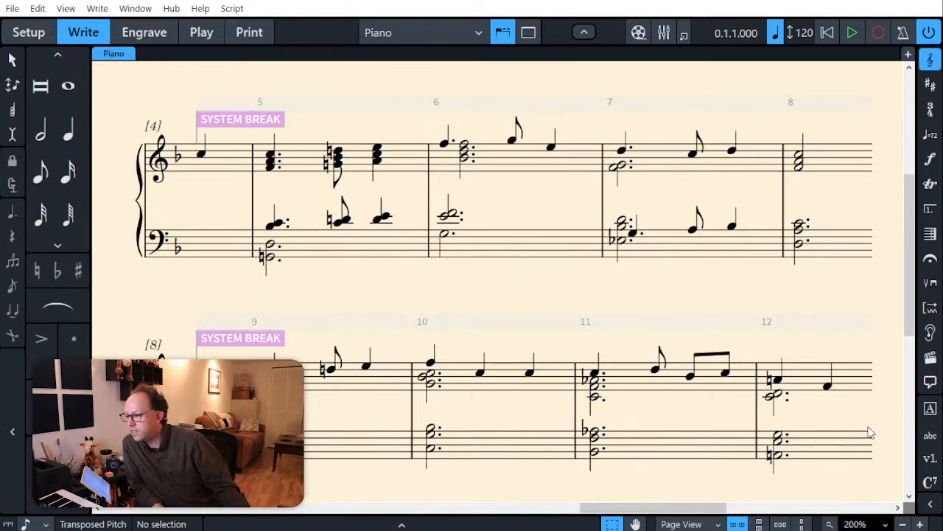
{"action": "key", "text": "x"}
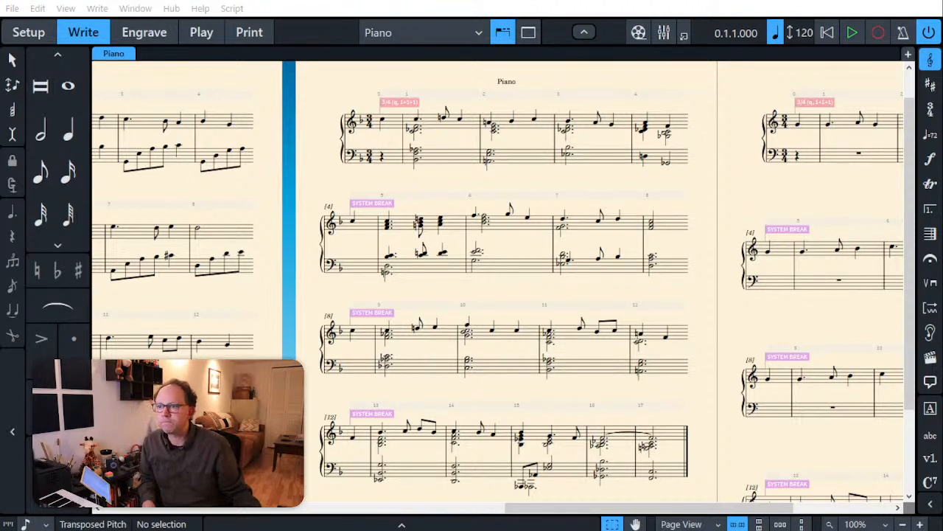
{"action": "left_click", "coordinate": [86, 0]}
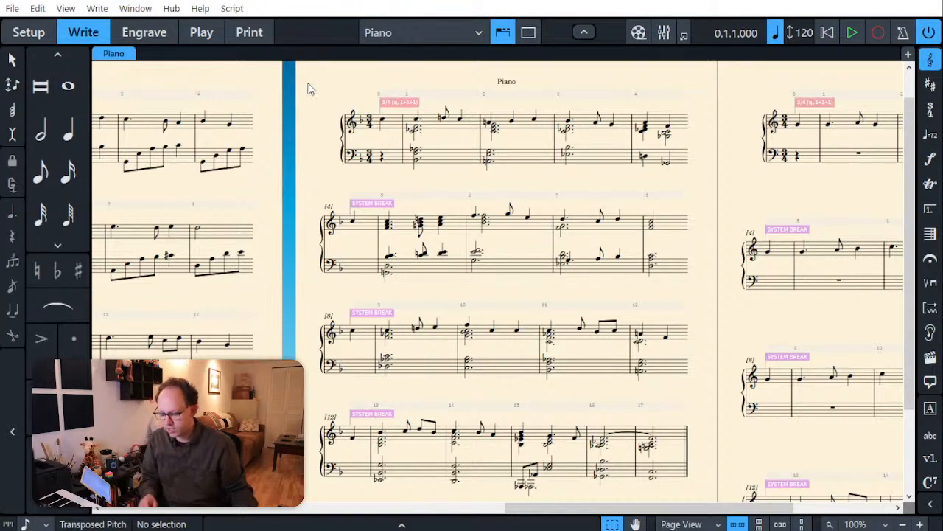